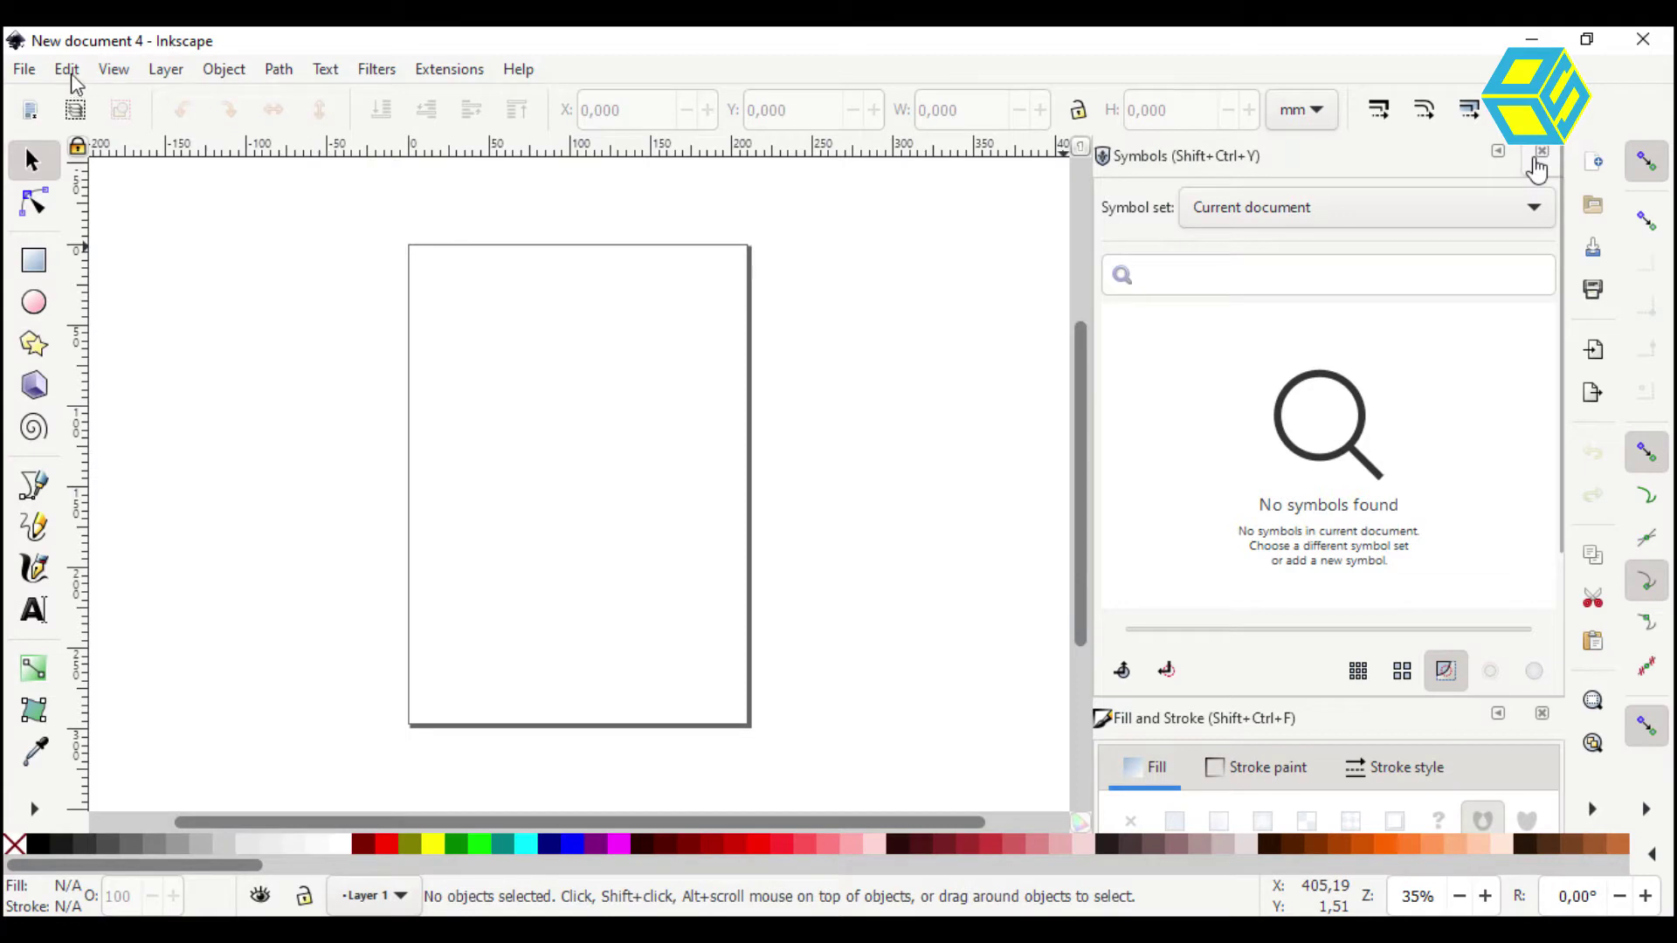
Hide the docked dialogs and set the document's page orientation to landscape
{"action": "key", "text": "F12"}
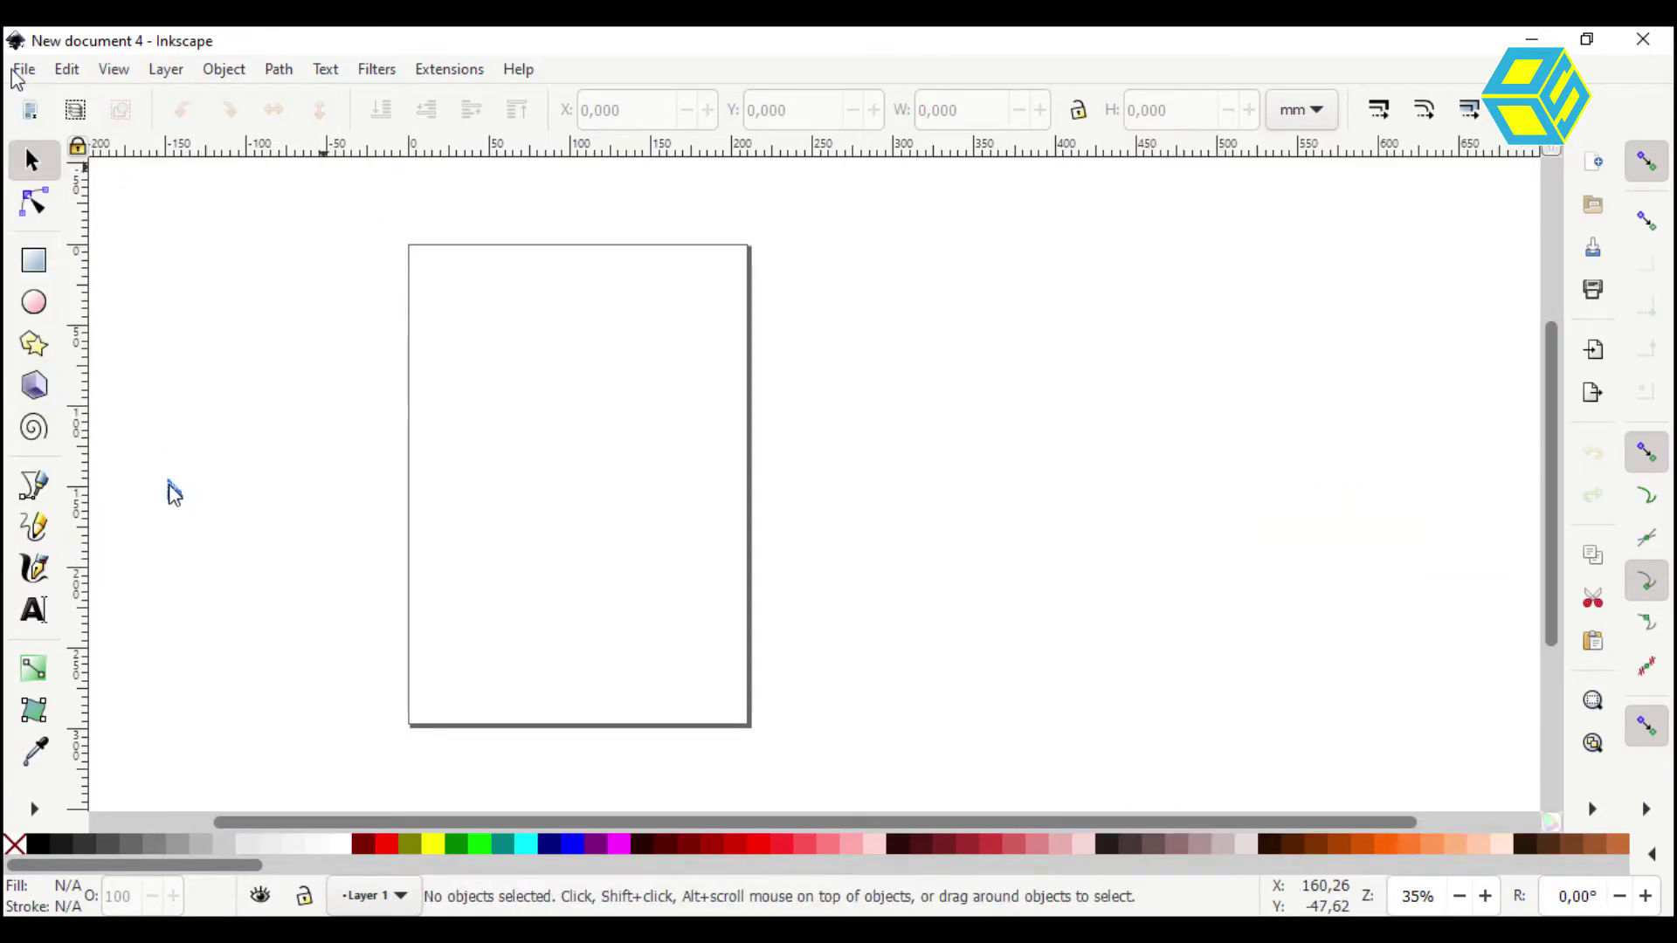
{"action": "key", "text": "alt+f"}
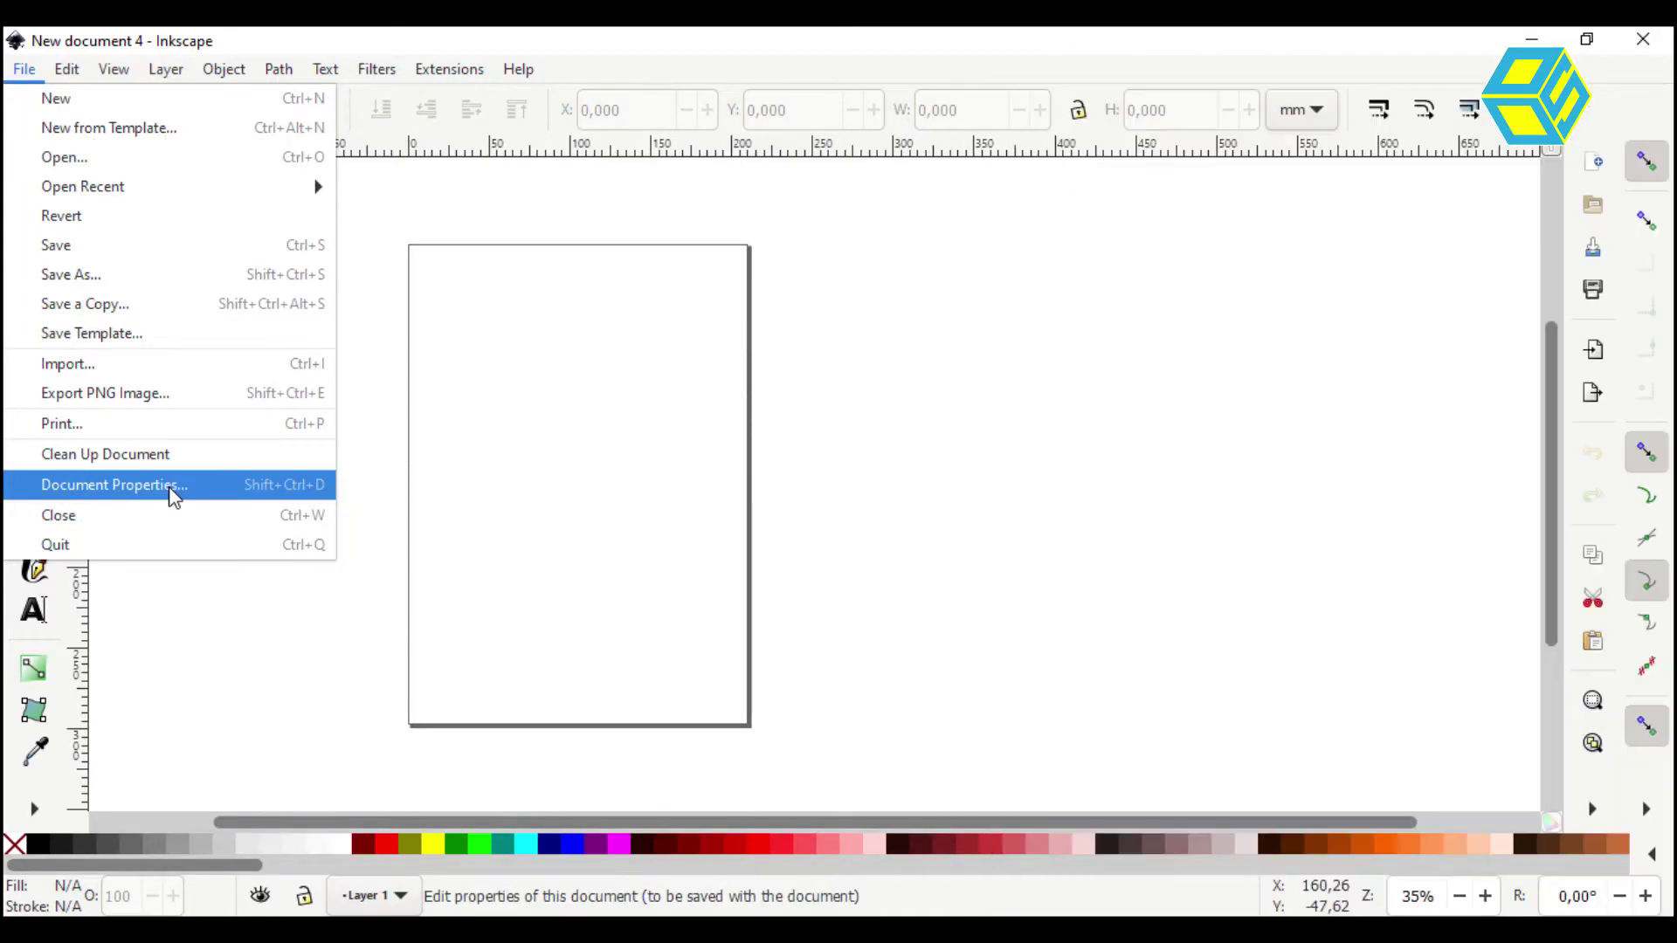
{"action": "left_click", "coordinate": [174, 496]}
{"action": "left_click", "coordinate": [1578, 513]}
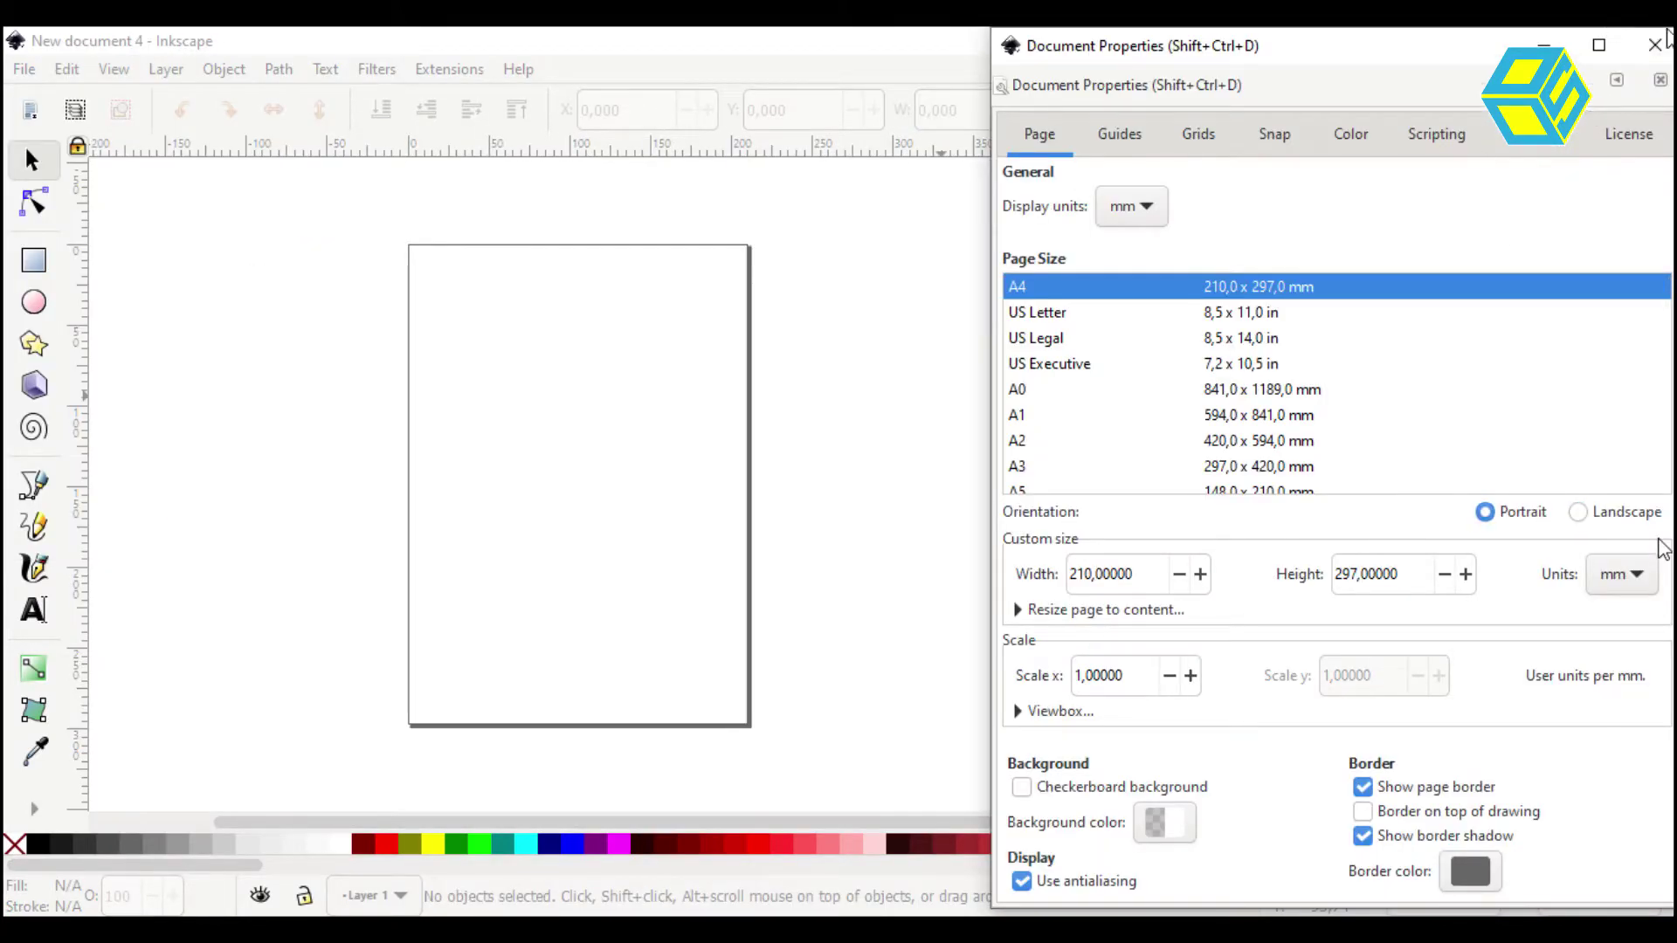
{"action": "left_click", "coordinate": [1653, 45]}
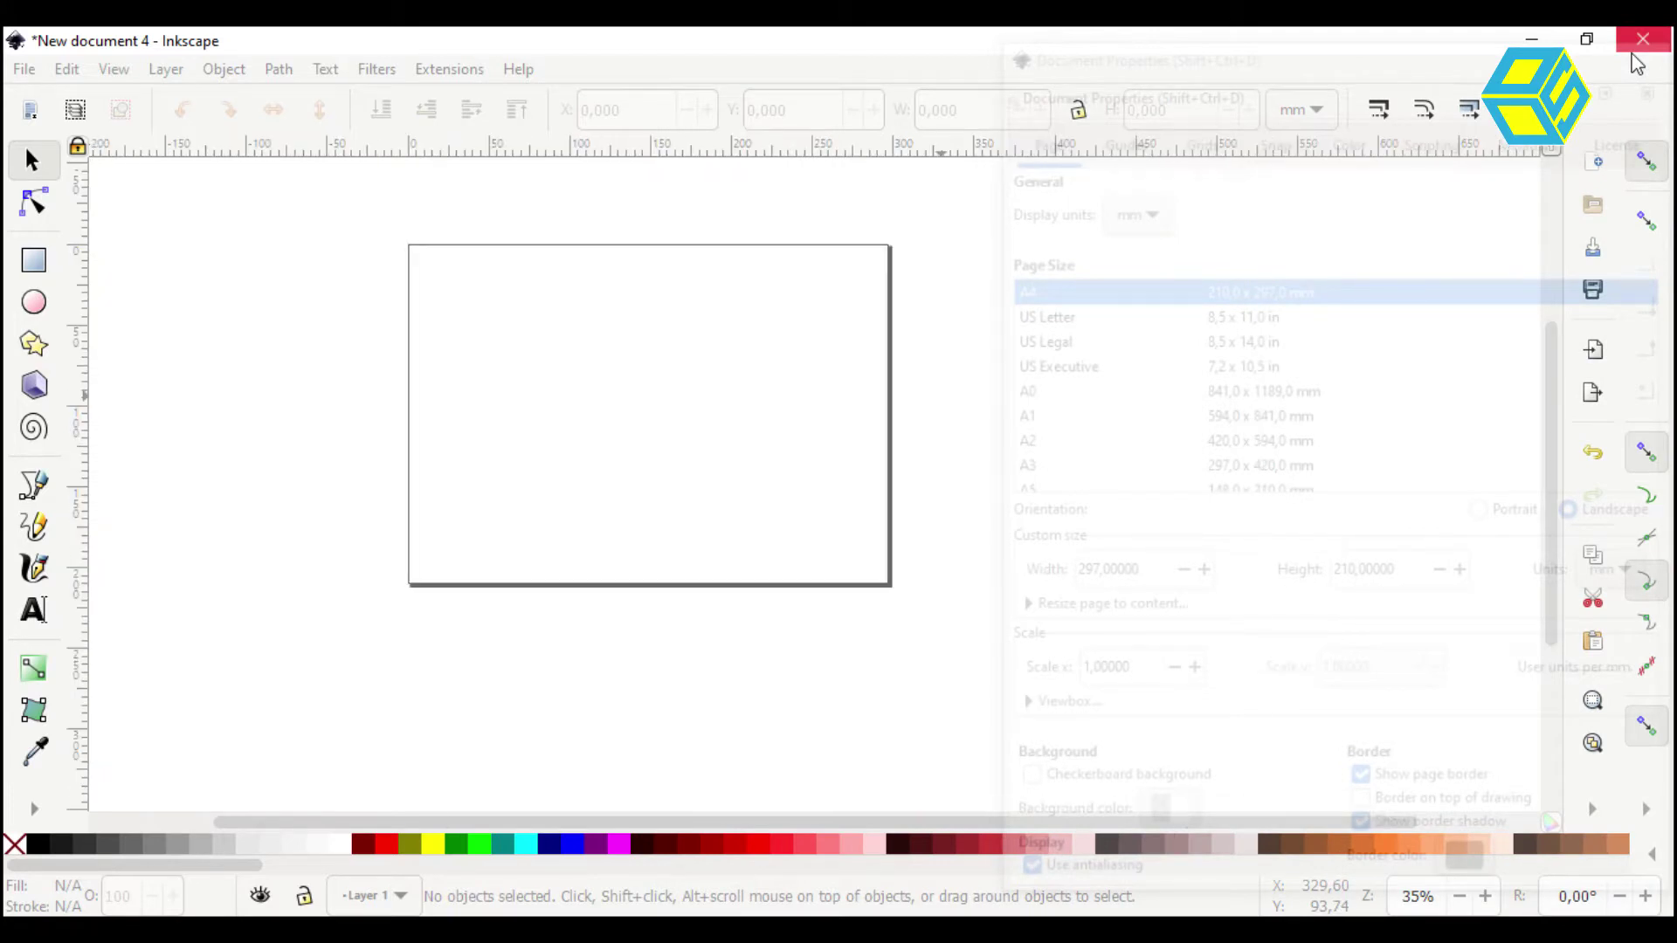
{"action": "key", "text": "5"}
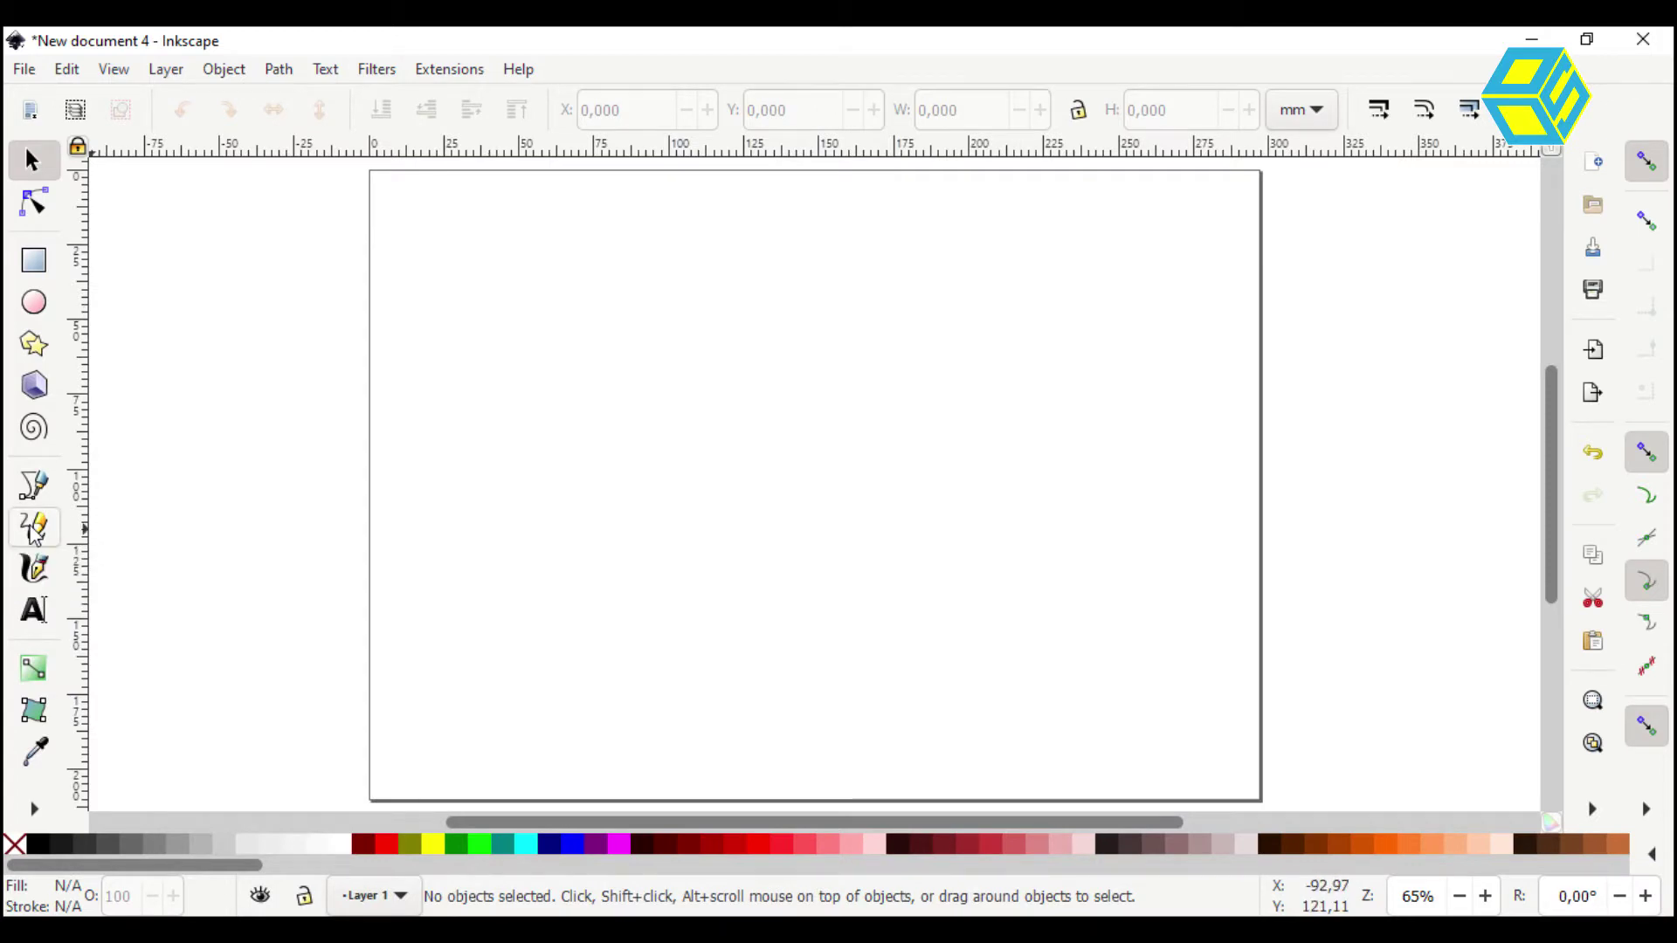
Activate the freehand Pencil tool in regular Bezier path mode with the stroke shape set to None
{"action": "left_click", "coordinate": [35, 528]}
{"action": "key", "text": "s"}
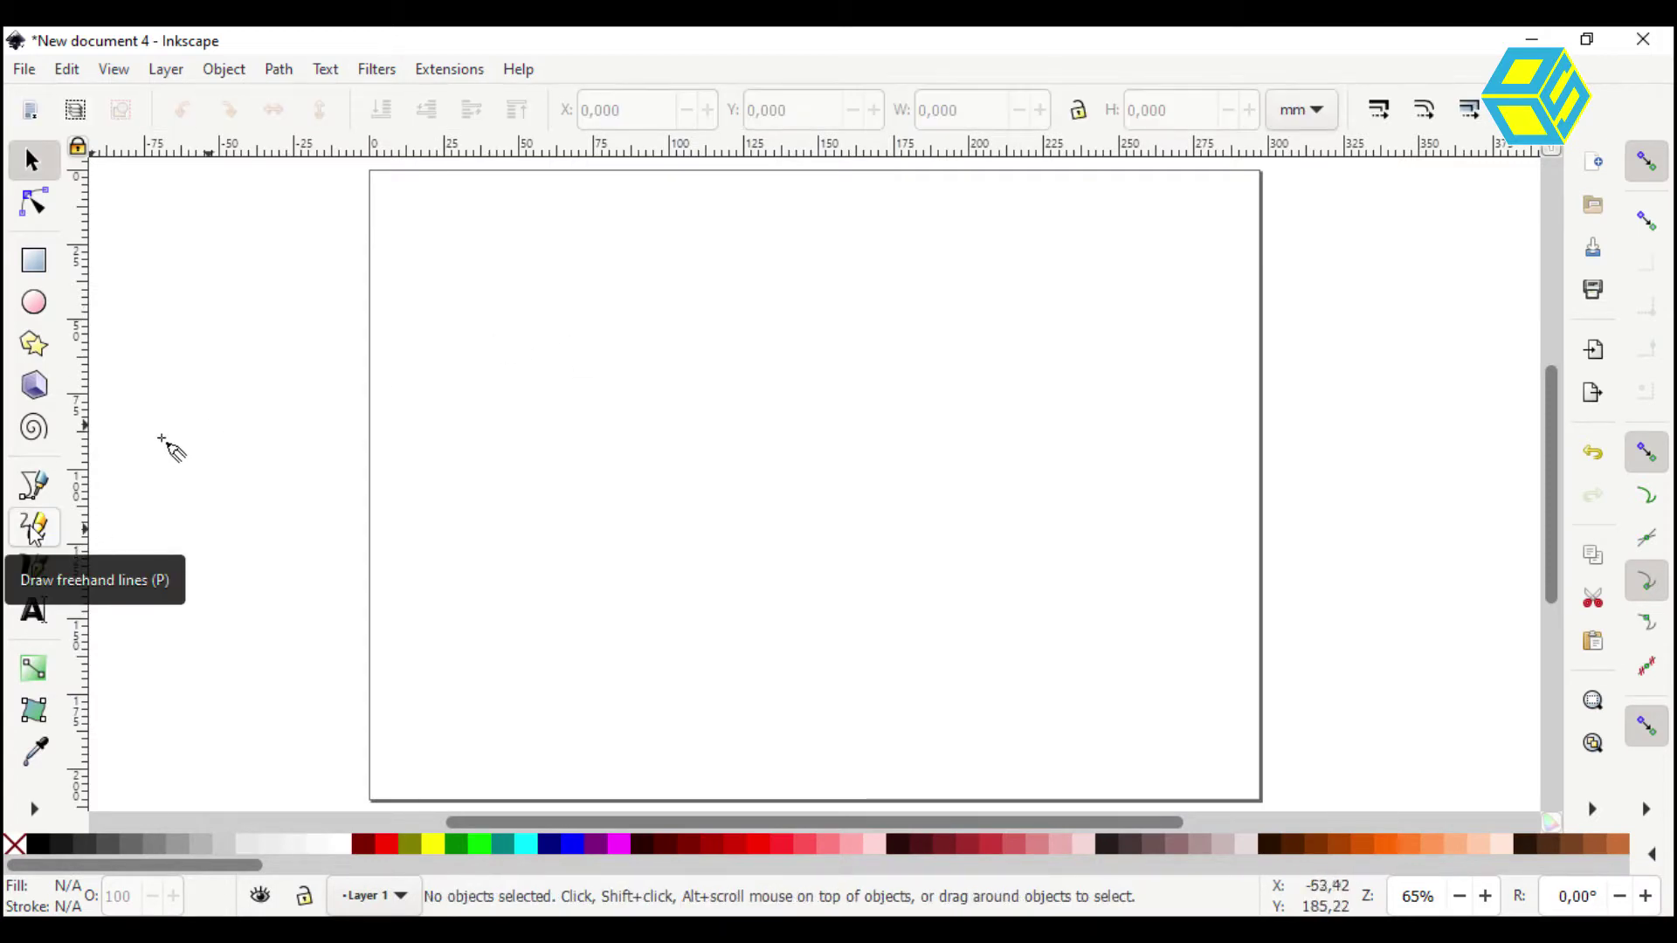
{"action": "left_click", "coordinate": [50, 541]}
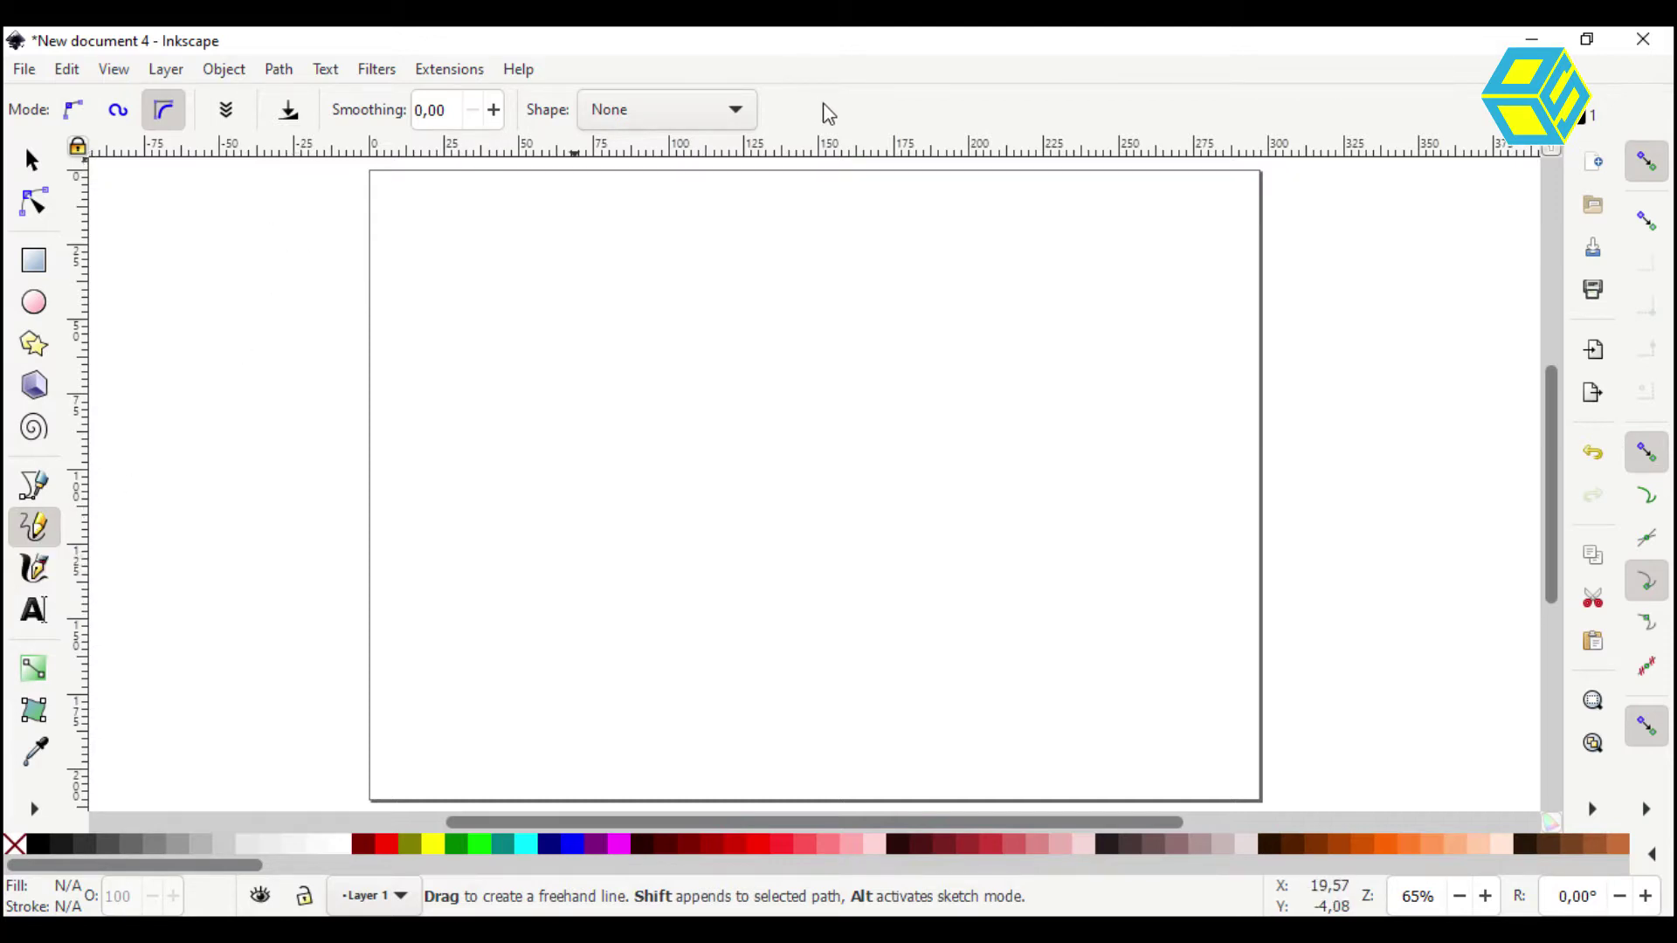
{"action": "left_click", "coordinate": [69, 112]}
{"action": "left_click", "coordinate": [121, 111]}
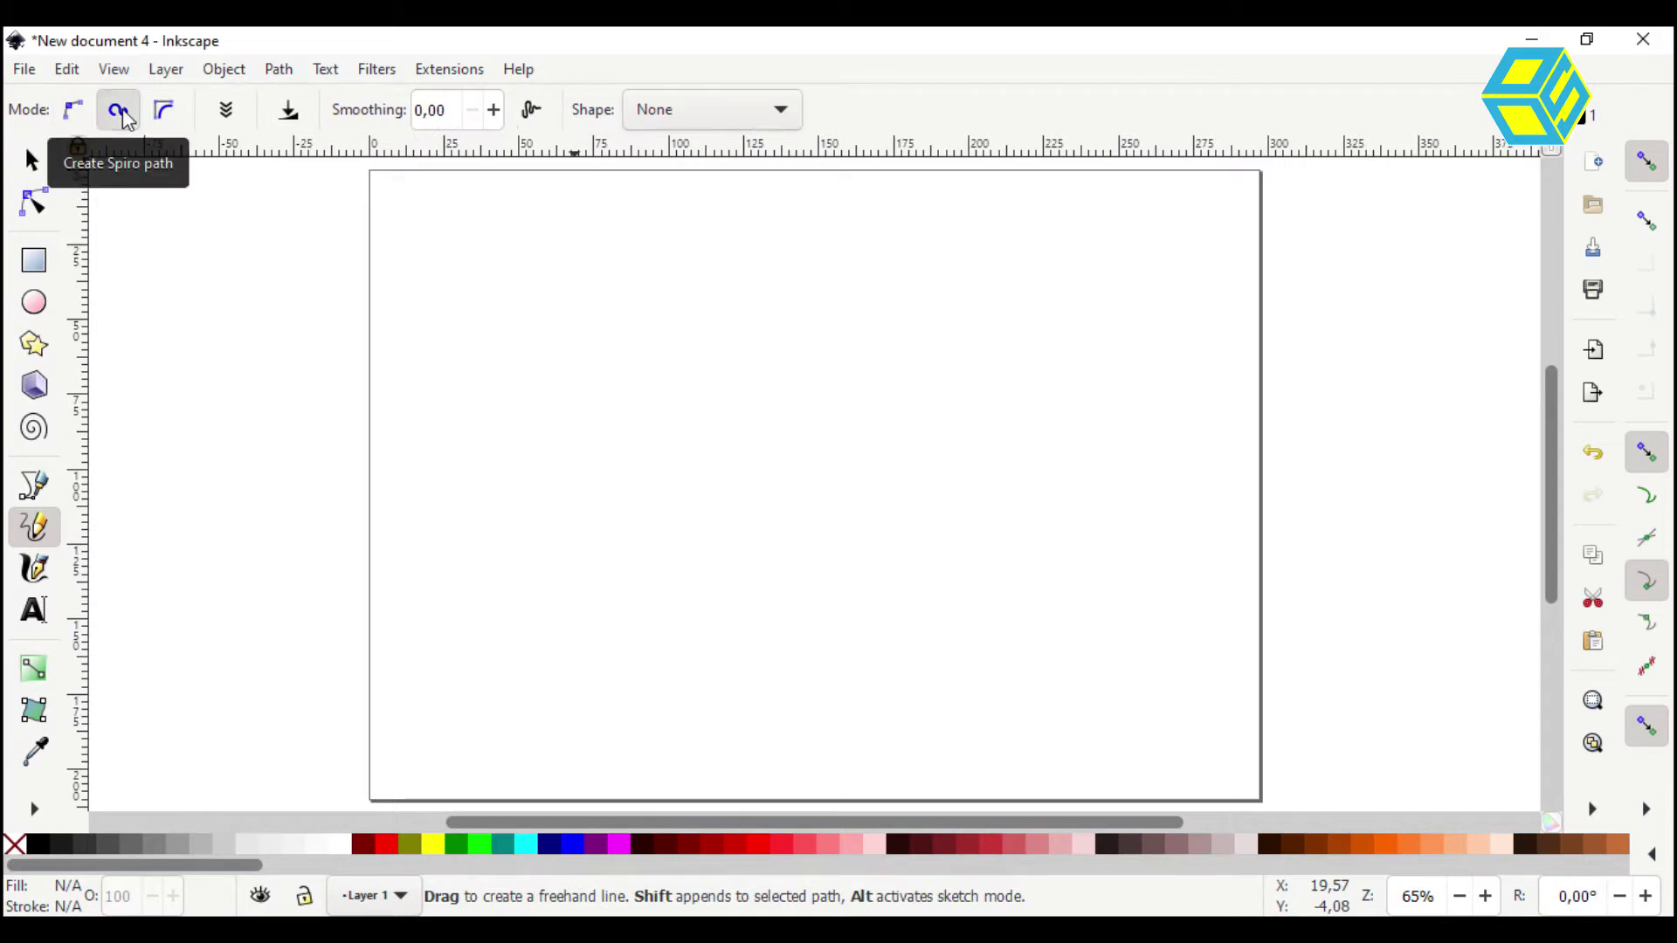
{"action": "left_click", "coordinate": [166, 112]}
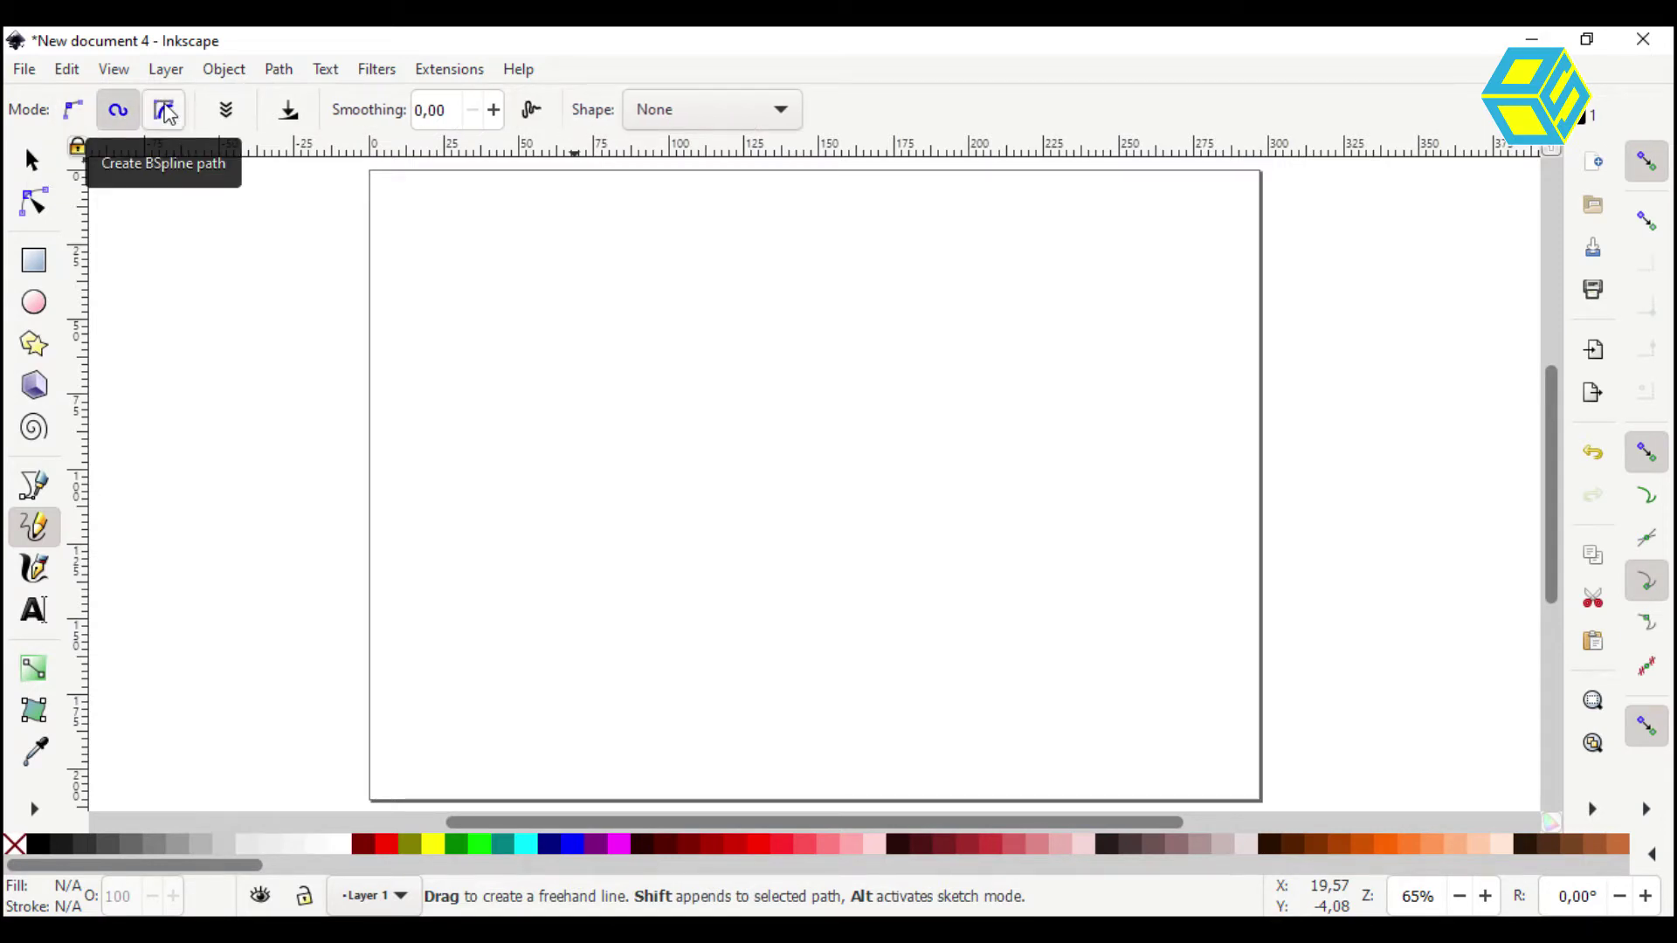
{"action": "left_click", "coordinate": [166, 112]}
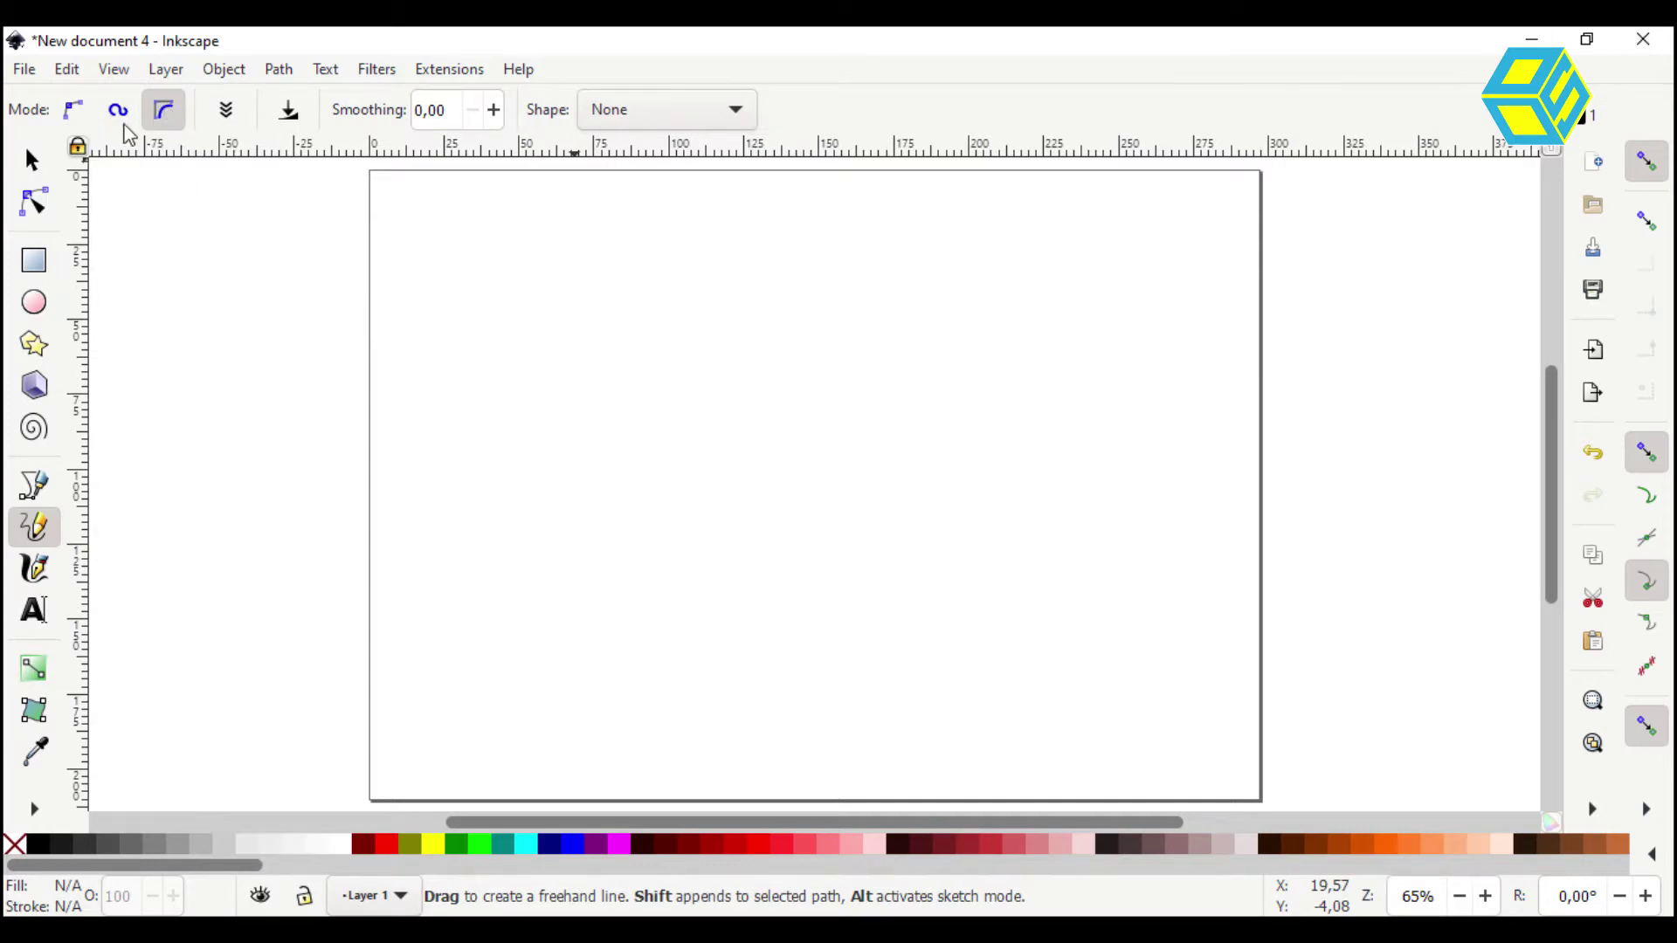
{"action": "left_click", "coordinate": [80, 108]}
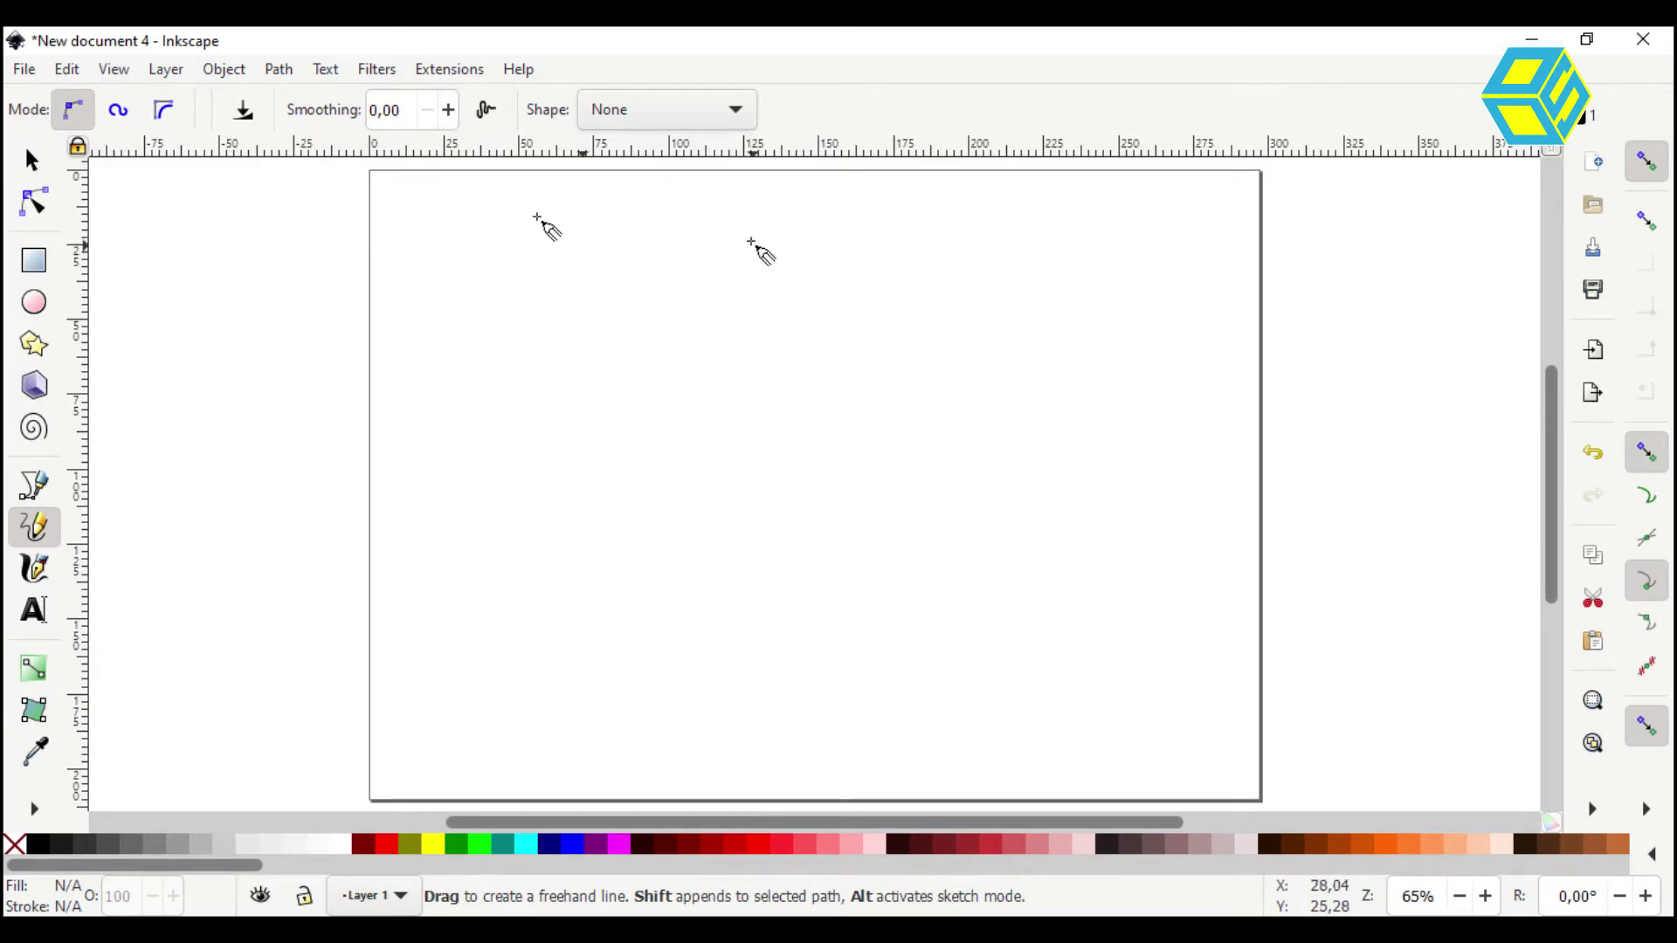
{"action": "left_click", "coordinate": [740, 112]}
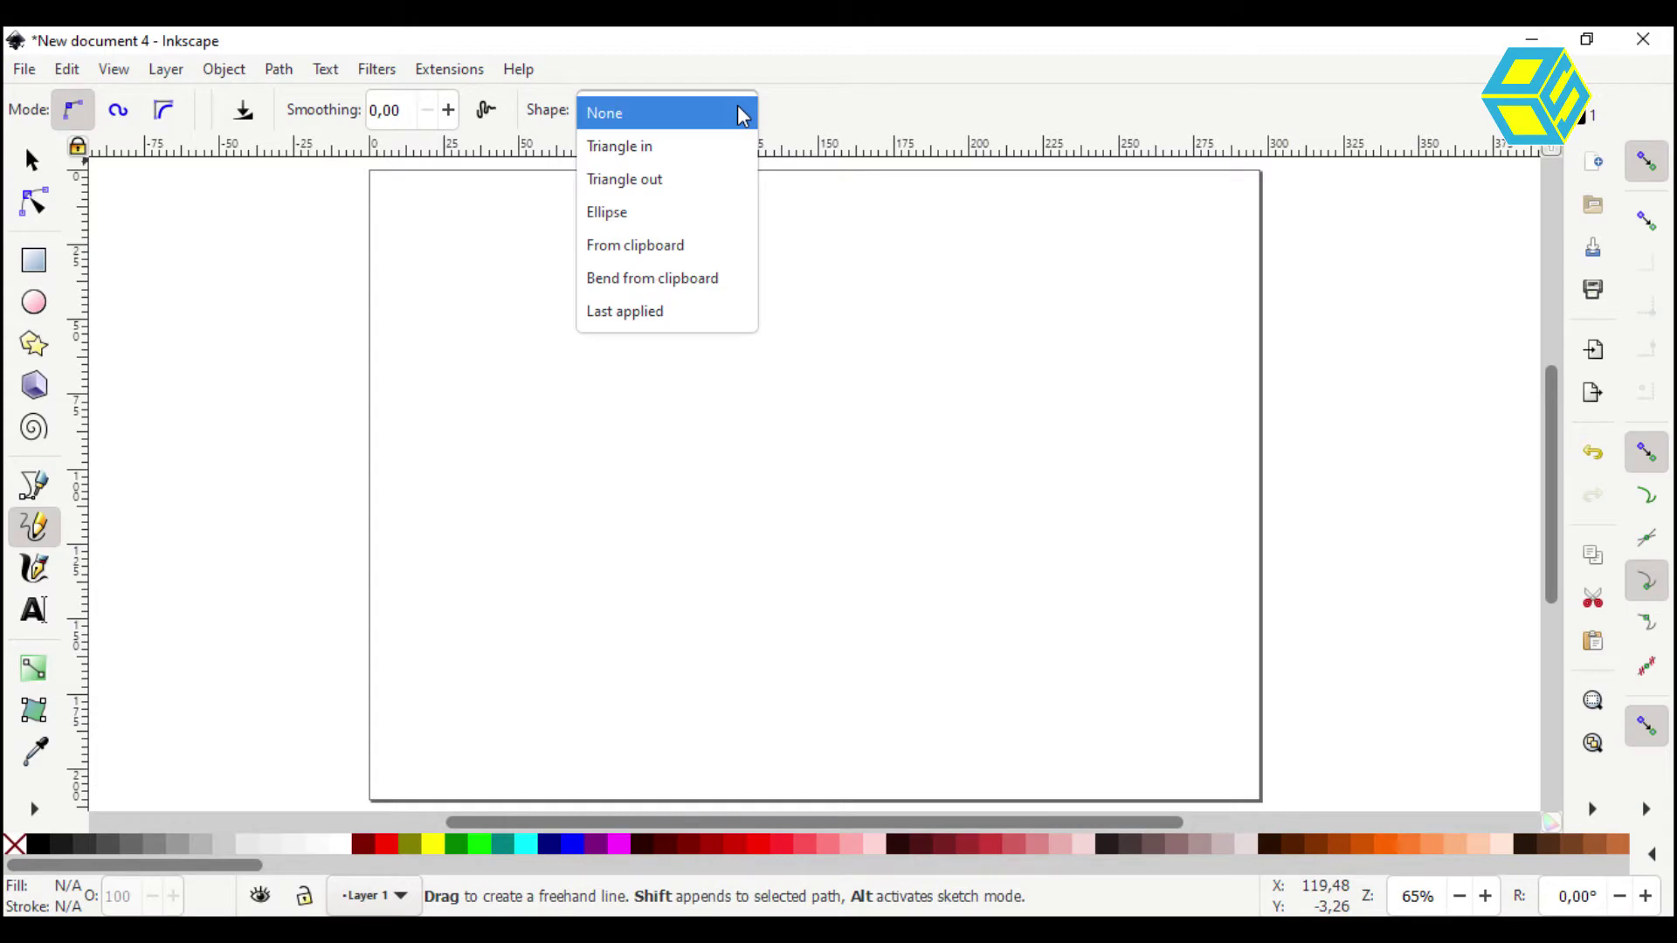
{"action": "left_click", "coordinate": [716, 116]}
{"action": "left_click", "coordinate": [716, 116]}
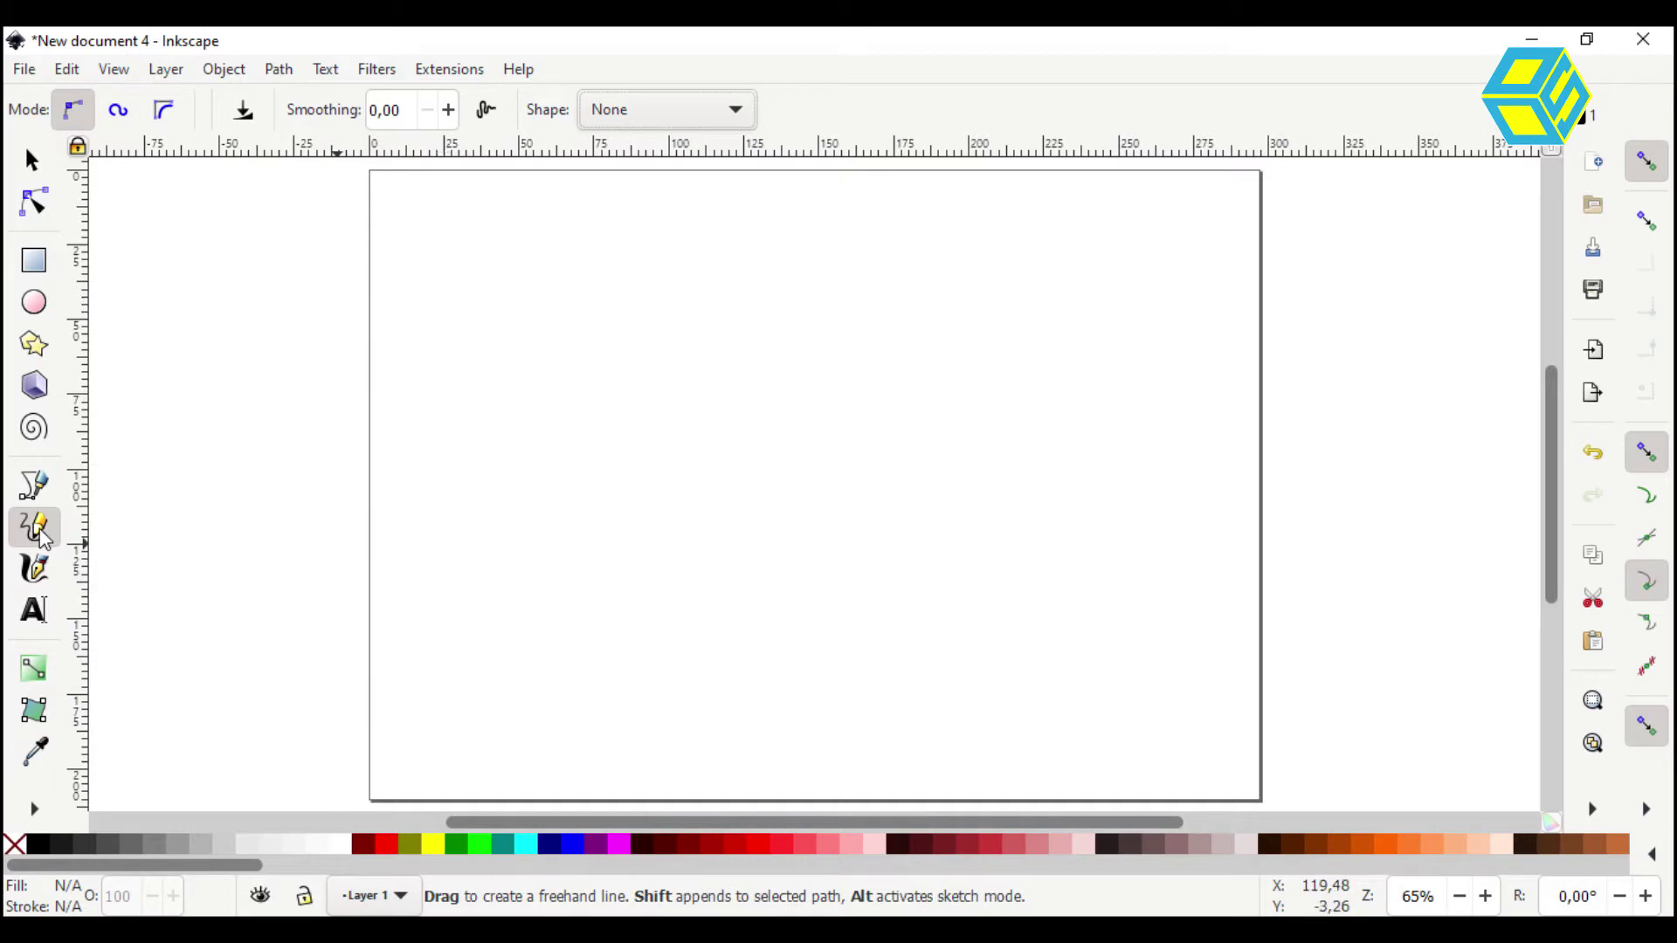
Draw a wavy freehand line about 245 mm wide across the upper page and two short jagged lines beneath it
{"action": "mouse_move", "coordinate": [476, 266]}
{"action": "left_mouse_down"}
{"action": "mouse_move", "coordinate": [524, 321]}
{"action": "mouse_move", "coordinate": [633, 267]}
{"action": "mouse_move", "coordinate": [699, 345]}
{"action": "mouse_move", "coordinate": [1024, 381]}
{"action": "mouse_move", "coordinate": [1164, 327]}
{"action": "mouse_move", "coordinate": [895, 393]}
{"action": "mouse_move", "coordinate": [783, 275]}
{"action": "mouse_move", "coordinate": [1005, 327]}
{"action": "mouse_move", "coordinate": [924, 348]}
{"action": "mouse_move", "coordinate": [1161, 330]}
{"action": "left_mouse_up"}
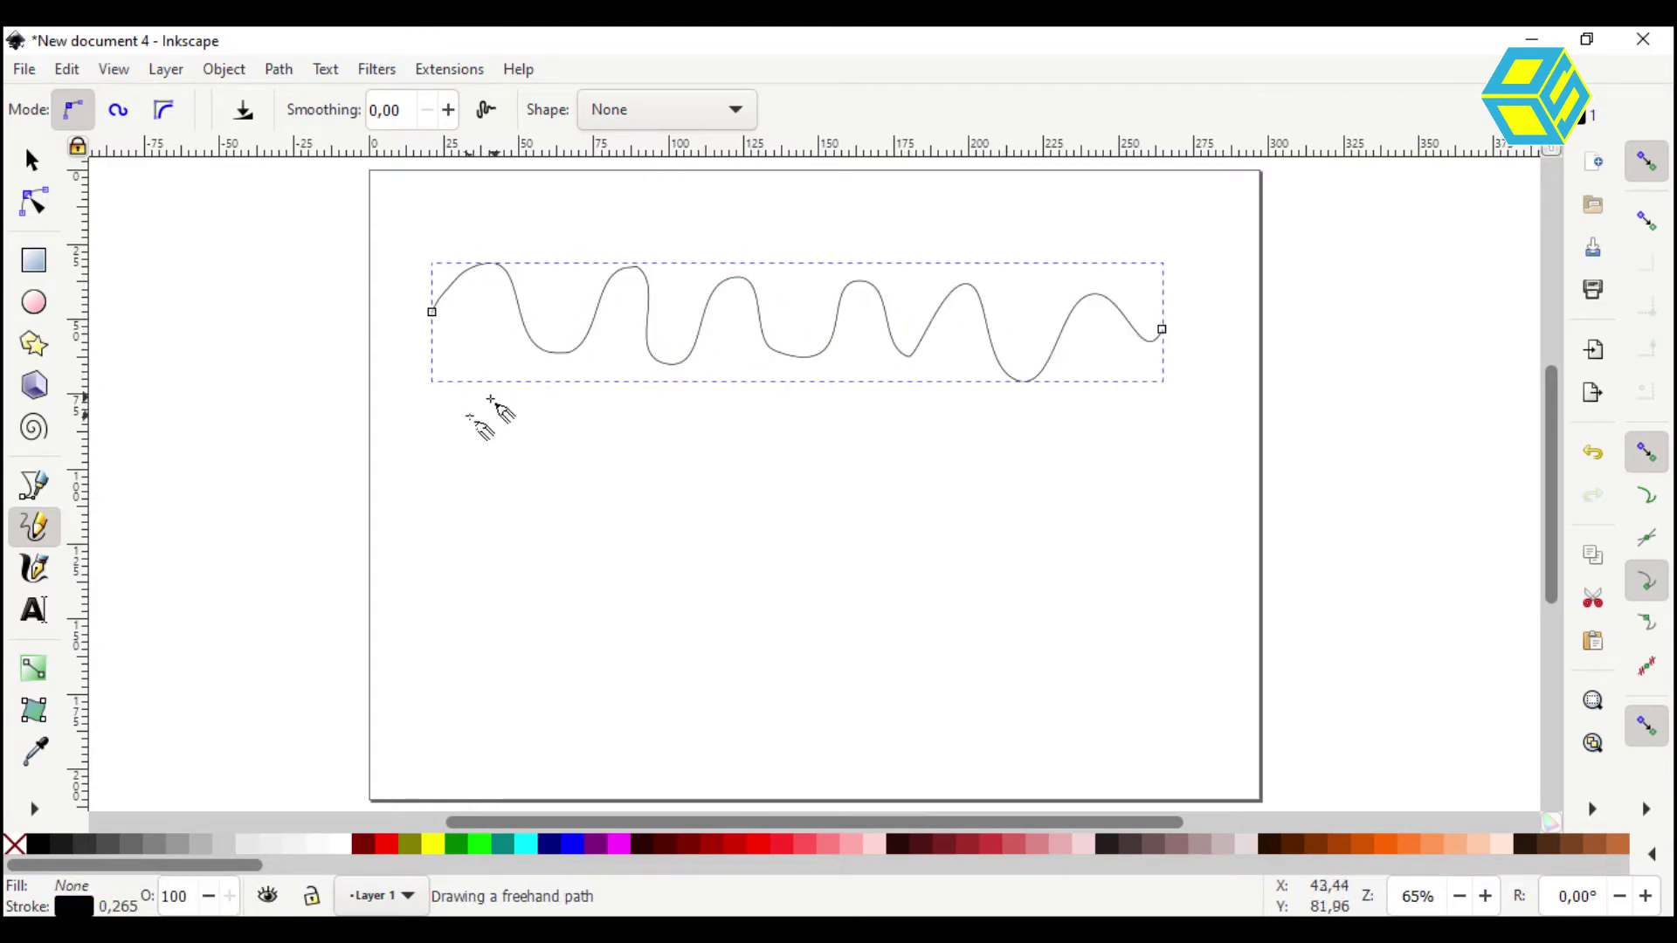
{"action": "mouse_move", "coordinate": [474, 428]}
{"action": "left_mouse_down"}
{"action": "mouse_move", "coordinate": [569, 397]}
{"action": "mouse_move", "coordinate": [582, 436]}
{"action": "mouse_move", "coordinate": [650, 410]}
{"action": "mouse_move", "coordinate": [820, 441]}
{"action": "mouse_move", "coordinate": [547, 413]}
{"action": "mouse_move", "coordinate": [696, 411]}
{"action": "left_mouse_up"}
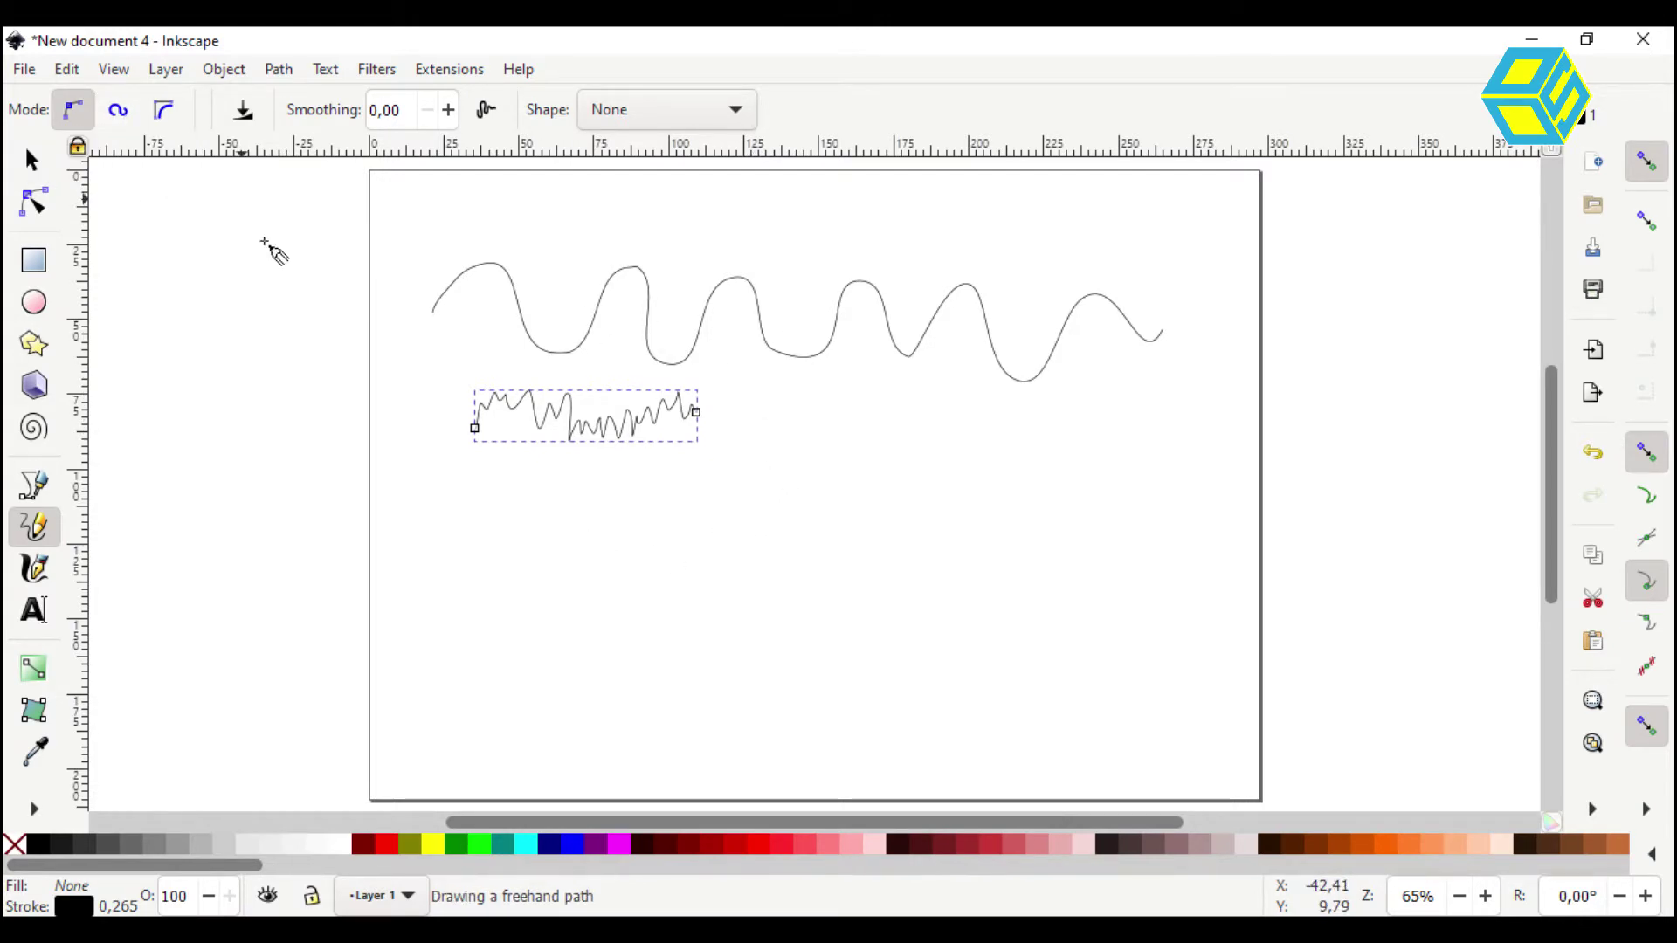
{"action": "mouse_move", "coordinate": [834, 437]}
{"action": "left_mouse_down"}
{"action": "mouse_move", "coordinate": [849, 409]}
{"action": "mouse_move", "coordinate": [866, 422]}
{"action": "mouse_move", "coordinate": [935, 407]}
{"action": "left_mouse_up"}
{"action": "left_click_drag", "start_coordinate": [969, 403], "coordinate": [991, 425]}
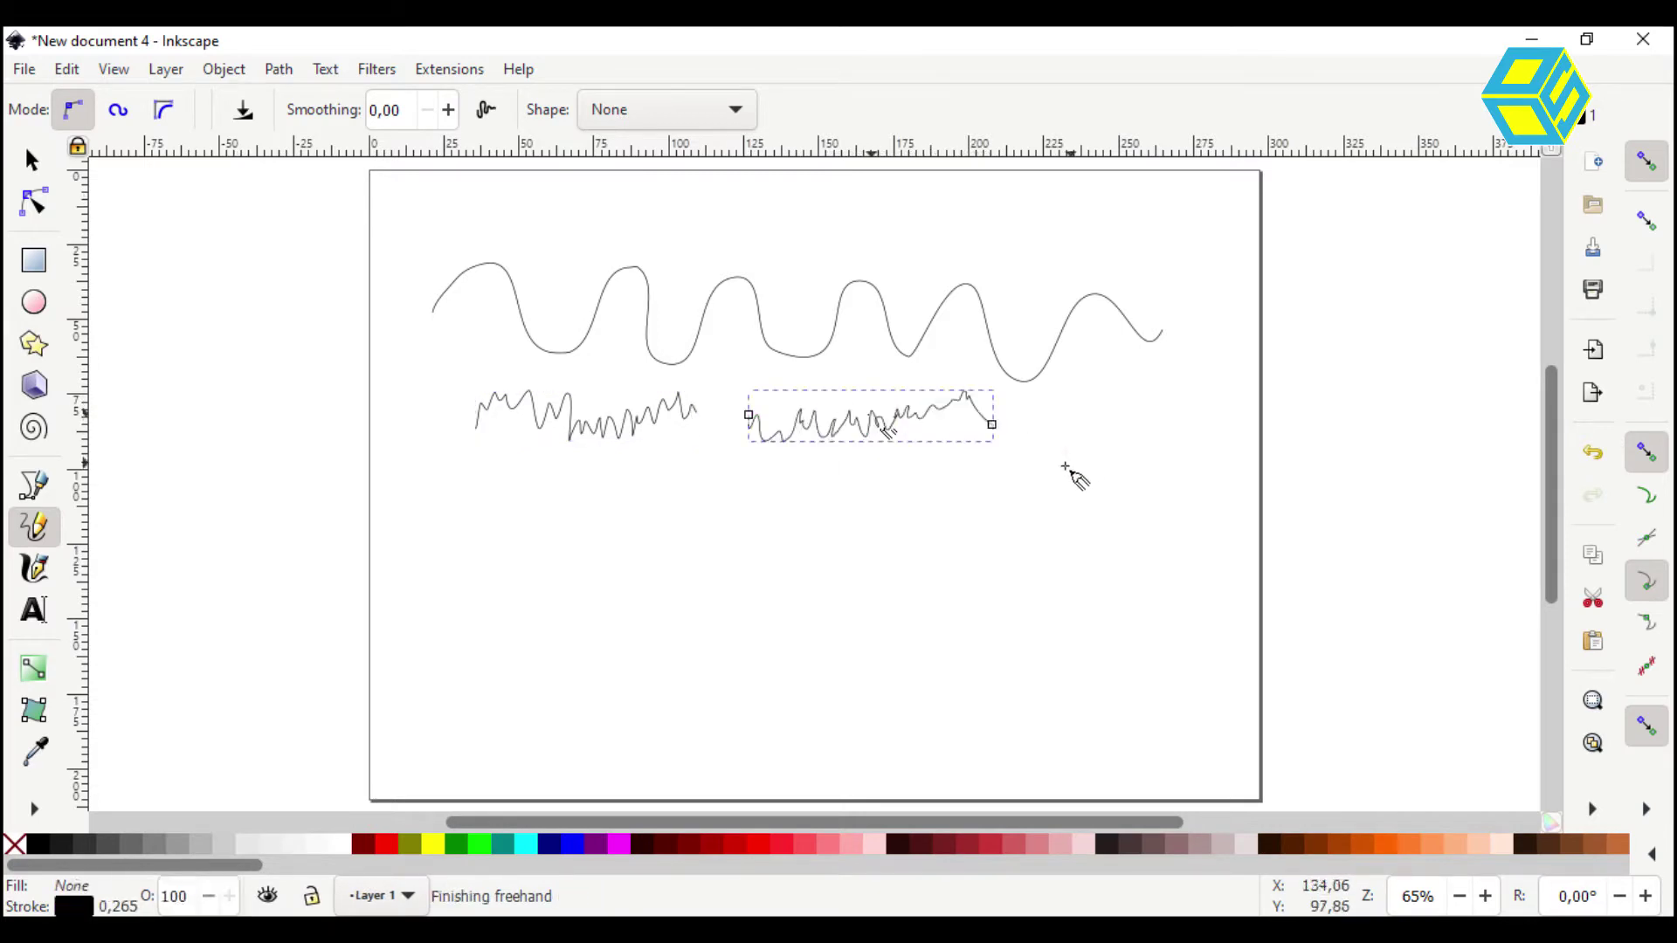
Switch the Pencil tool to Spiro path mode and draw two wiggly strokes side by side below the jagged lines
{"action": "left_click", "coordinate": [123, 116]}
{"action": "left_click", "coordinate": [80, 106]}
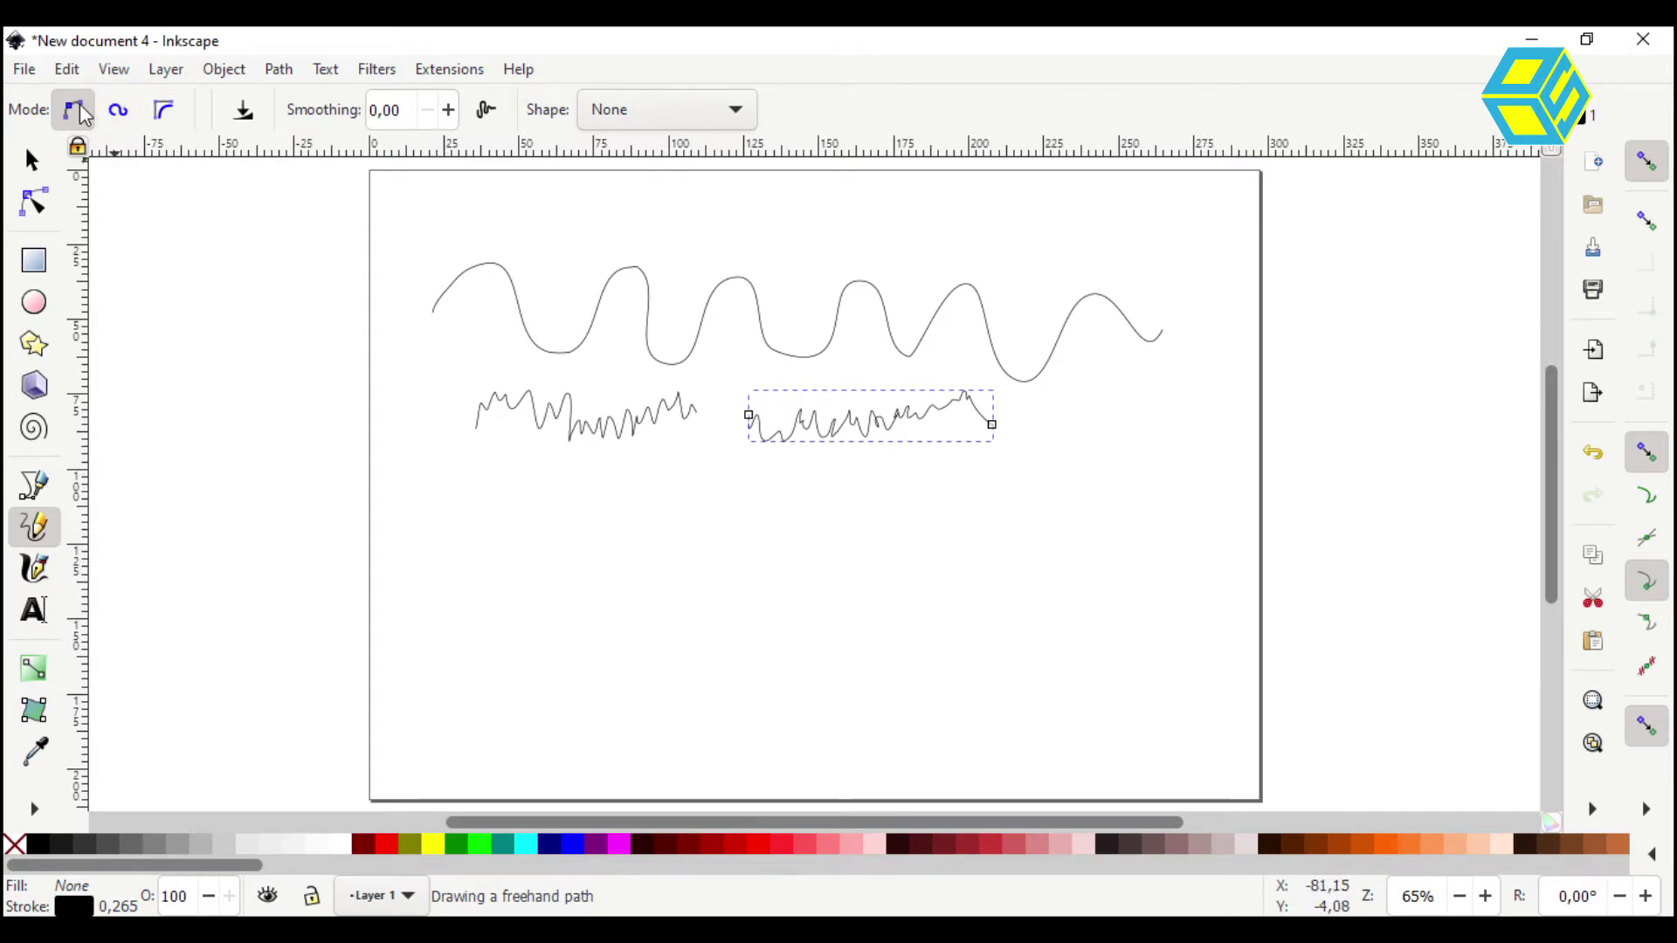
{"action": "left_click", "coordinate": [118, 110]}
{"action": "mouse_move", "coordinate": [483, 513]}
{"action": "left_mouse_down"}
{"action": "mouse_move", "coordinate": [543, 511]}
{"action": "mouse_move", "coordinate": [608, 531]}
{"action": "mouse_move", "coordinate": [685, 499]}
{"action": "left_mouse_up"}
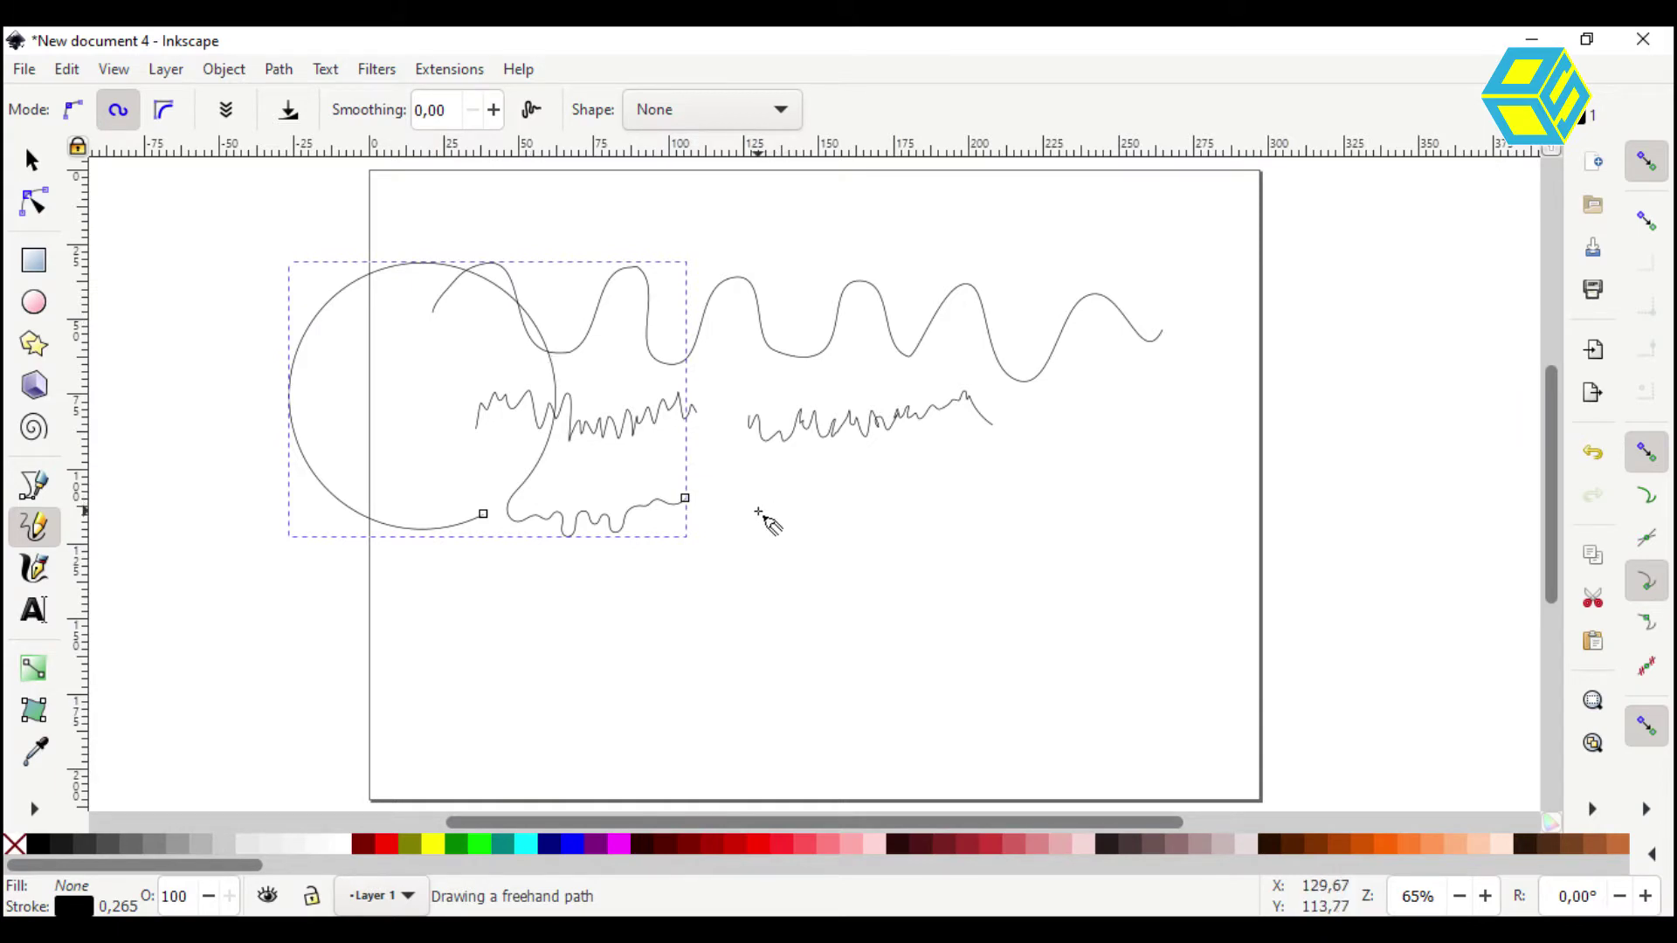
{"action": "left_click_drag", "start_coordinate": [758, 512], "coordinate": [992, 517]}
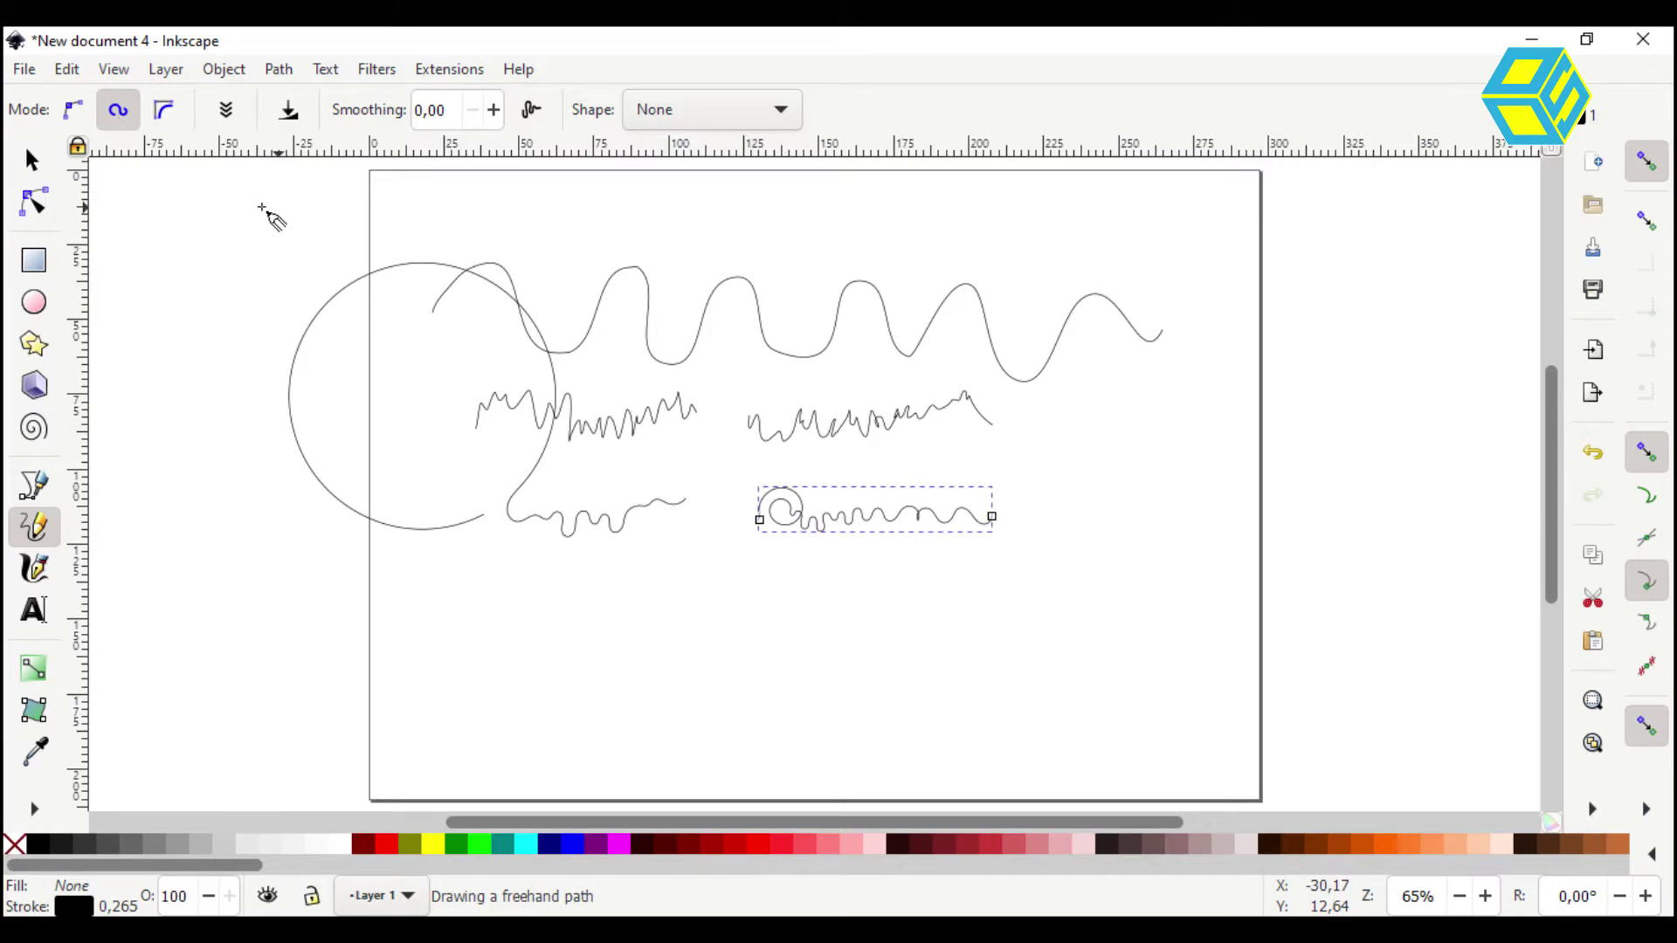
Switch the Pencil tool to BSpline path mode and draw three freehand strokes below the Spiro lines
{"action": "left_click", "coordinate": [163, 111]}
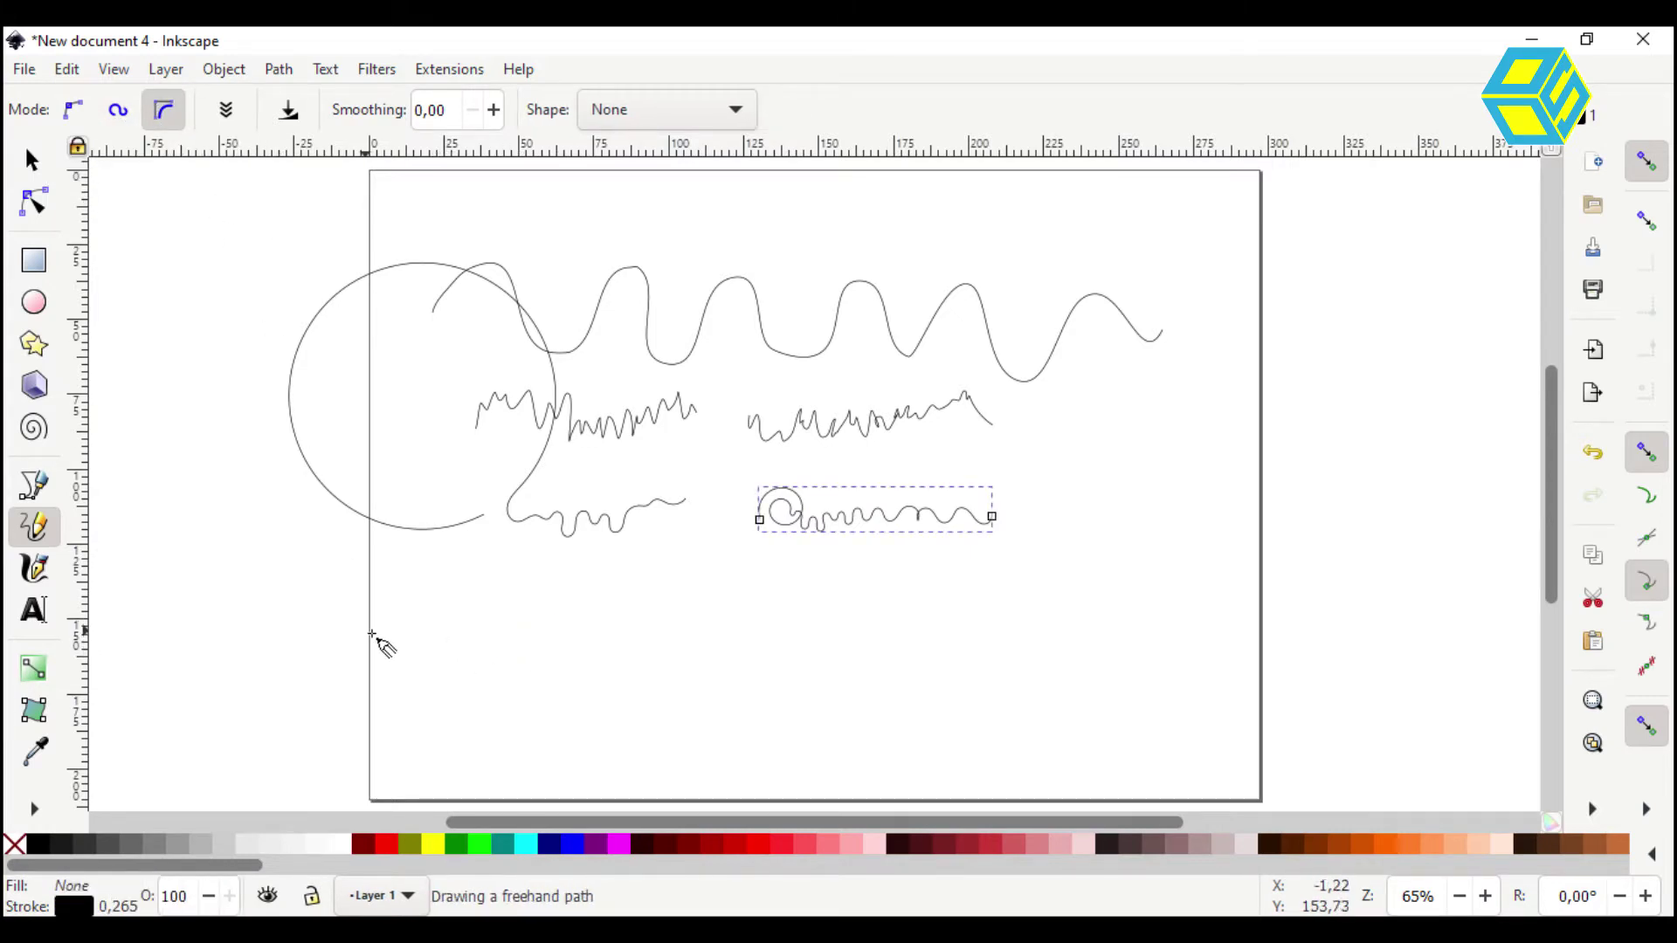
{"action": "mouse_move", "coordinate": [443, 651]}
{"action": "left_mouse_down"}
{"action": "mouse_move", "coordinate": [821, 629]}
{"action": "mouse_move", "coordinate": [899, 666]}
{"action": "mouse_move", "coordinate": [983, 657]}
{"action": "left_mouse_up"}
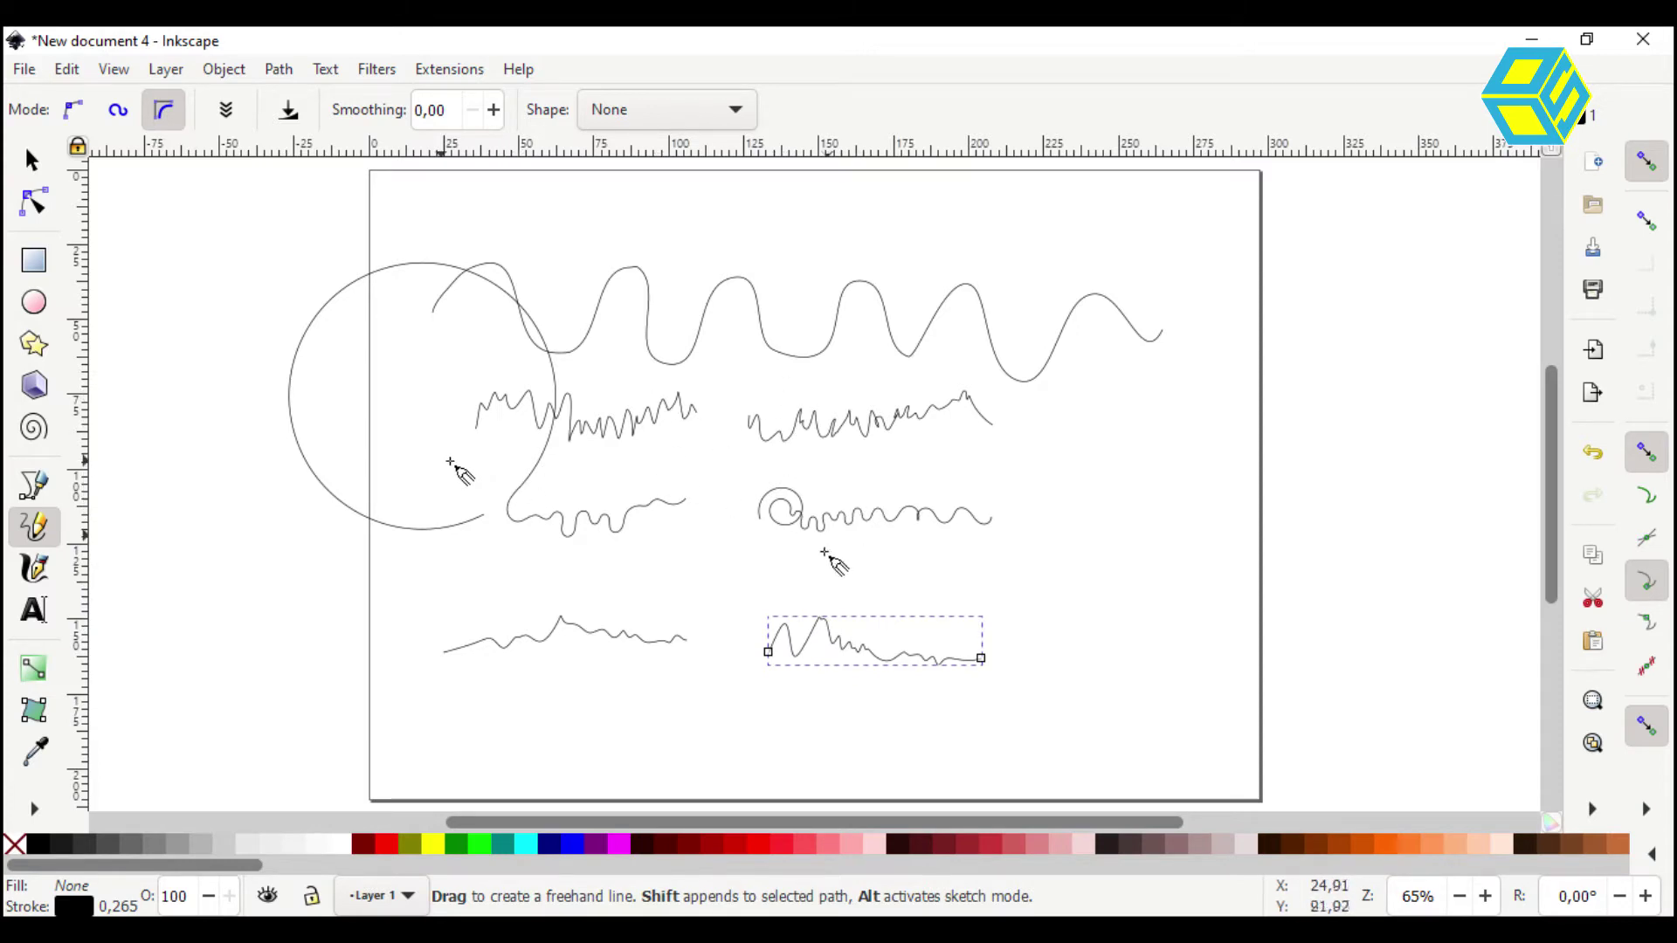
{"action": "left_click_drag", "start_coordinate": [827, 566], "coordinate": [977, 598]}
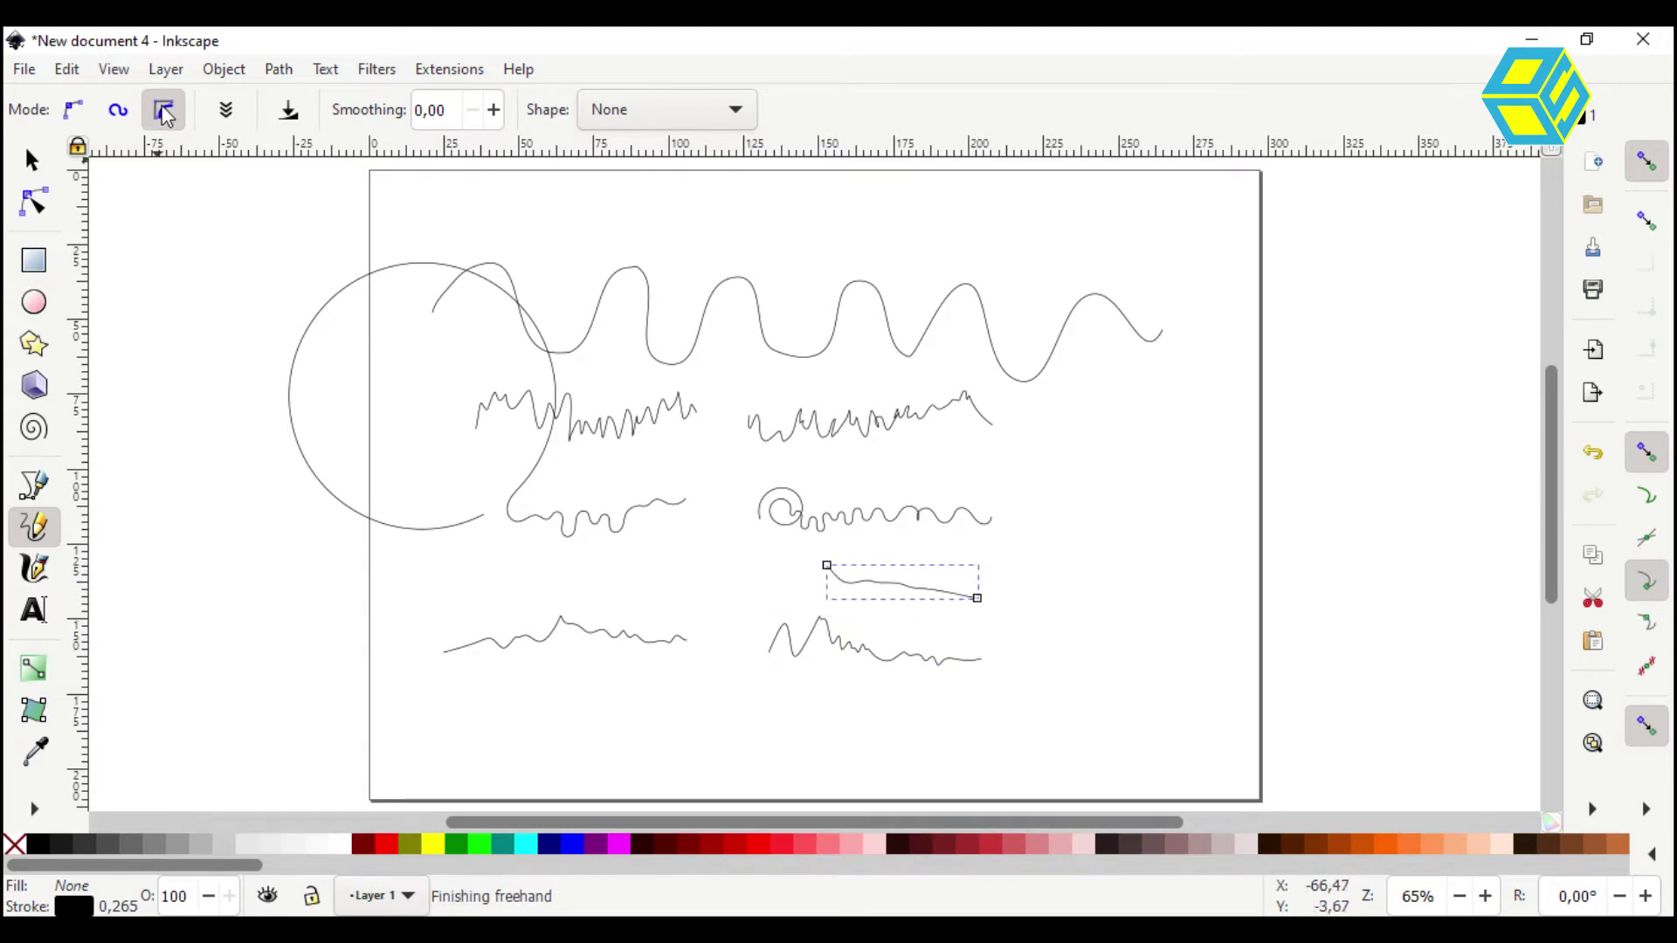
Draw a Spiro stroke near the page's right edge and a regular Bezier zigzag stroke at its lower left
{"action": "mouse_move", "coordinate": [1027, 572]}
{"action": "left_mouse_down"}
{"action": "mouse_move", "coordinate": [1188, 616]}
{"action": "mouse_move", "coordinate": [1172, 601]}
{"action": "left_mouse_up"}
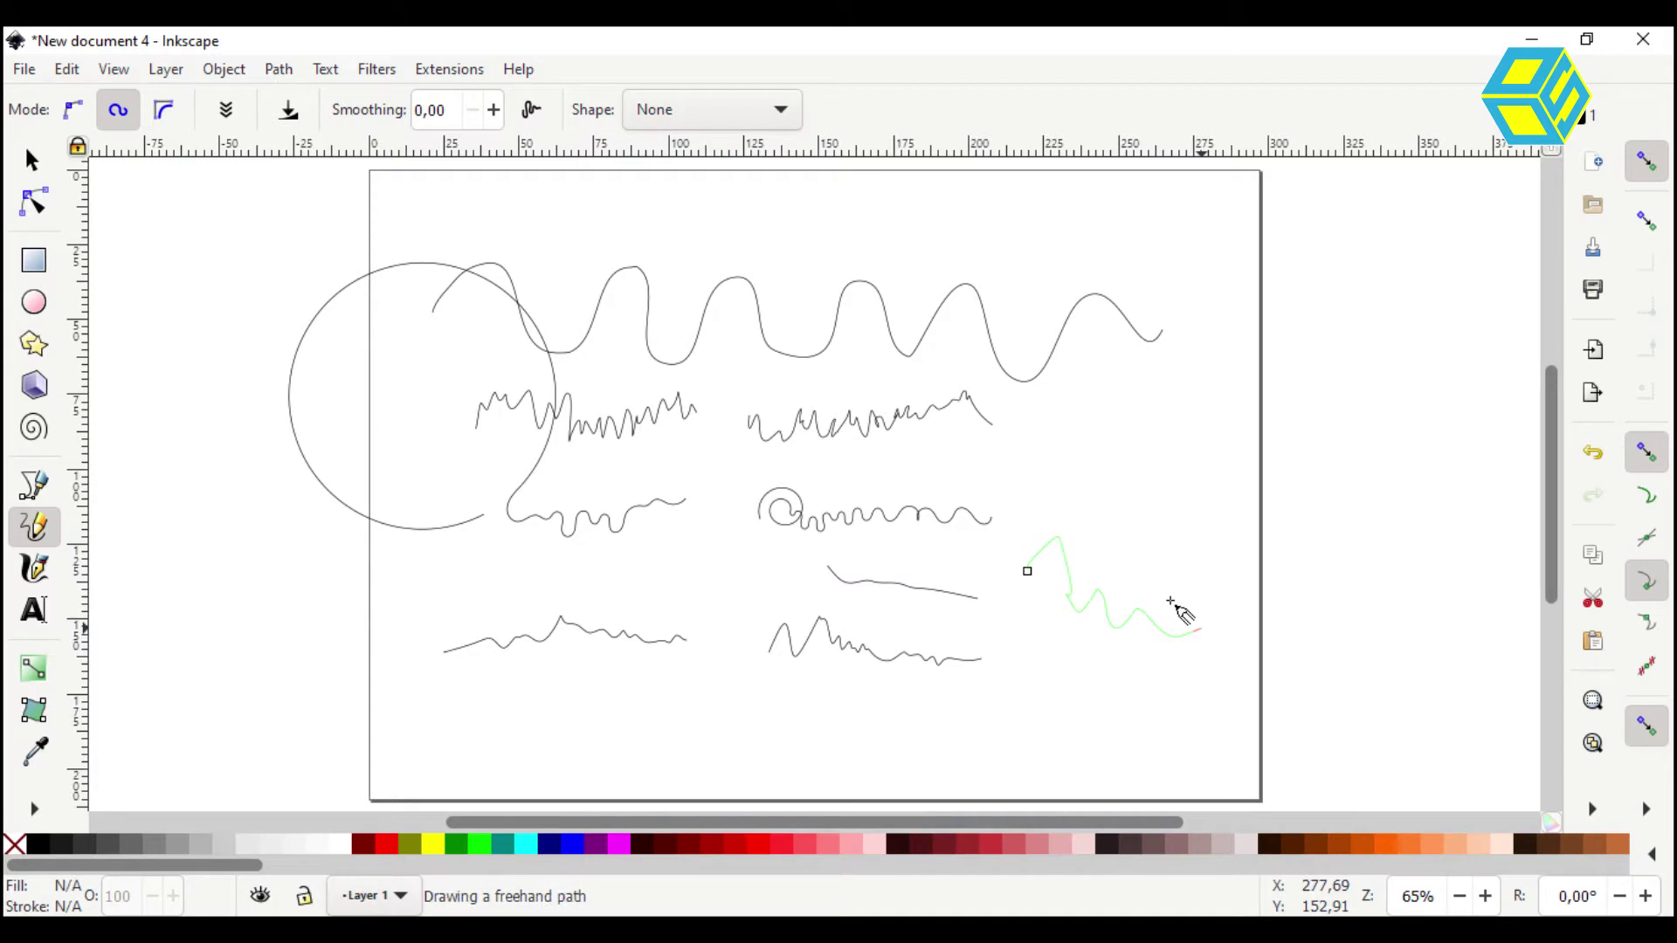
{"action": "left_click", "coordinate": [75, 110]}
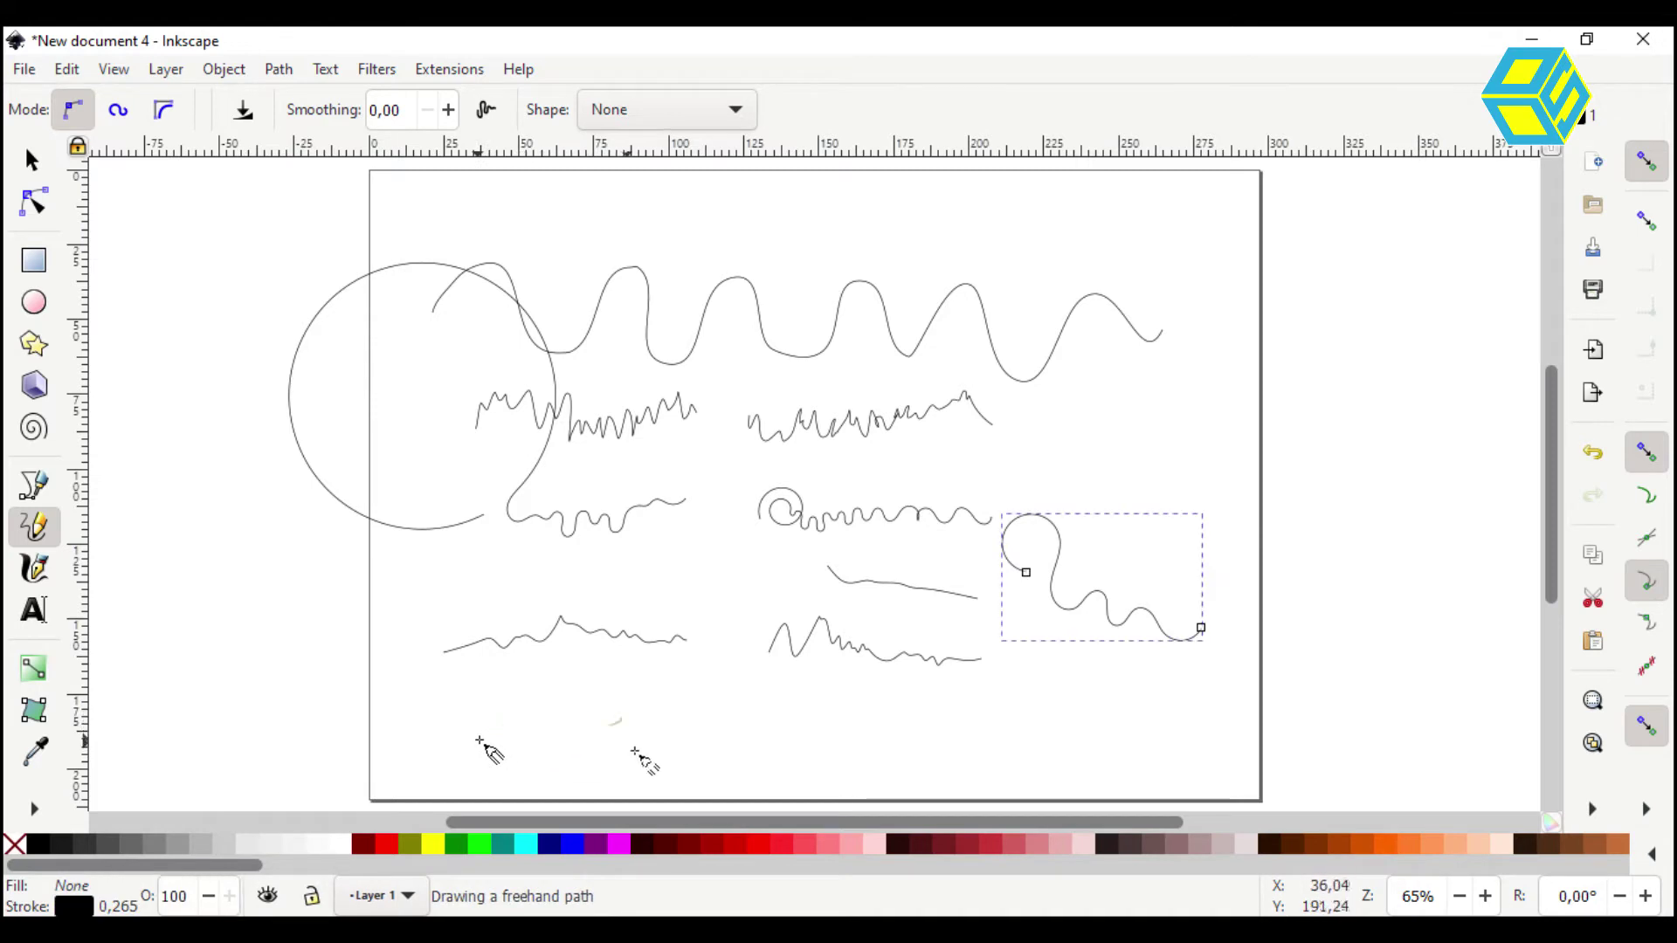
{"action": "left_click_drag", "start_coordinate": [489, 723], "coordinate": [695, 747]}
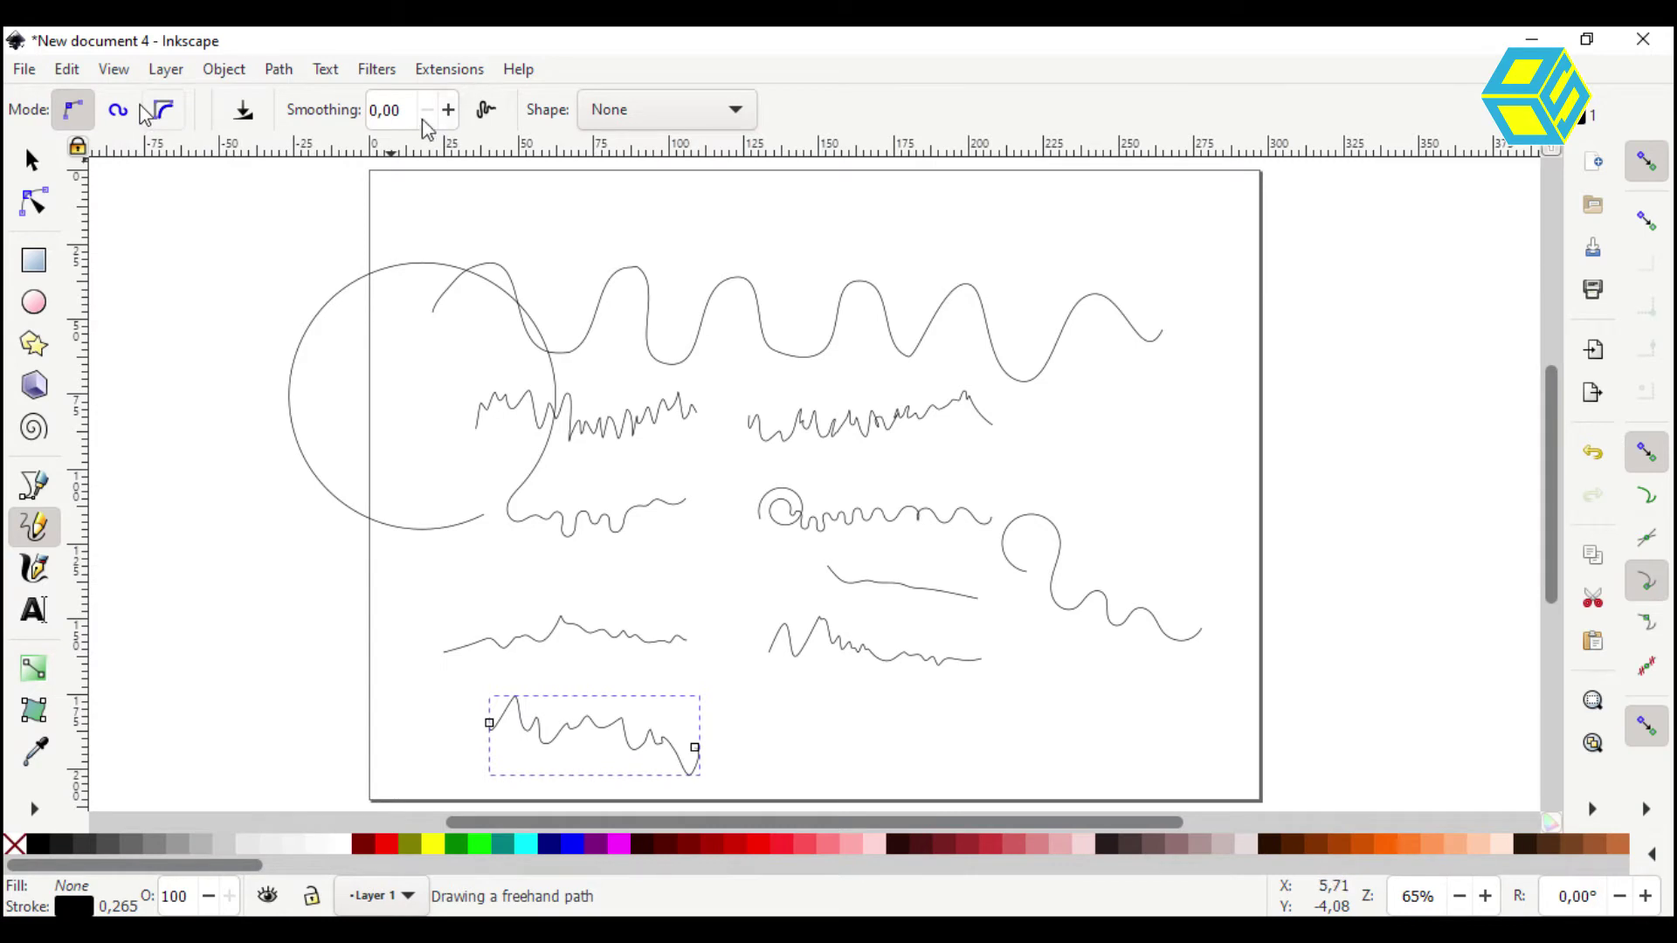
Set the pencil smoothing to 5 and draw a zigzag stroke about 90 mm wide beside the lowest line
{"action": "left_click", "coordinate": [373, 108]}
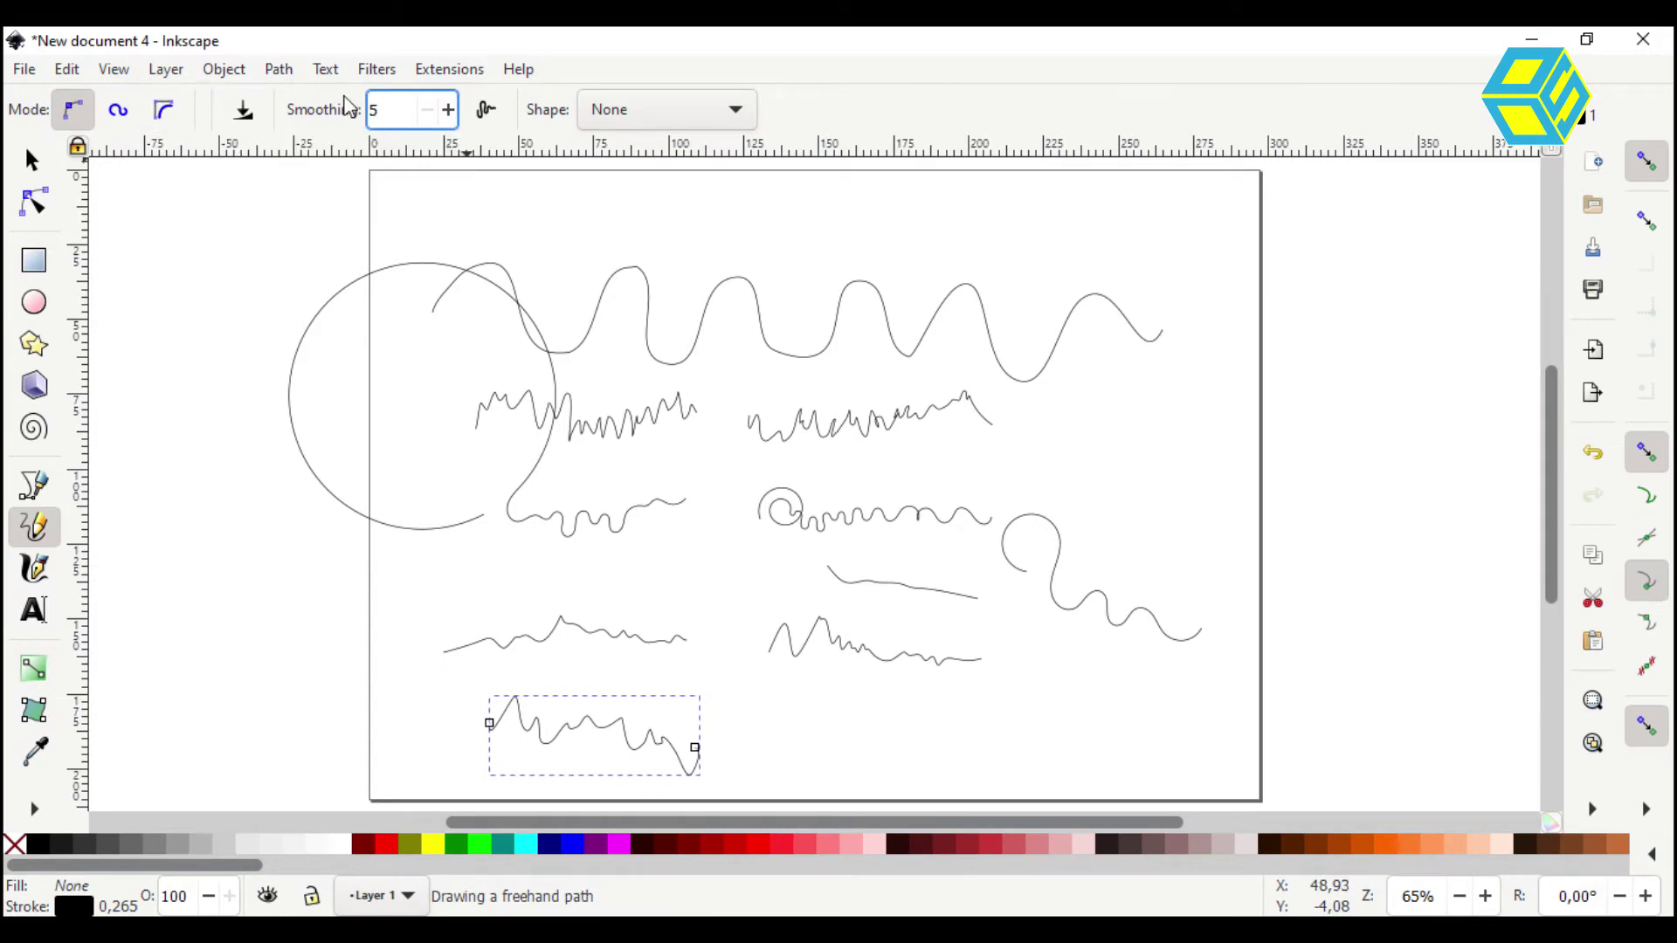
{"action": "type", "text": "5"}
{"action": "key", "text": "Return"}
{"action": "mouse_move", "coordinate": [828, 743]}
{"action": "left_mouse_down"}
{"action": "mouse_move", "coordinate": [898, 719]}
{"action": "mouse_move", "coordinate": [975, 731]}
{"action": "left_mouse_up"}
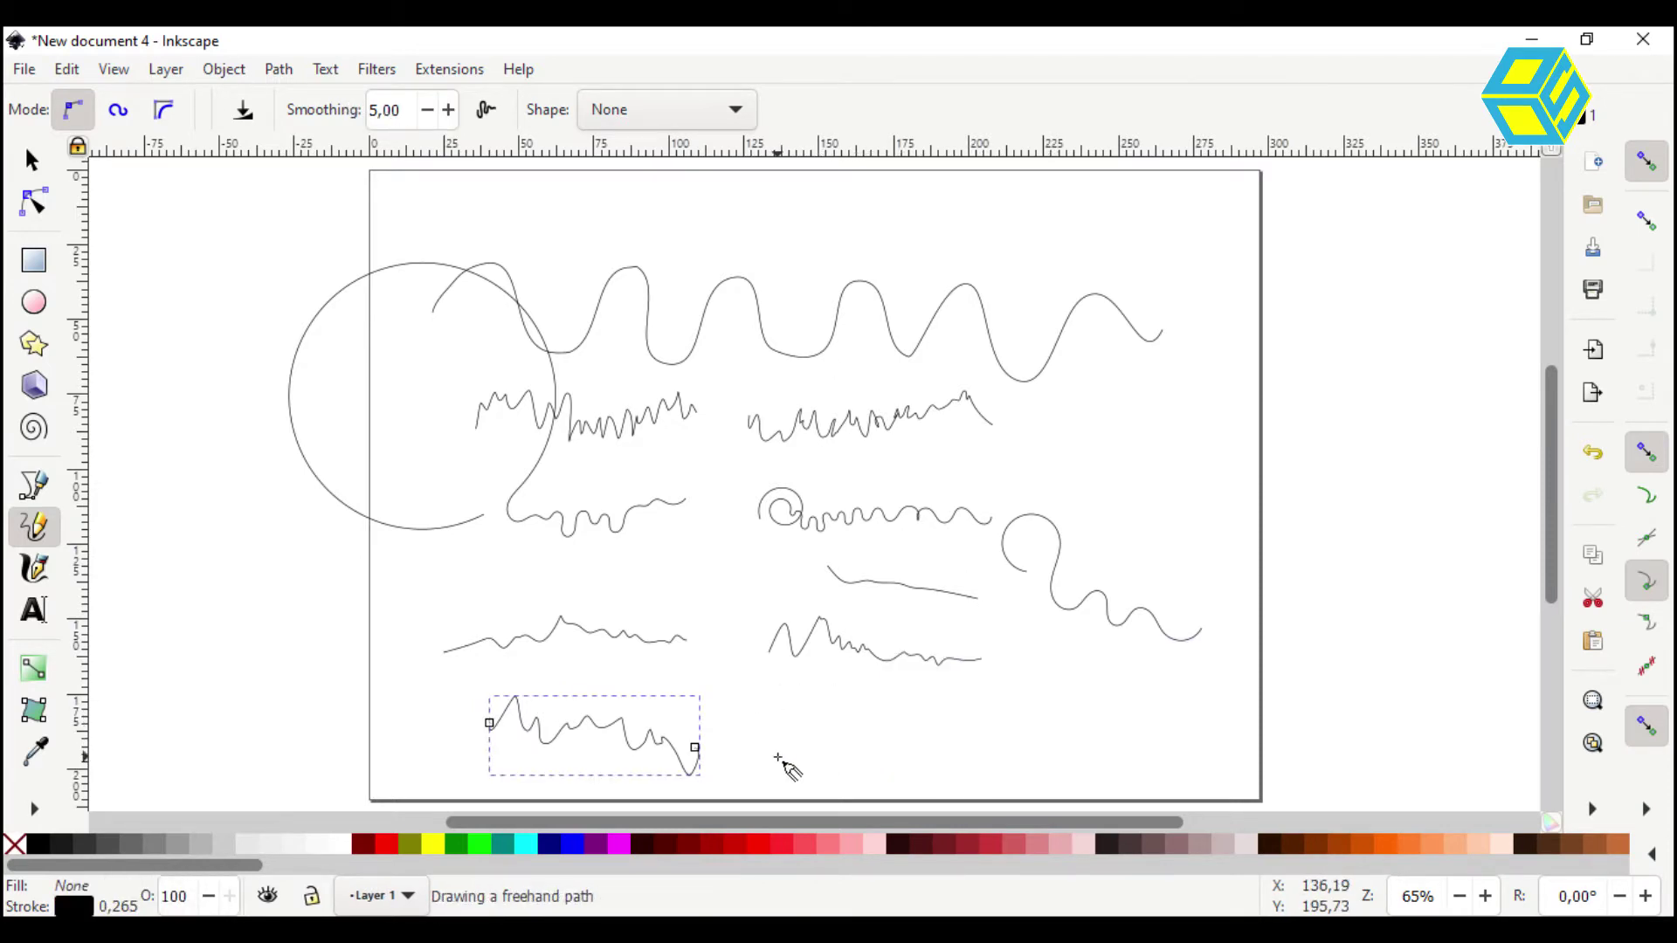
{"action": "left_click_drag", "start_coordinate": [778, 757], "coordinate": [1052, 731]}
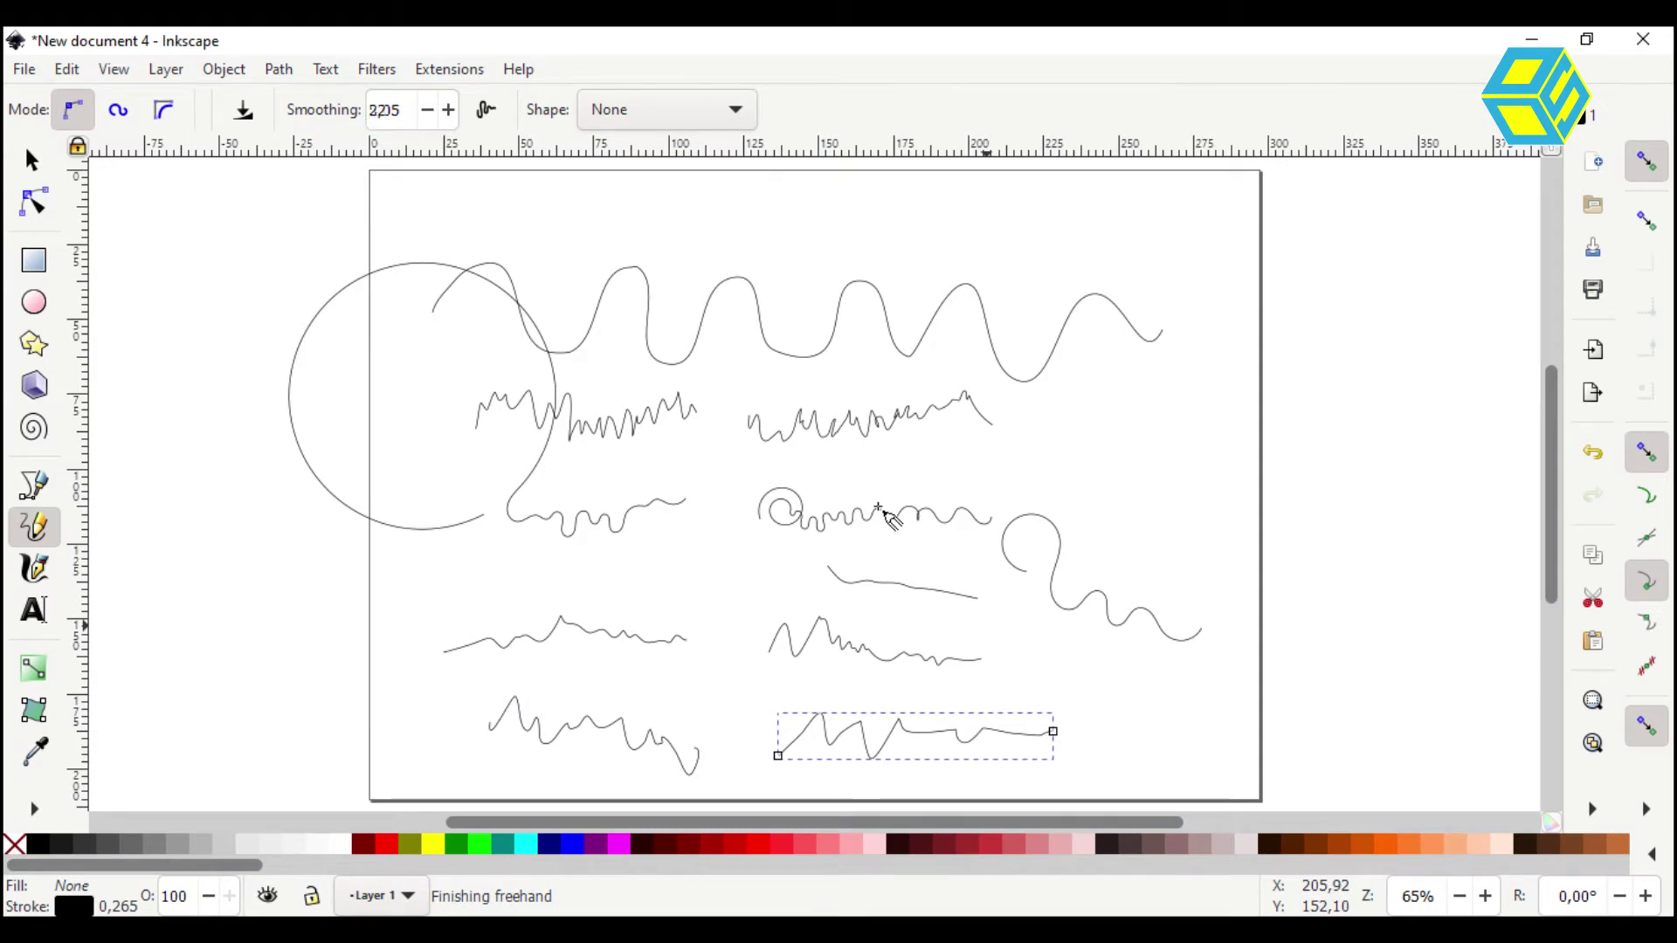
Set the pencil smoothing to 30 and draw a stroke about 100 mm wide below the second jagged line
{"action": "triple_click", "coordinate": [407, 111]}
{"action": "type", "text": "30"}
{"action": "key", "text": "Return"}
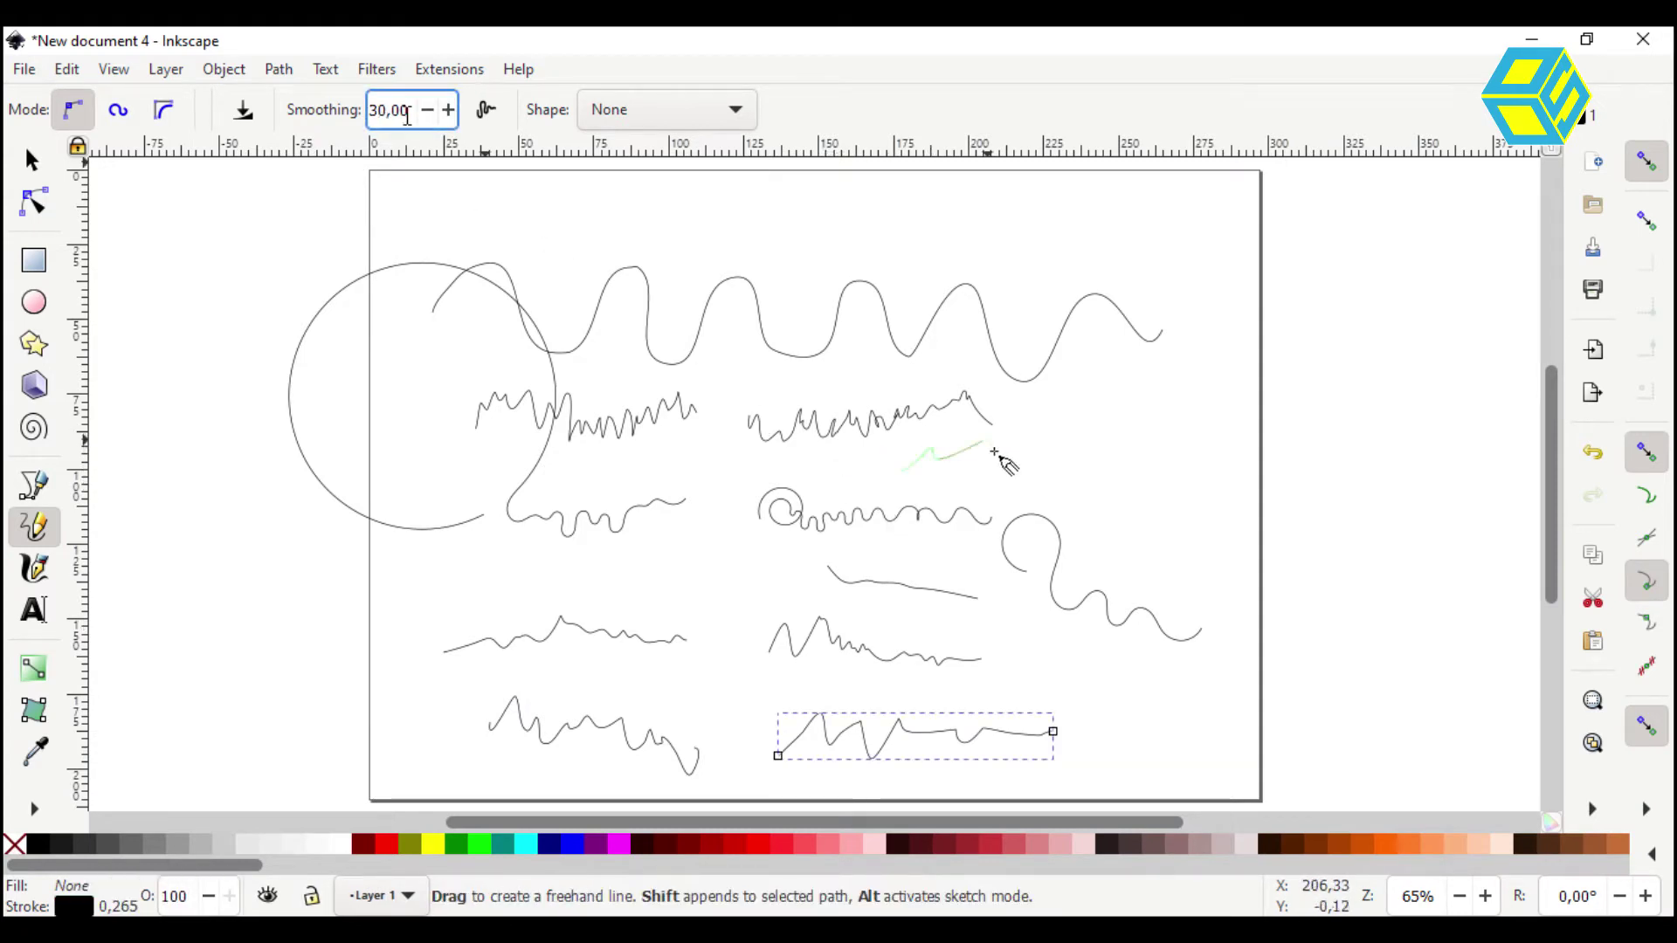
{"action": "left_click_drag", "start_coordinate": [952, 463], "coordinate": [921, 465]}
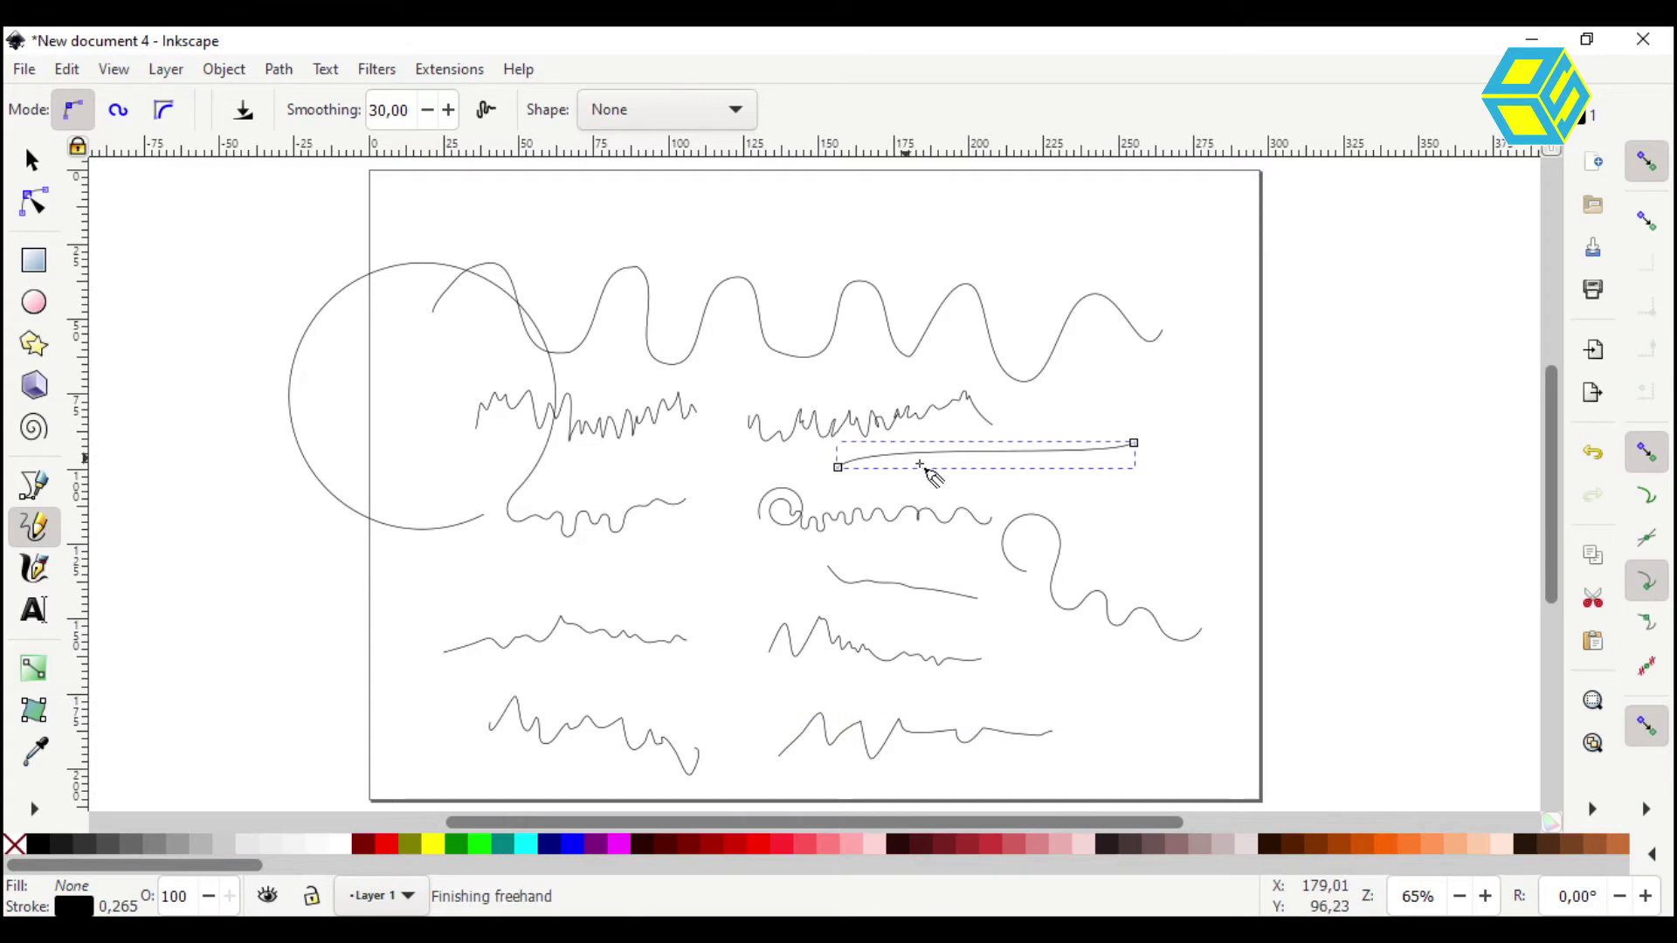
Reduce the pencil smoothing to 14 and draw two wavy strokes extending past the page's right edge
{"action": "left_click", "coordinate": [430, 110]}
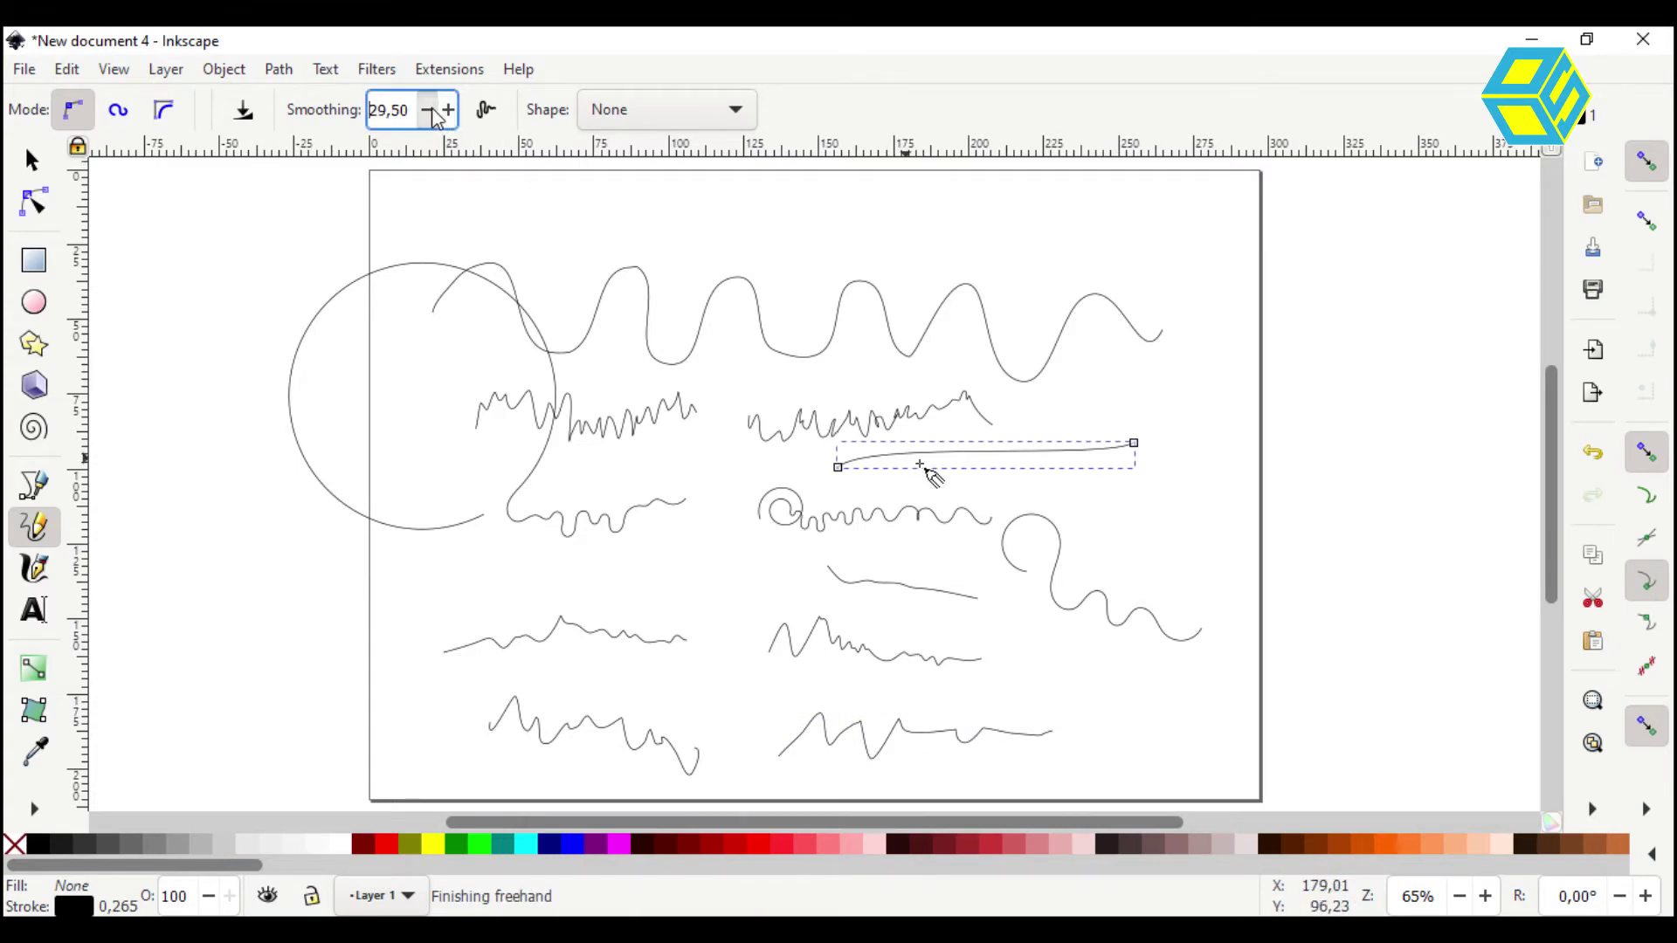
{"action": "scroll", "coordinate": [431, 110], "scroll_direction": "up", "scroll_amount": 6}
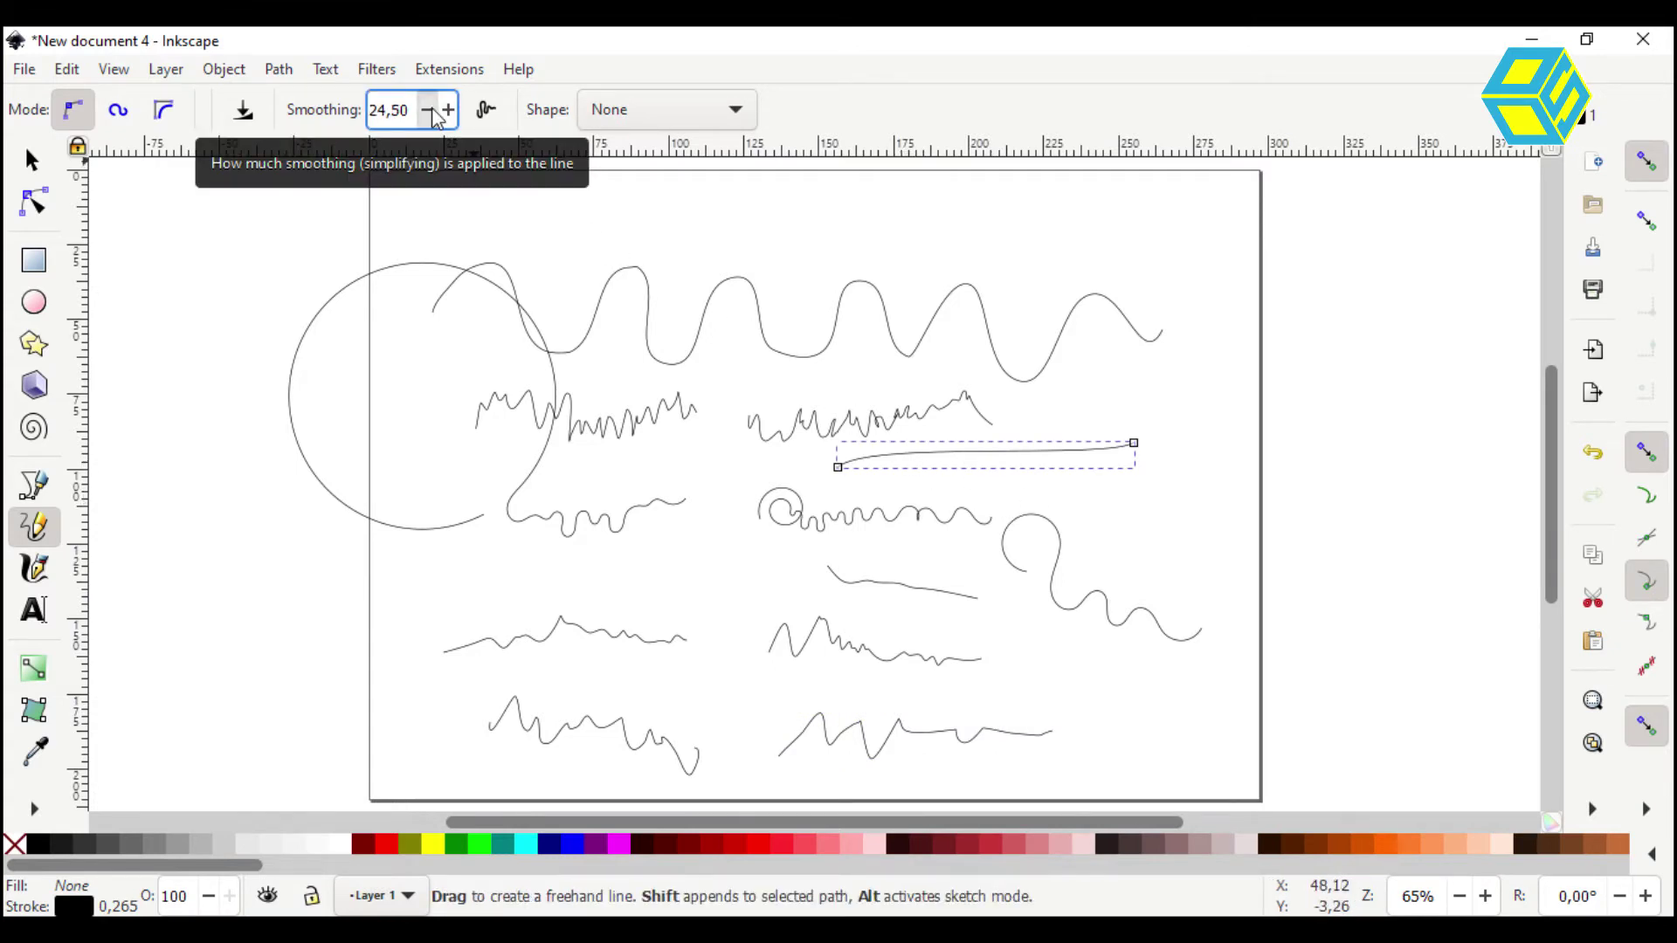
{"action": "left_click_drag", "start_coordinate": [1233, 483], "coordinate": [1312, 480]}
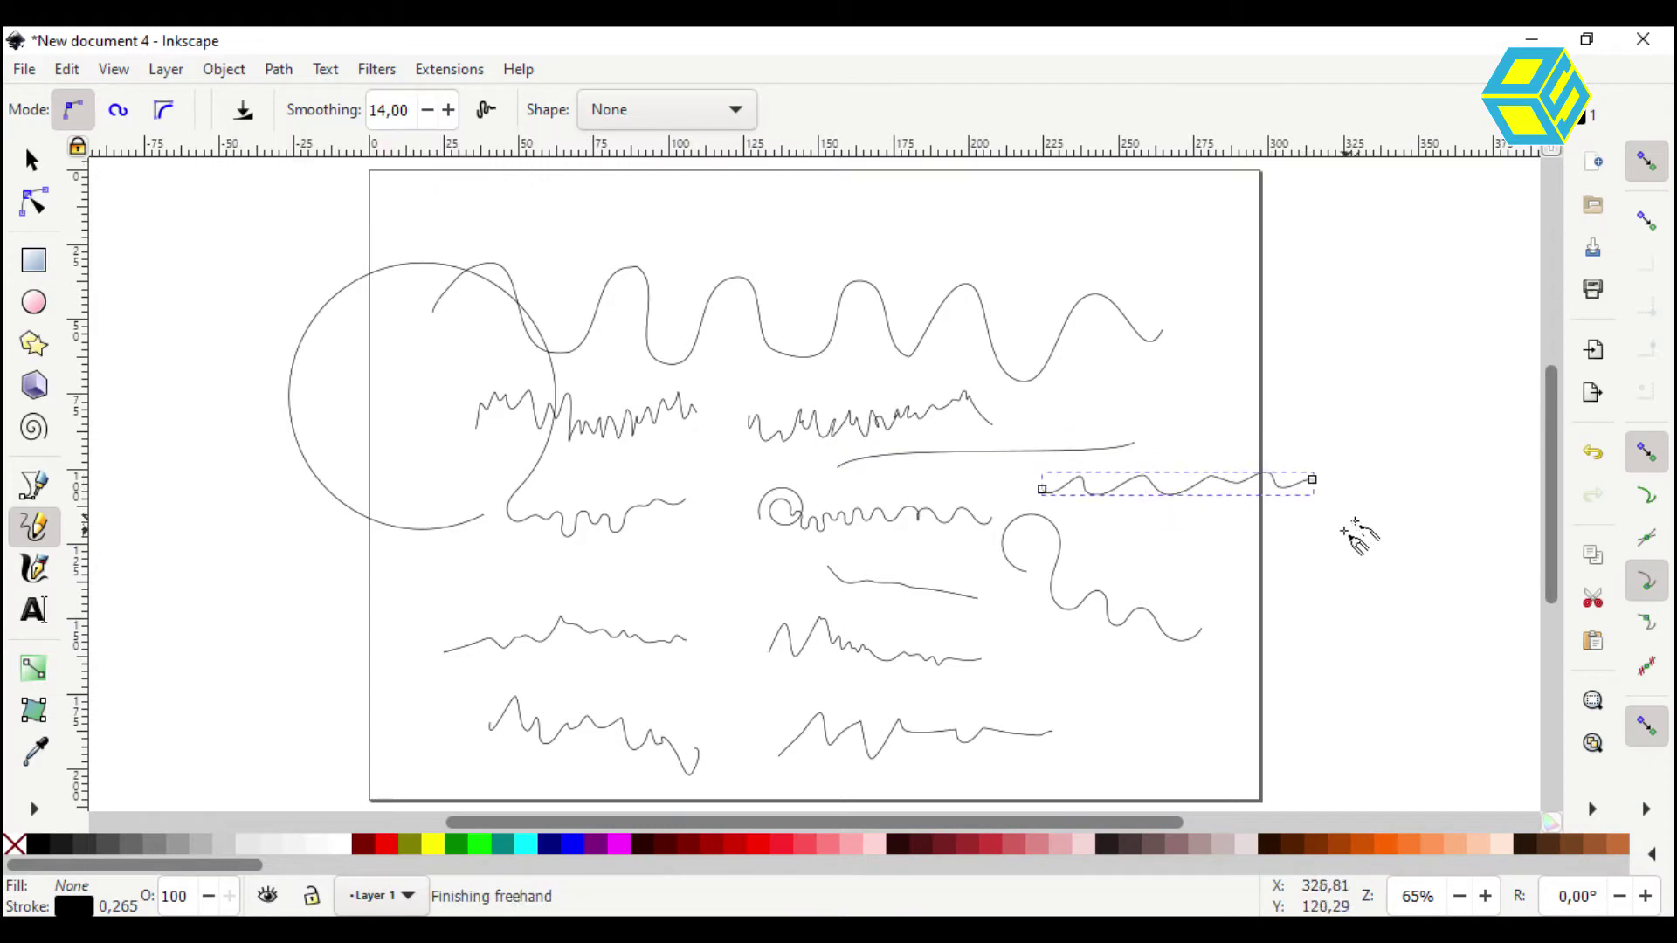
{"action": "left_click_drag", "start_coordinate": [1096, 522], "coordinate": [1370, 544]}
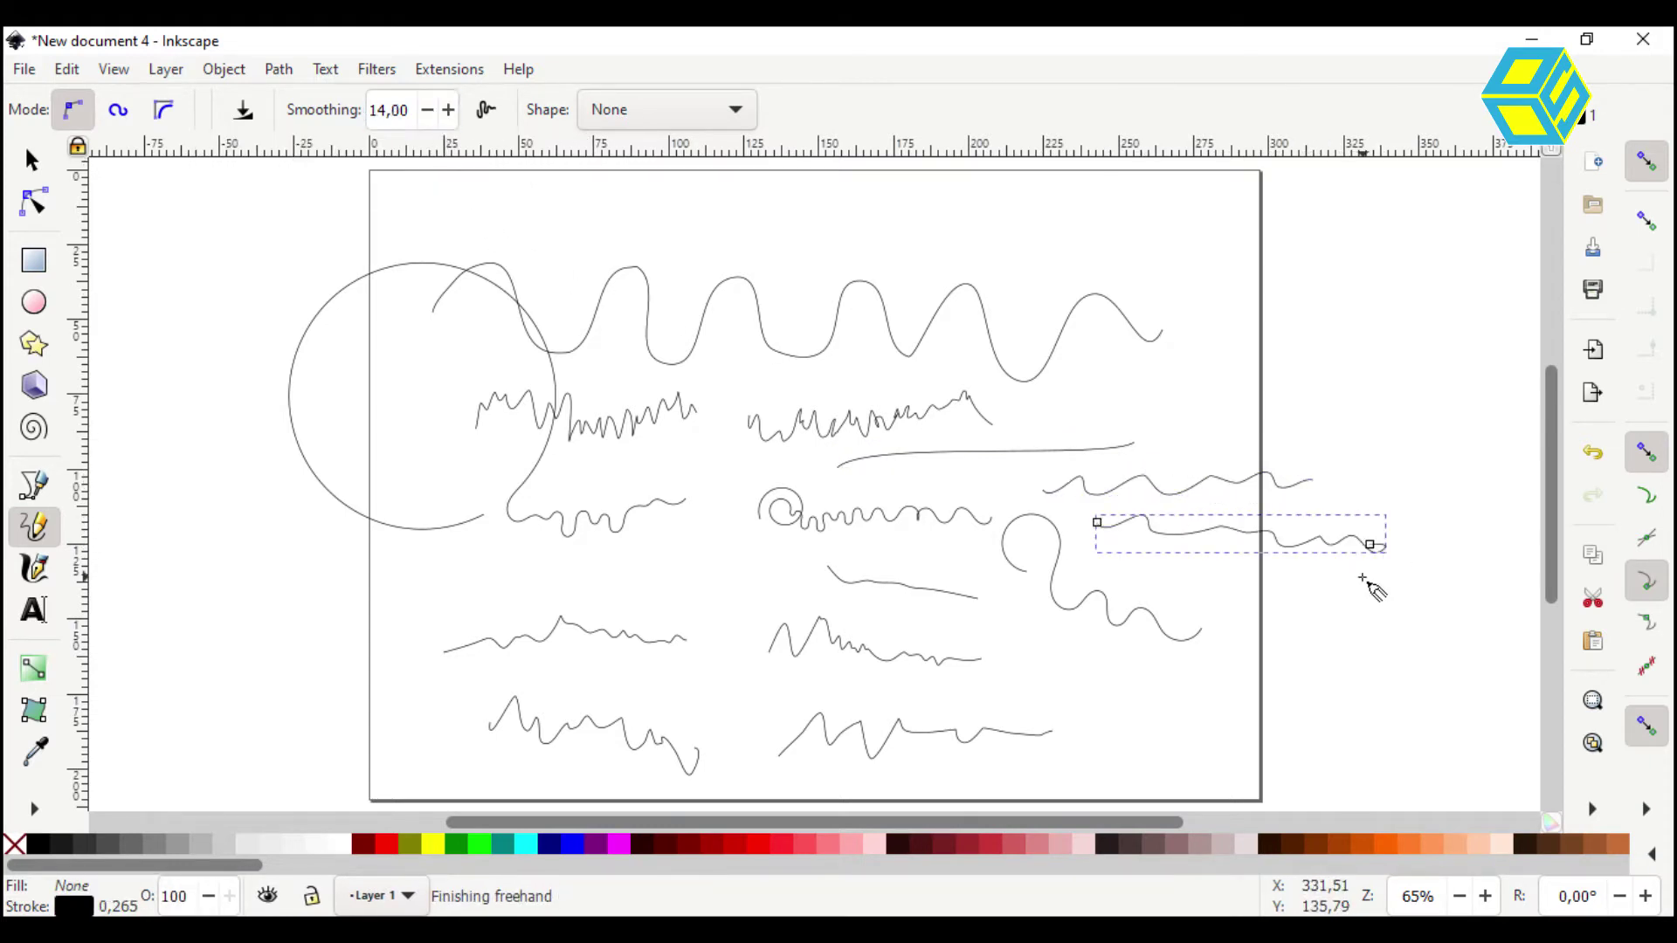
Set the pencil smoothing to 27.5 and draw a stroke about 93 mm wide crossing the page's right edge
{"action": "left_click", "coordinate": [449, 111]}
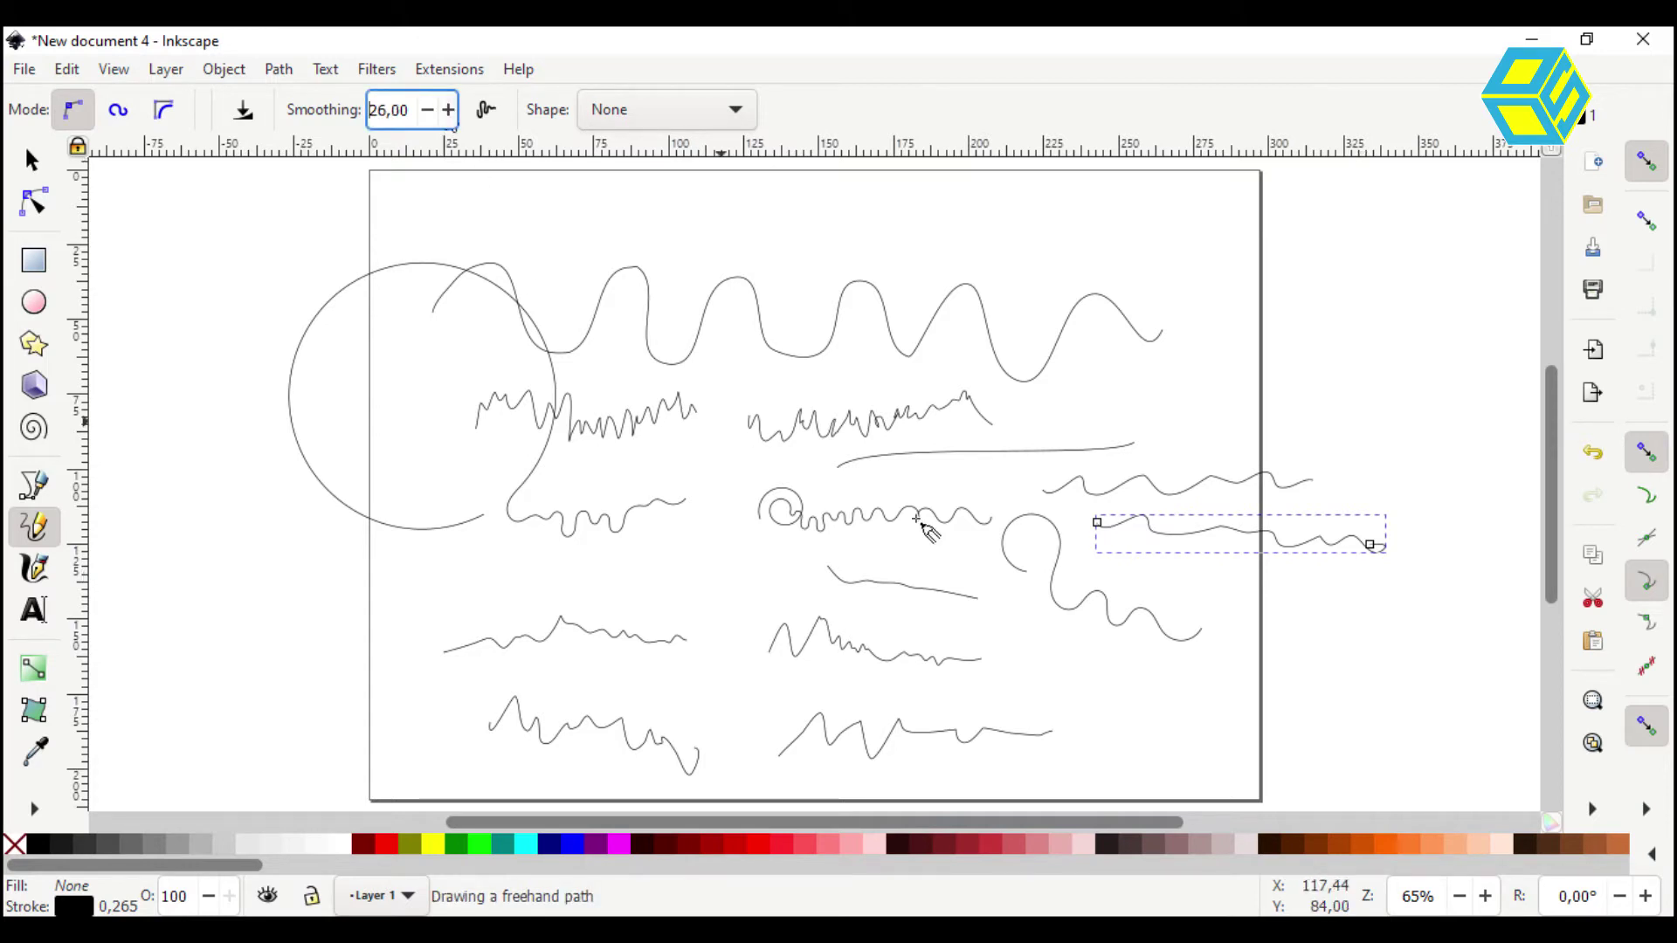
{"action": "left_click_drag", "start_coordinate": [1118, 572], "coordinate": [1397, 602]}
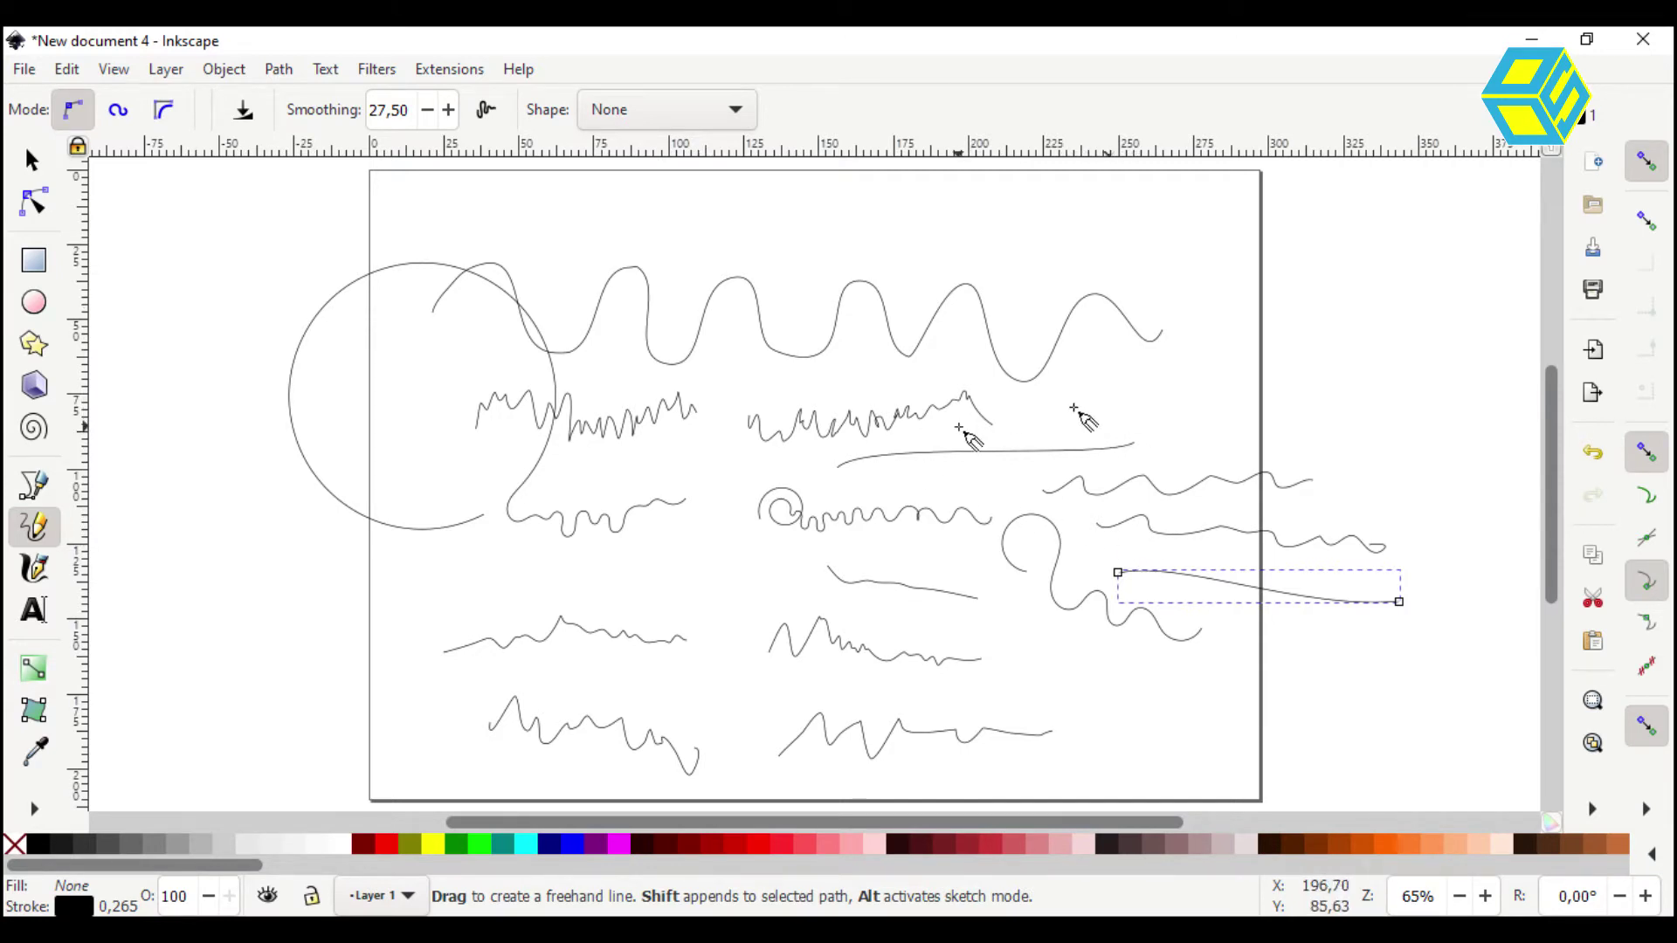
Set the shape of new pencil strokes to Triangle in
{"action": "left_click", "coordinate": [747, 123]}
{"action": "left_click", "coordinate": [745, 124]}
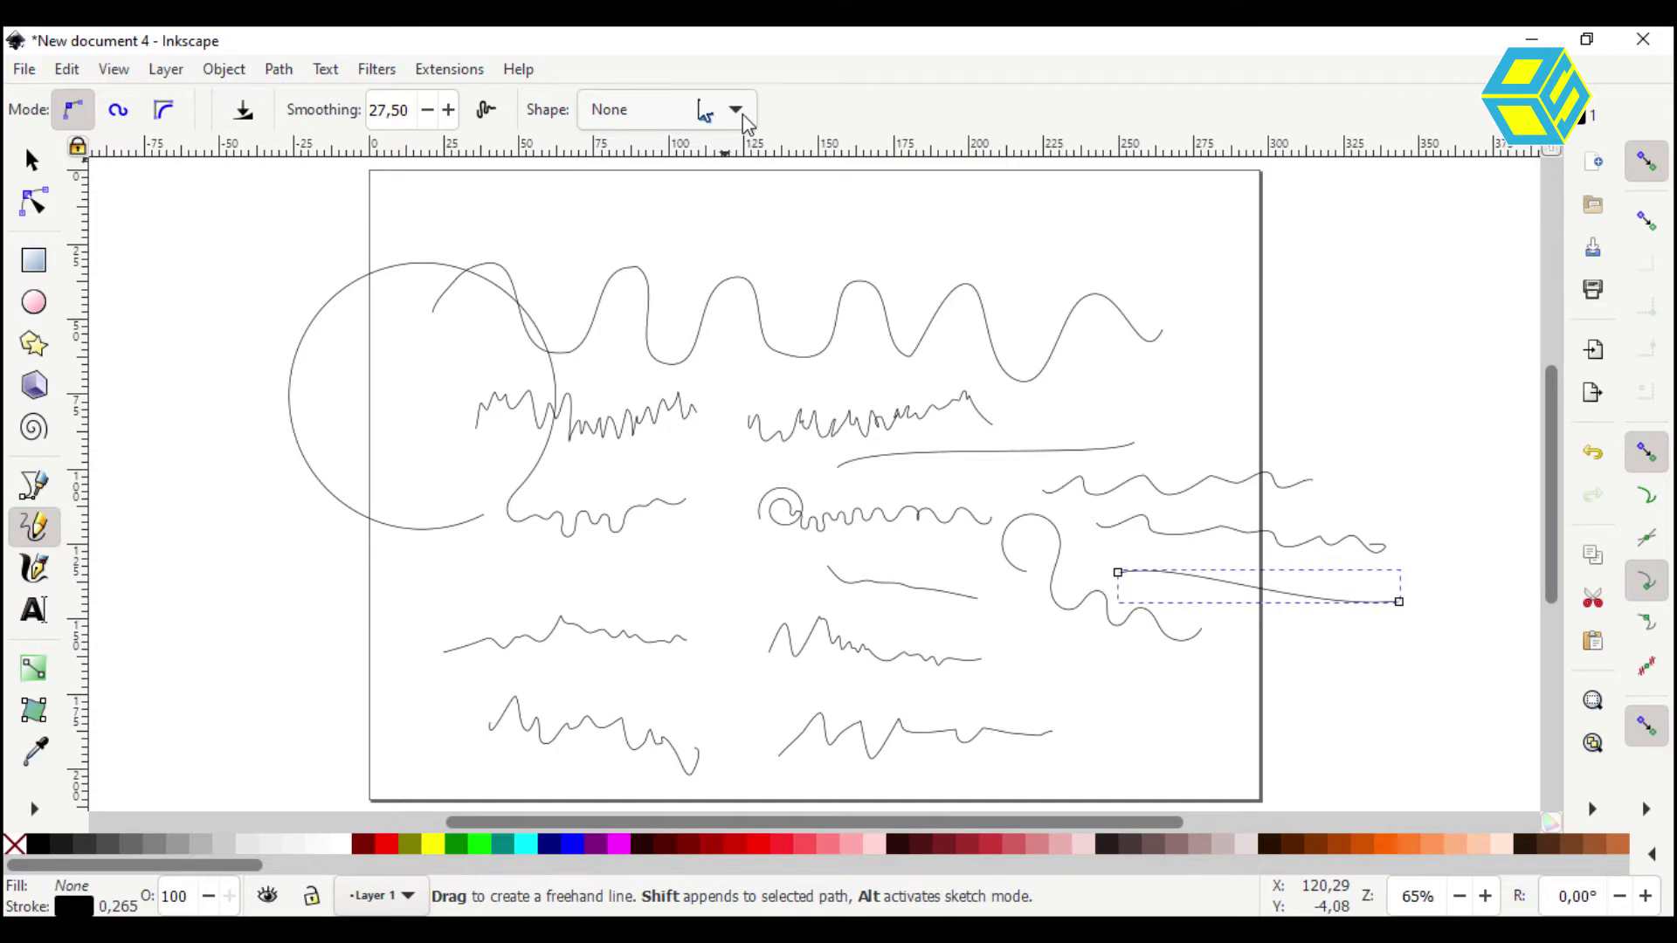
{"action": "left_click", "coordinate": [699, 108]}
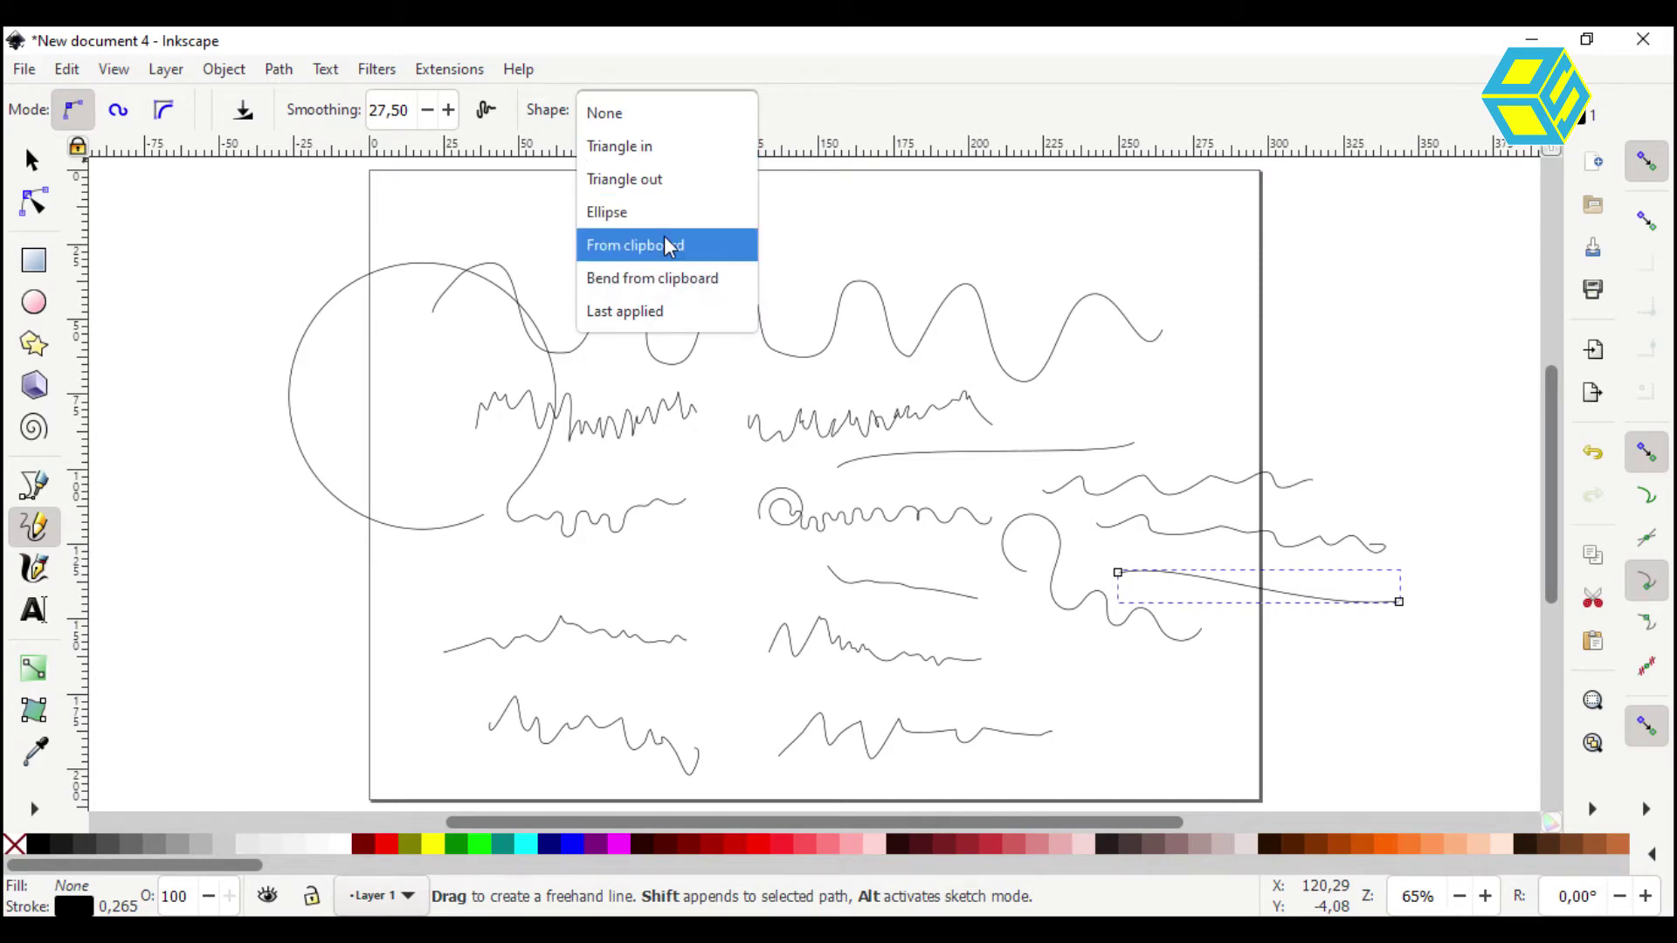
{"action": "left_click", "coordinate": [647, 147]}
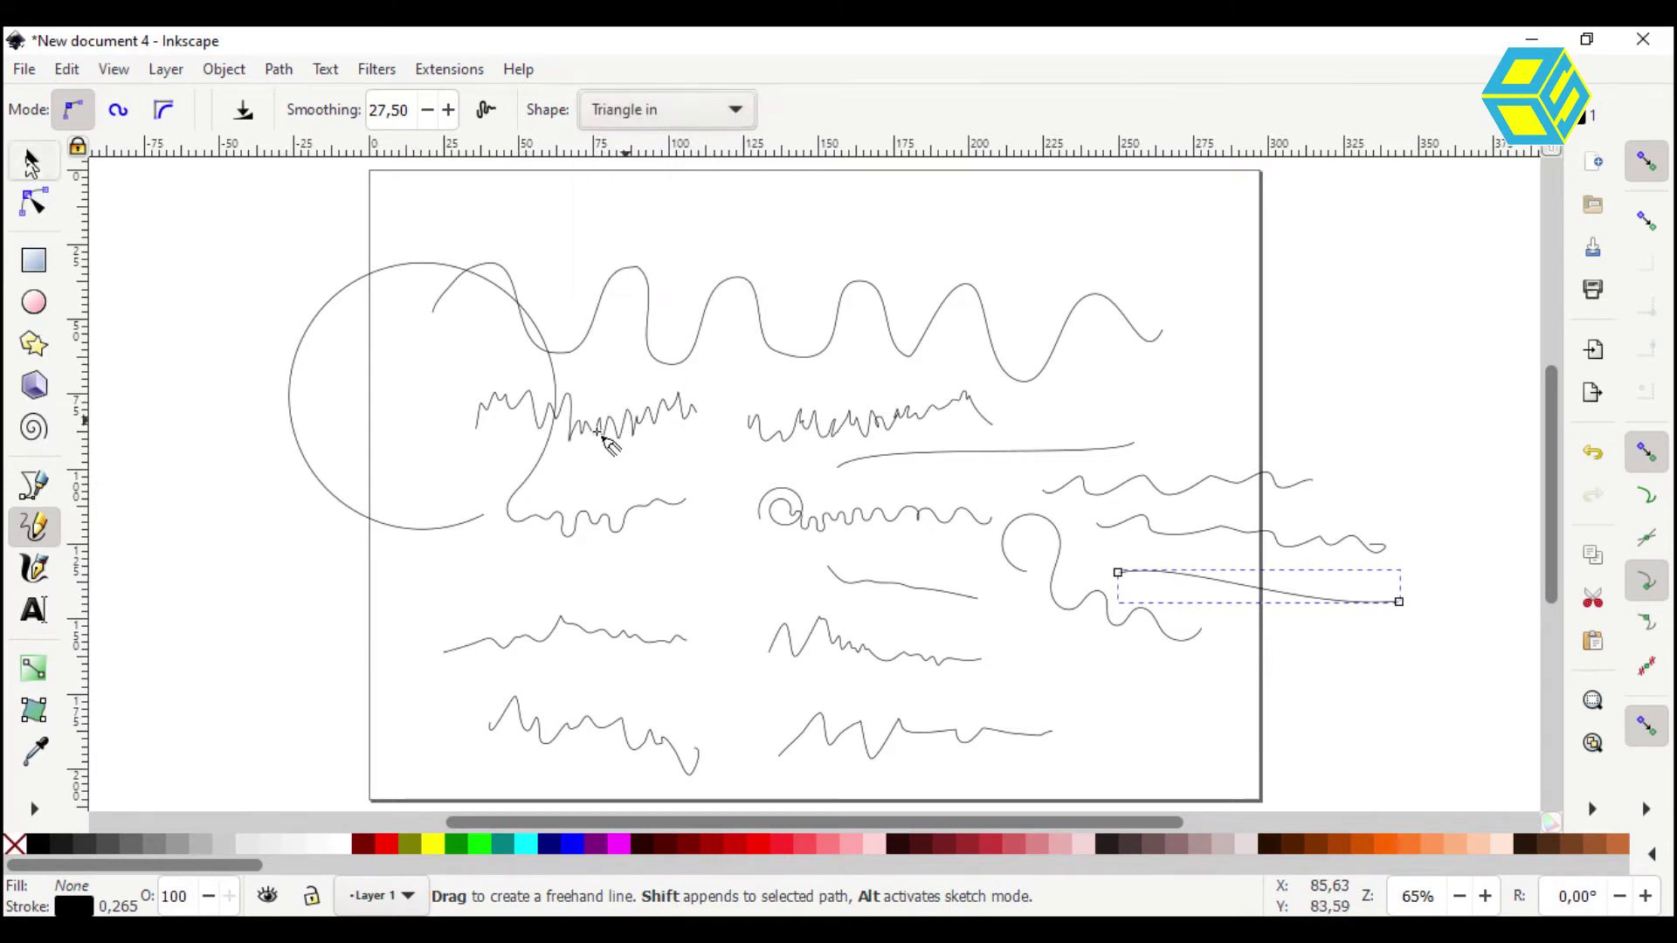
Shrink the sample strokes into the page's upper-left corner and delete the lower-left zigzag stroke
{"action": "key", "text": "s"}
{"action": "mouse_move", "coordinate": [224, 207]}
{"action": "left_mouse_down"}
{"action": "mouse_move", "coordinate": [1319, 699]}
{"action": "mouse_move", "coordinate": [1225, 669]}
{"action": "mouse_move", "coordinate": [1415, 790]}
{"action": "mouse_move", "coordinate": [1010, 618]}
{"action": "mouse_move", "coordinate": [1132, 677]}
{"action": "mouse_move", "coordinate": [1001, 573]}
{"action": "mouse_move", "coordinate": [541, 284]}
{"action": "left_mouse_up"}
{"action": "left_click_drag", "start_coordinate": [435, 505], "coordinate": [765, 801]}
{"action": "key", "text": "Delete"}
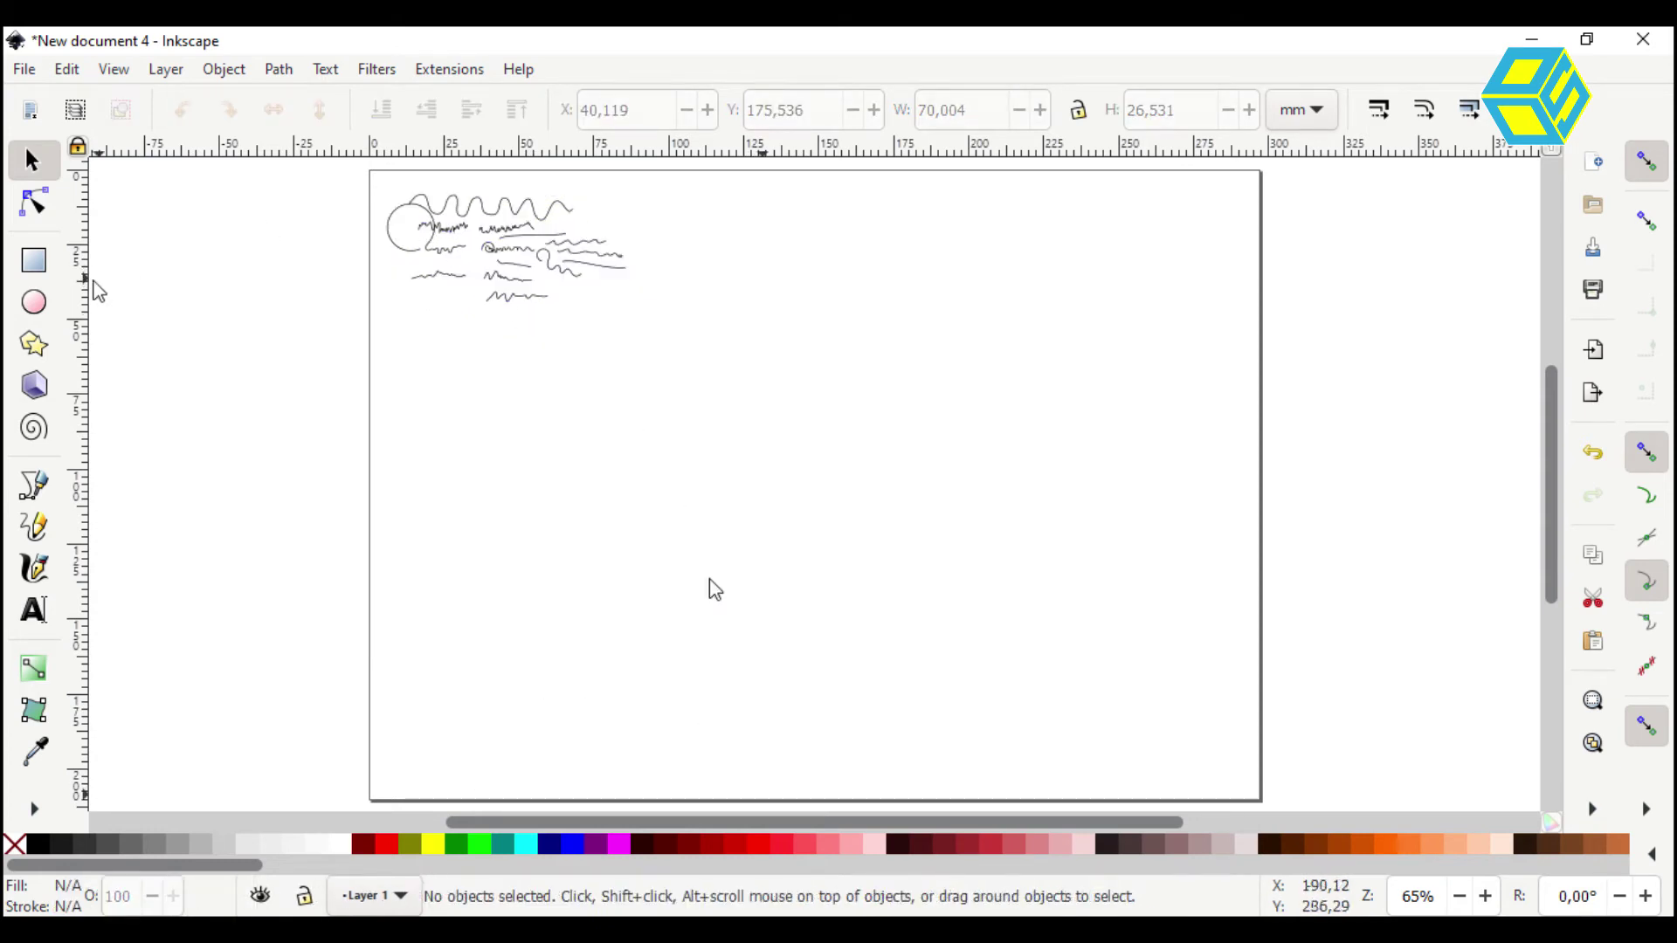
Draw a wavy pencil stroke about 111 mm wide with the Triangle in shape in the page's upper right area
{"action": "left_click", "coordinate": [38, 534]}
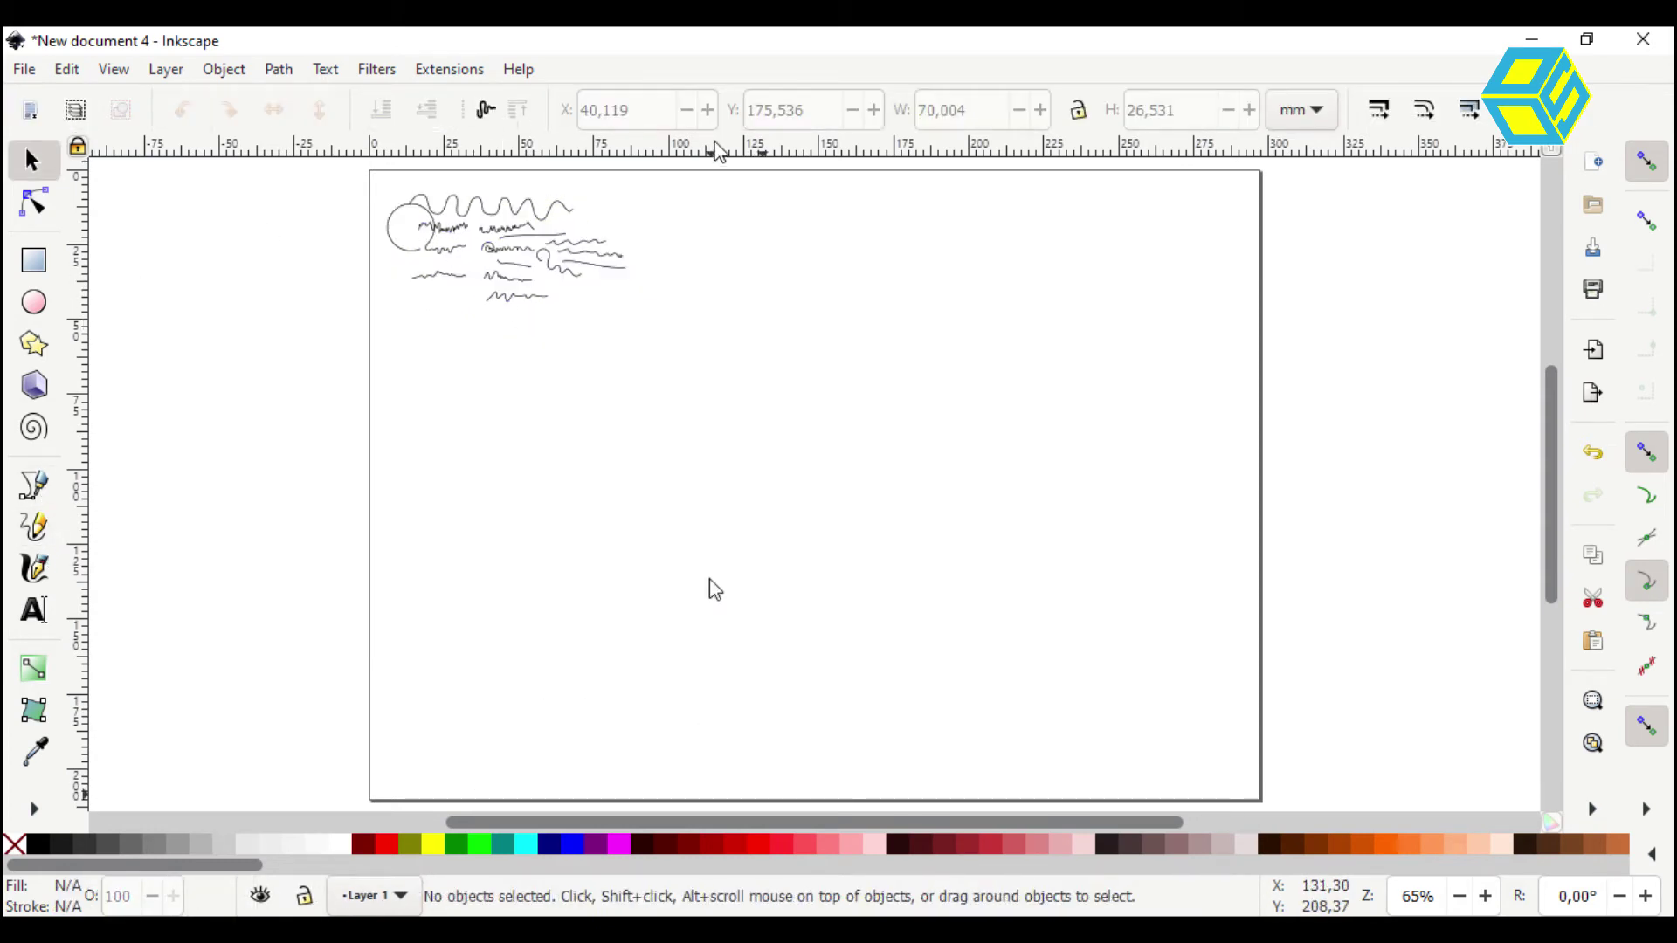
{"action": "left_click_drag", "start_coordinate": [768, 233], "coordinate": [1083, 241]}
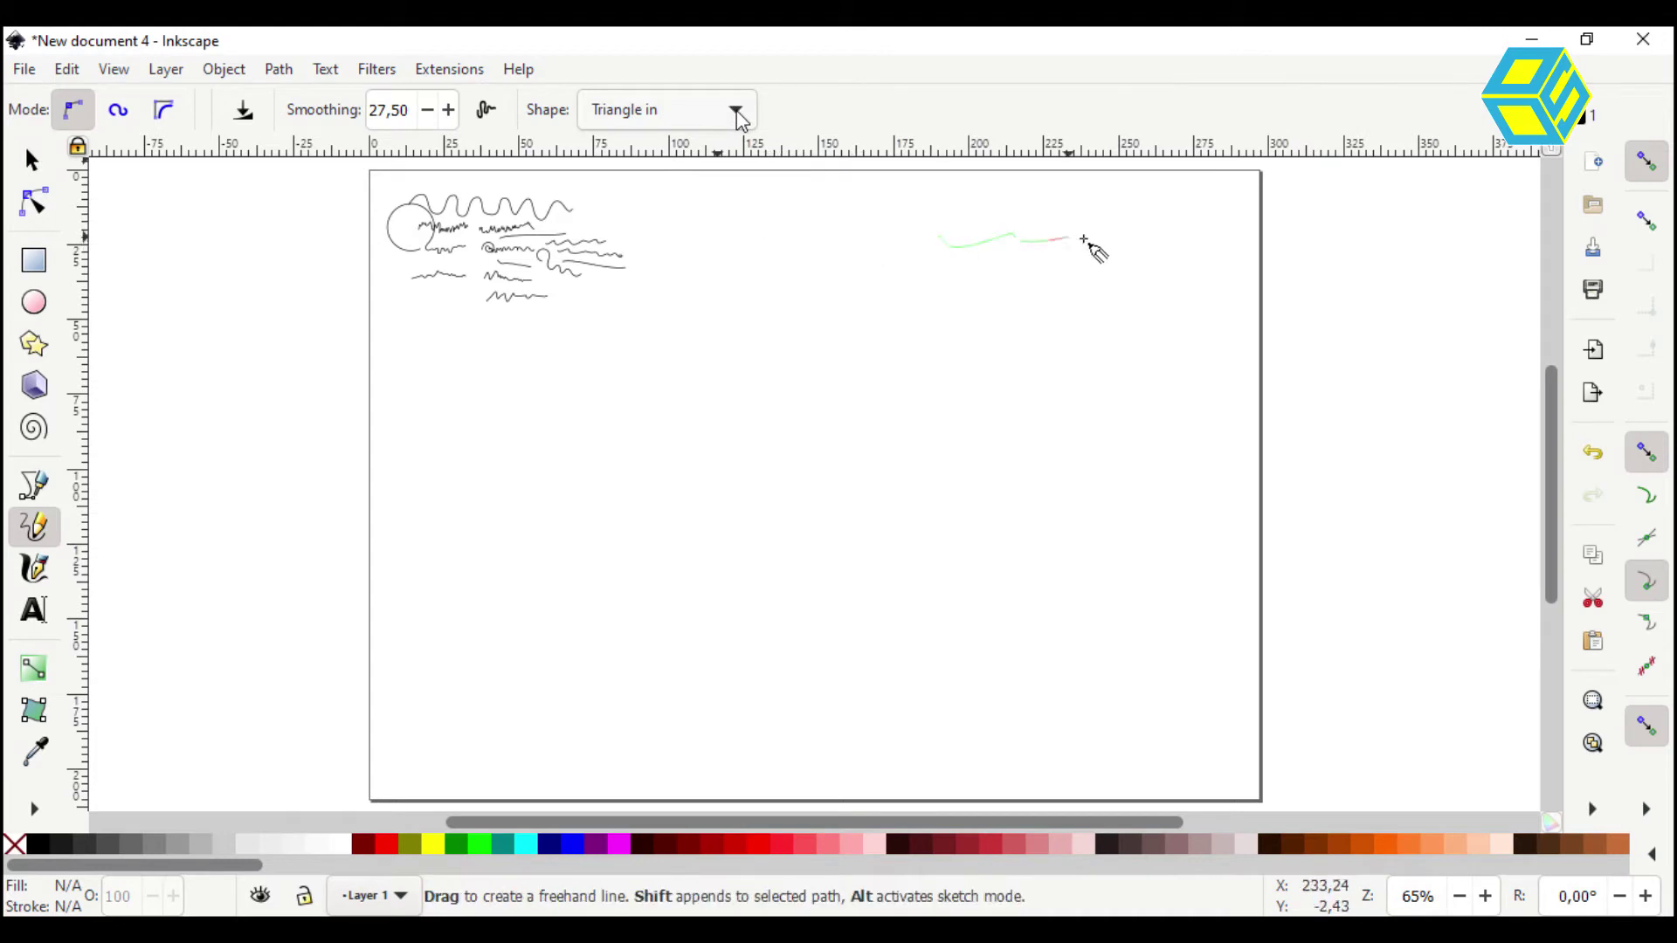
{"action": "left_click_drag", "start_coordinate": [769, 232], "coordinate": [869, 234]}
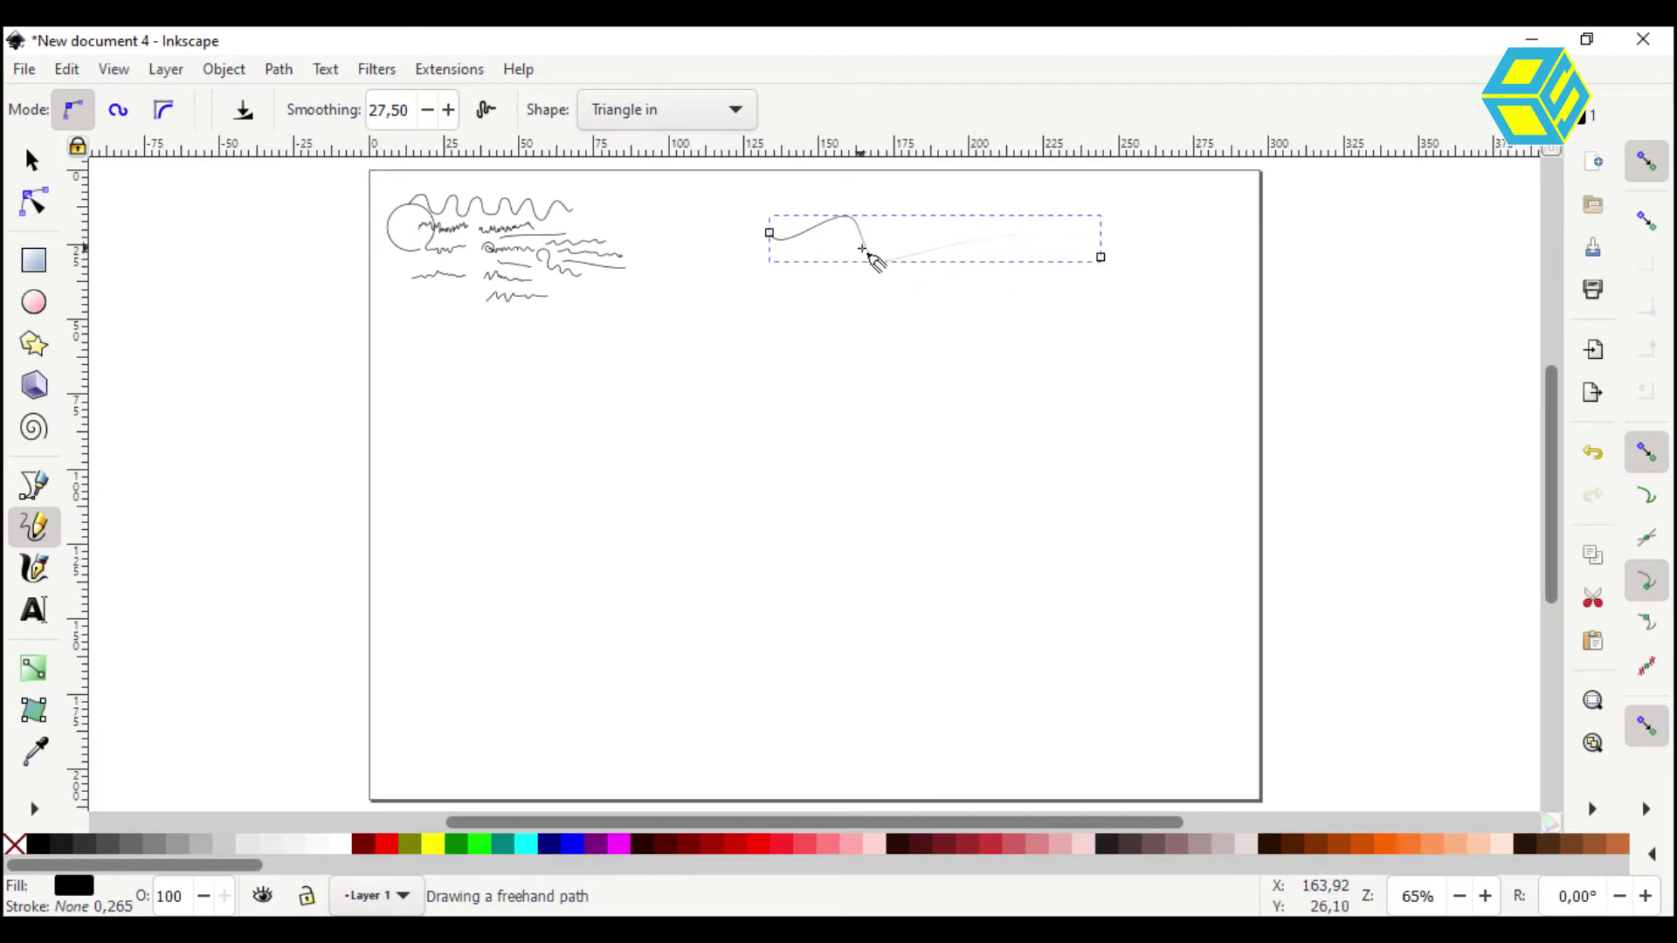
Set the pencil shape to Triangle out and draw a stroke about 116 mm wide below the Triangle in stroke
{"action": "left_click", "coordinate": [737, 112]}
{"action": "left_click", "coordinate": [718, 149]}
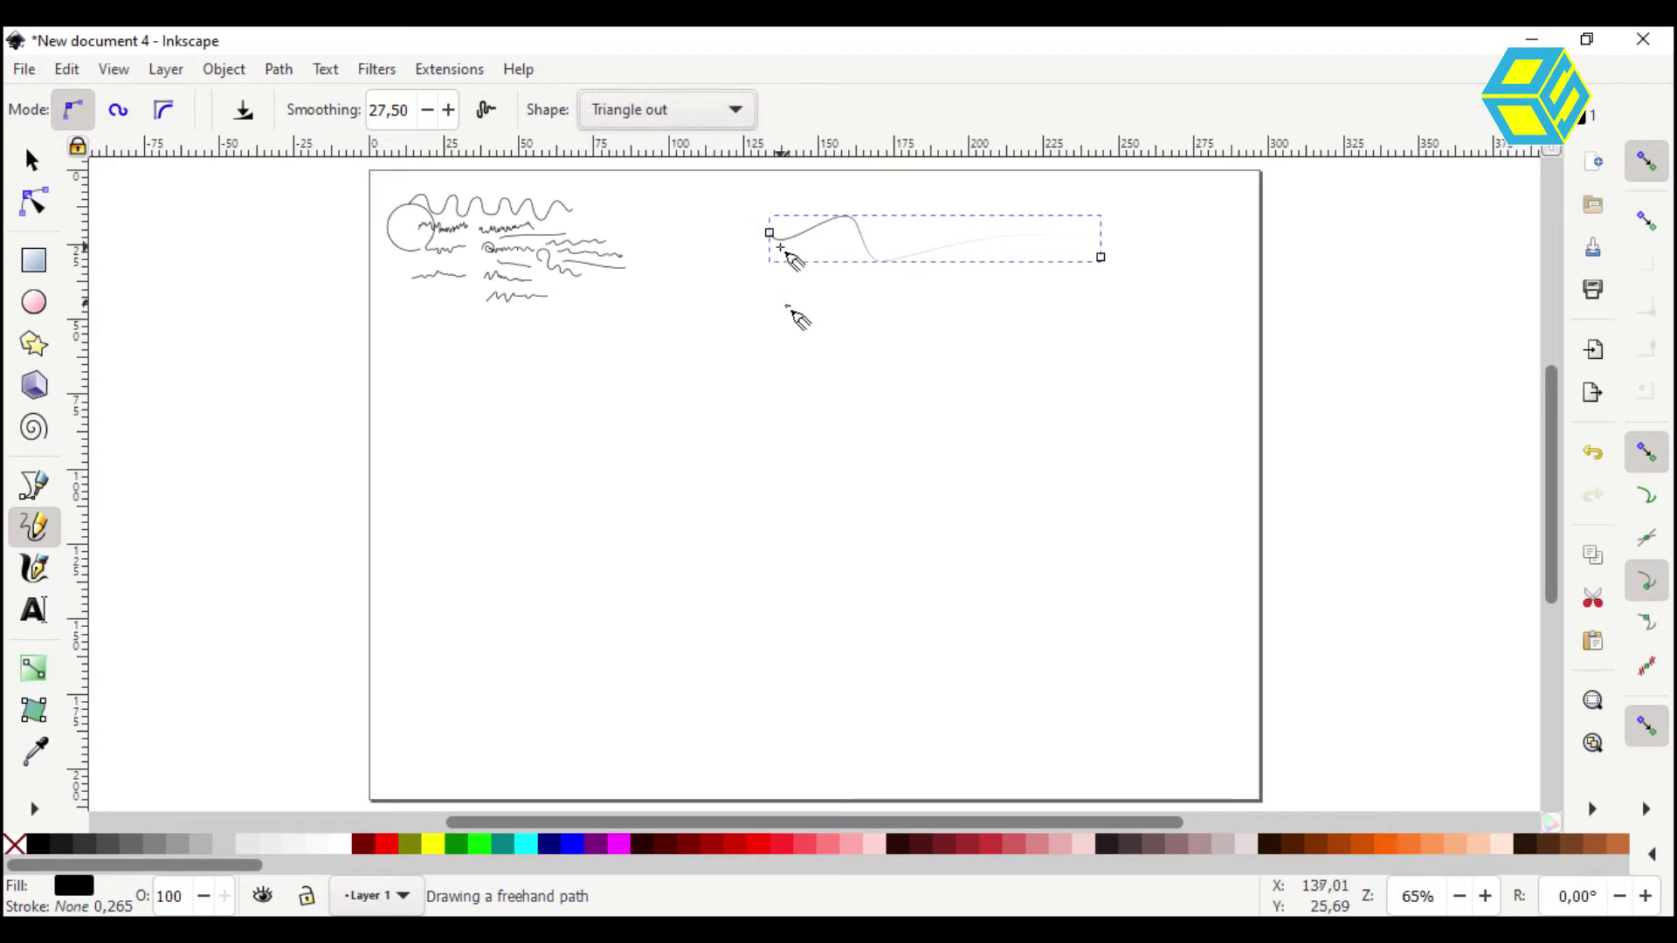
{"action": "mouse_move", "coordinate": [775, 291]}
{"action": "left_mouse_down"}
{"action": "mouse_move", "coordinate": [902, 314]}
{"action": "mouse_move", "coordinate": [1113, 311]}
{"action": "left_mouse_up"}
{"action": "left_click_drag", "start_coordinate": [774, 323], "coordinate": [974, 341]}
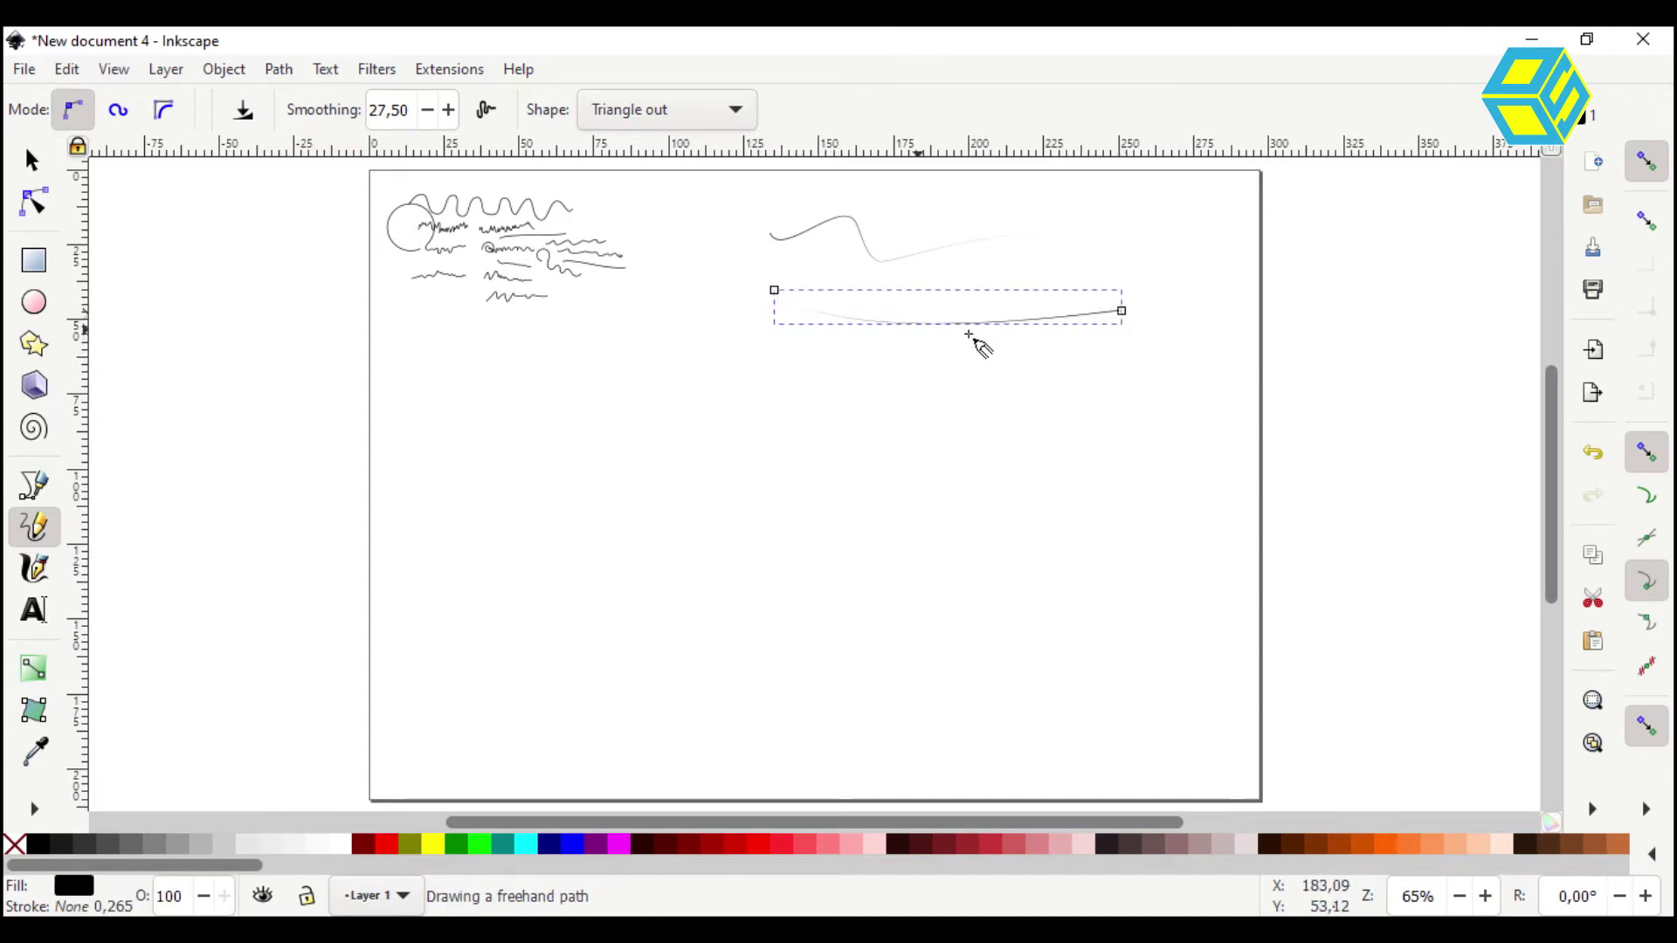
Draw a pencil stroke about 111 mm wide with the Ellipse shape below the Triangle out stroke and select it
{"action": "left_click", "coordinate": [735, 112]}
{"action": "left_click_drag", "start_coordinate": [944, 387], "coordinate": [1107, 385]}
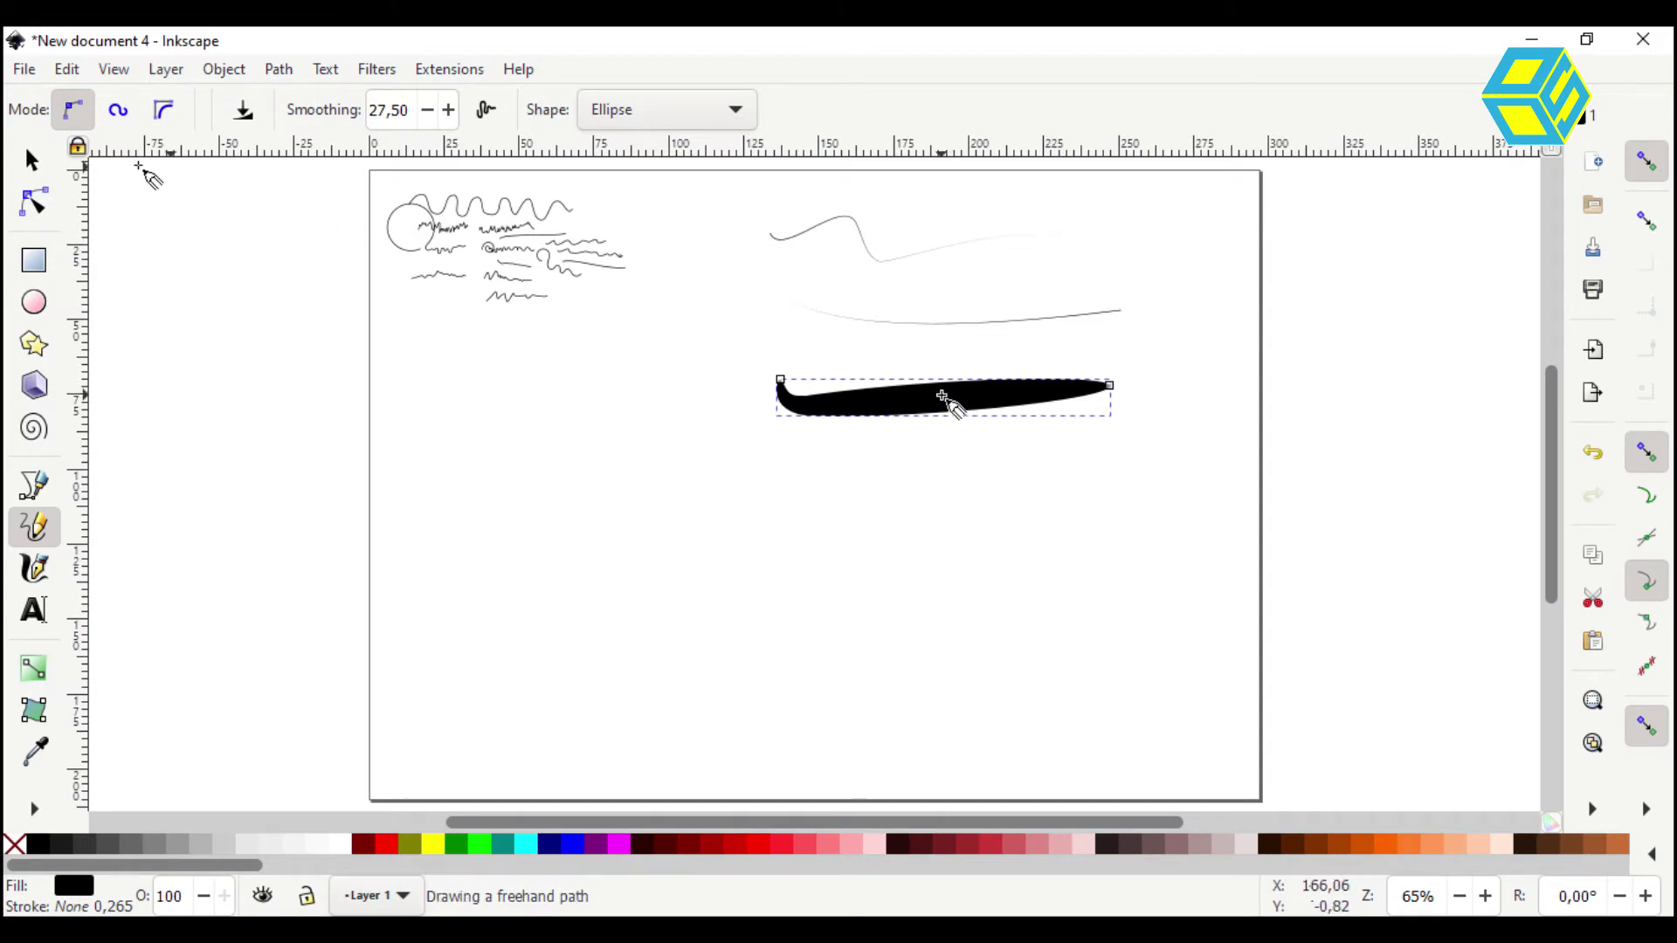
{"action": "key", "text": "s"}
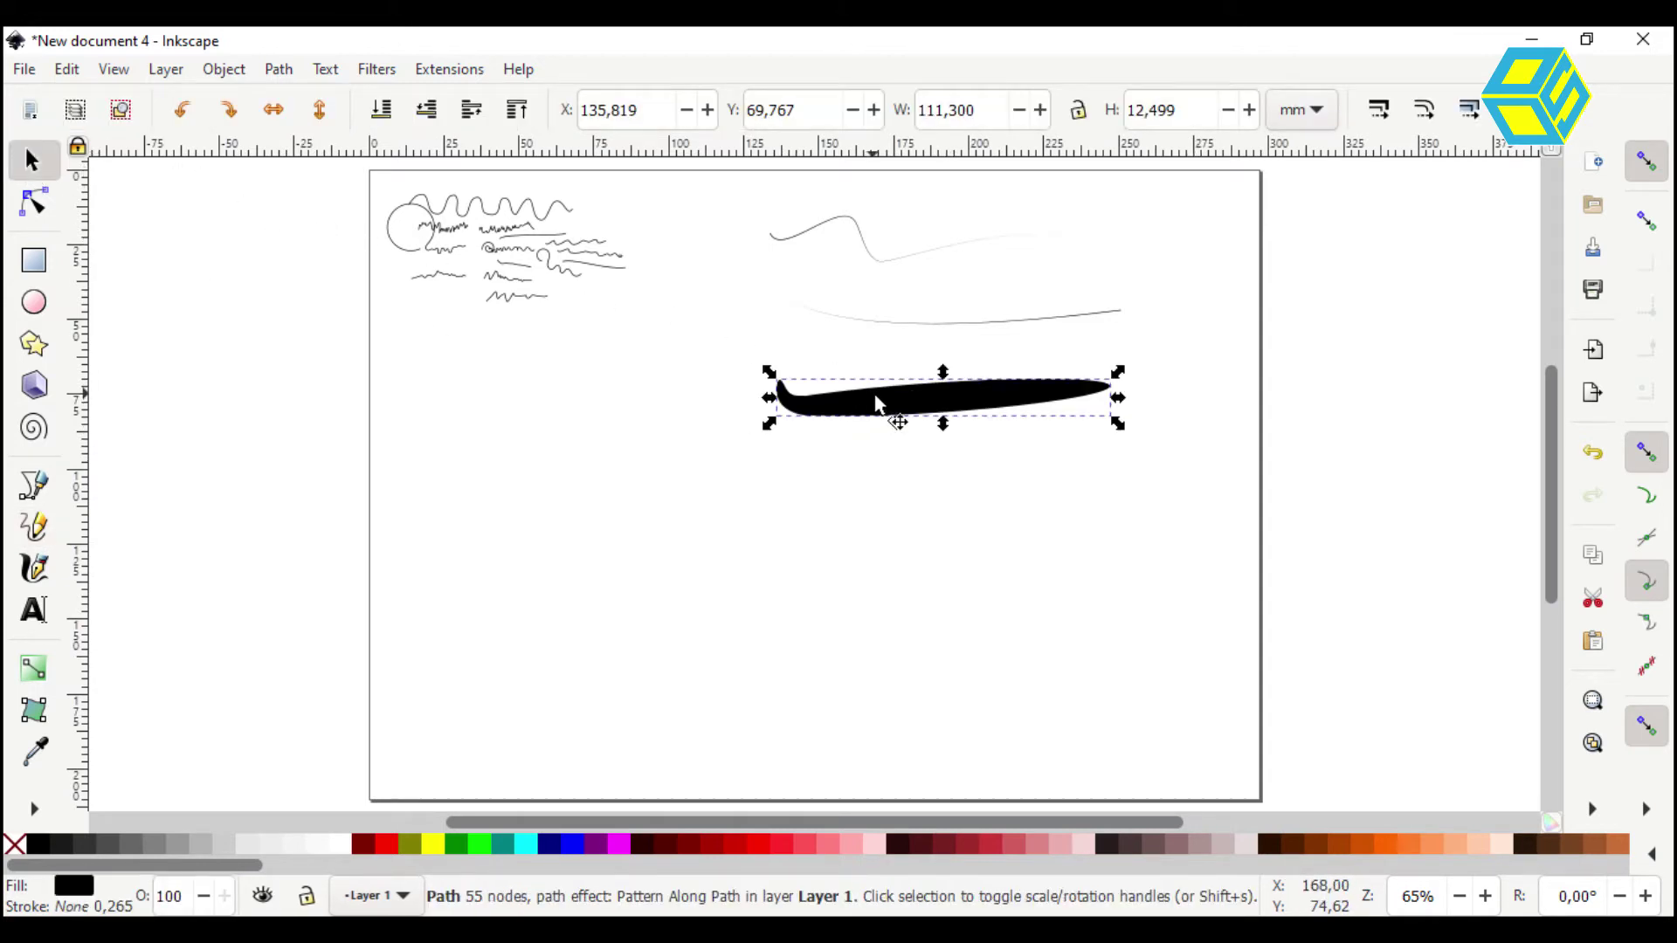
{"action": "key", "text": "Escape"}
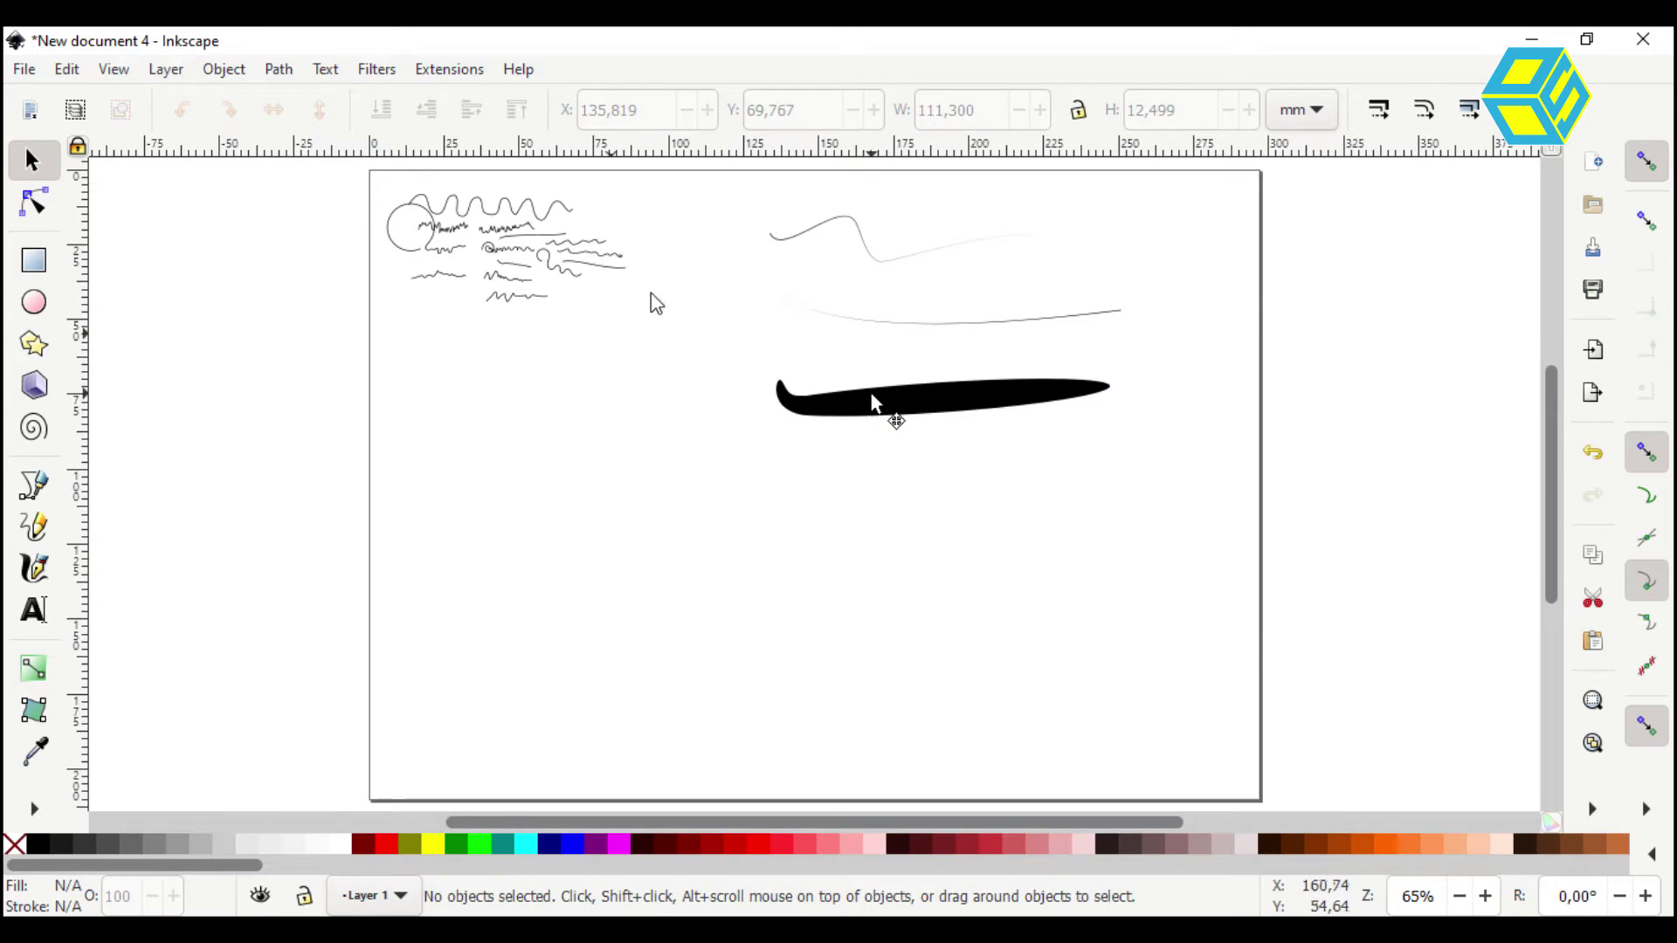
{"action": "left_click", "coordinate": [872, 398]}
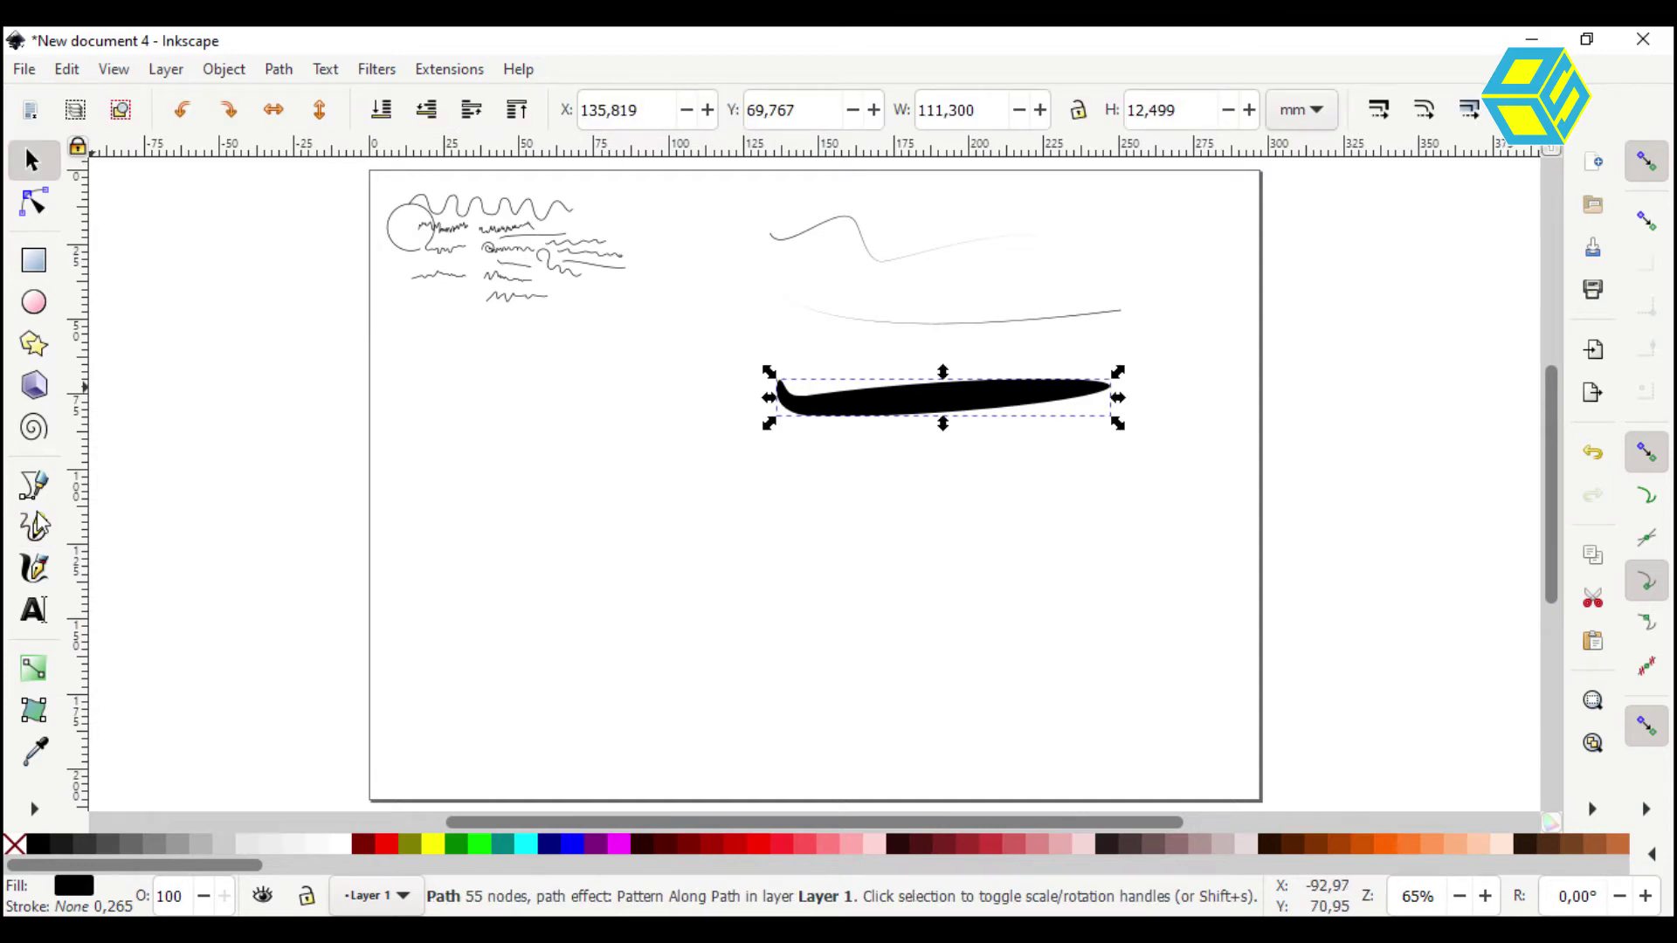
Draw a pencil stroke about 122 mm wide with the From clipboard shape below the thick black stroke
{"action": "key", "text": "p"}
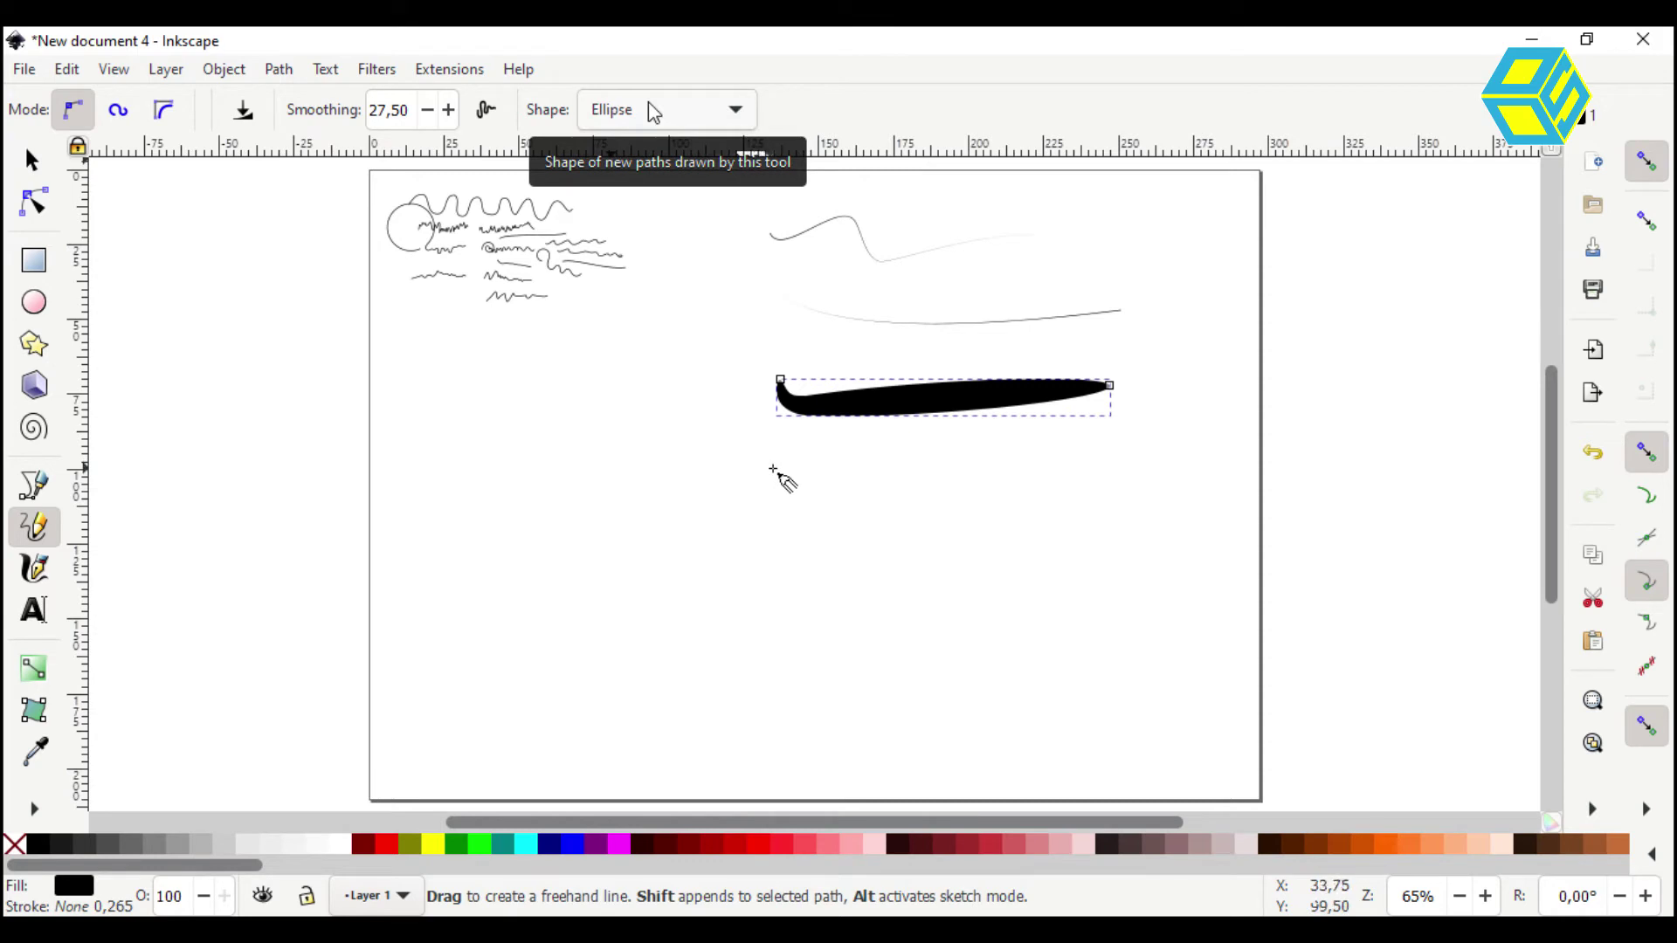
{"action": "mouse_move", "coordinate": [776, 467]}
{"action": "left_mouse_down"}
{"action": "mouse_move", "coordinate": [848, 501]}
{"action": "mouse_move", "coordinate": [1143, 473]}
{"action": "left_mouse_up"}
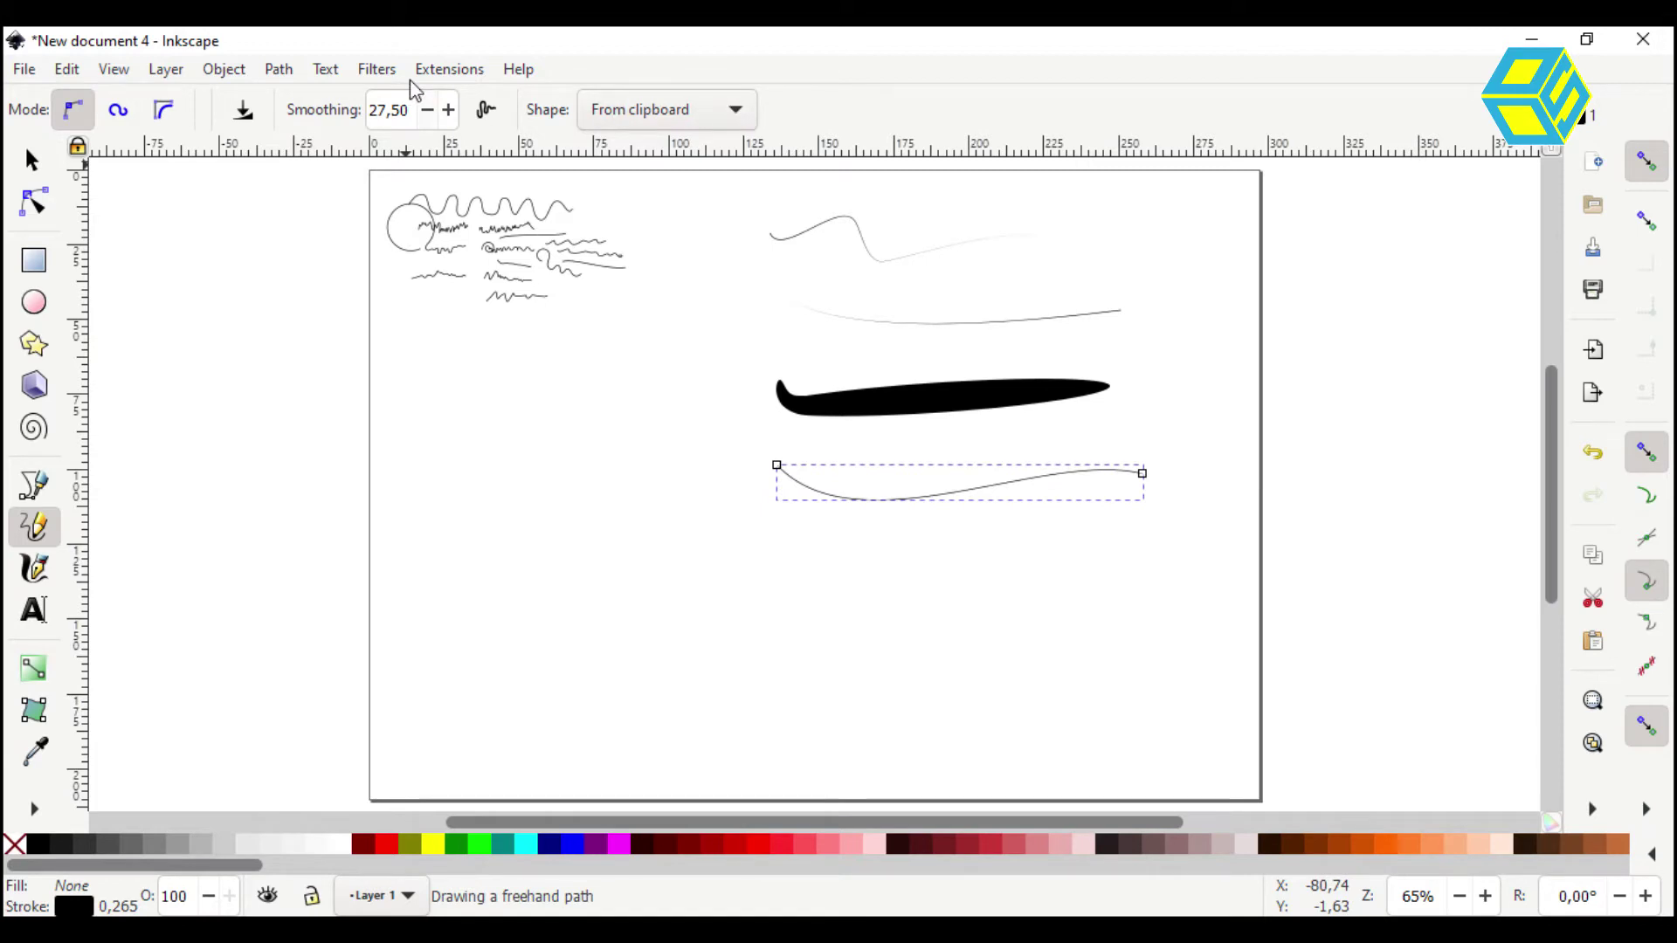
Try the Bend from clipboard shape, and draw a Last applied stroke about 127 mm wide below the lowest curve
{"action": "left_click", "coordinate": [736, 109]}
{"action": "left_click", "coordinate": [741, 146]}
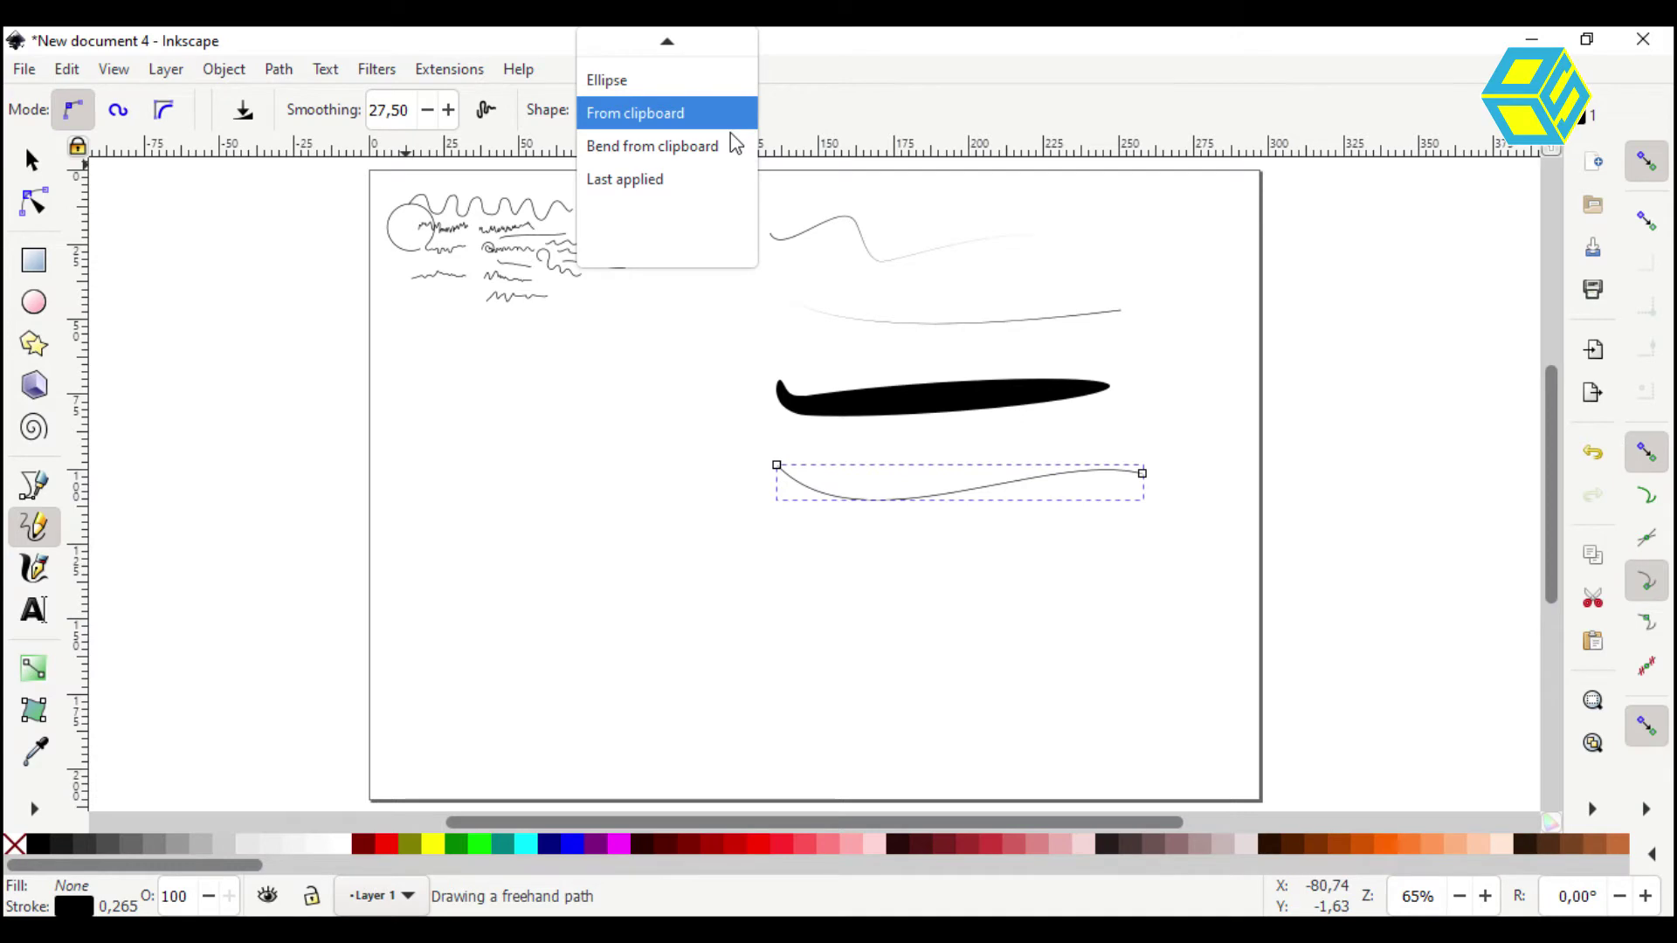
{"action": "left_click", "coordinate": [737, 146]}
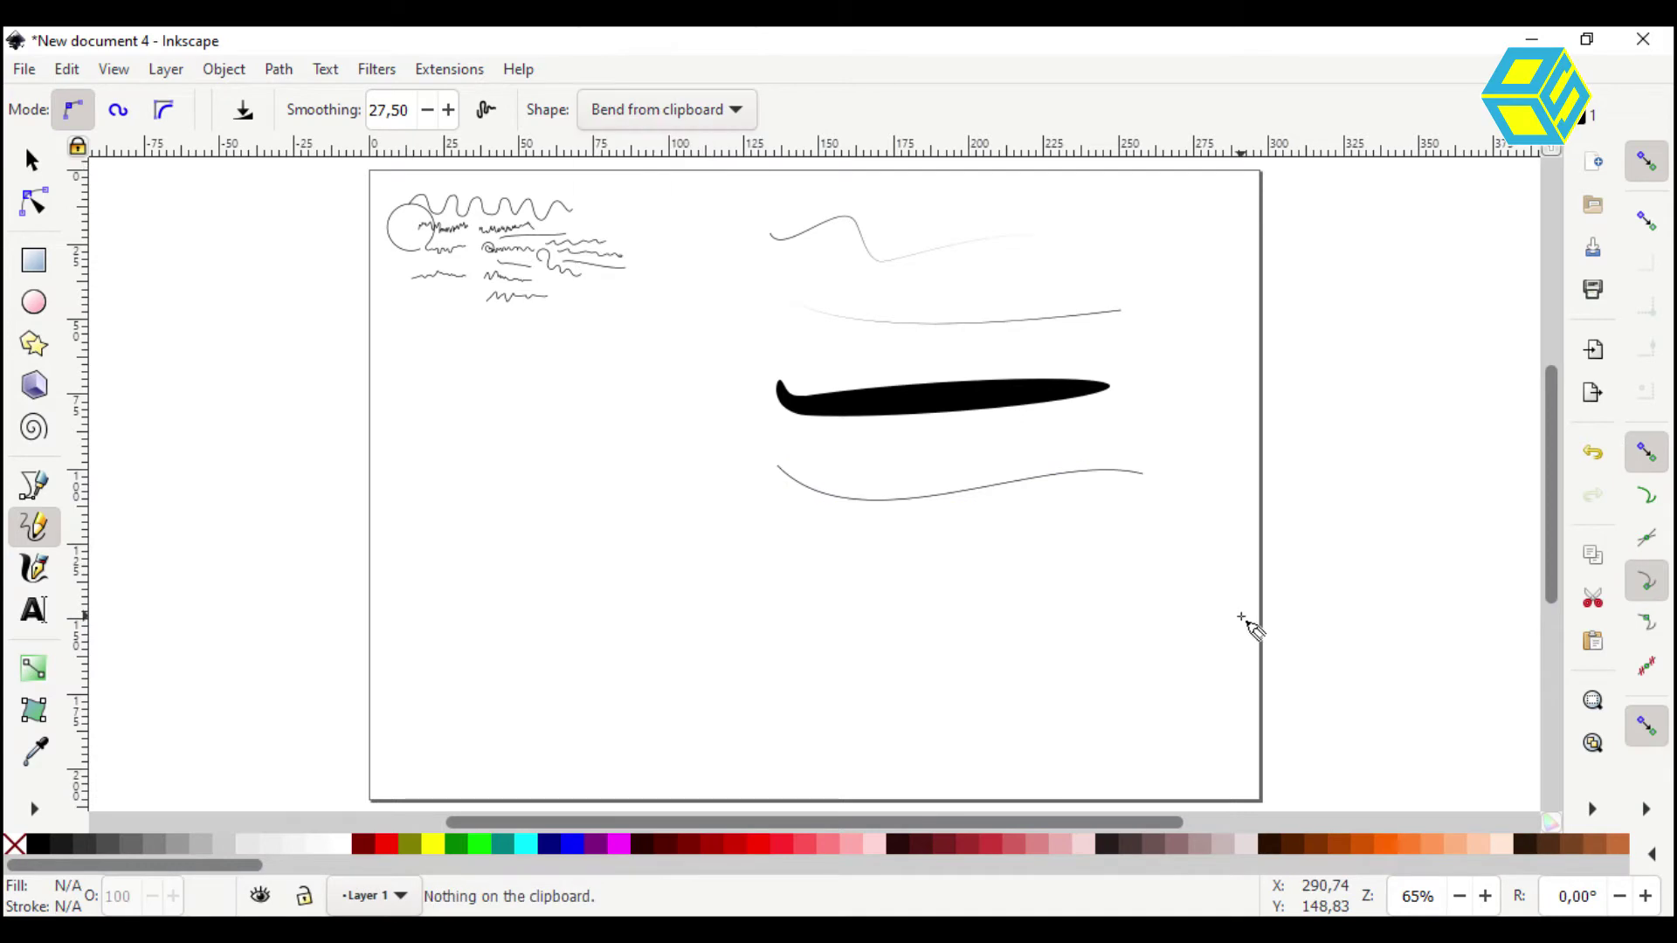
{"action": "left_click", "coordinate": [32, 160]}
{"action": "left_click_drag", "start_coordinate": [795, 511], "coordinate": [1124, 629]}
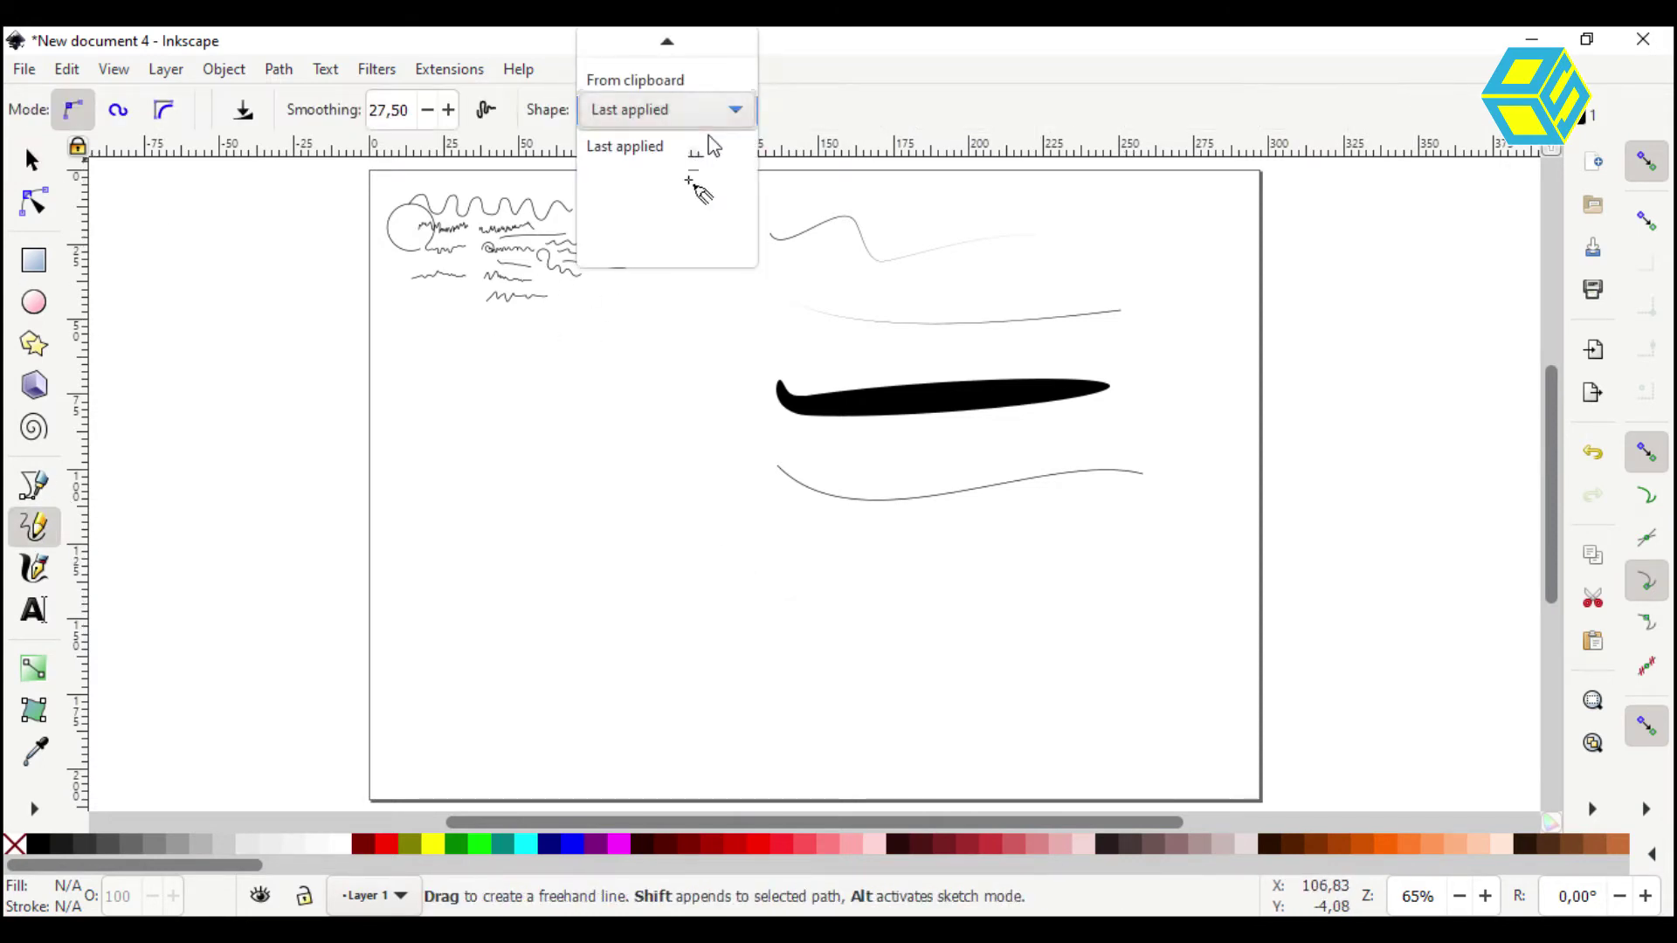
{"action": "left_click_drag", "start_coordinate": [852, 602], "coordinate": [1188, 557]}
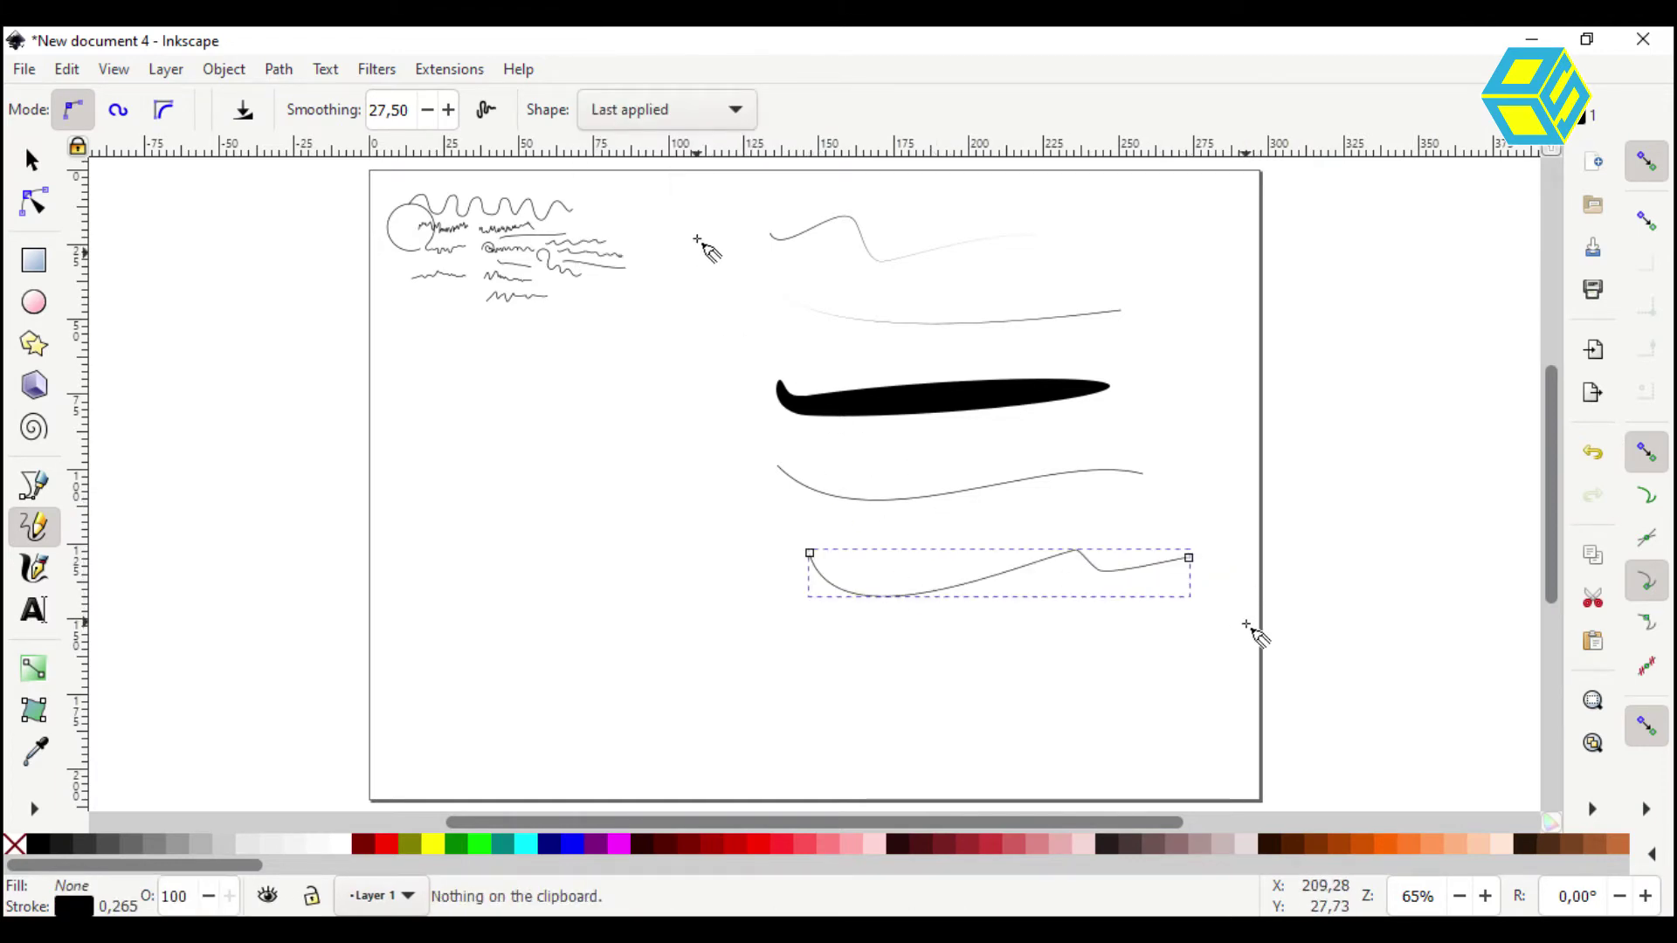
Set the pencil shape to Bend from clipboard and extend the lowest path with freehand strokes from its end nodes
{"action": "scroll", "coordinate": [675, 97], "scroll_direction": "up", "scroll_amount": 1}
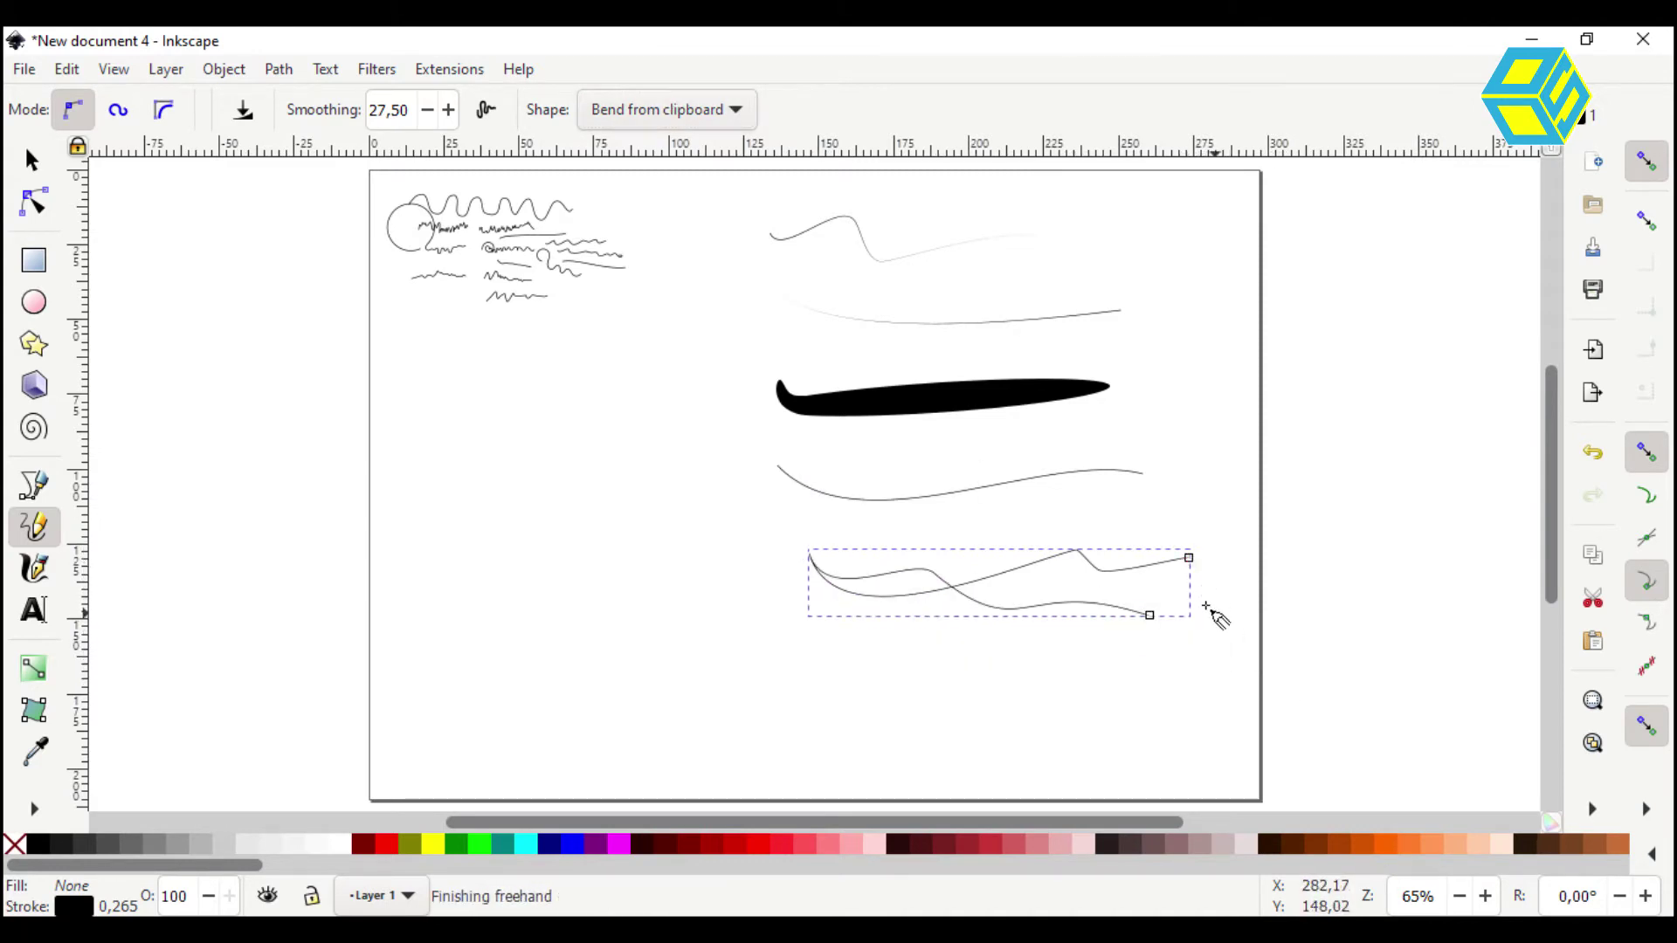
{"action": "left_click_drag", "start_coordinate": [1206, 605], "coordinate": [1128, 742]}
{"action": "mouse_move", "coordinate": [1150, 615]}
{"action": "left_mouse_down"}
{"action": "mouse_move", "coordinate": [899, 674]}
{"action": "mouse_move", "coordinate": [767, 626]}
{"action": "mouse_move", "coordinate": [735, 595]}
{"action": "left_mouse_up"}
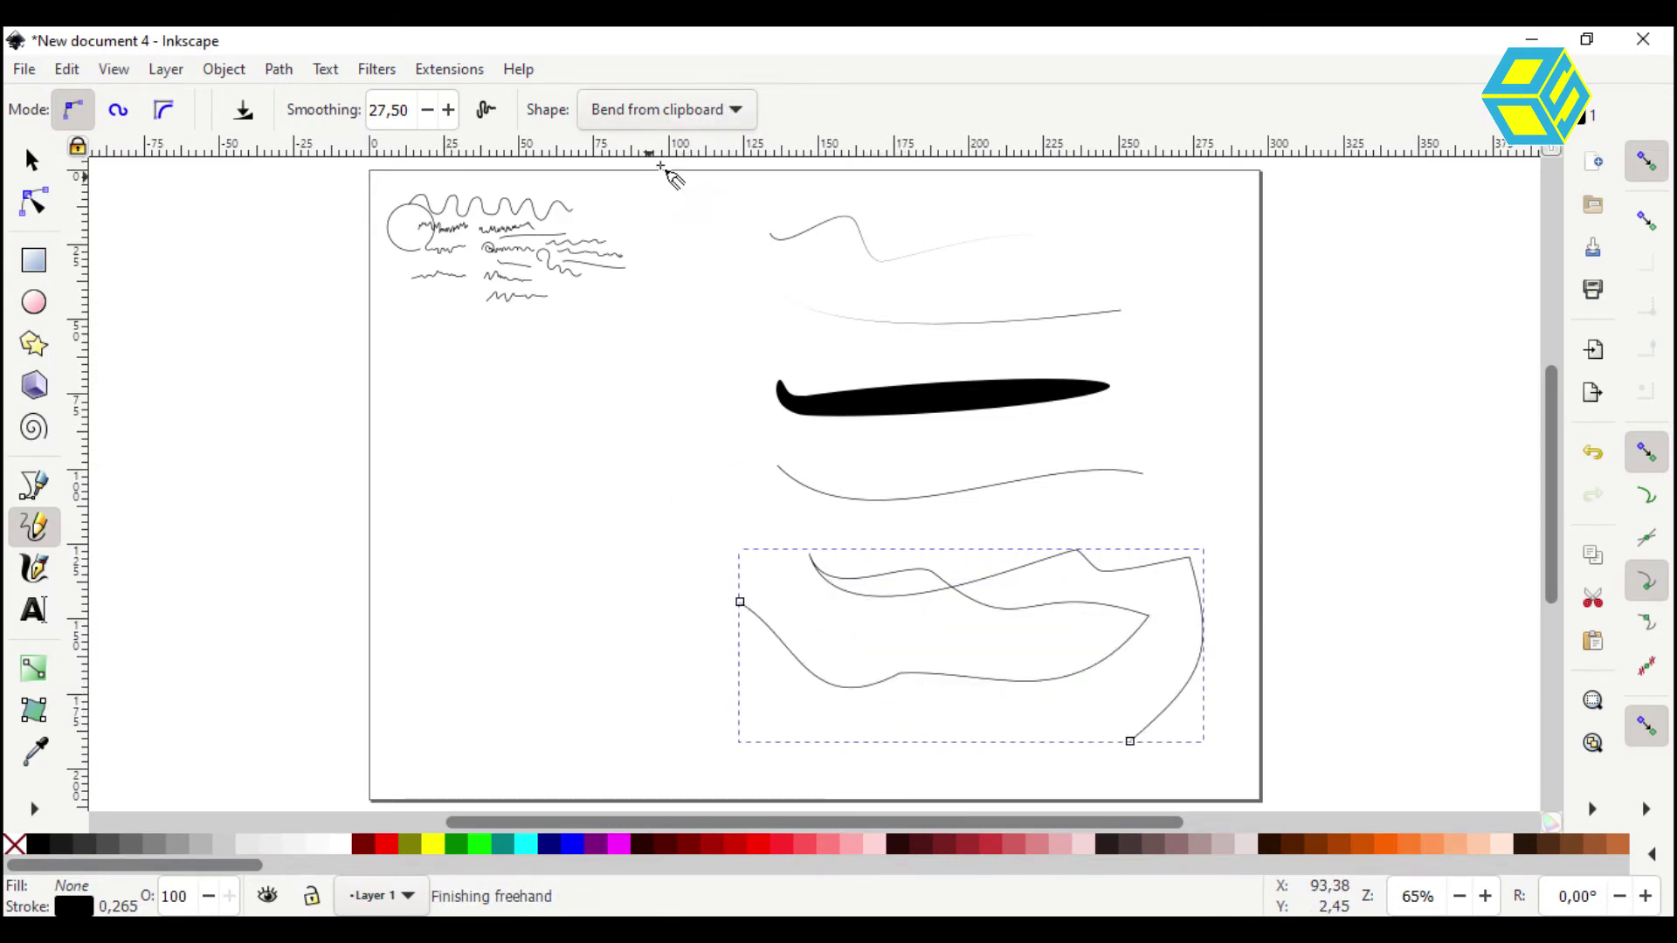
Extend both ends of the lowest path with the Last applied and Triangle in shapes, and delete the whole path
{"action": "left_click", "coordinate": [735, 112]}
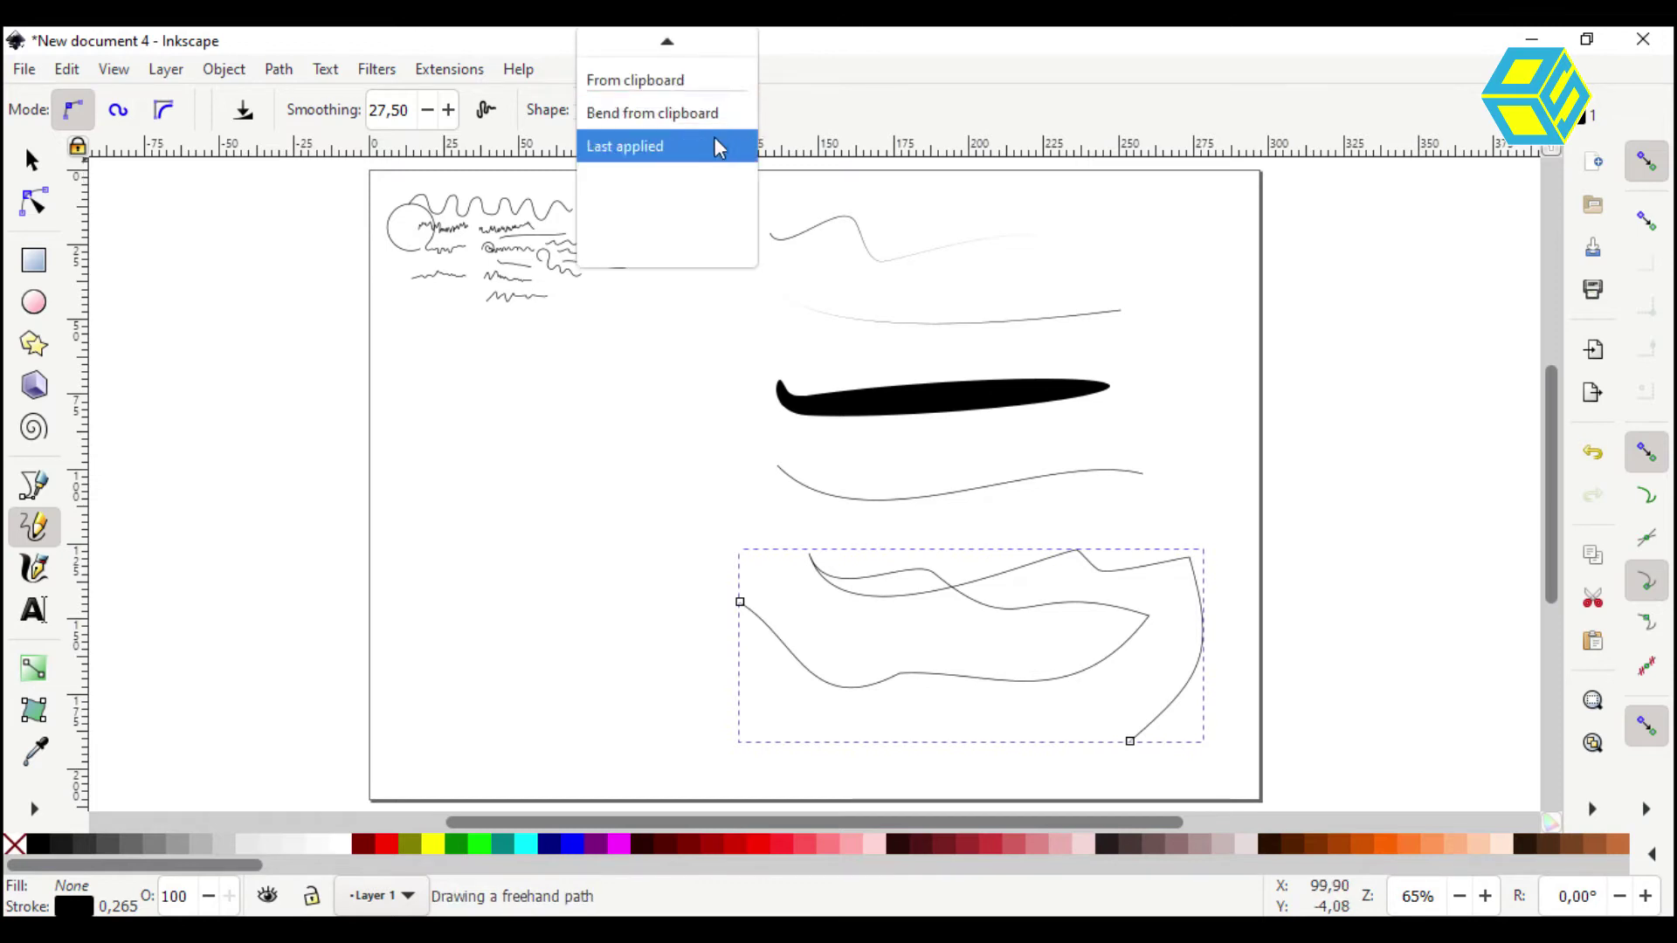
{"action": "left_click", "coordinate": [718, 145]}
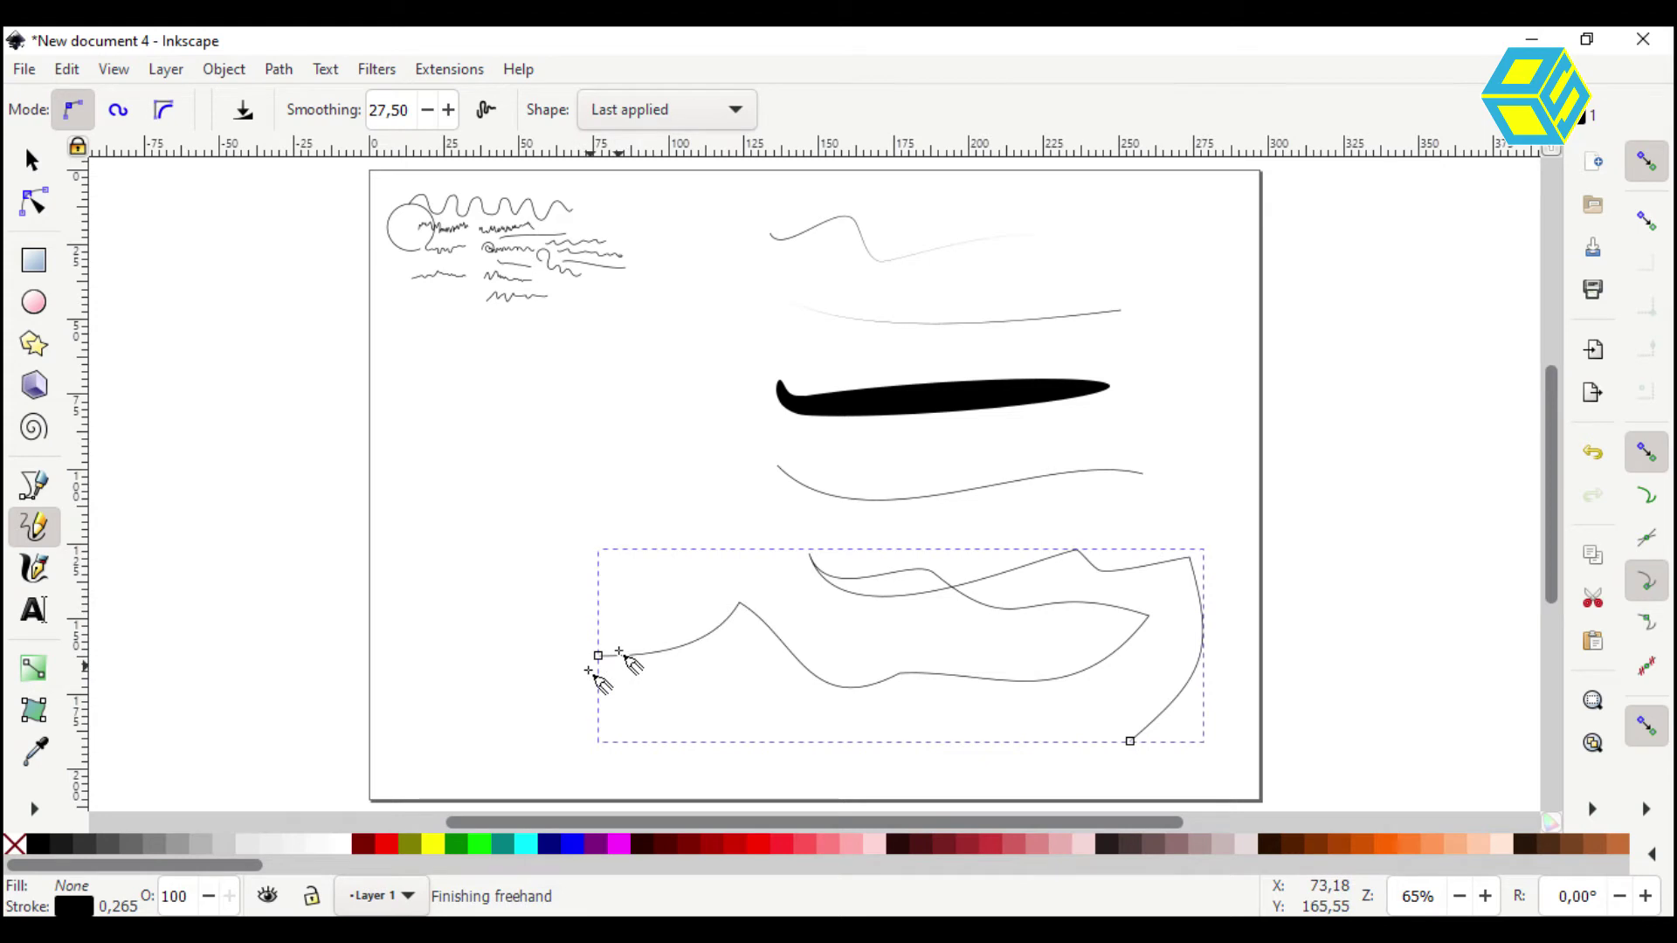
{"action": "left_click_drag", "start_coordinate": [594, 668], "coordinate": [704, 738]}
{"action": "mouse_move", "coordinate": [1130, 741]}
{"action": "left_mouse_down"}
{"action": "mouse_move", "coordinate": [966, 708]}
{"action": "mouse_move", "coordinate": [902, 732]}
{"action": "left_mouse_up"}
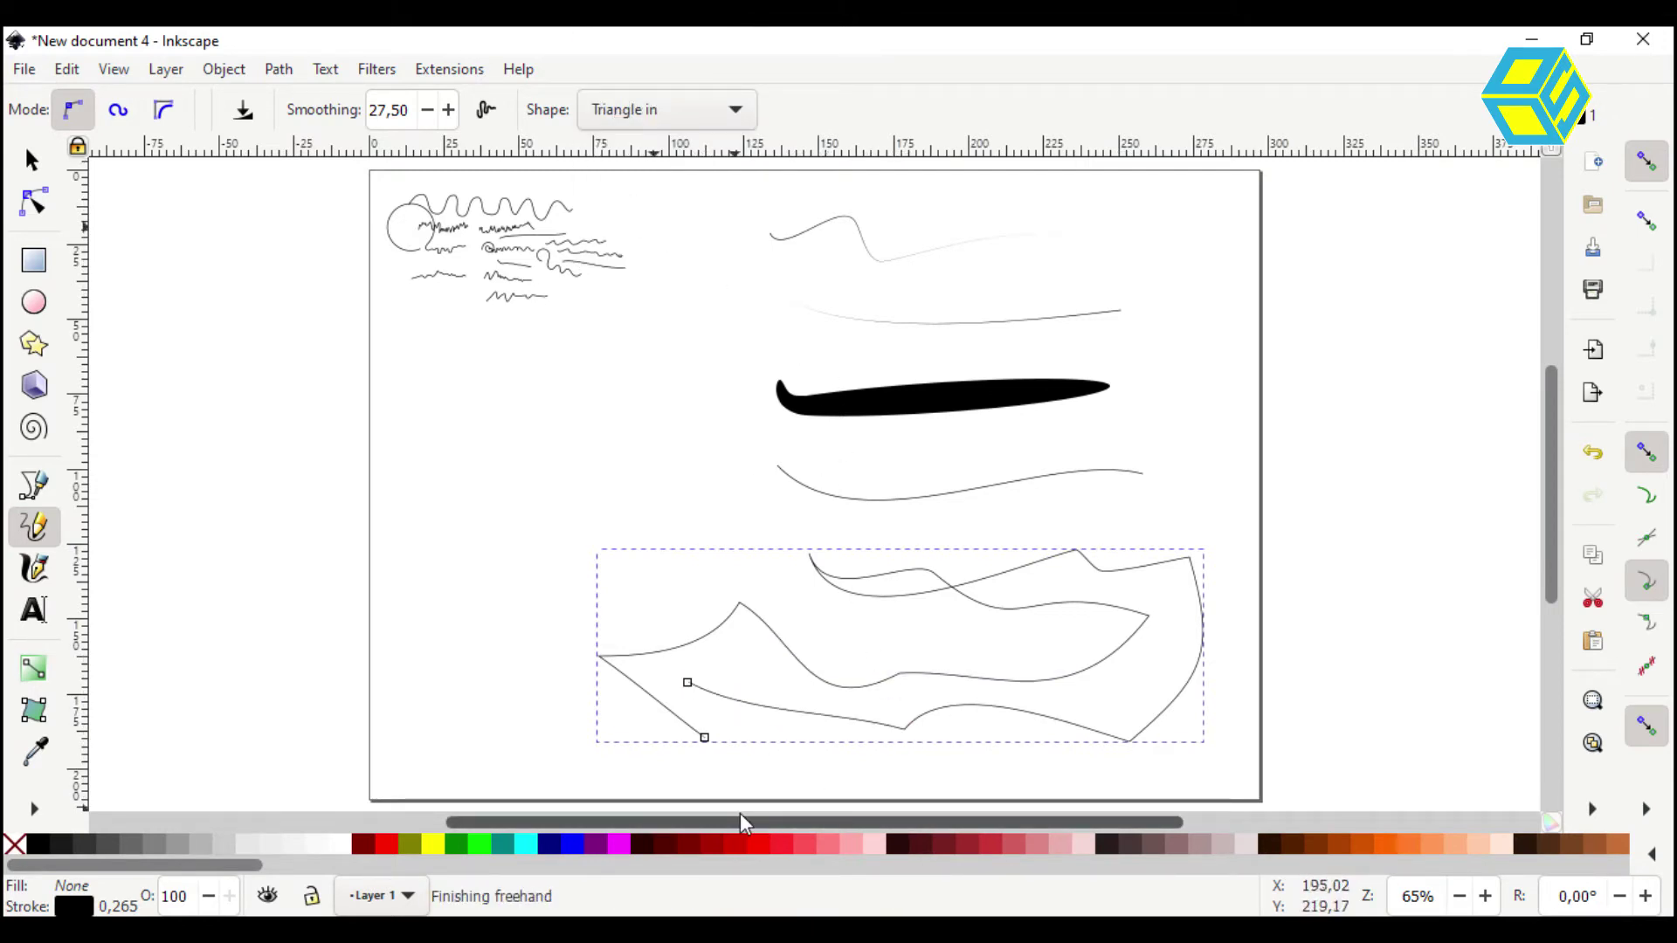
{"action": "key", "text": "s"}
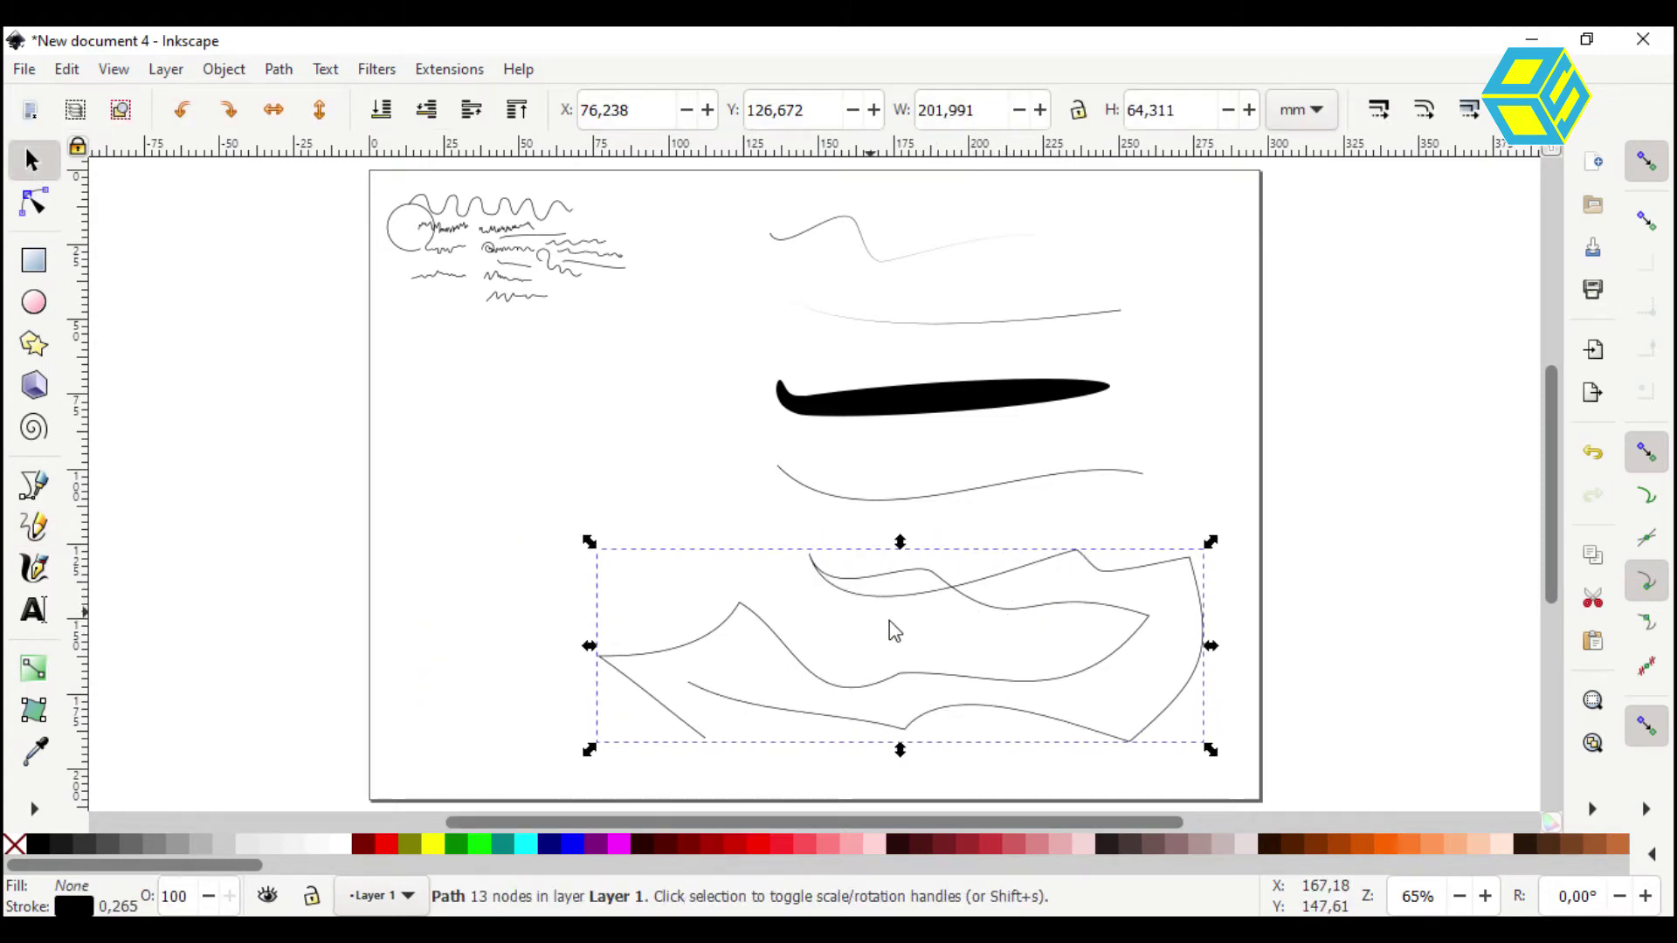
{"action": "key", "text": "Delete"}
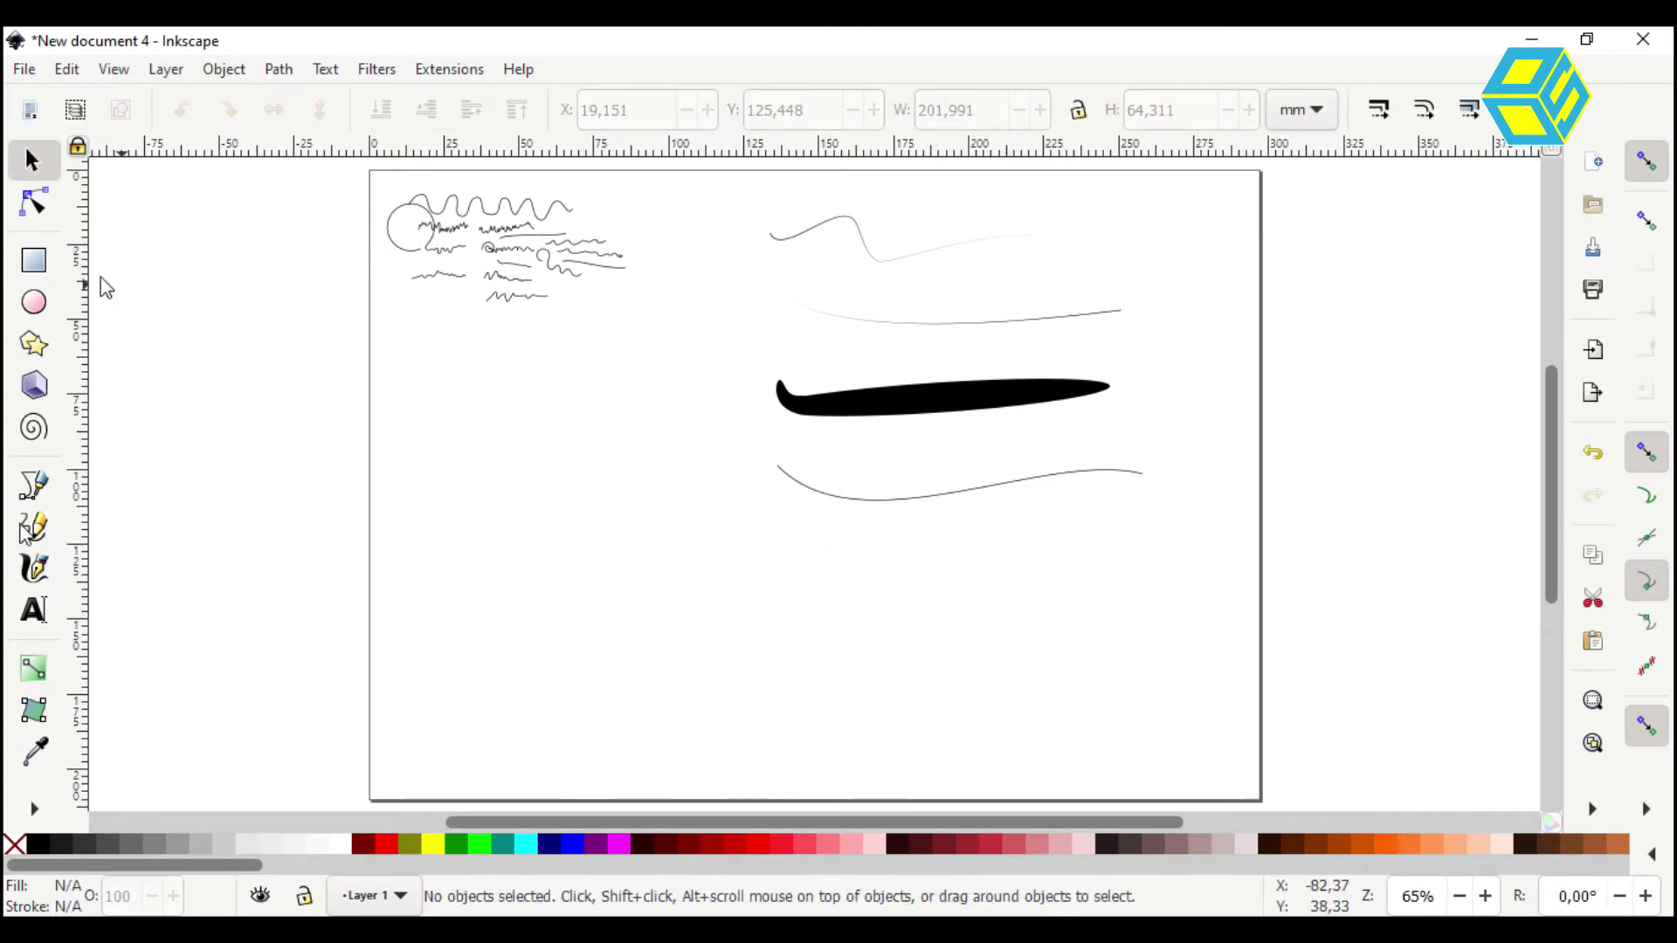
Draw a Triangle in stroke about 161 mm wide in the lower page and continue it past the right edge and back
{"action": "left_click", "coordinate": [34, 526]}
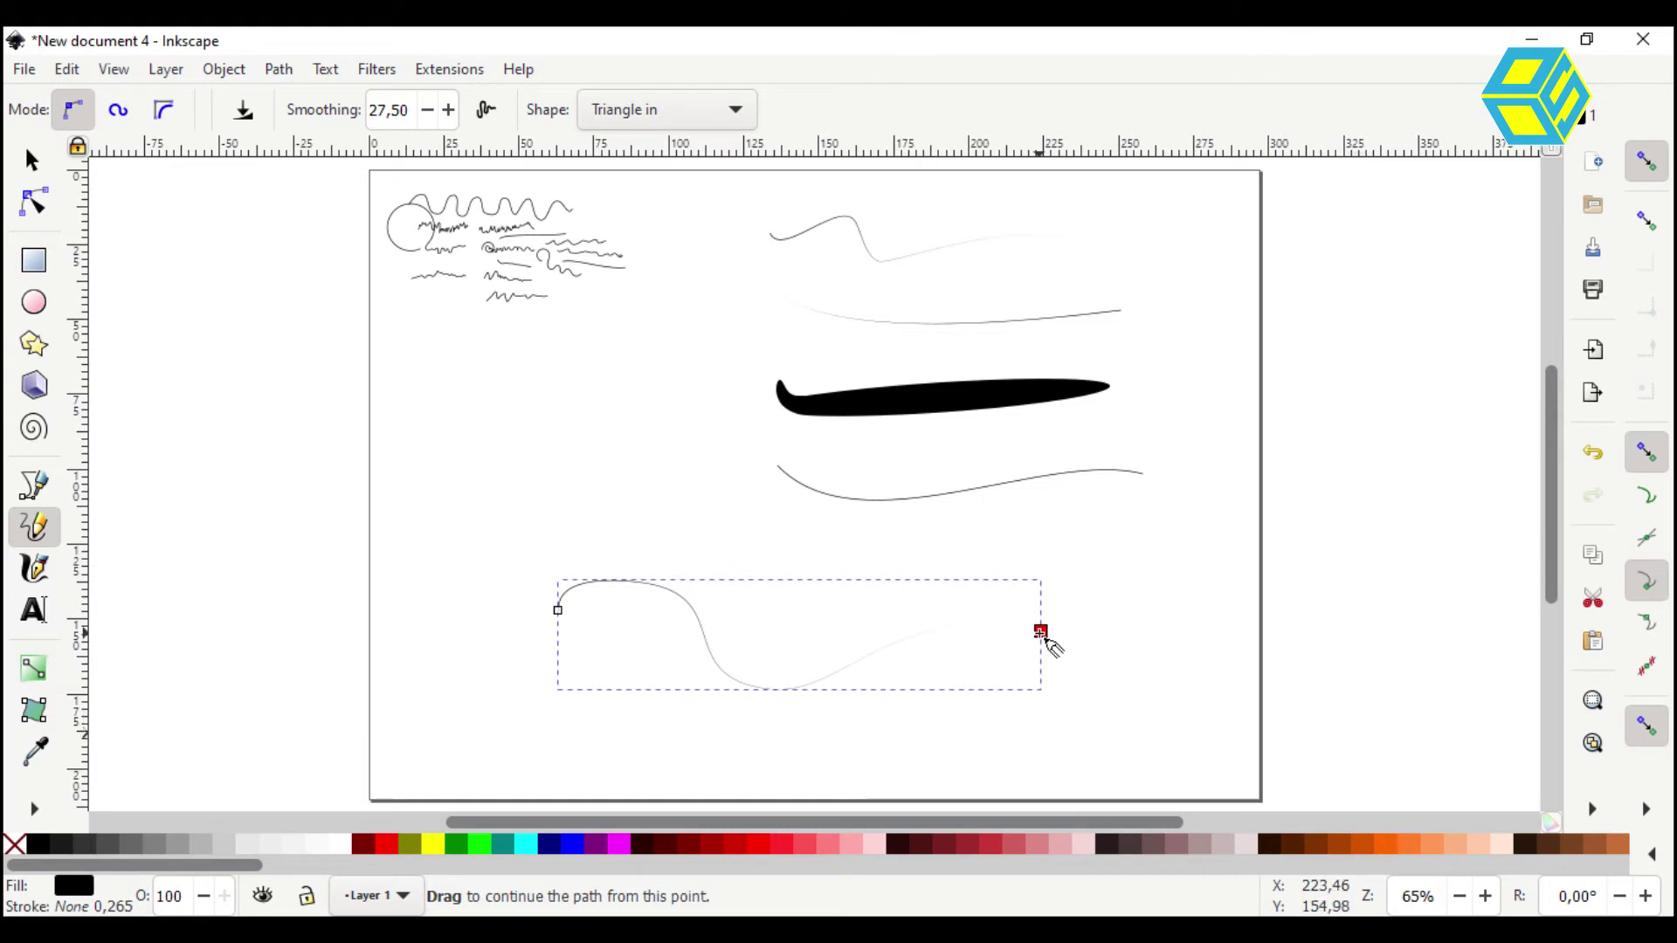
{"action": "left_click_drag", "start_coordinate": [1039, 633], "coordinate": [1303, 707]}
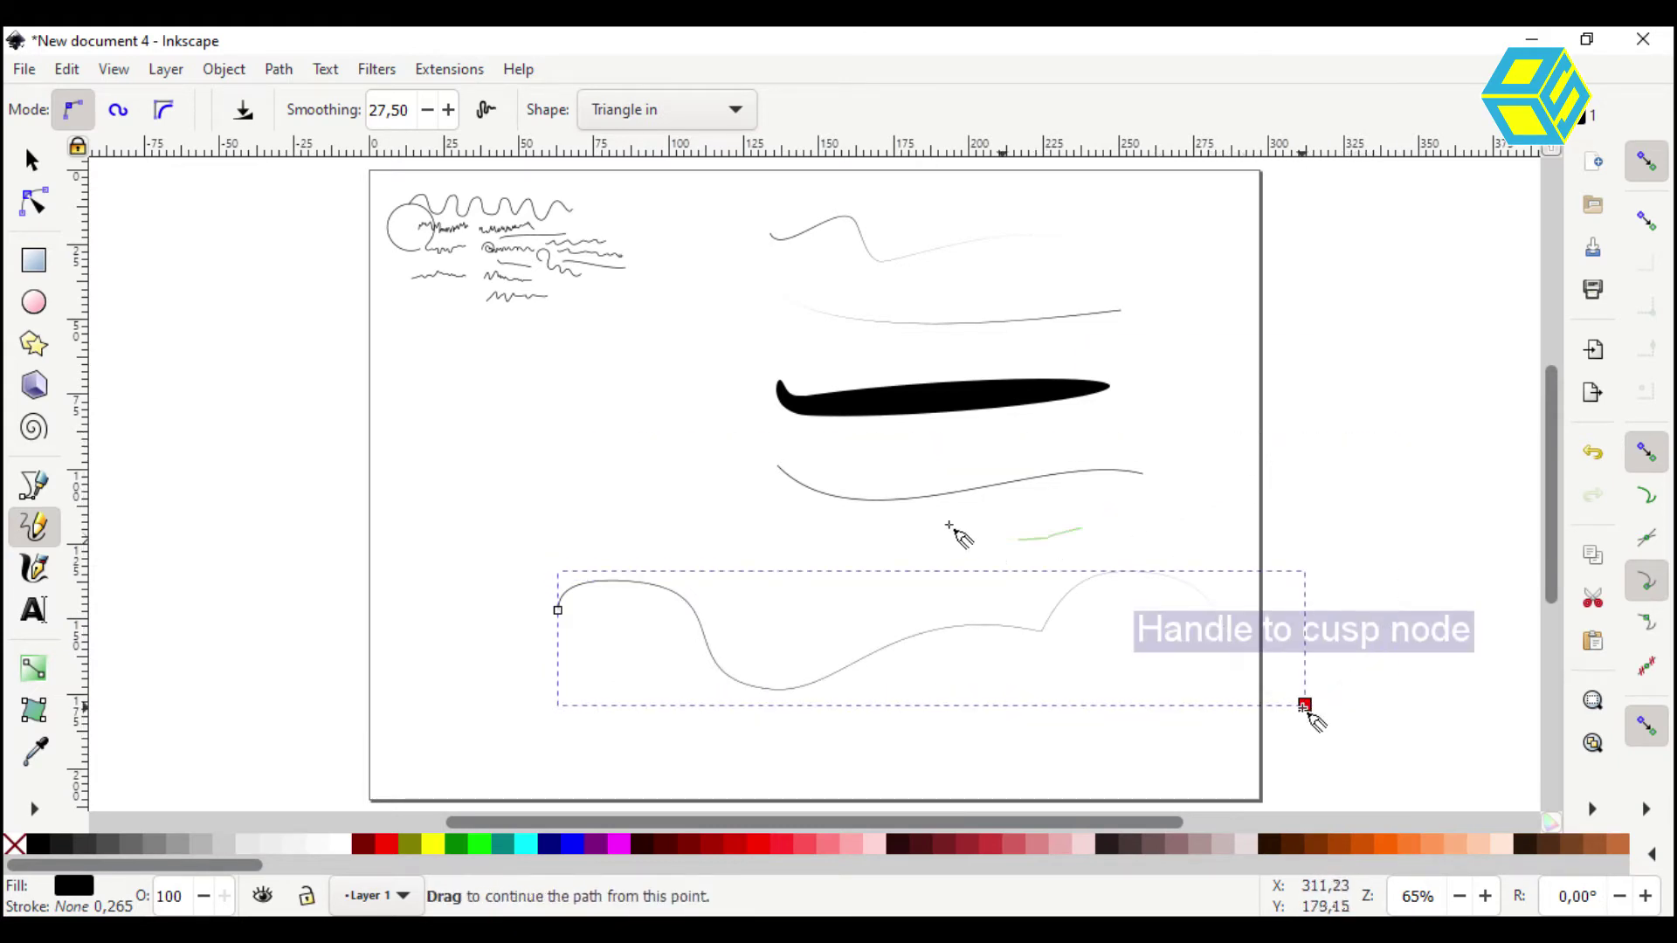
{"action": "left_click_drag", "start_coordinate": [1303, 706], "coordinate": [675, 494]}
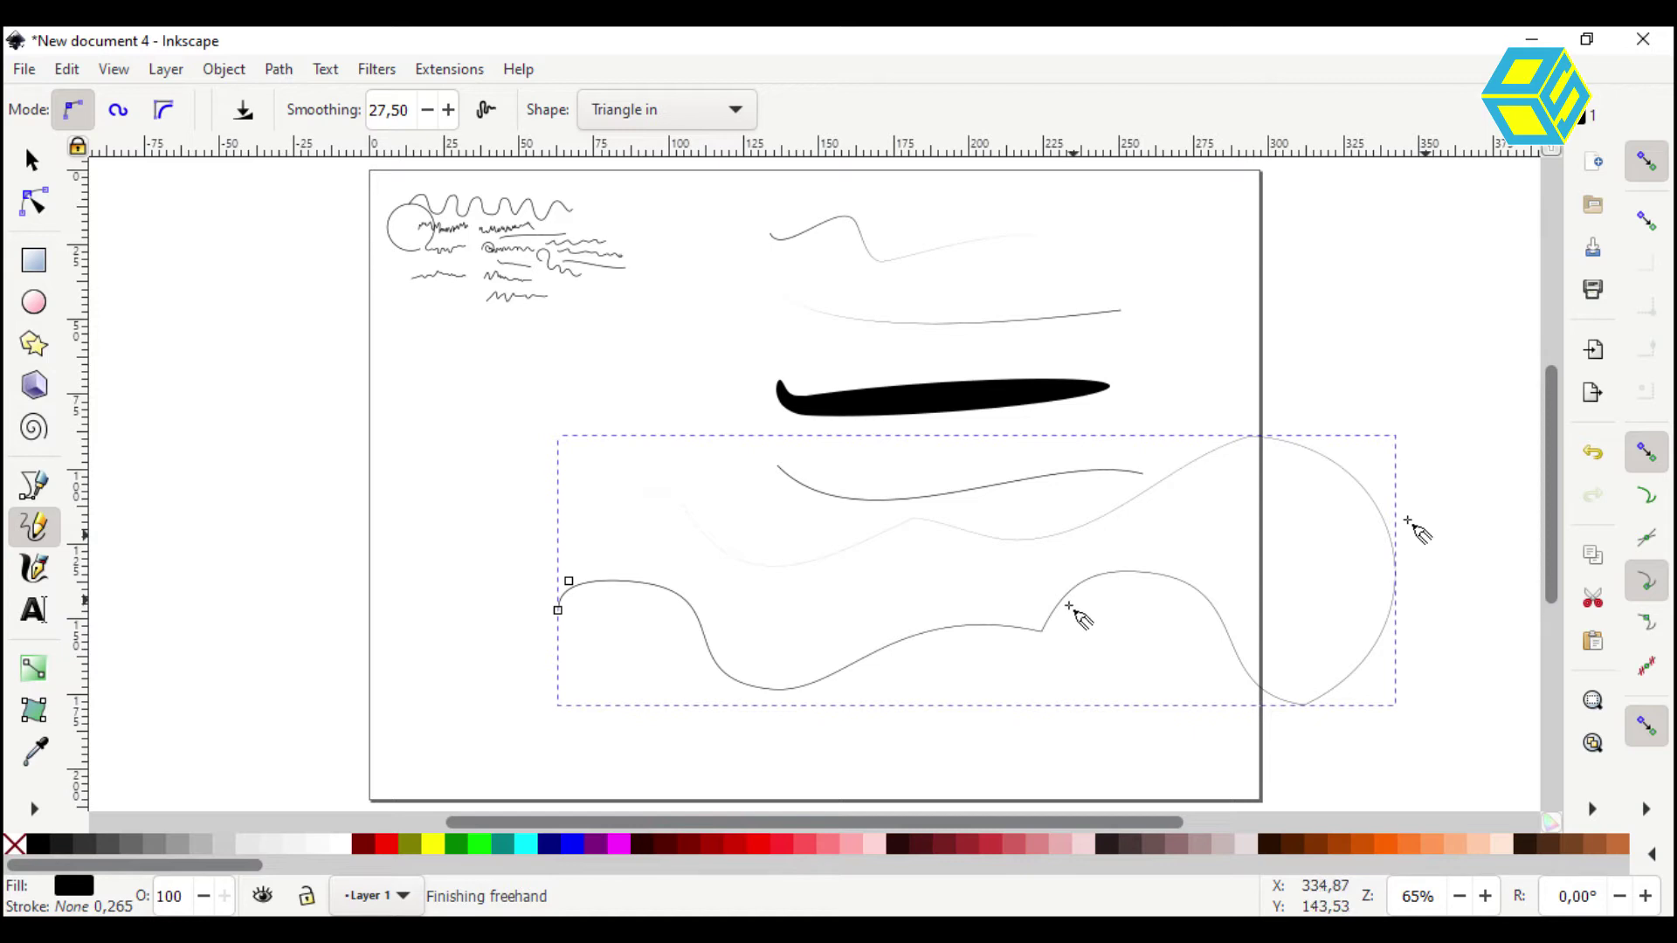
{"action": "left_click_drag", "start_coordinate": [1066, 606], "coordinate": [1067, 607]}
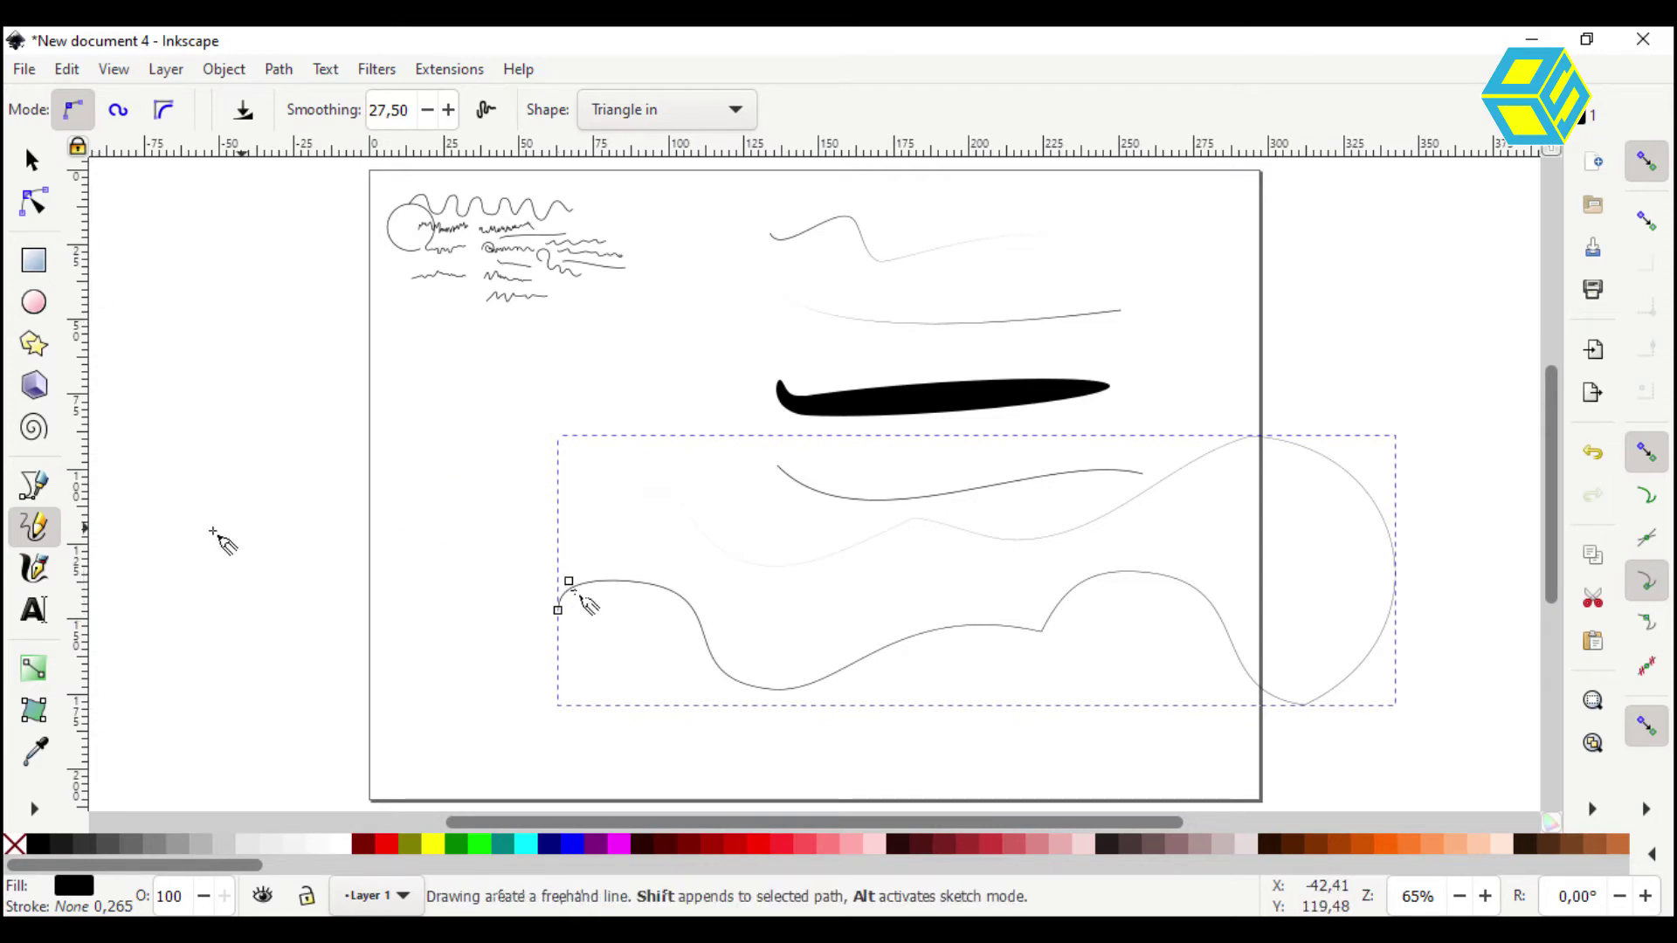
Continue the large tapered path from its free end past the page's left edge and select the whole path
{"action": "left_click_drag", "start_coordinate": [568, 582], "coordinate": [419, 475]}
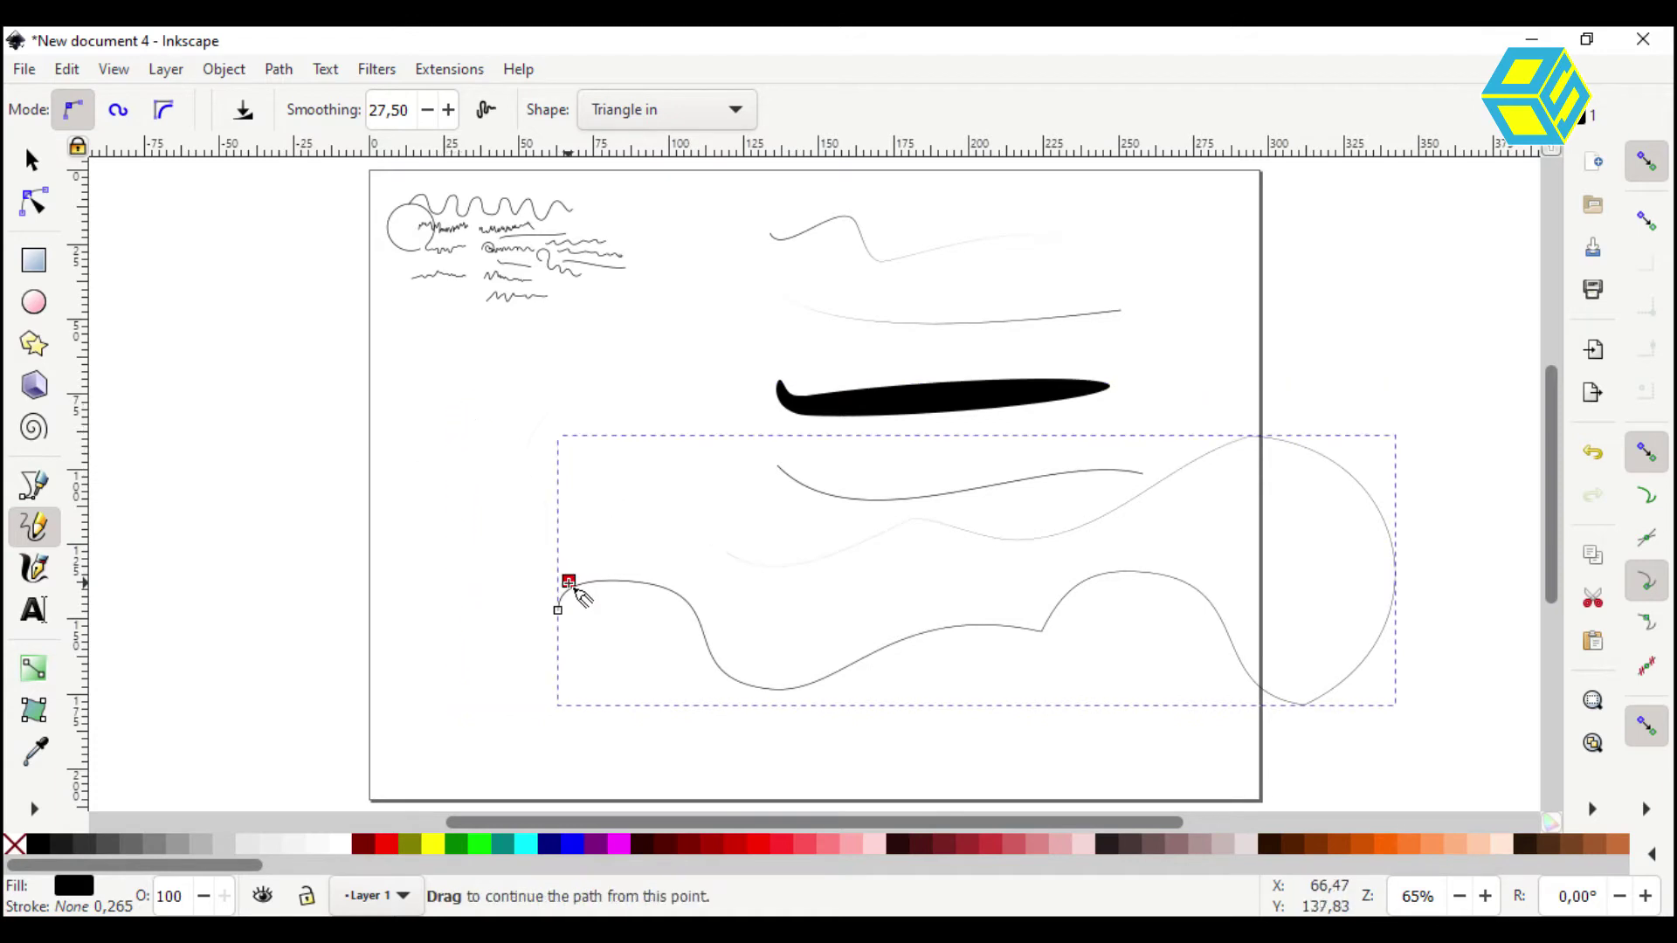
{"action": "mouse_move", "coordinate": [569, 582]}
{"action": "left_mouse_down"}
{"action": "mouse_move", "coordinate": [453, 390]}
{"action": "mouse_move", "coordinate": [188, 655]}
{"action": "left_mouse_up"}
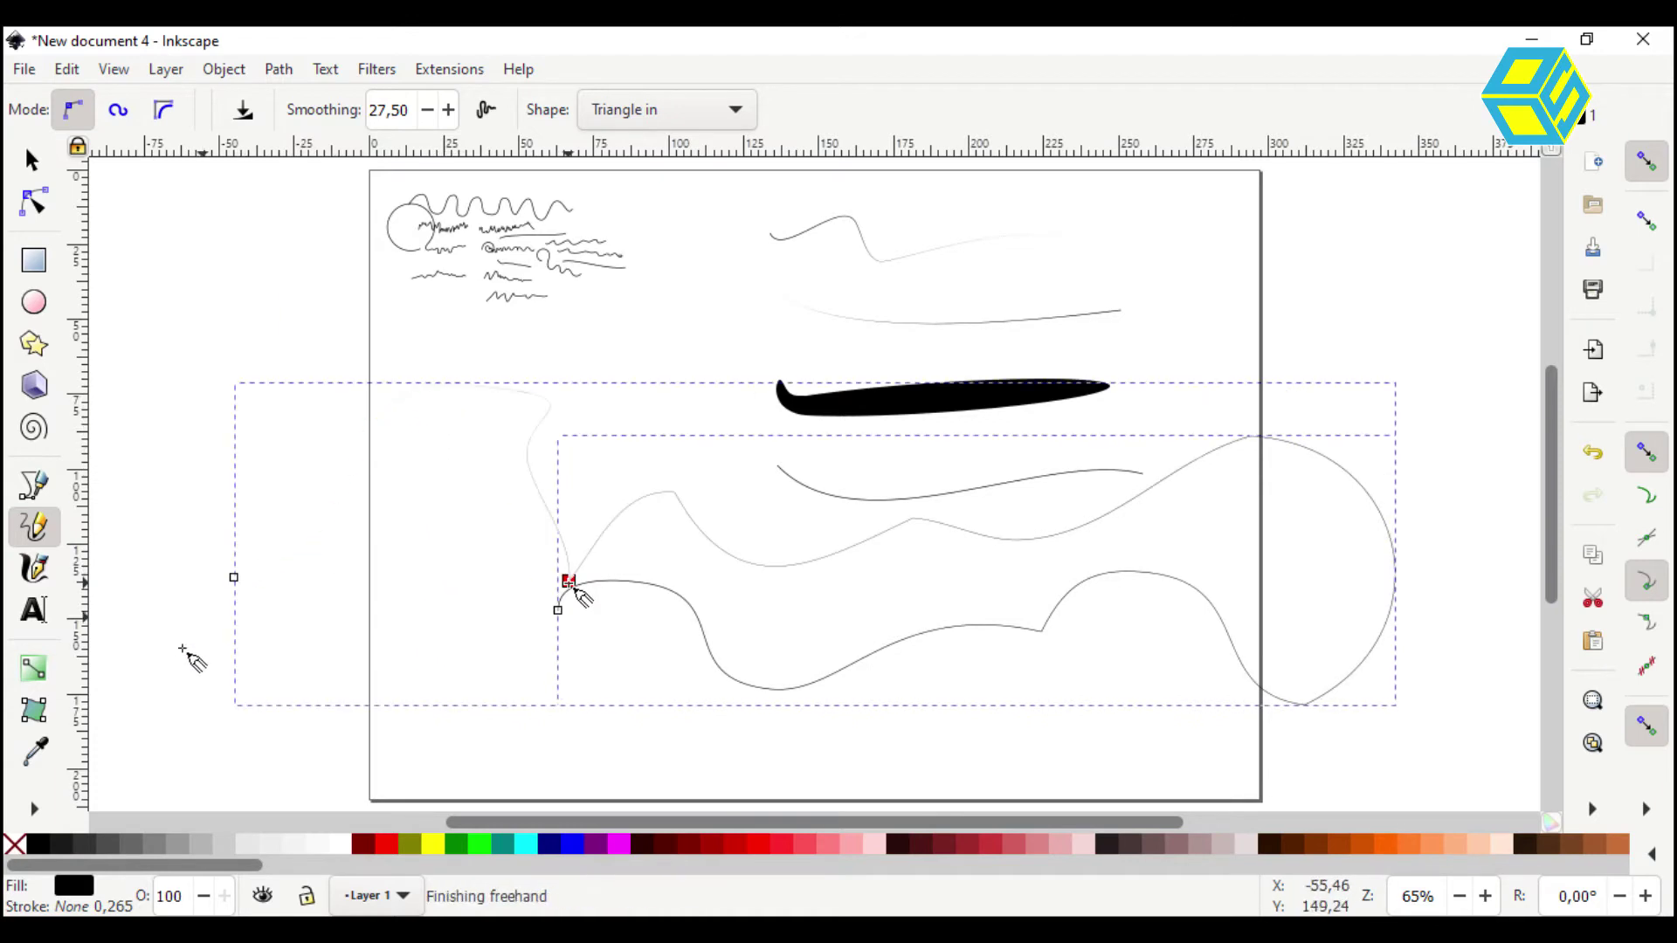
{"action": "left_click", "coordinate": [33, 160]}
{"action": "key", "text": "p"}
{"action": "key", "text": "s"}
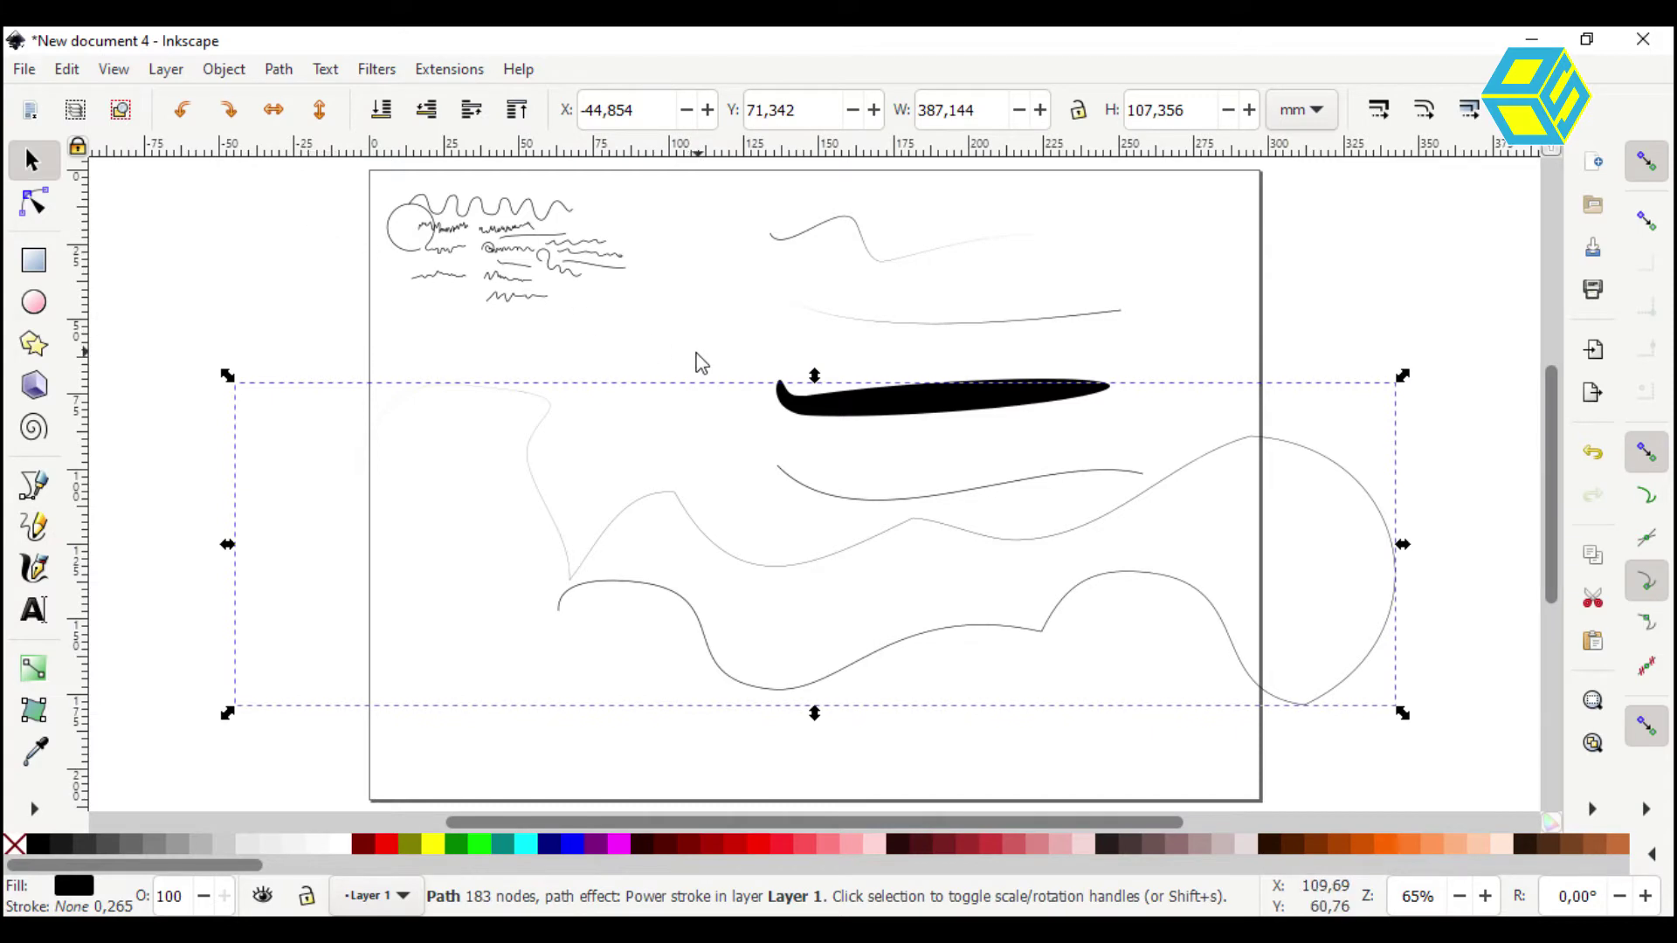
Select all the sample strokes on and around the page and delete them
{"action": "left_click", "coordinate": [277, 208]}
{"action": "left_click_drag", "start_coordinate": [225, 170], "coordinate": [1454, 749]}
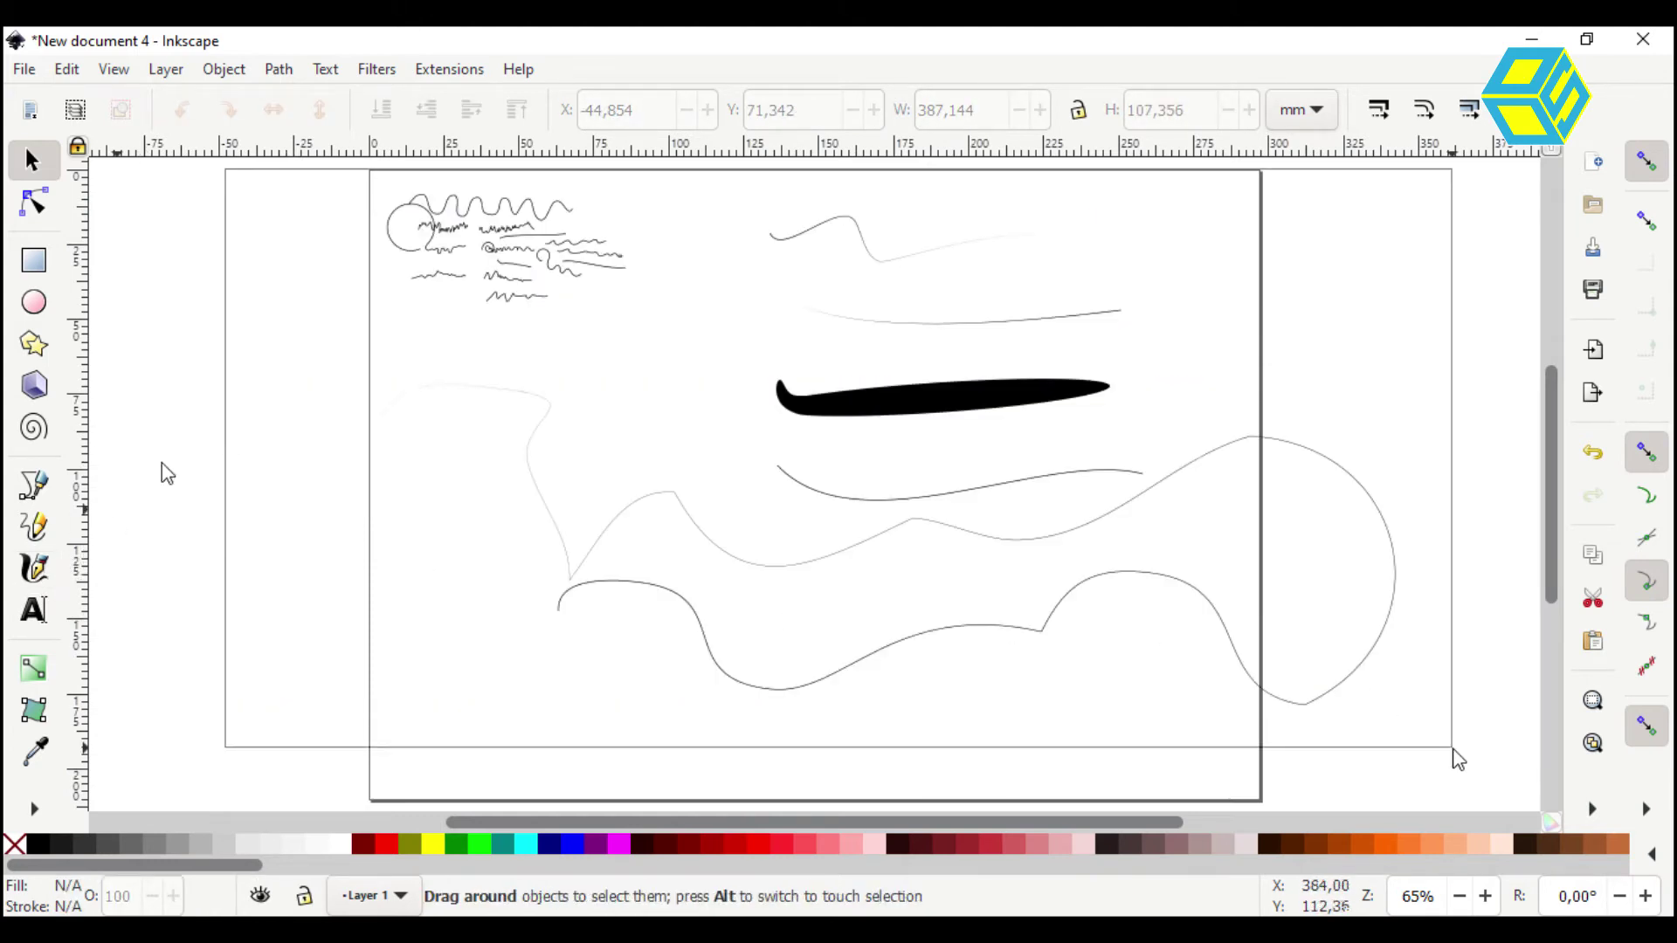
{"action": "left_click_drag", "start_coordinate": [1453, 749], "coordinate": [1453, 749]}
{"action": "key", "text": "Delete"}
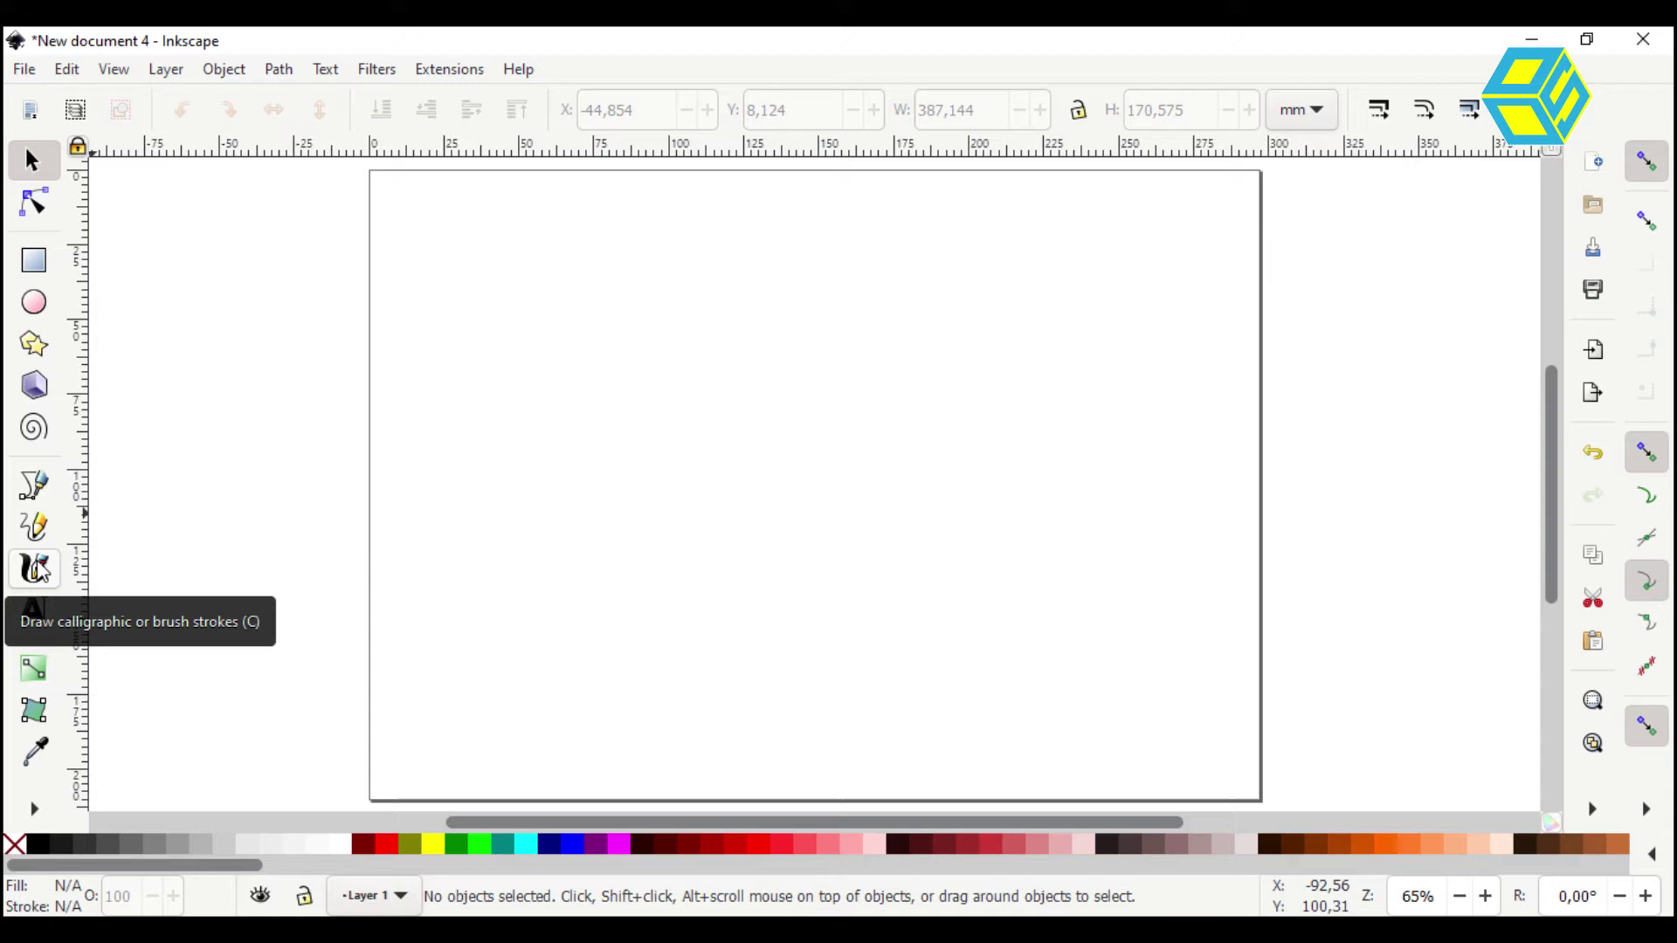
Compare the Calligraphy tool's preset list with the Pencil tool's stroke shape options
{"action": "left_click", "coordinate": [35, 569]}
{"action": "left_click", "coordinate": [37, 570]}
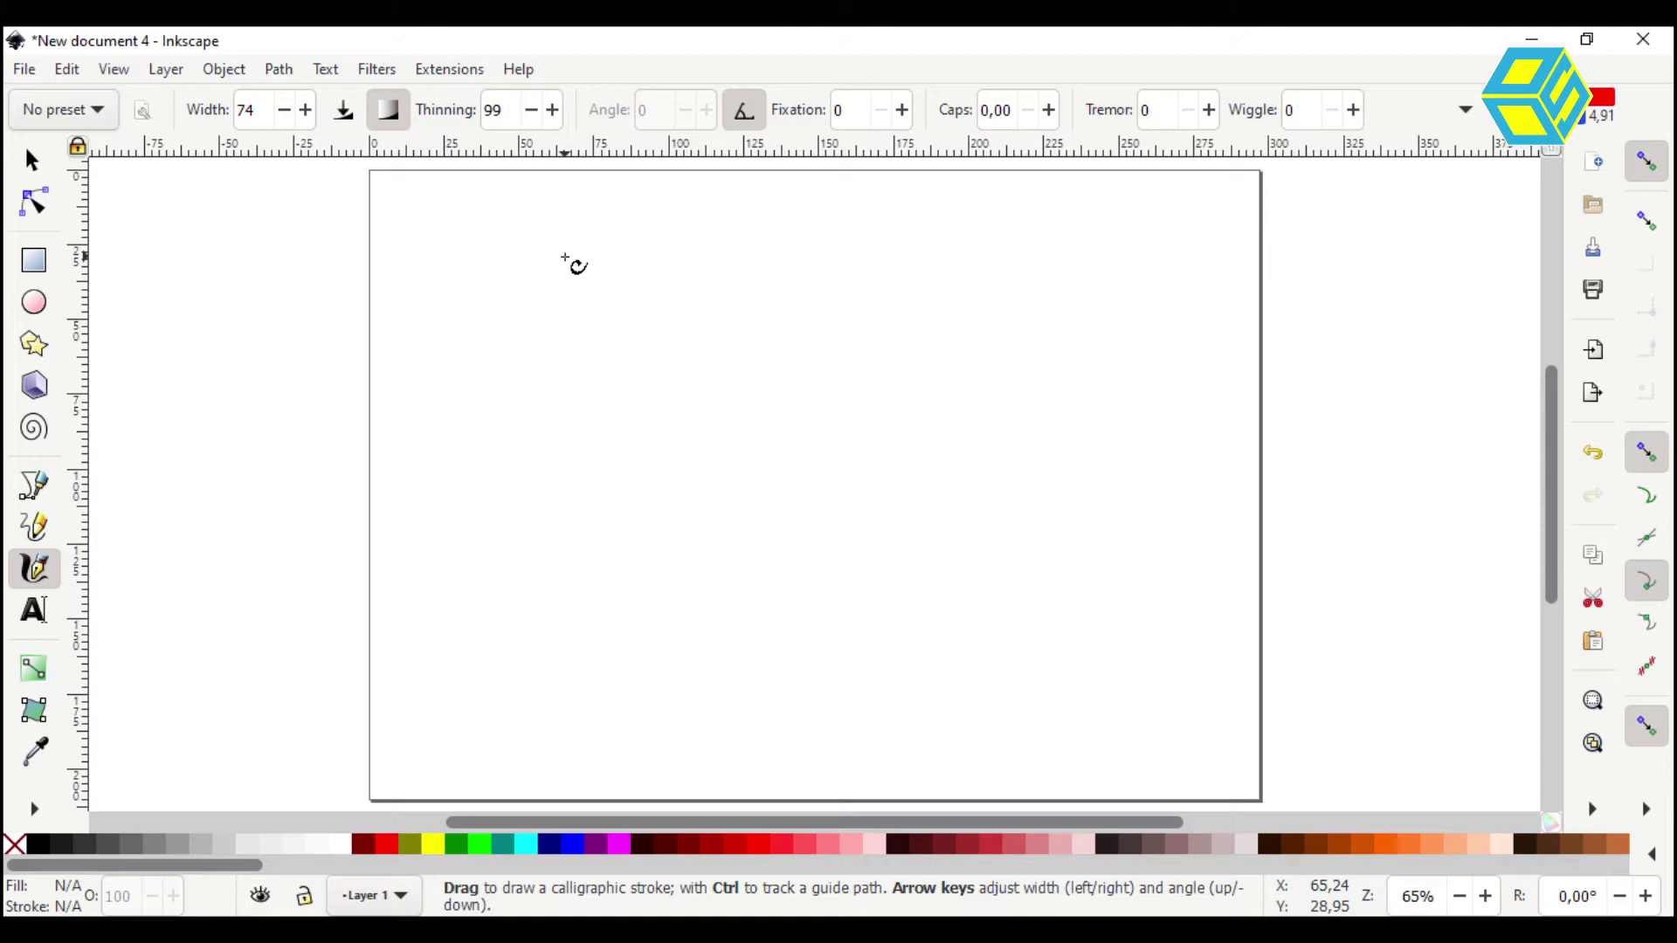
{"action": "left_click", "coordinate": [33, 528]}
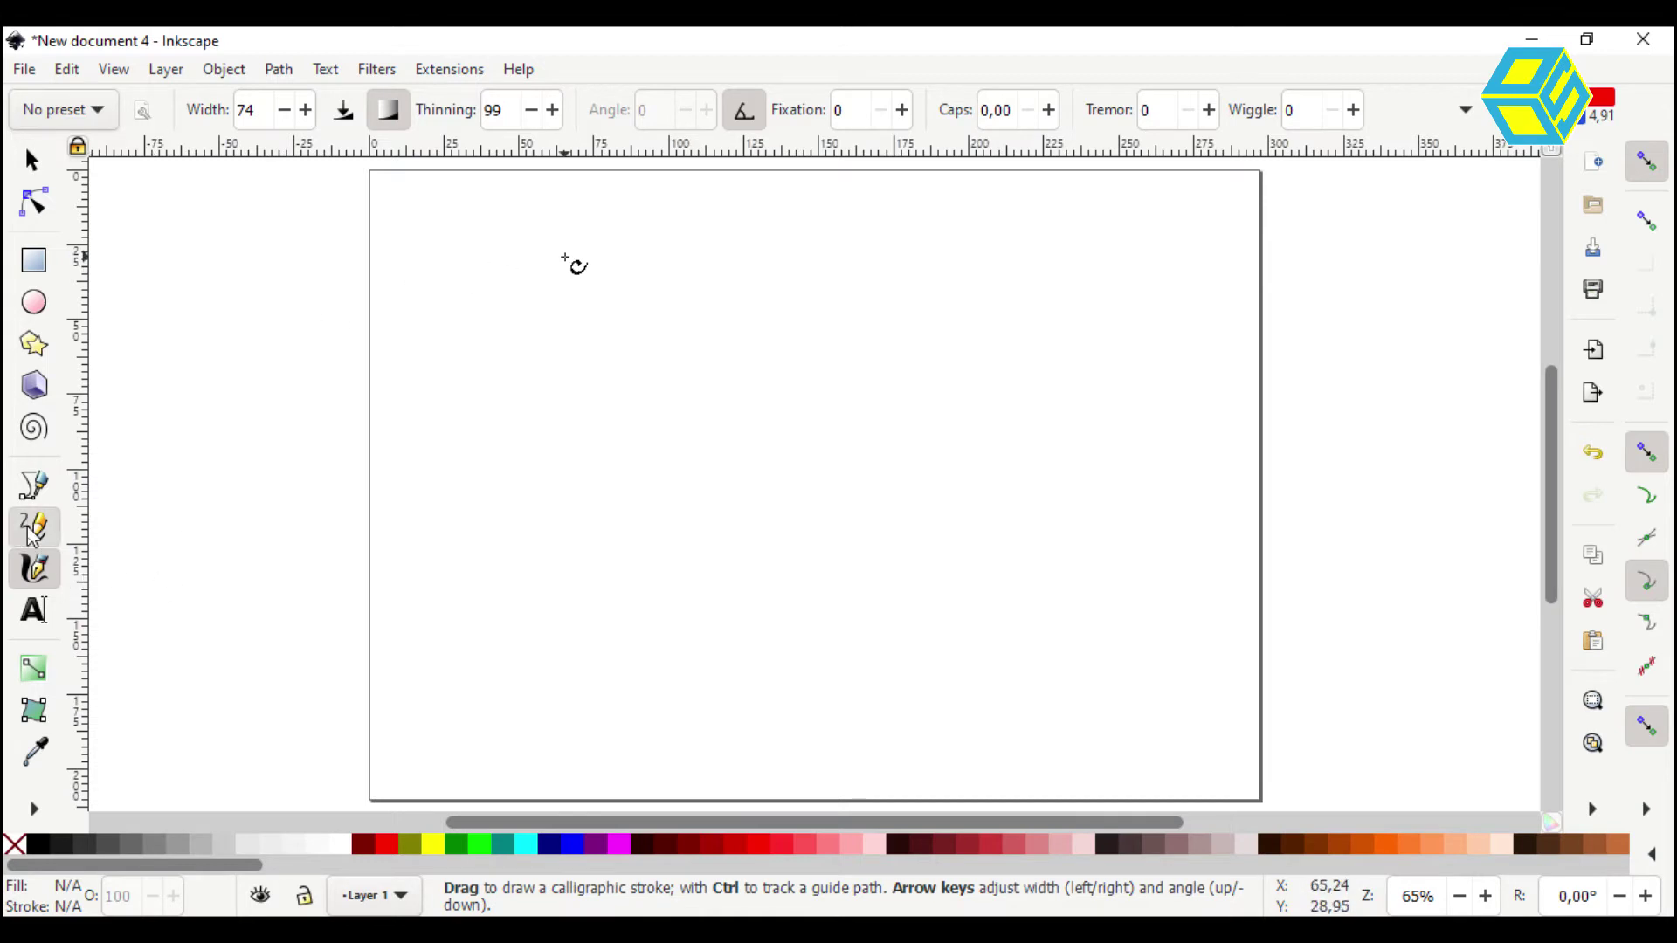
{"action": "left_click", "coordinate": [731, 118]}
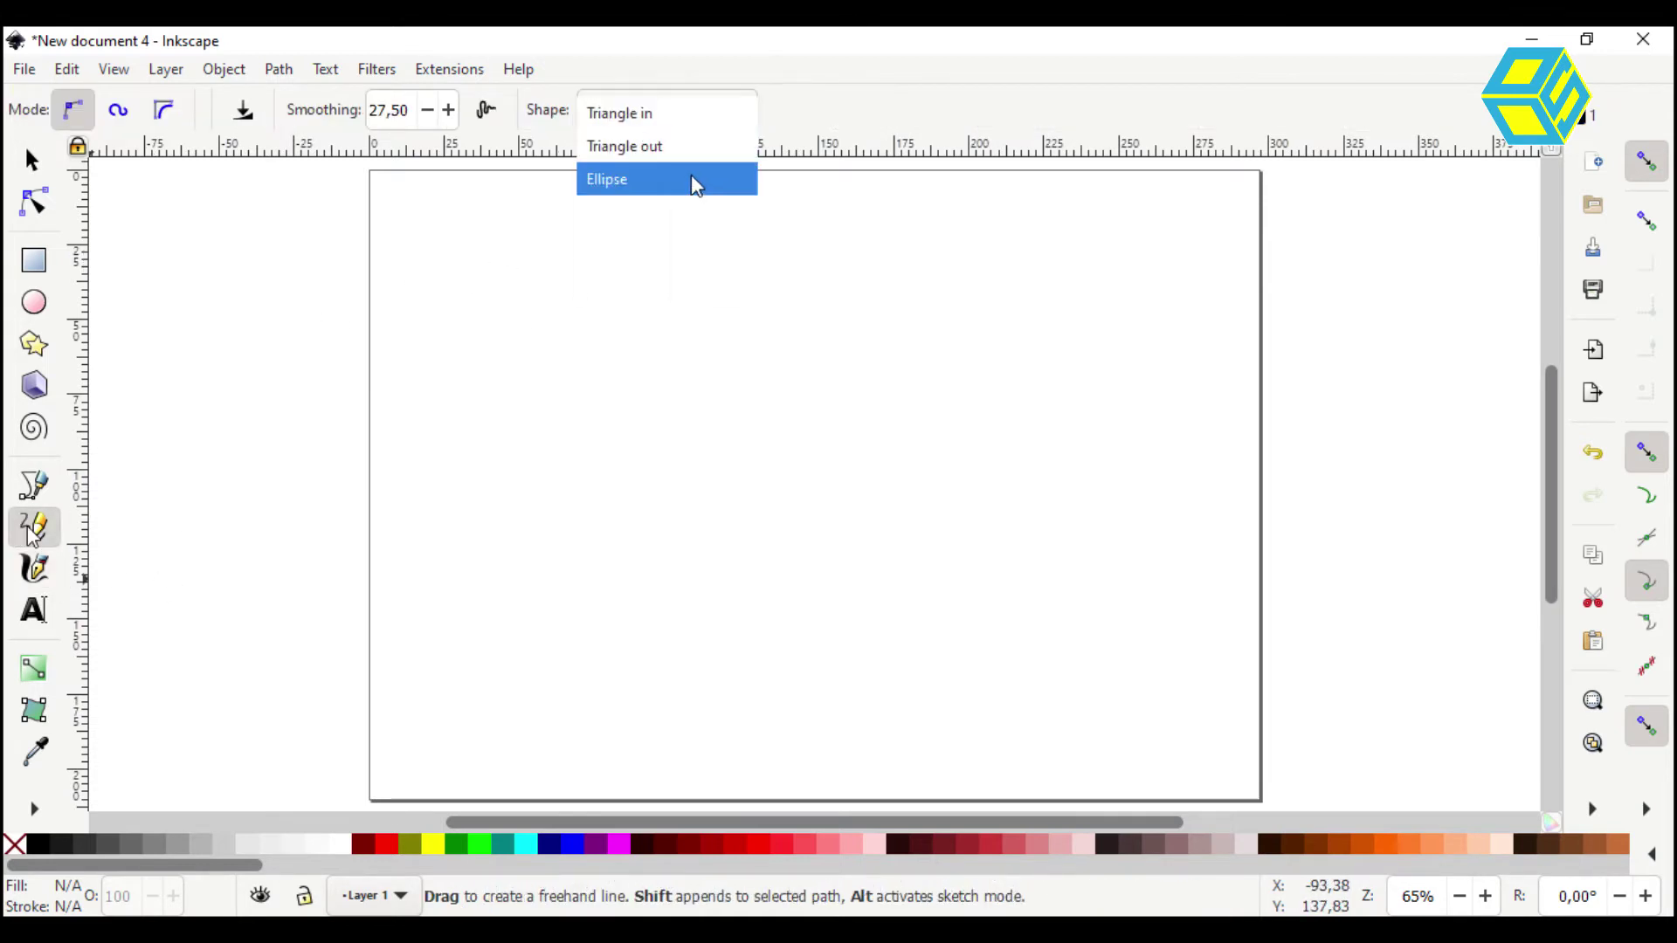
{"action": "left_click", "coordinate": [868, 92]}
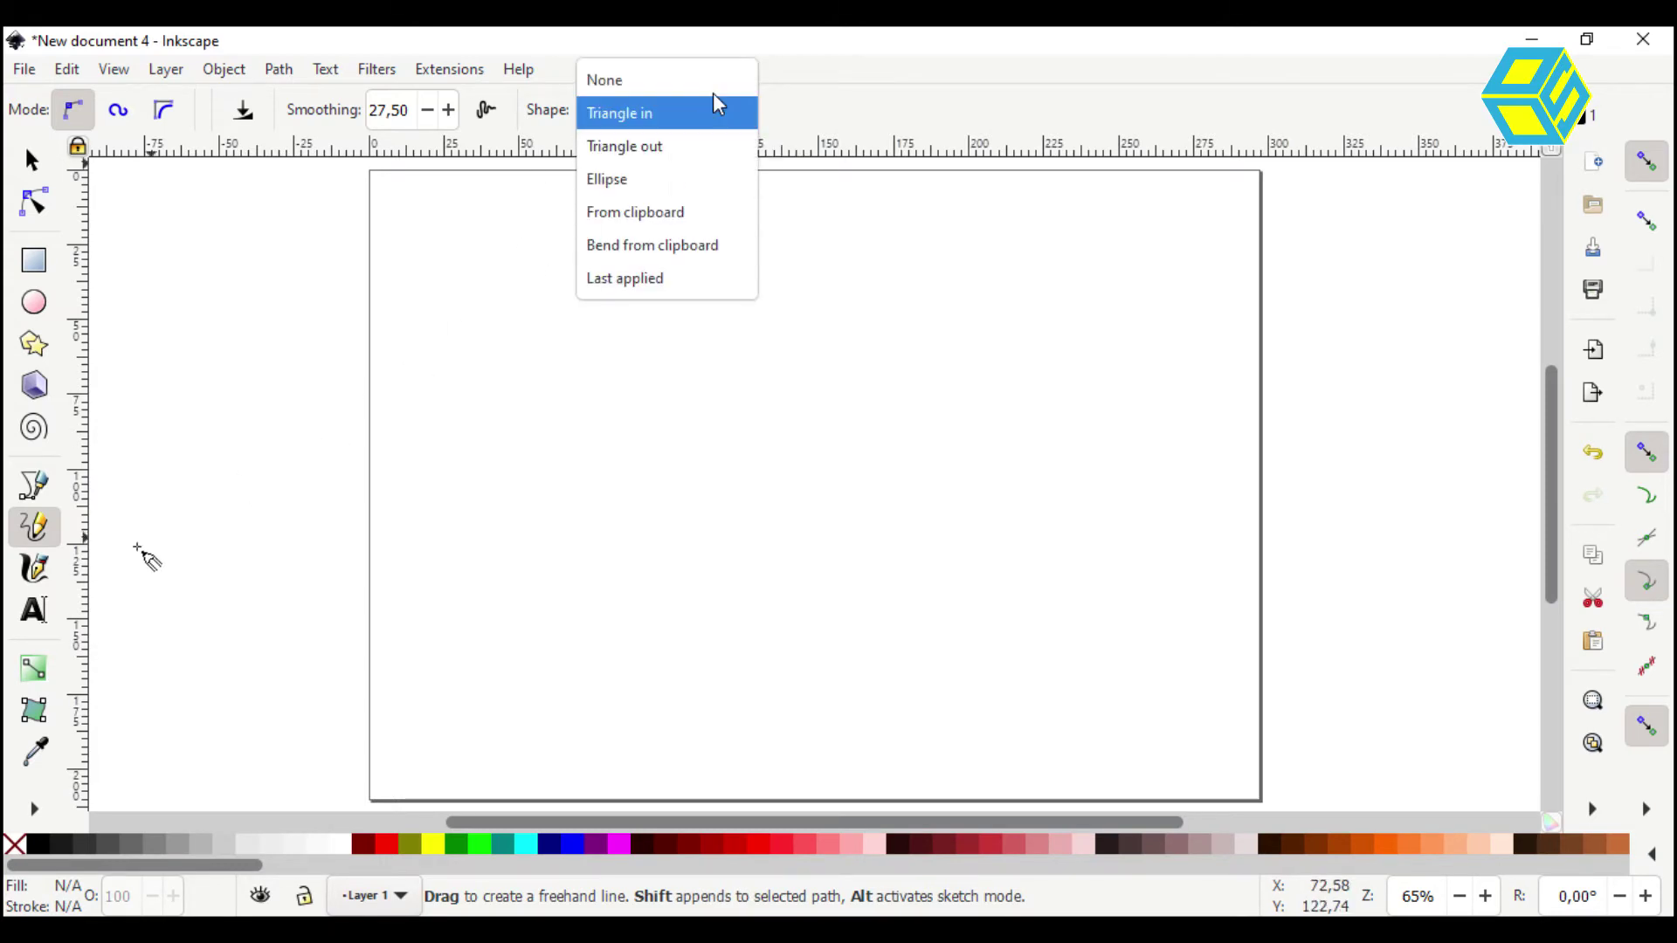
{"action": "left_click", "coordinate": [39, 572]}
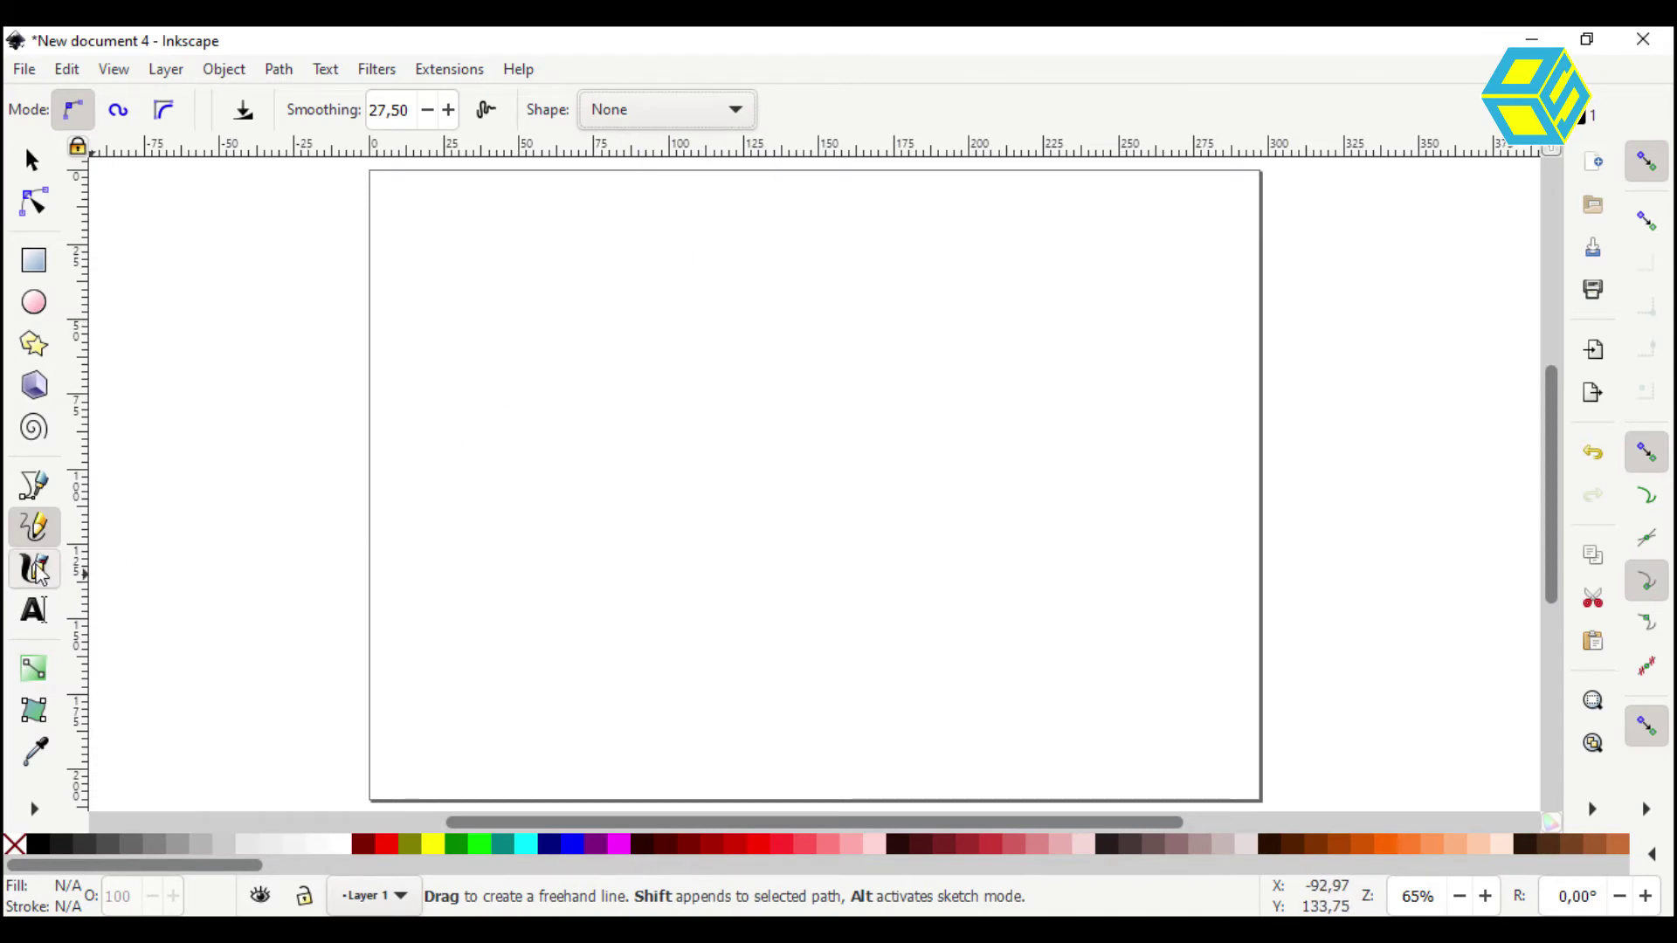
{"action": "left_click", "coordinate": [39, 572]}
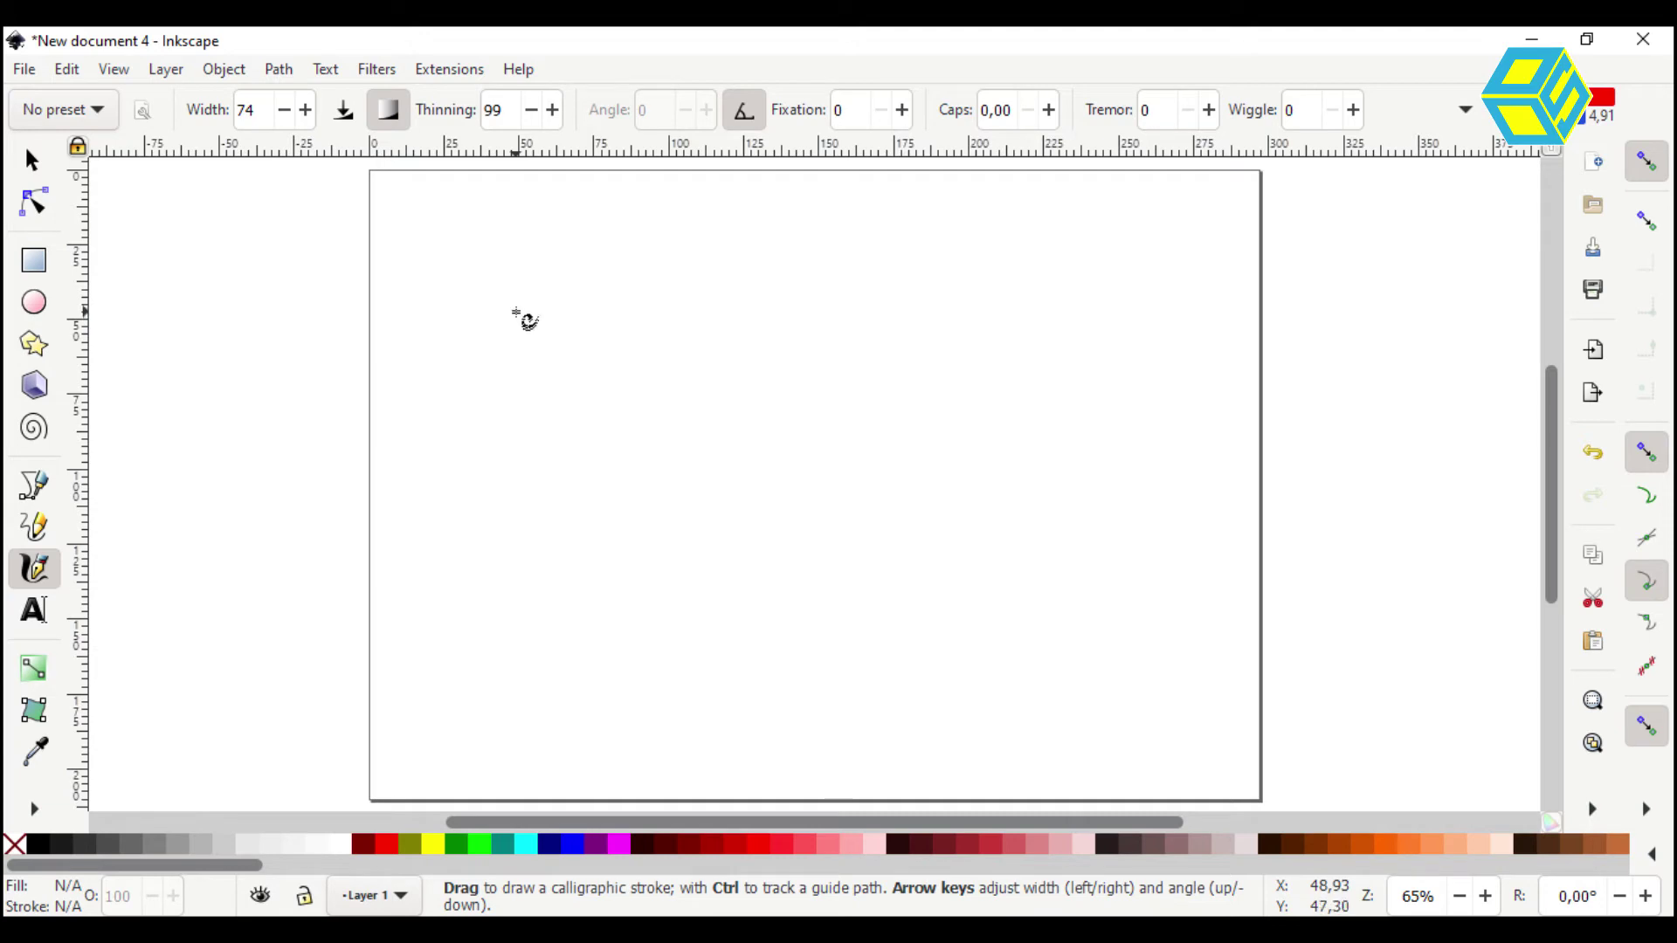
{"action": "left_click", "coordinate": [102, 111]}
{"action": "left_click", "coordinate": [103, 112]}
{"action": "left_click", "coordinate": [103, 112]}
{"action": "left_click", "coordinate": [101, 111]}
{"action": "left_click", "coordinate": [101, 110]}
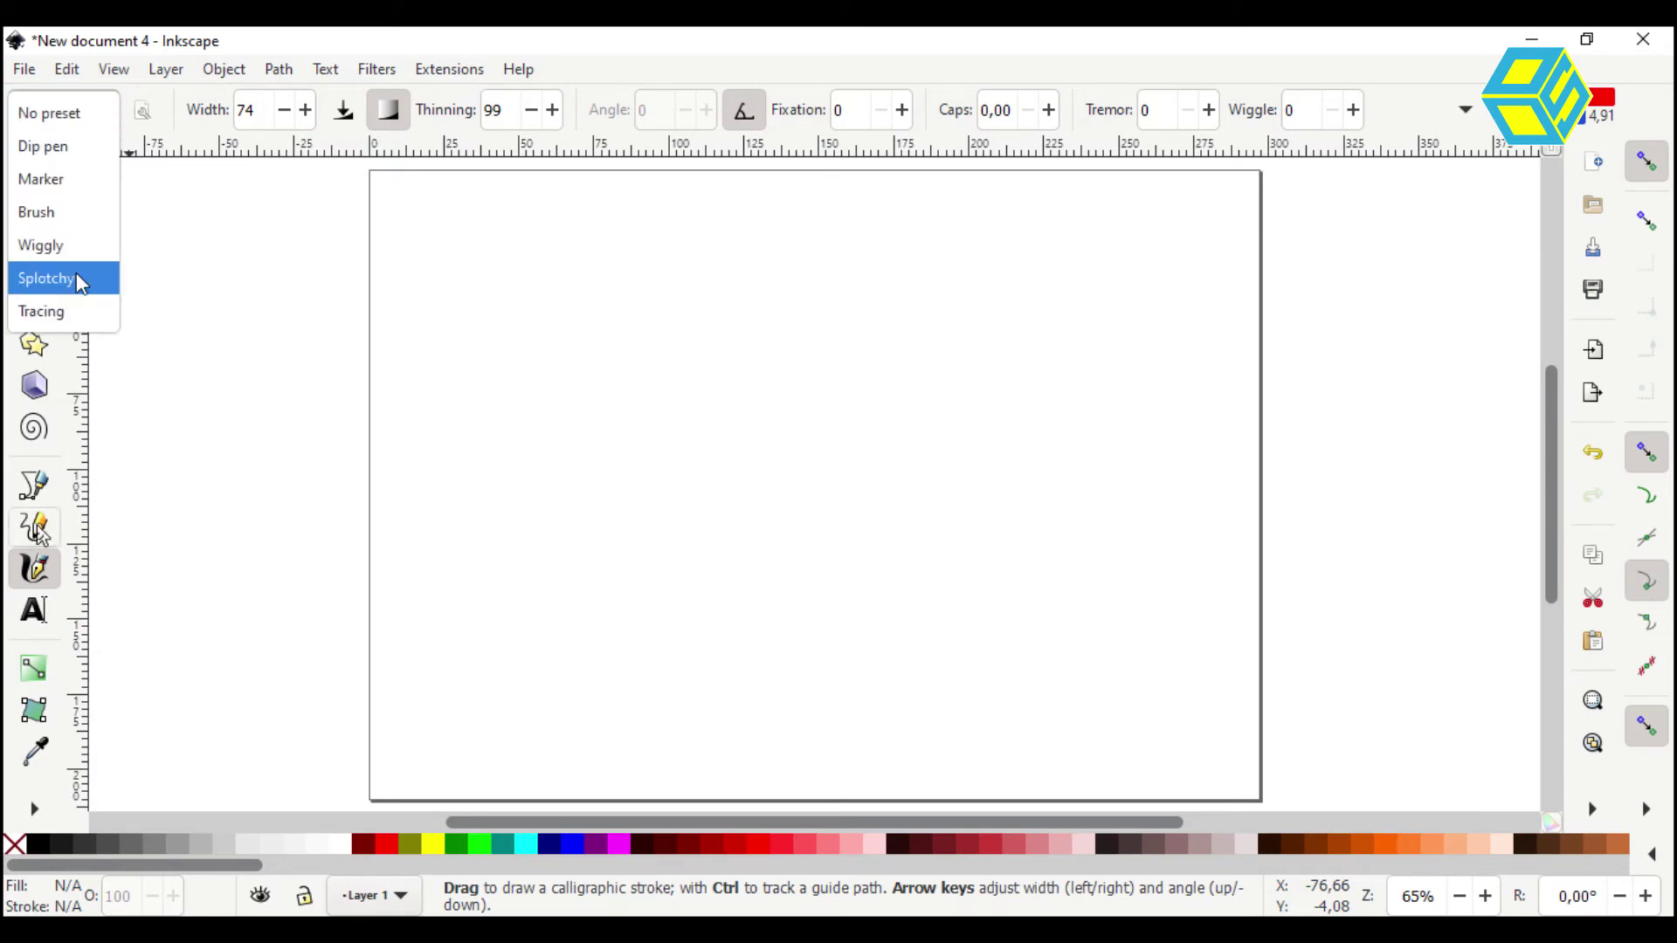
{"action": "left_click", "coordinate": [33, 527]}
{"action": "left_click", "coordinate": [747, 120]}
{"action": "left_click", "coordinate": [746, 119]}
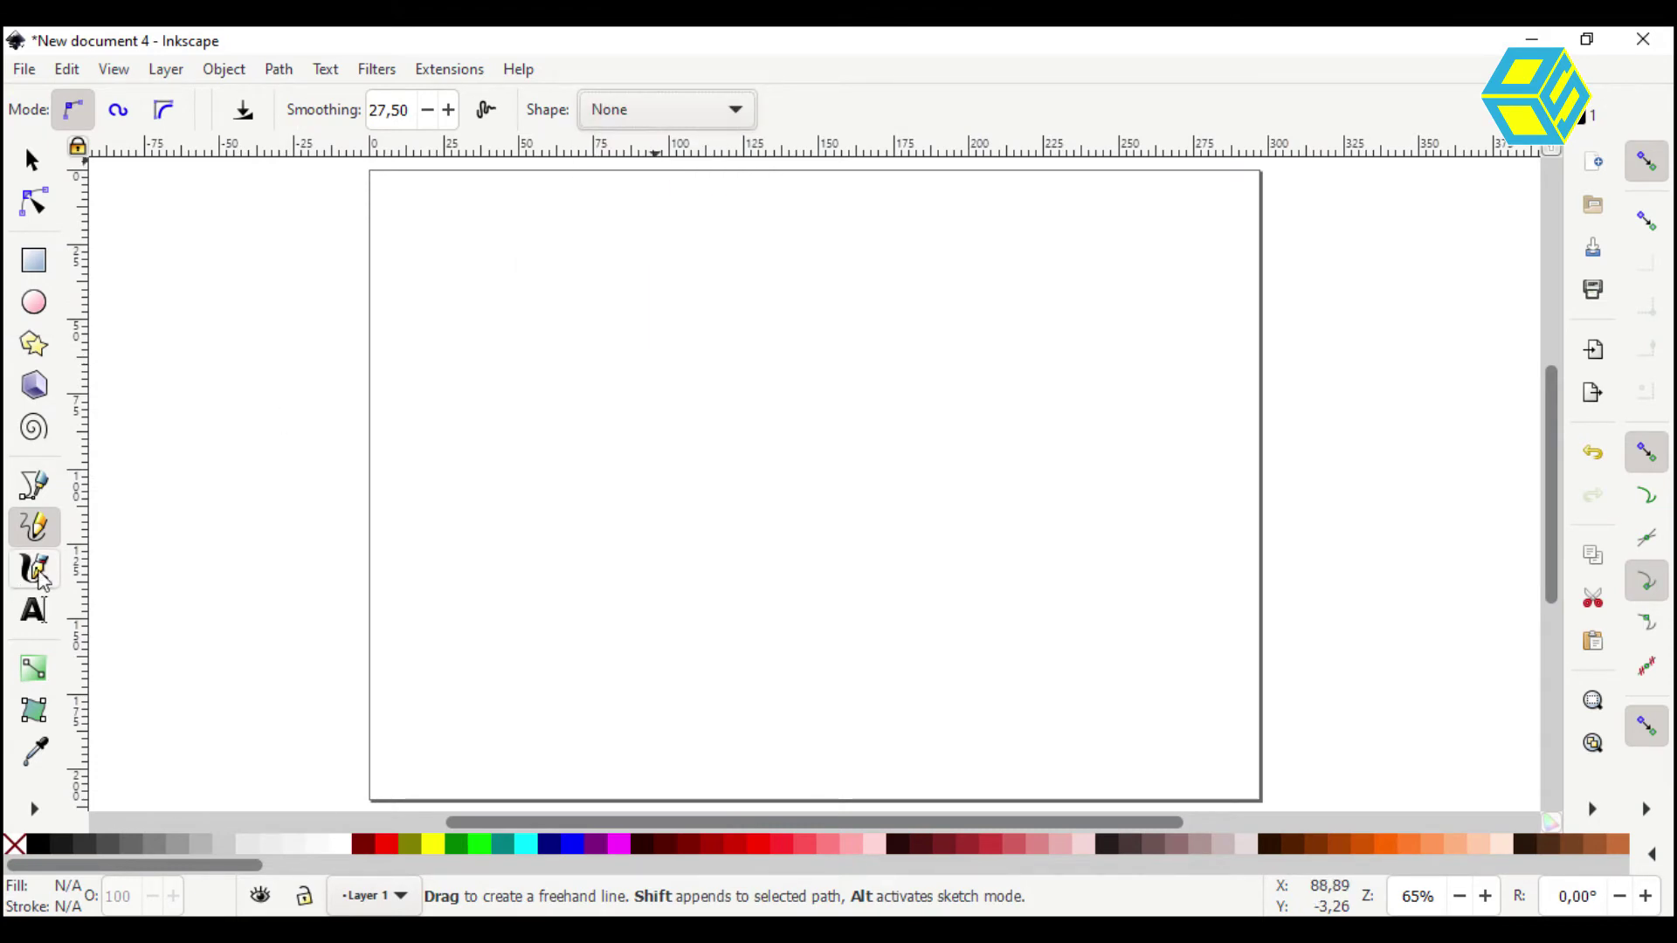
Draw an S-shaped calligraphic stroke about 178 mm wide across the upper page with No preset
{"action": "left_click", "coordinate": [34, 570]}
{"action": "left_click", "coordinate": [61, 109]}
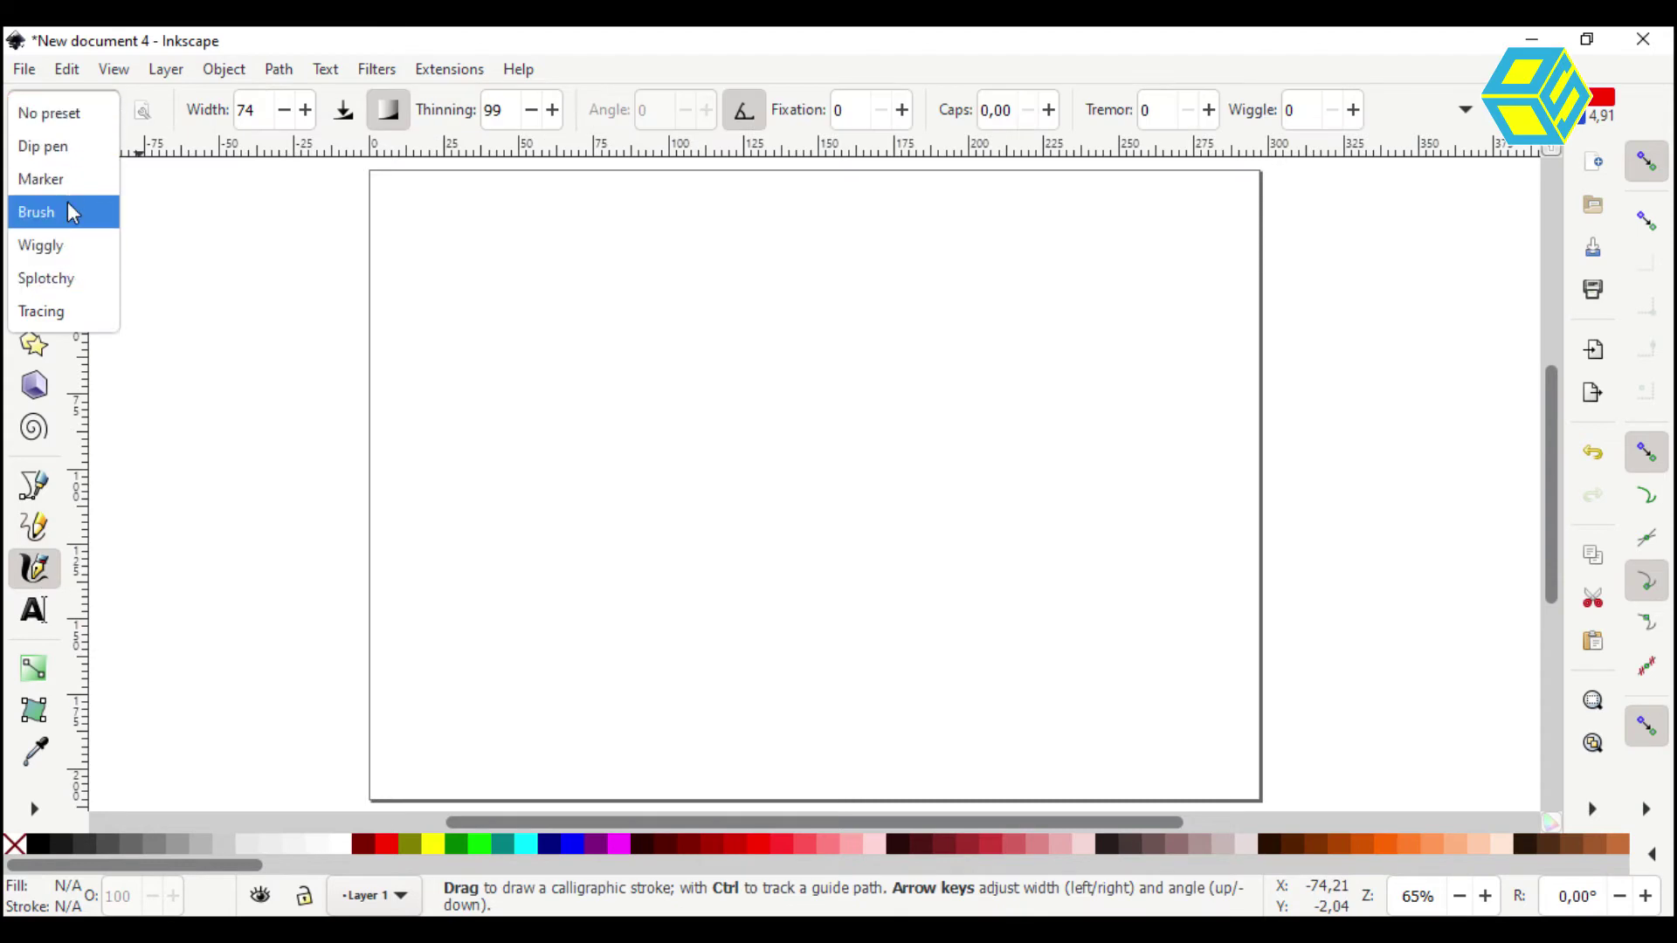
{"action": "mouse_move", "coordinate": [958, 263]}
{"action": "left_mouse_down"}
{"action": "mouse_move", "coordinate": [797, 262]}
{"action": "mouse_move", "coordinate": [554, 532]}
{"action": "mouse_move", "coordinate": [430, 467]}
{"action": "mouse_move", "coordinate": [929, 259]}
{"action": "left_mouse_up"}
{"action": "key", "text": "ctrl+z"}
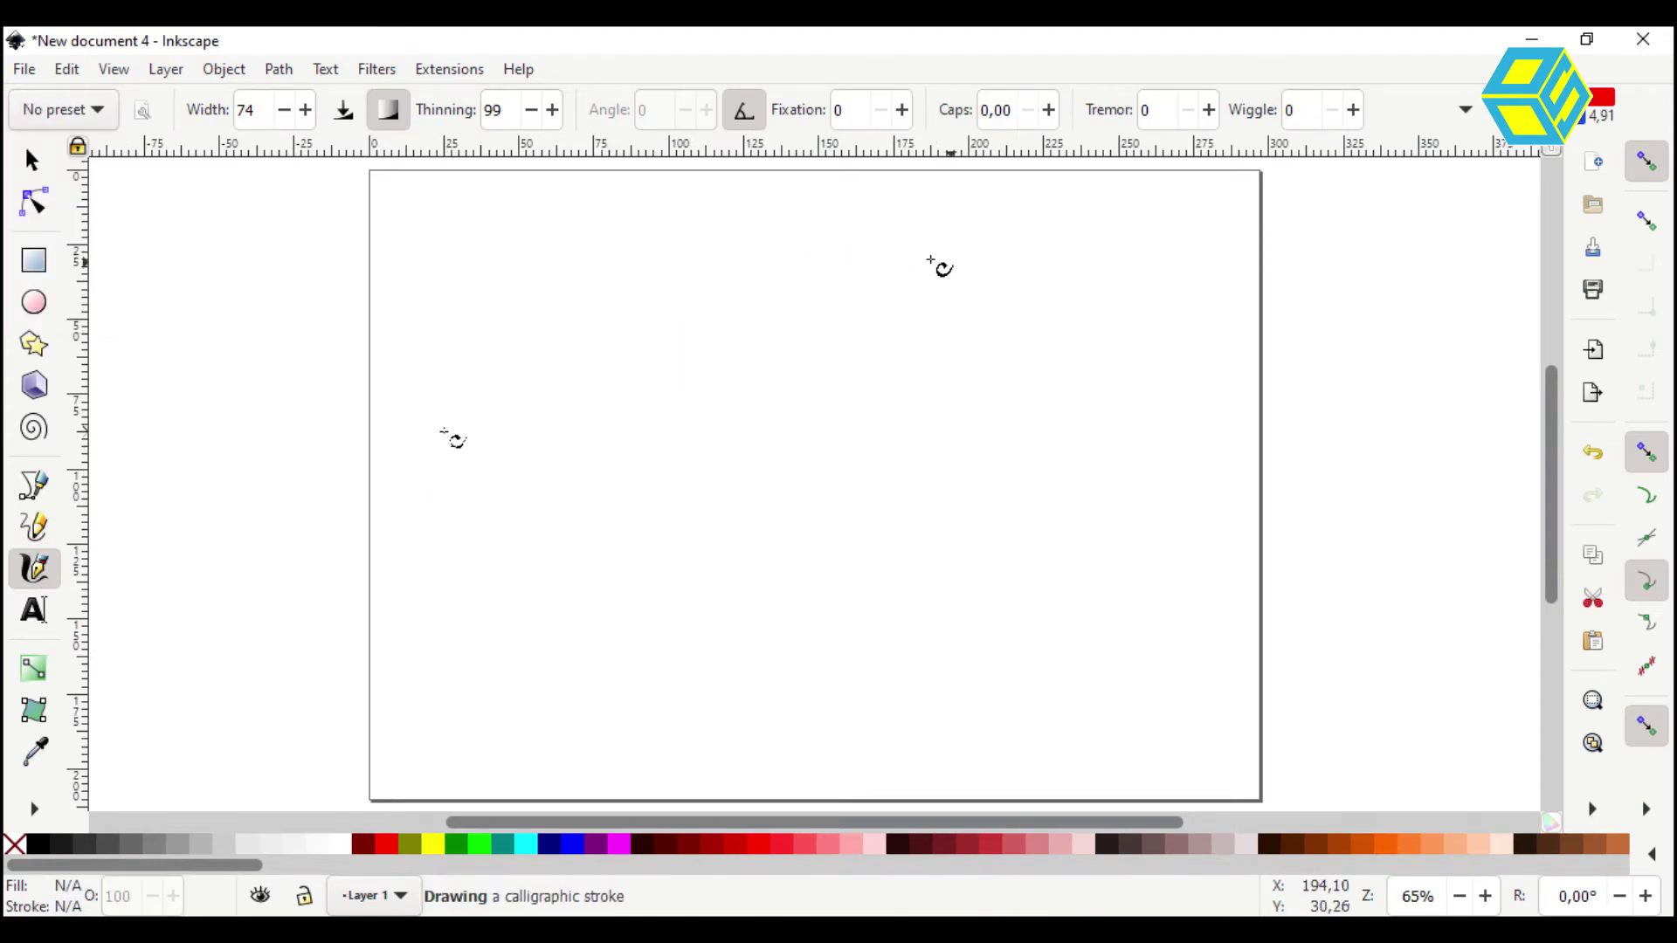
{"action": "key", "text": "ctrl+shift+z"}
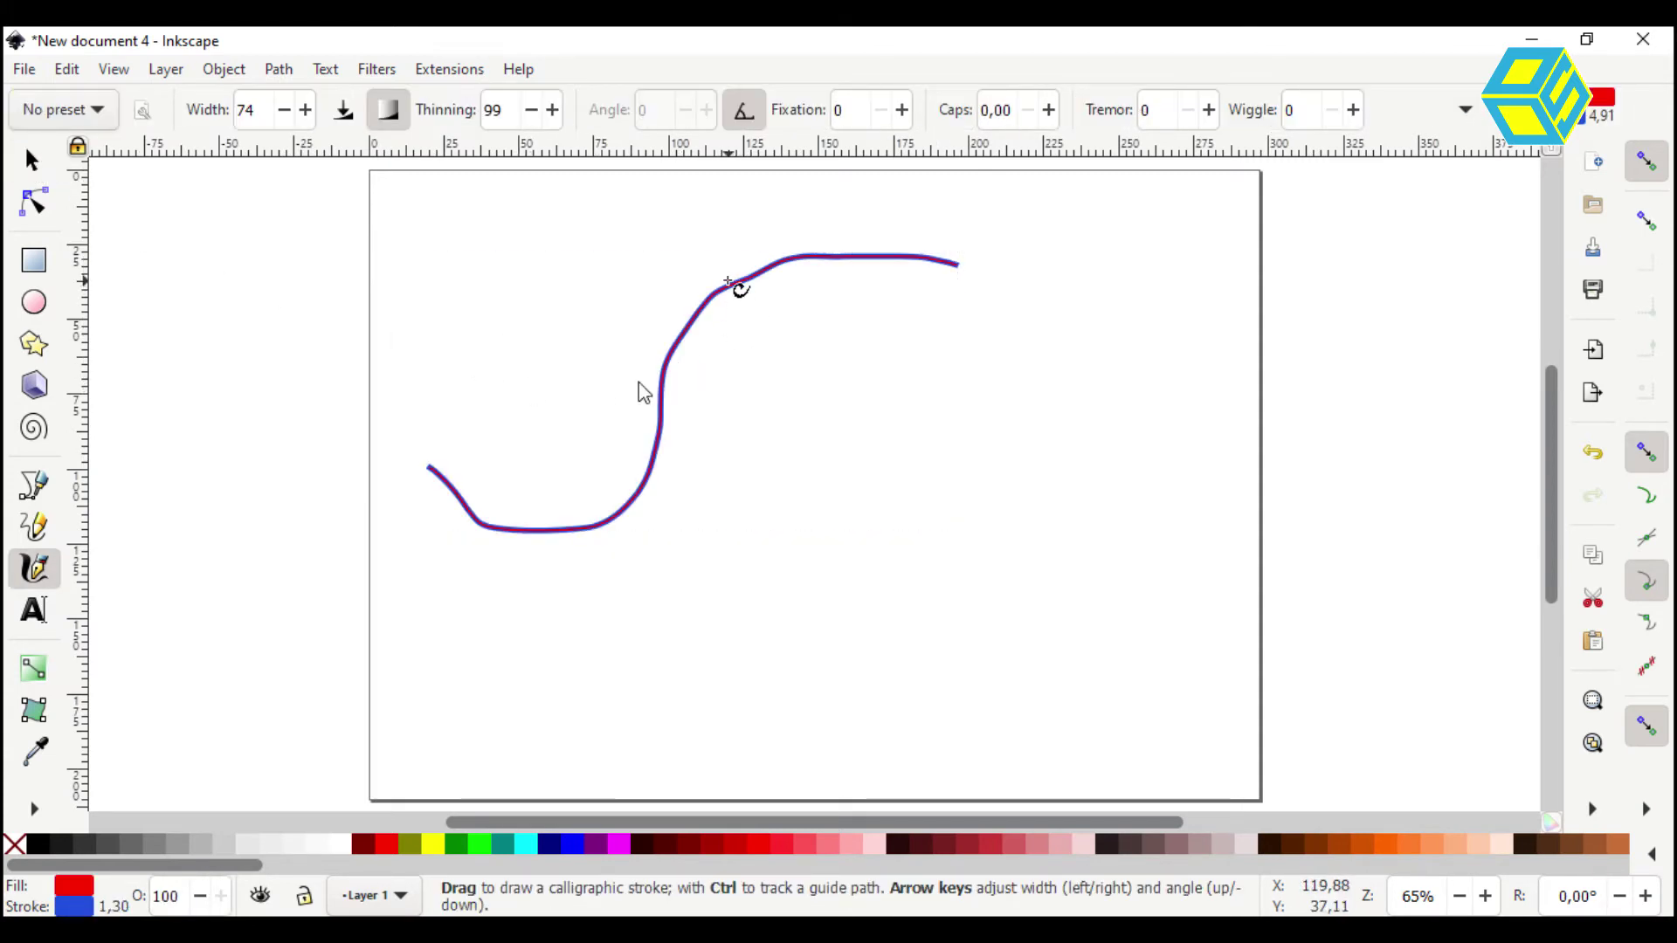
Select the S-shaped stroke and inspect its fill and outline up close, then deselect it and show the whole page
{"action": "key", "text": "s"}
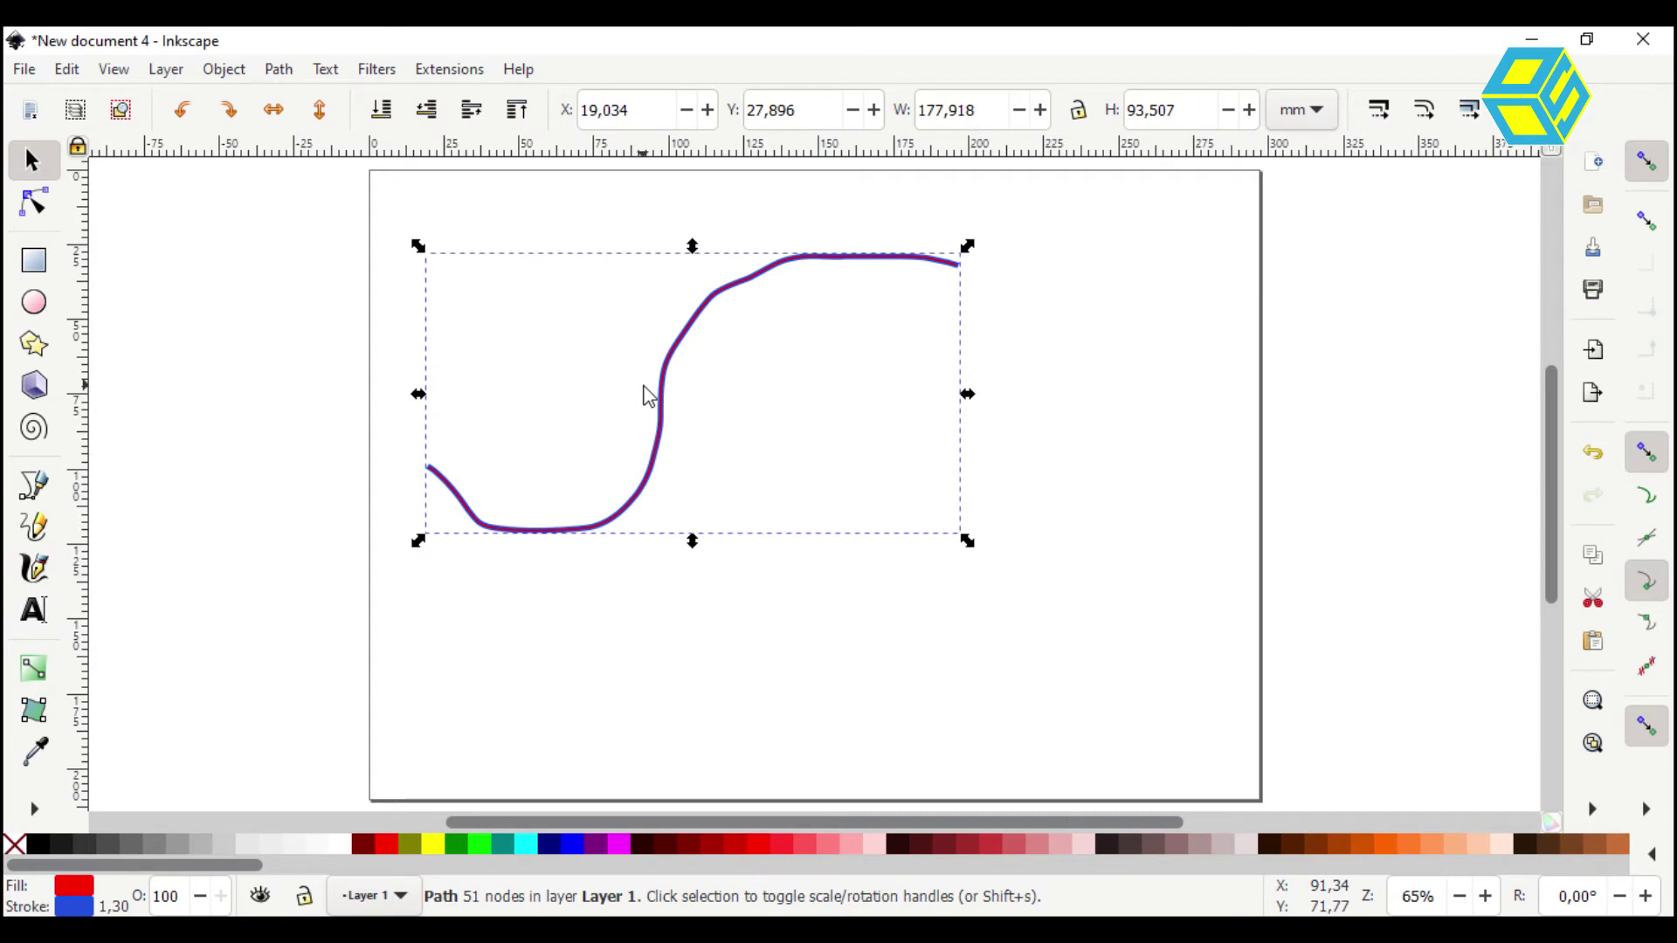
{"action": "key", "text": "plus"}
{"action": "key", "text": "plus"}
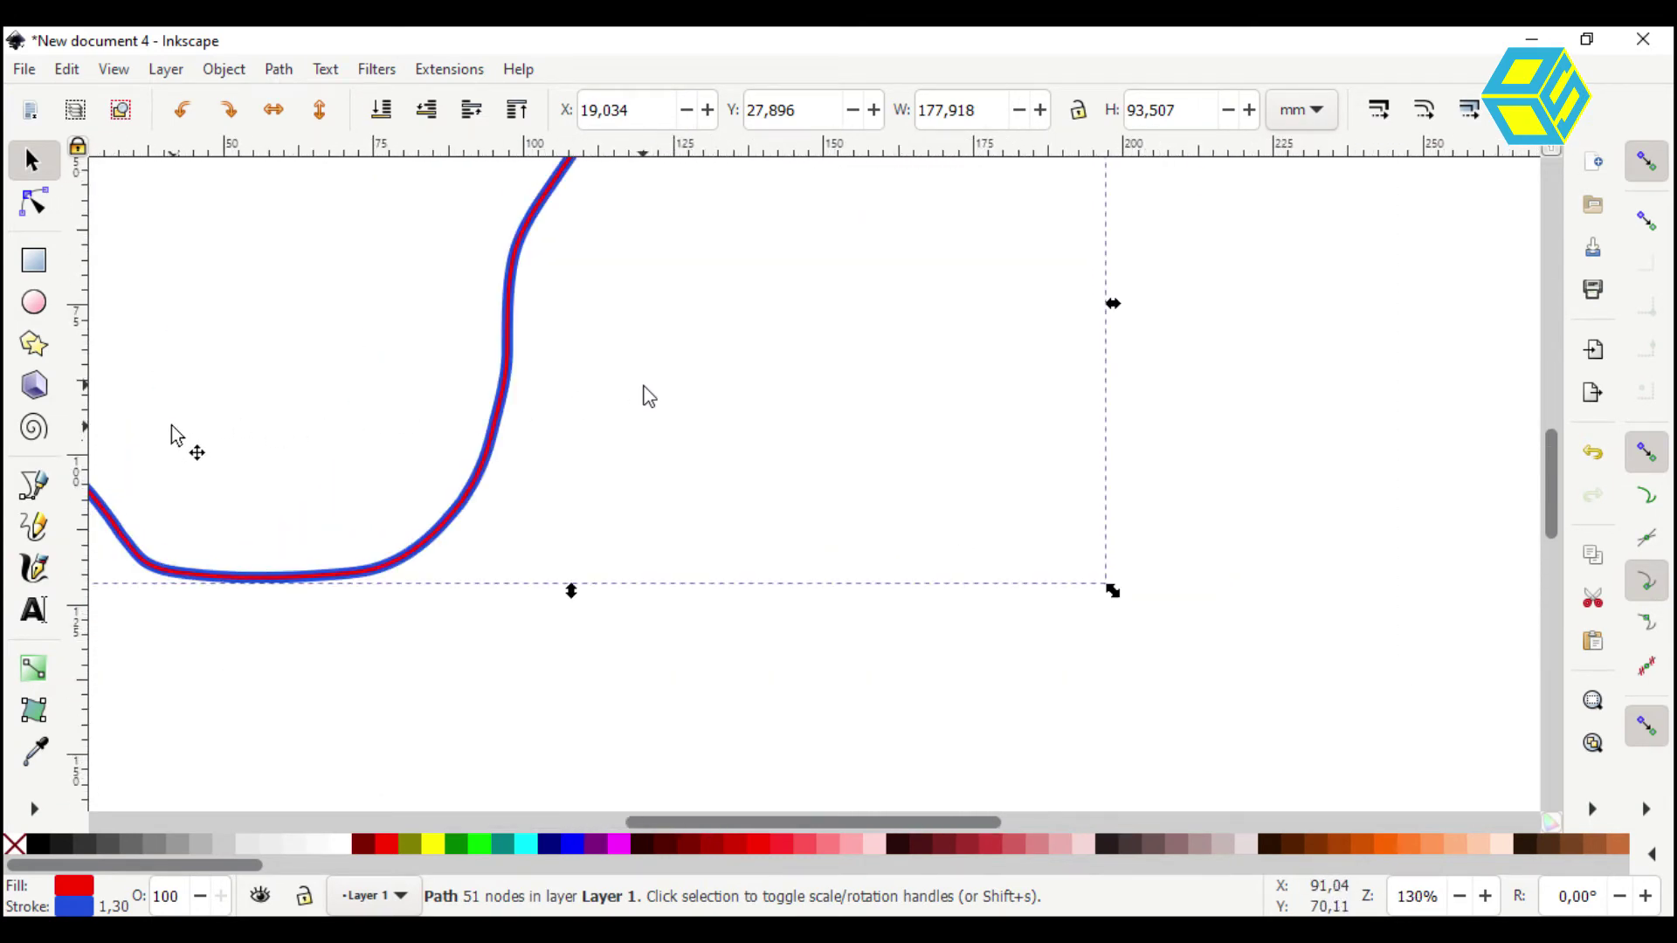
{"action": "key", "text": "plus"}
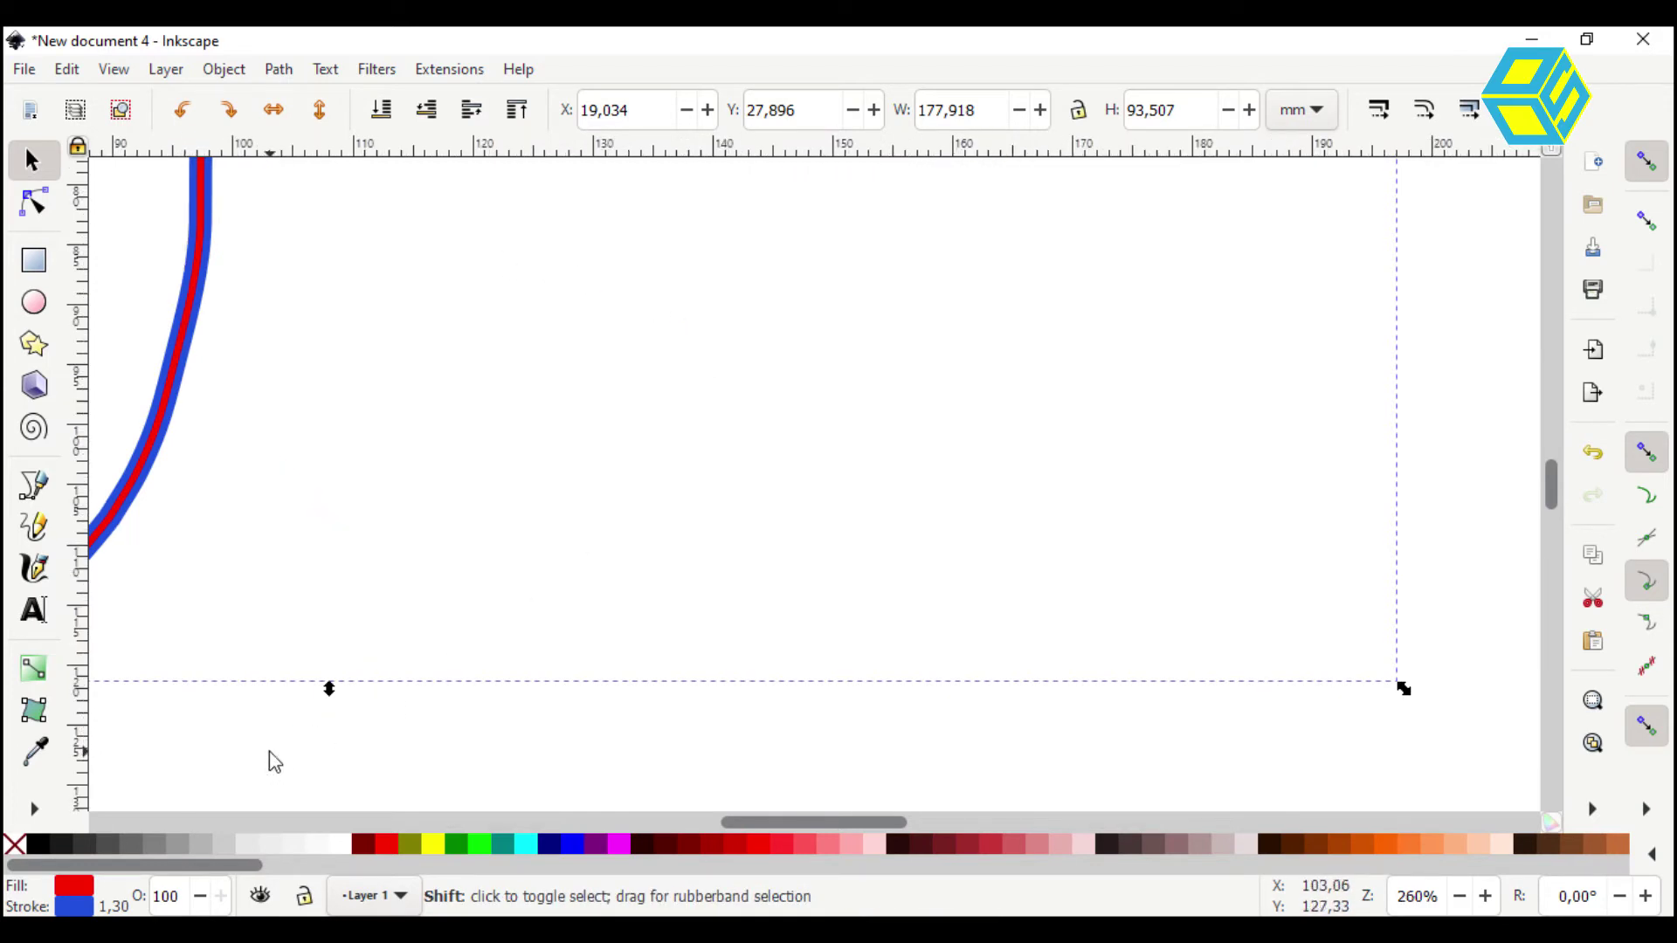
{"action": "key", "text": "Escape"}
{"action": "key", "text": "5"}
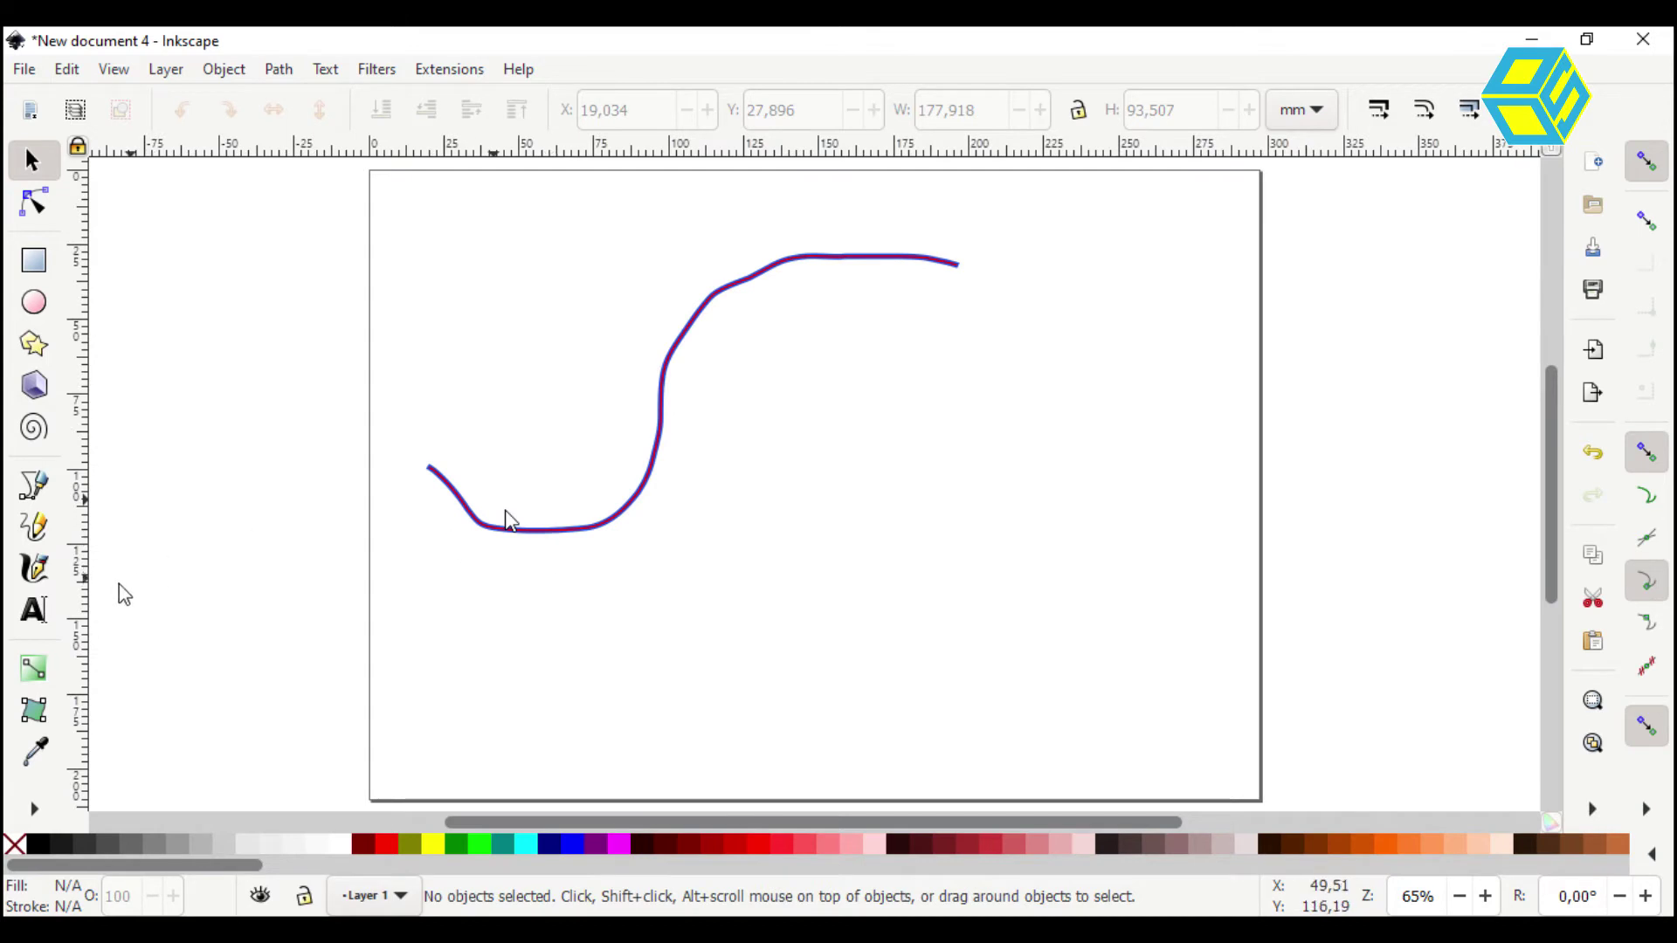
Set the calligraphy pen's thinning to 71 and width to 100, and draw a curved stroke below the first one
{"action": "left_click", "coordinate": [46, 574]}
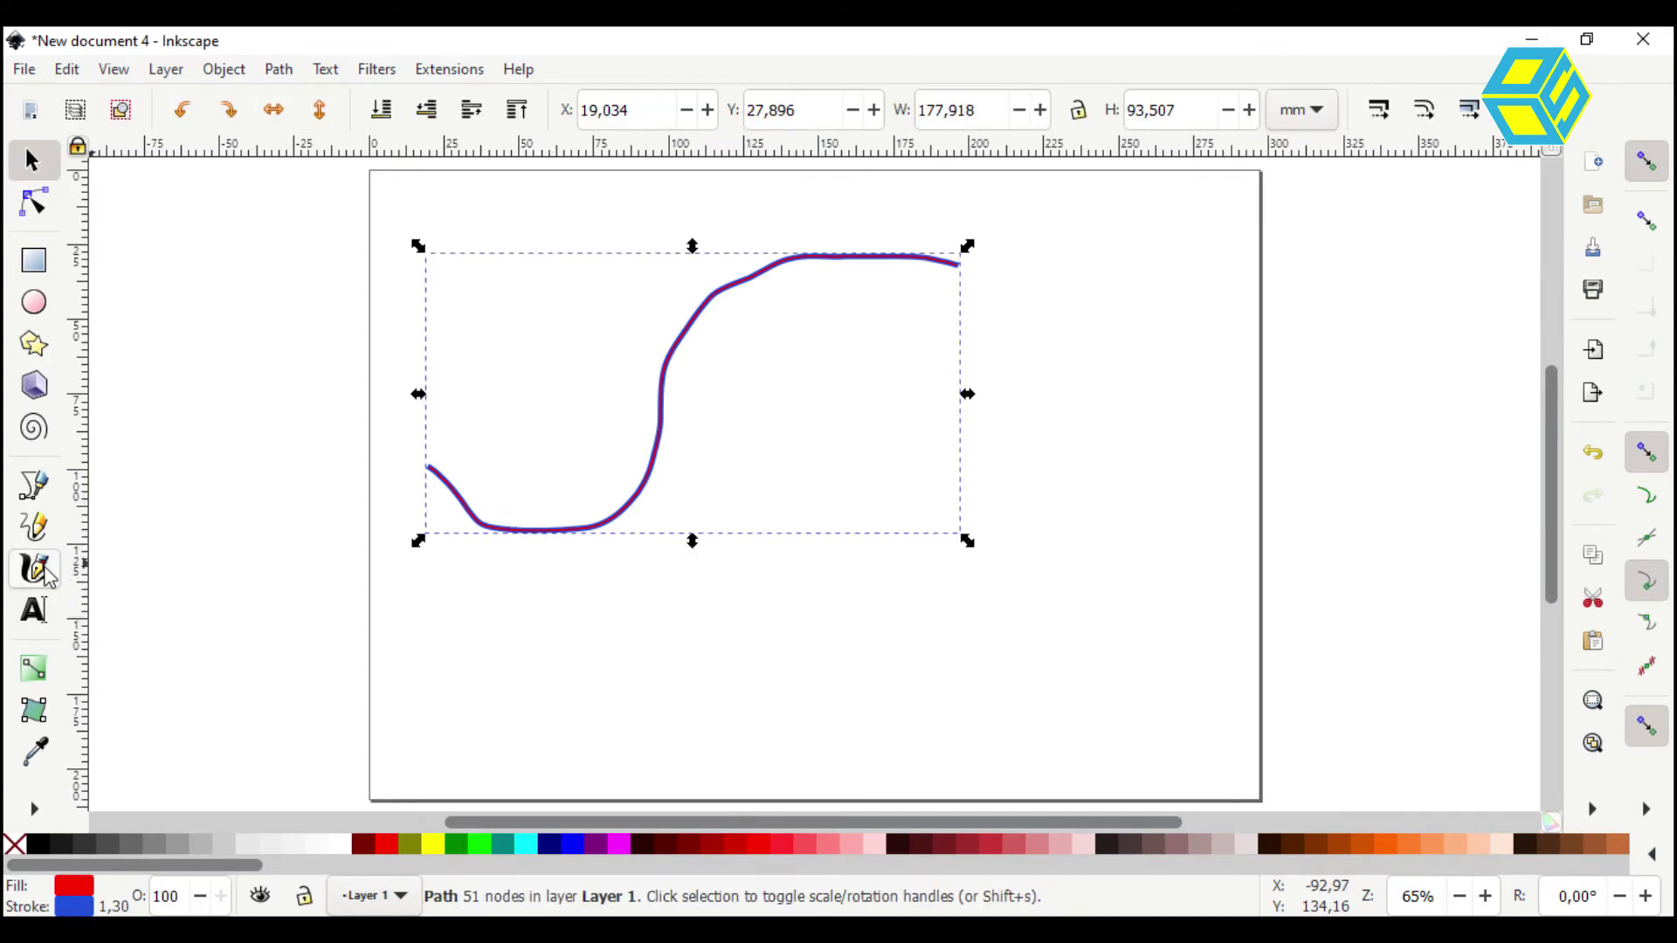
{"action": "left_click", "coordinate": [48, 574]}
{"action": "left_click", "coordinate": [556, 111]}
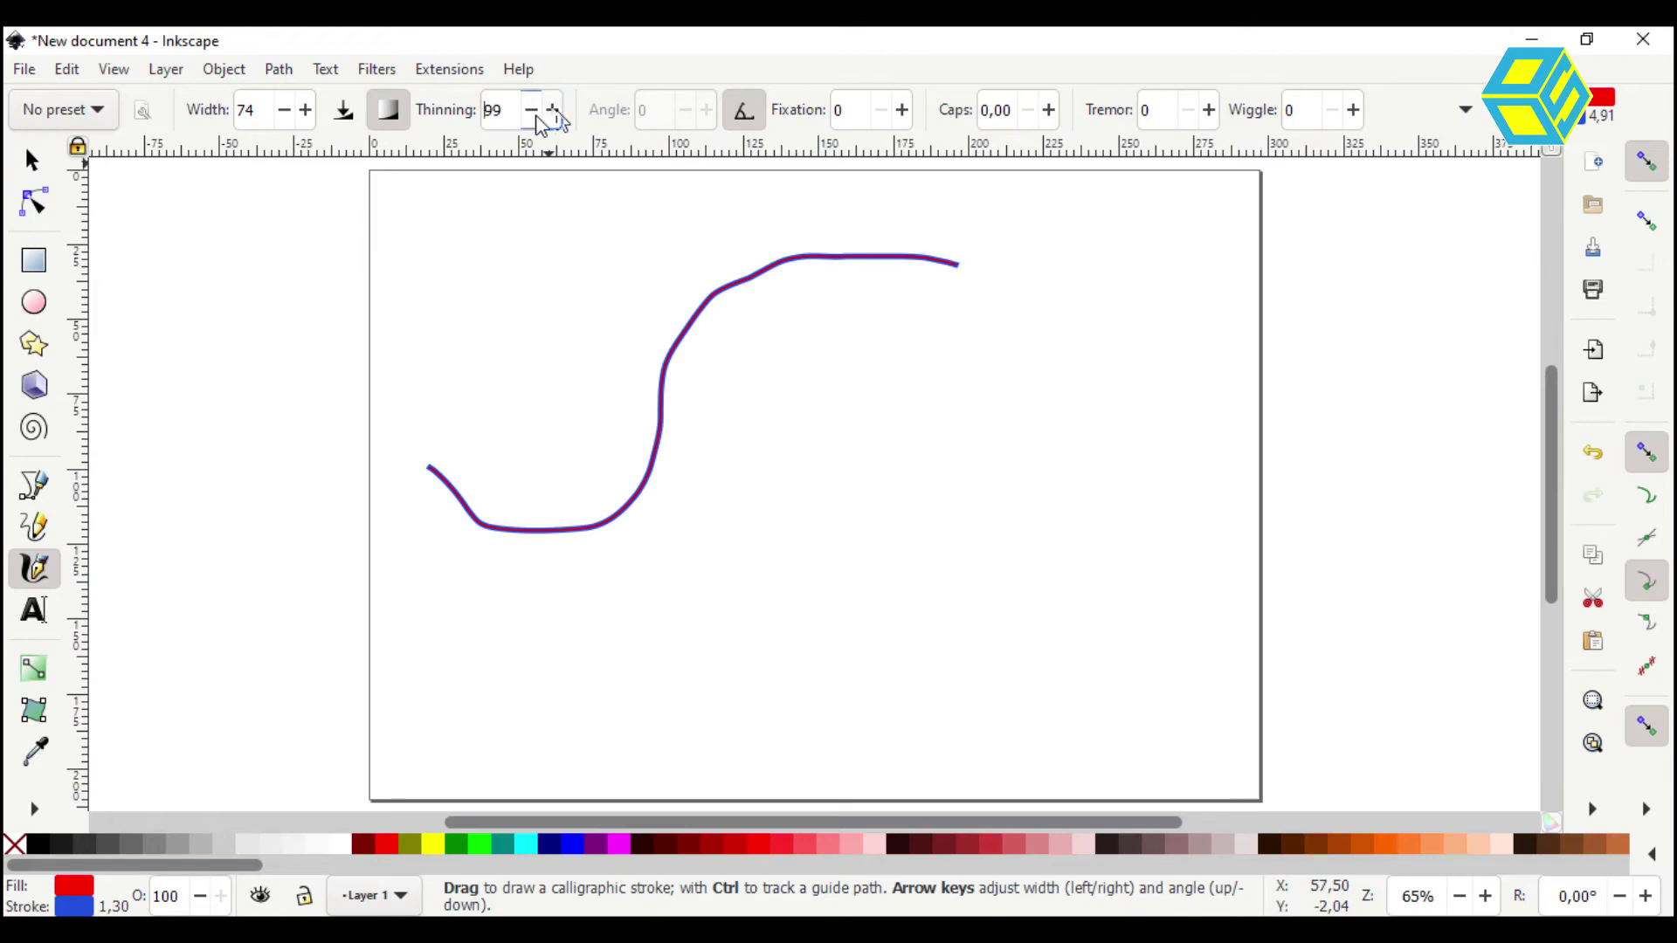
{"action": "triple_click", "coordinate": [531, 110]}
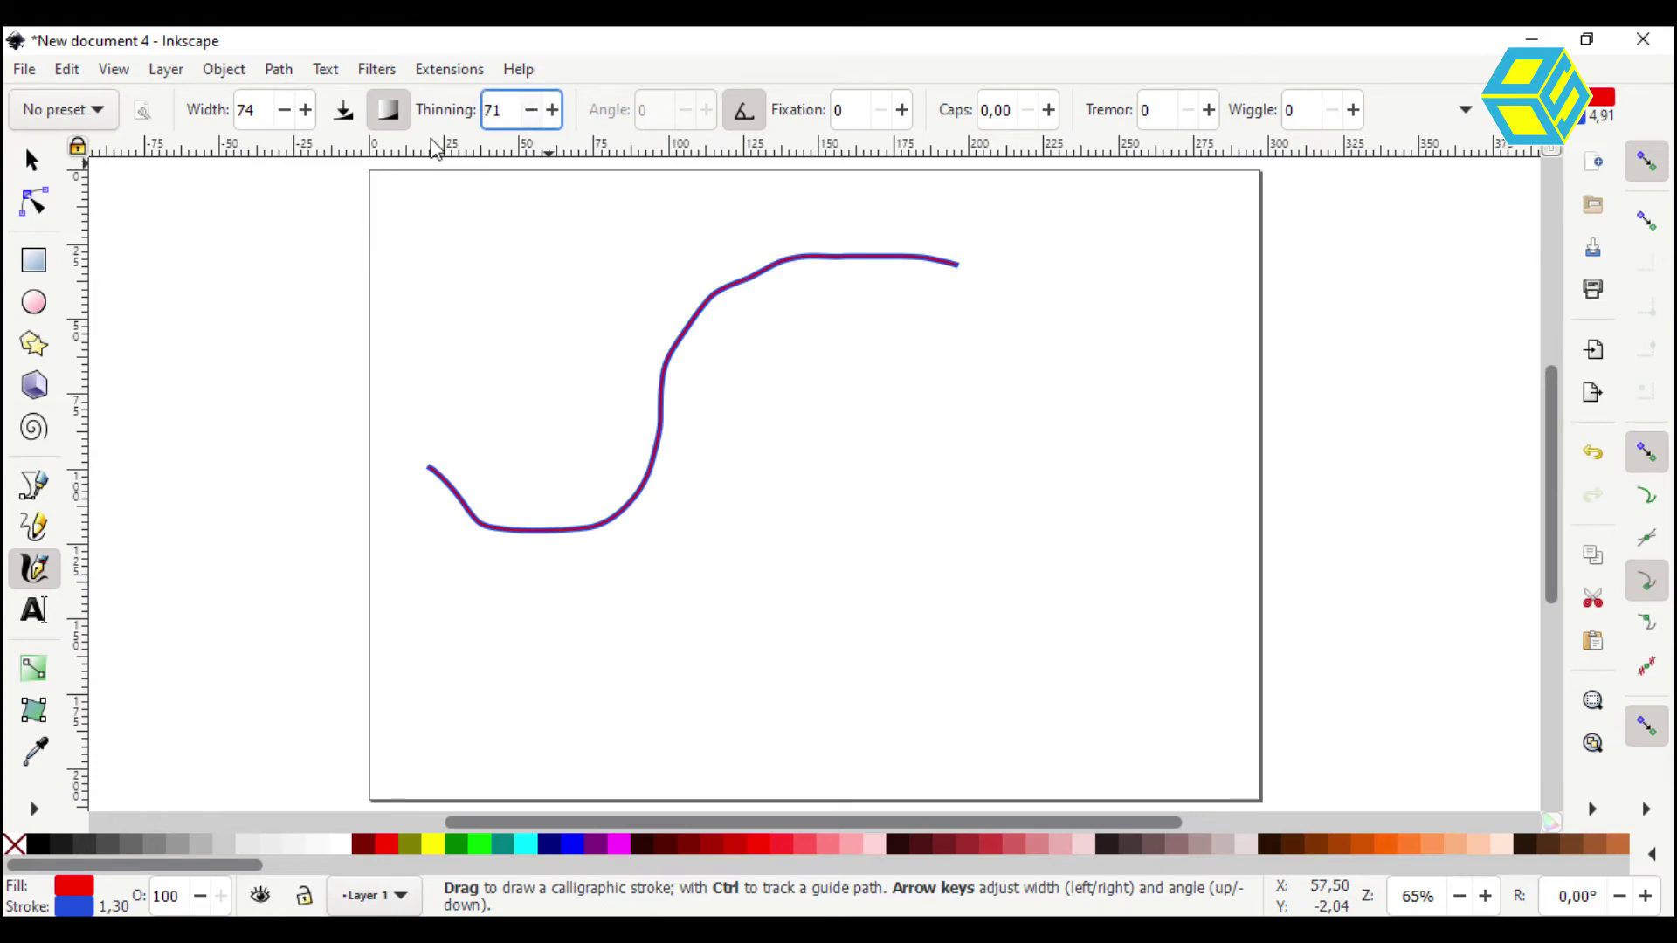
{"action": "left_click", "coordinate": [304, 113]}
{"action": "double_click", "coordinate": [305, 114]}
{"action": "left_click", "coordinate": [304, 113]}
{"action": "left_click", "coordinate": [305, 113]}
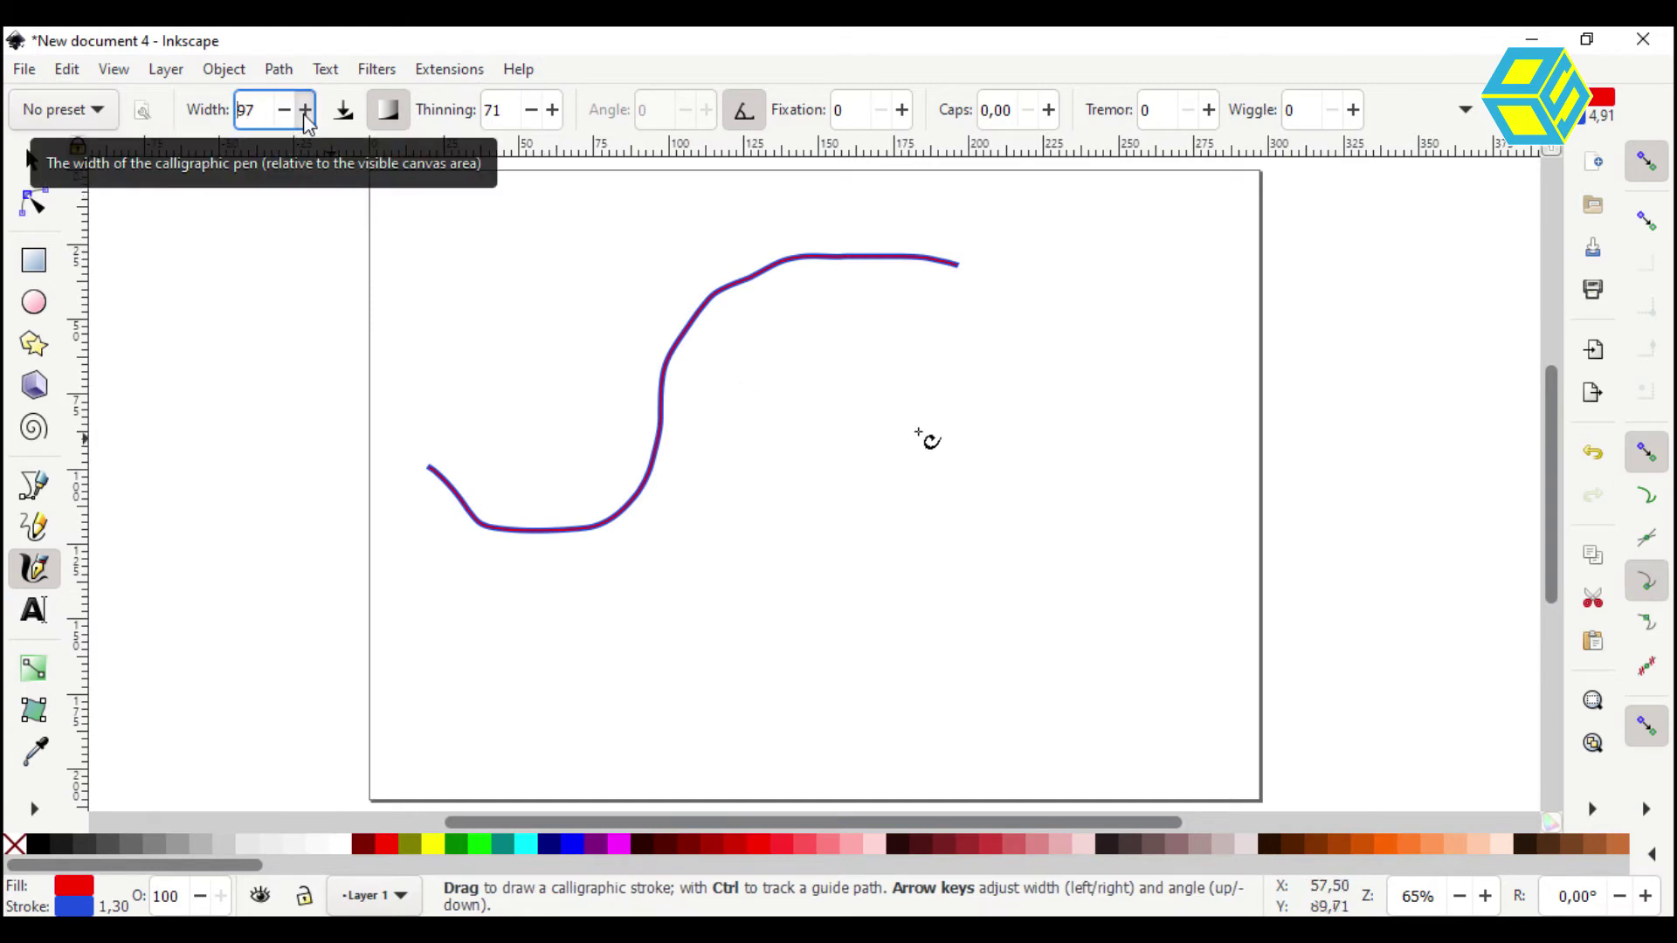
{"action": "left_click_drag", "start_coordinate": [1012, 353], "coordinate": [596, 583]}
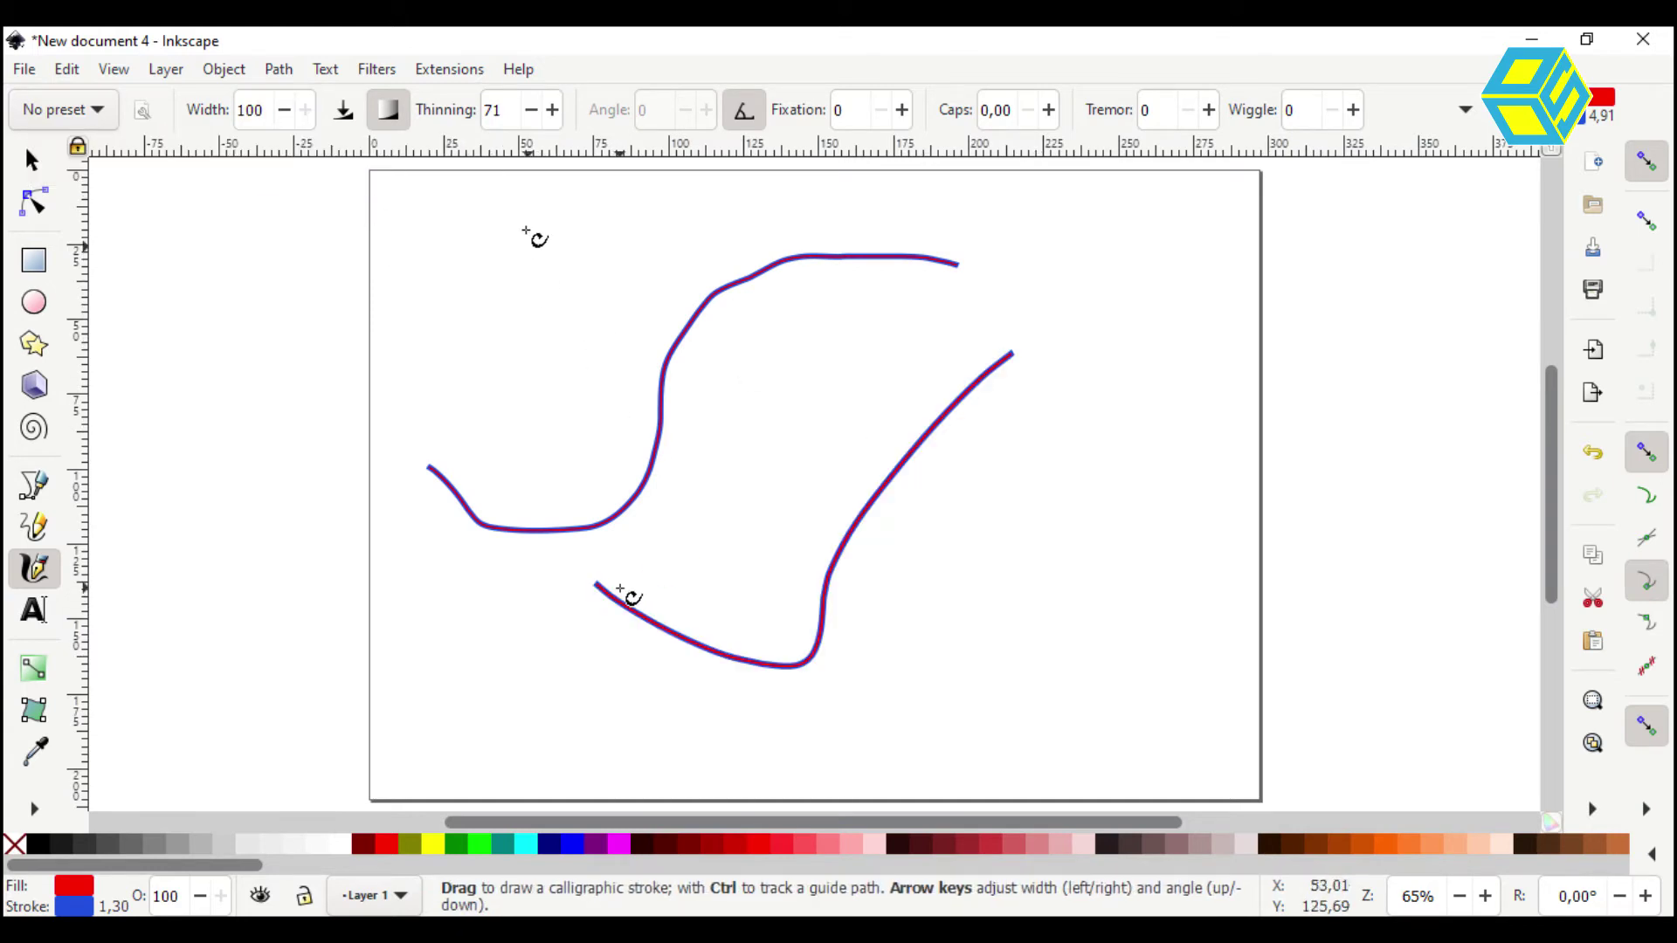
Set the thinning to 53 and draw several calligraphic strokes across the middle and right half of the page
{"action": "left_click", "coordinate": [531, 110]}
{"action": "mouse_move", "coordinate": [862, 314]}
{"action": "left_mouse_down"}
{"action": "mouse_move", "coordinate": [733, 539]}
{"action": "mouse_move", "coordinate": [637, 559]}
{"action": "left_mouse_up"}
{"action": "key", "text": "ctrl+z"}
{"action": "left_click_drag", "start_coordinate": [940, 331], "coordinate": [817, 397]}
{"action": "mouse_move", "coordinate": [1160, 303]}
{"action": "left_mouse_down"}
{"action": "mouse_move", "coordinate": [1065, 410]}
{"action": "mouse_move", "coordinate": [1037, 416]}
{"action": "left_mouse_up"}
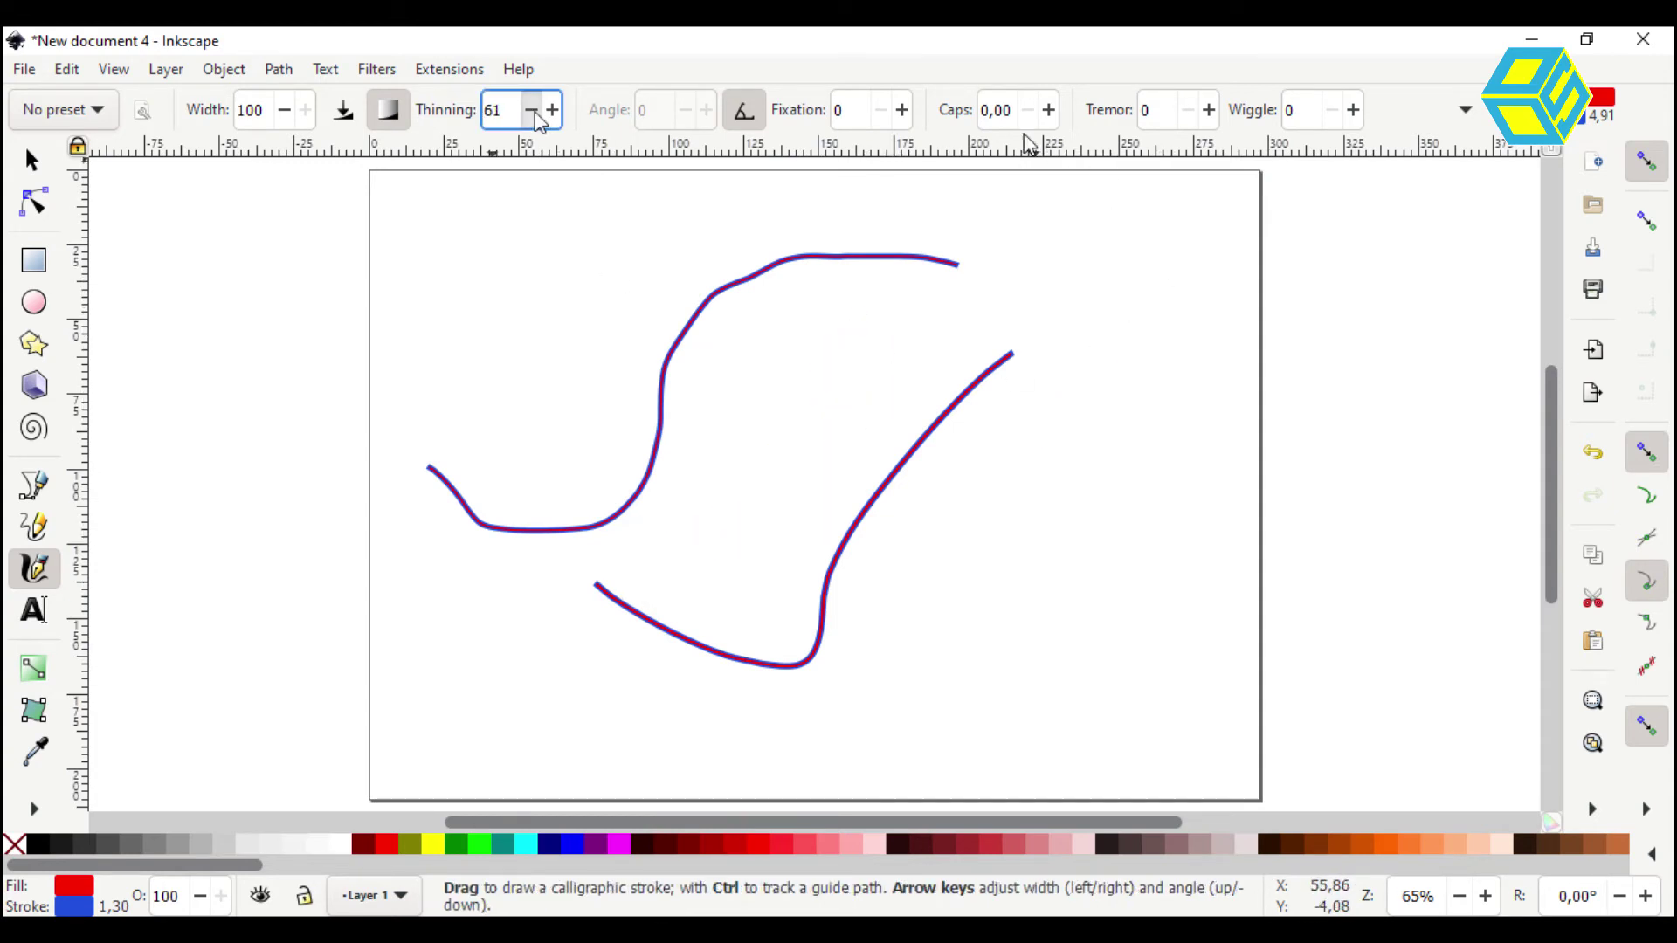
{"action": "mouse_move", "coordinate": [1130, 476]}
{"action": "left_mouse_down"}
{"action": "mouse_move", "coordinate": [1077, 580]}
{"action": "mouse_move", "coordinate": [969, 621]}
{"action": "left_mouse_up"}
{"action": "mouse_move", "coordinate": [1153, 408]}
{"action": "left_mouse_down"}
{"action": "mouse_move", "coordinate": [985, 502]}
{"action": "mouse_move", "coordinate": [1138, 590]}
{"action": "mouse_move", "coordinate": [1094, 660]}
{"action": "left_mouse_up"}
Set the pen fixation to 100 and draw several calligraphic strokes in the left half of the page
{"action": "left_click", "coordinate": [901, 109]}
{"action": "left_click", "coordinate": [902, 109]}
{"action": "left_click", "coordinate": [901, 110]}
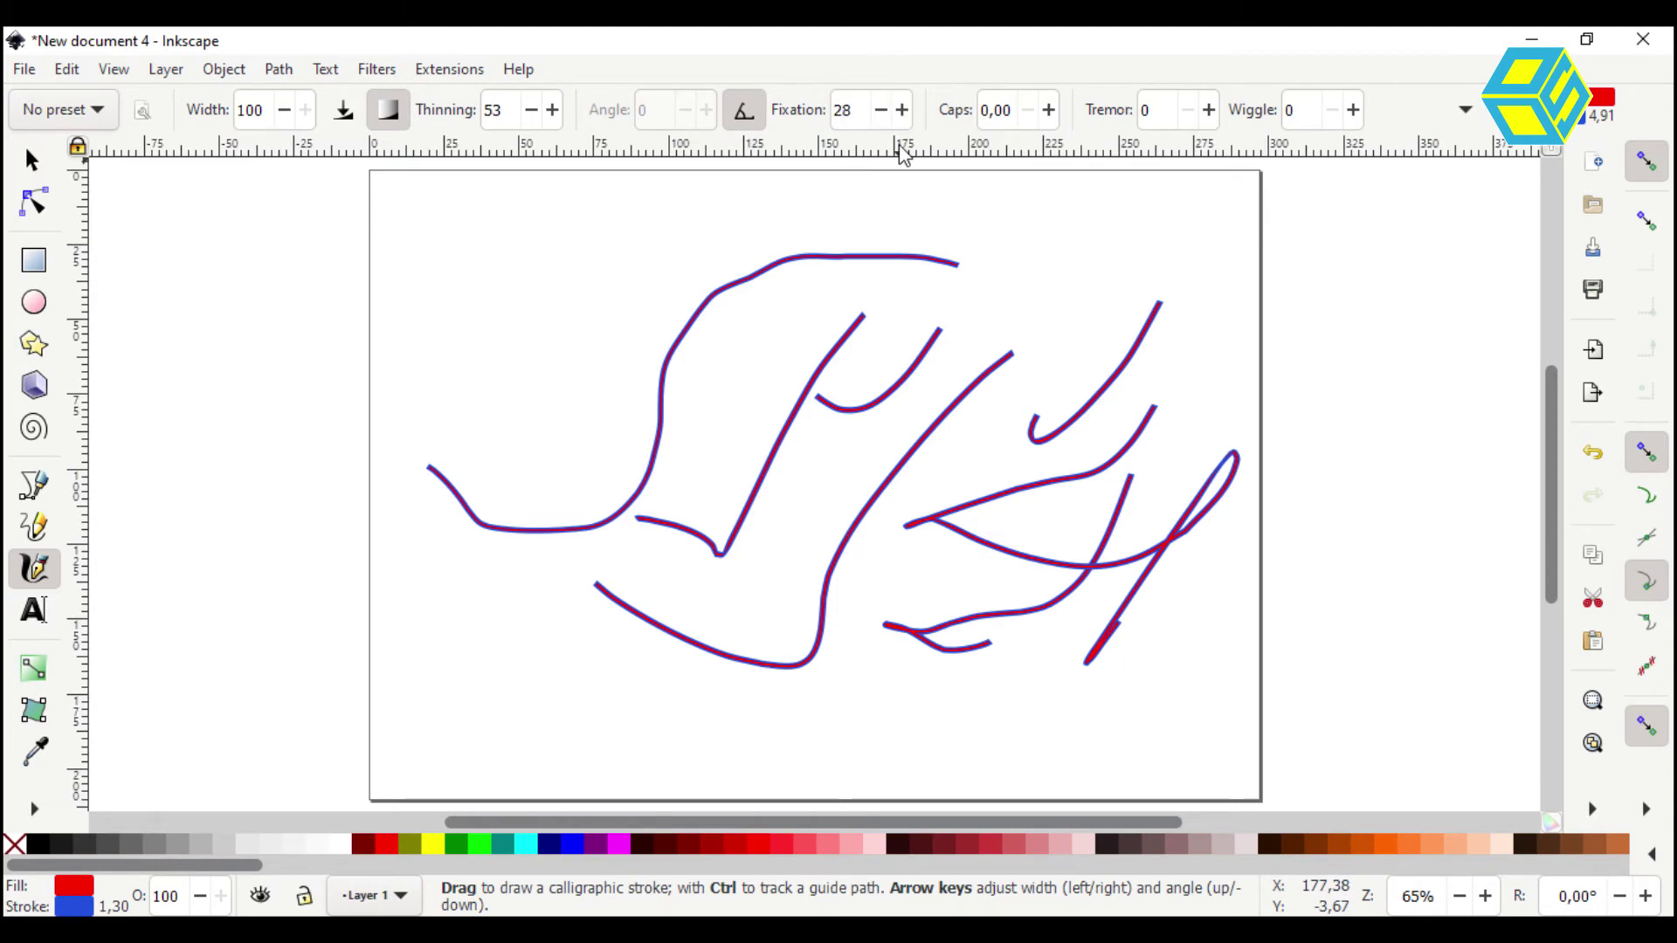
{"action": "left_click", "coordinate": [902, 109]}
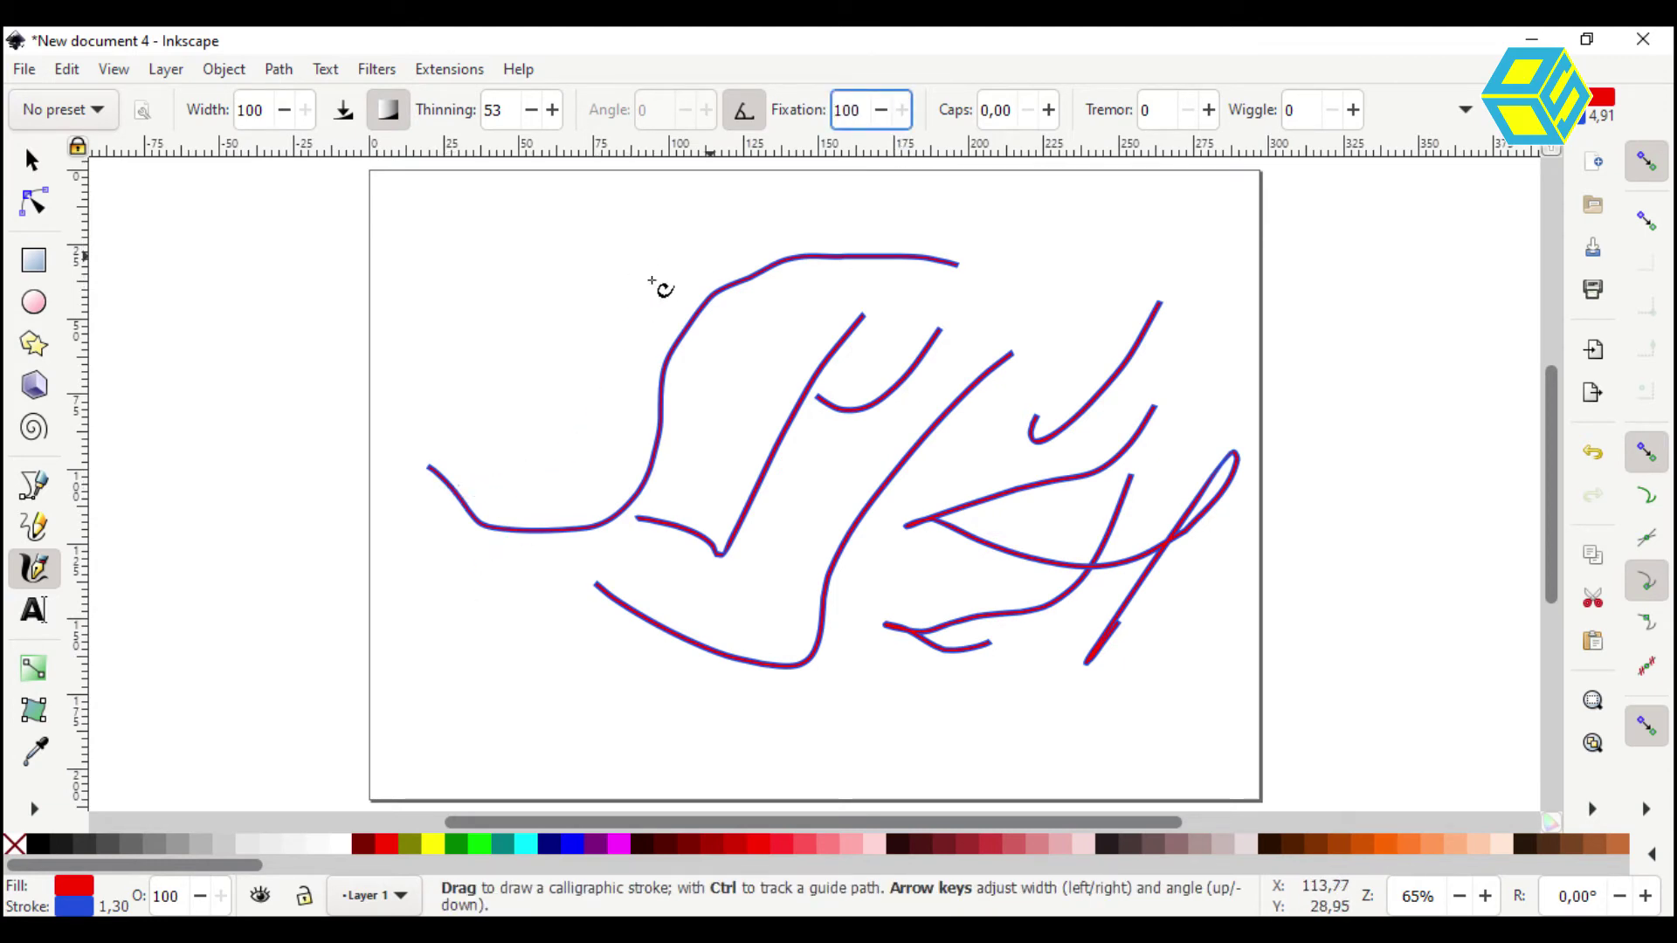
{"action": "mouse_move", "coordinate": [731, 591]}
{"action": "left_mouse_down"}
{"action": "mouse_move", "coordinate": [499, 764]}
{"action": "mouse_move", "coordinate": [403, 755]}
{"action": "left_mouse_up"}
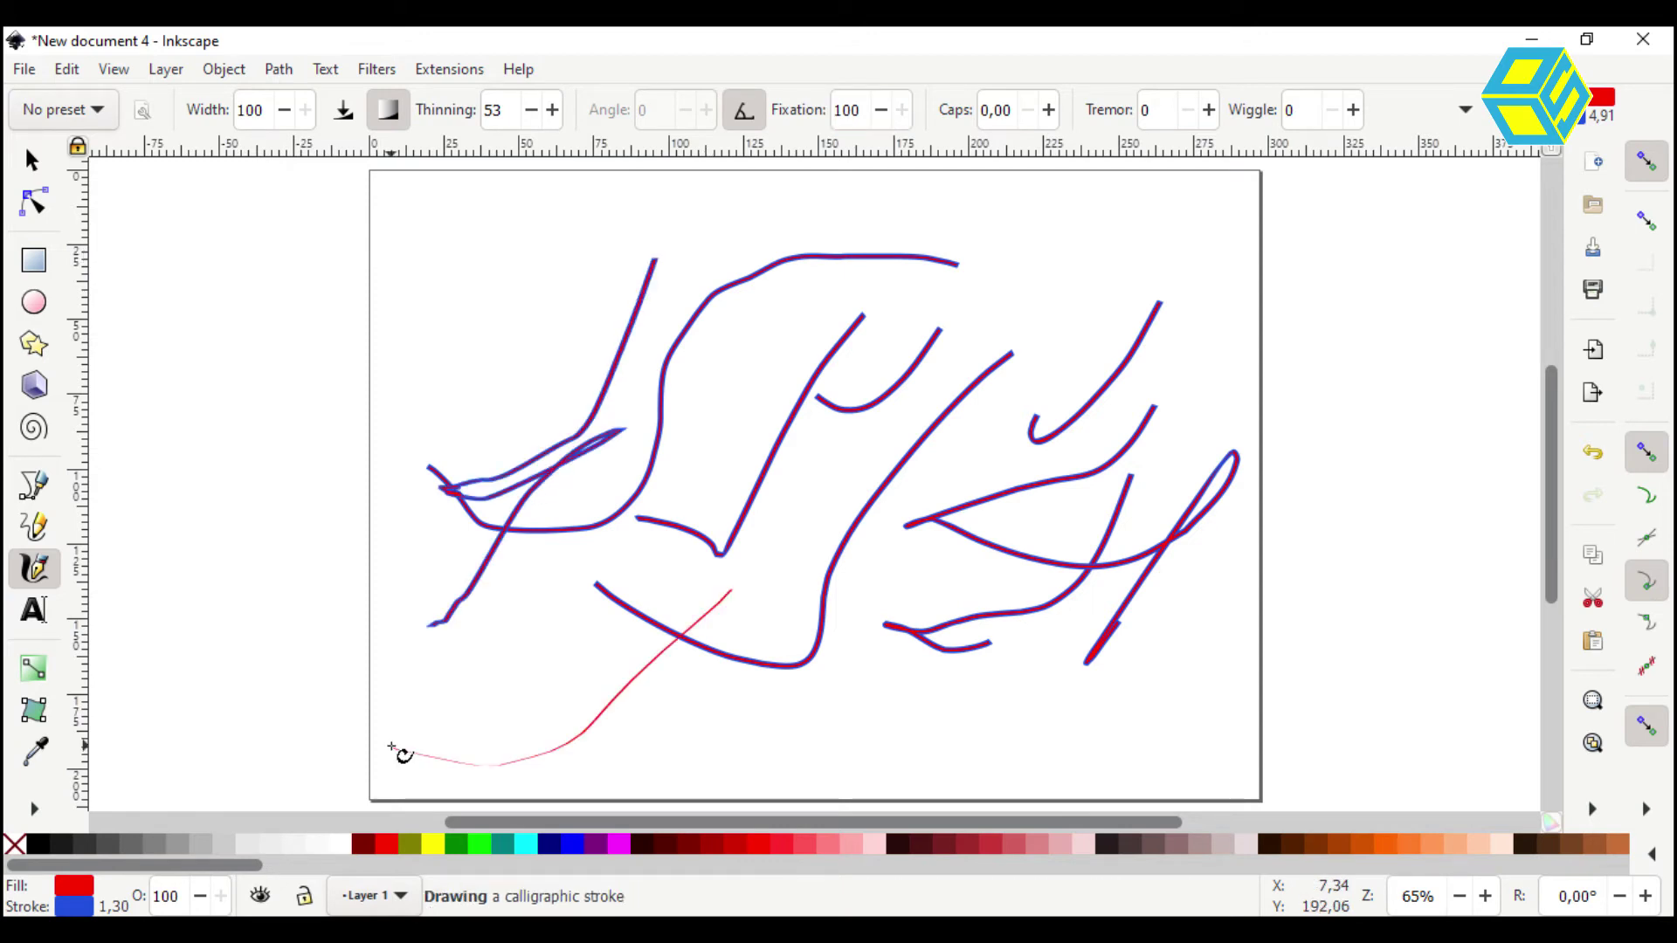
{"action": "left_click_drag", "start_coordinate": [391, 747], "coordinate": [391, 747]}
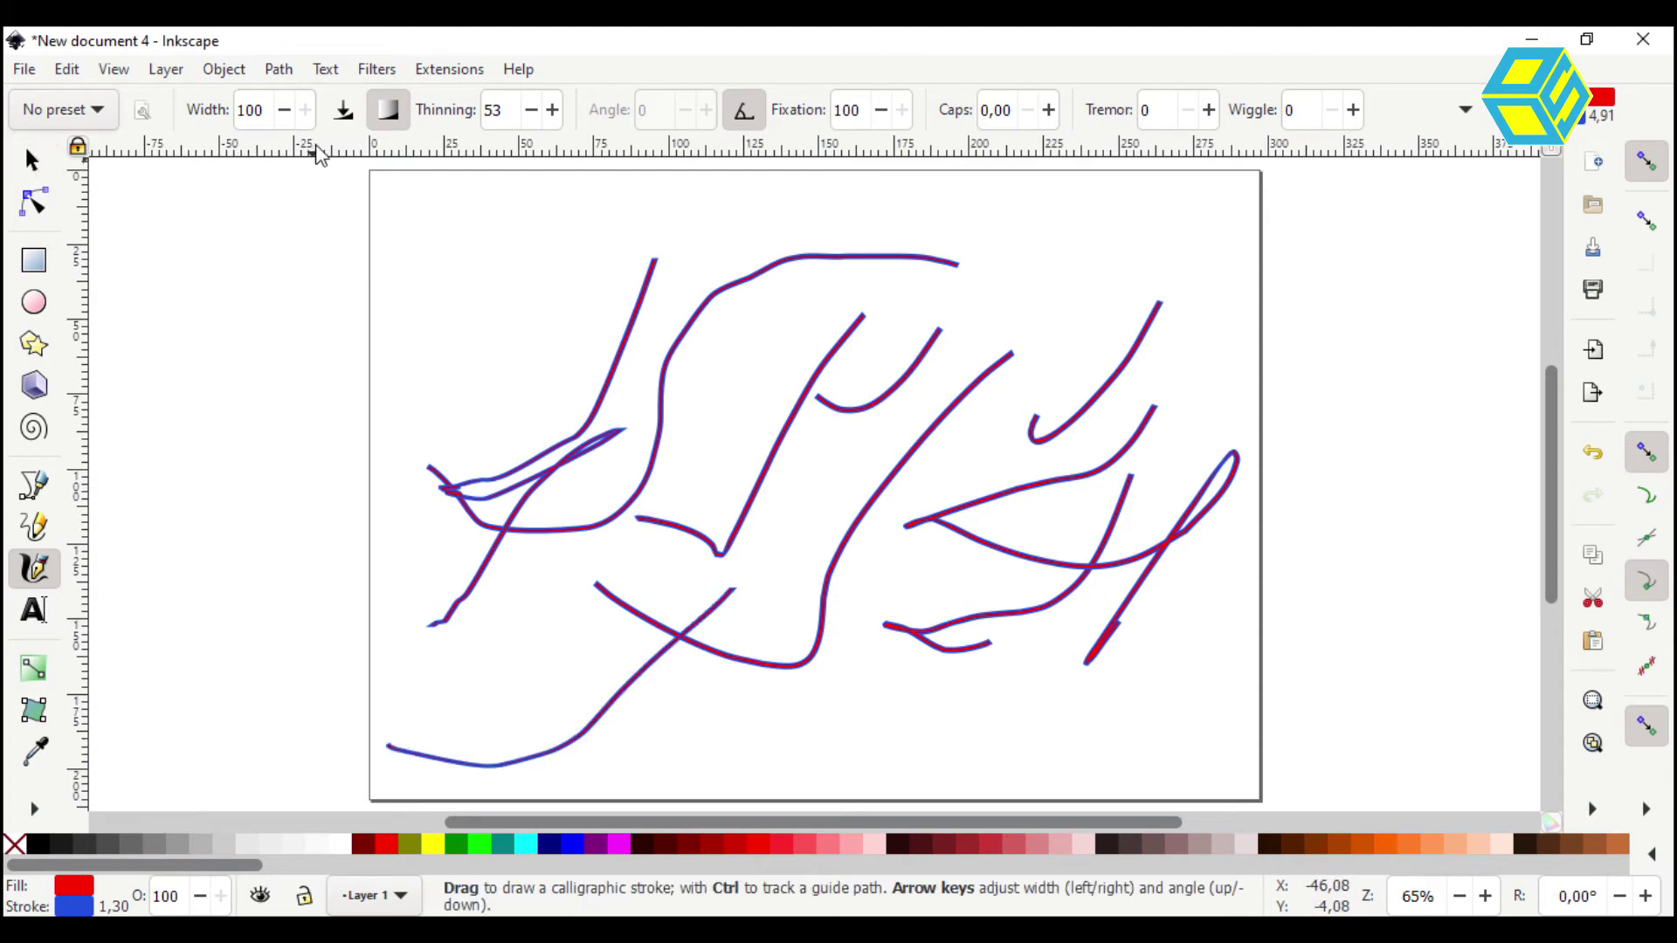
{"action": "mouse_move", "coordinate": [541, 237]}
{"action": "left_mouse_down"}
{"action": "mouse_move", "coordinate": [423, 377]}
{"action": "mouse_move", "coordinate": [556, 335]}
{"action": "left_mouse_up"}
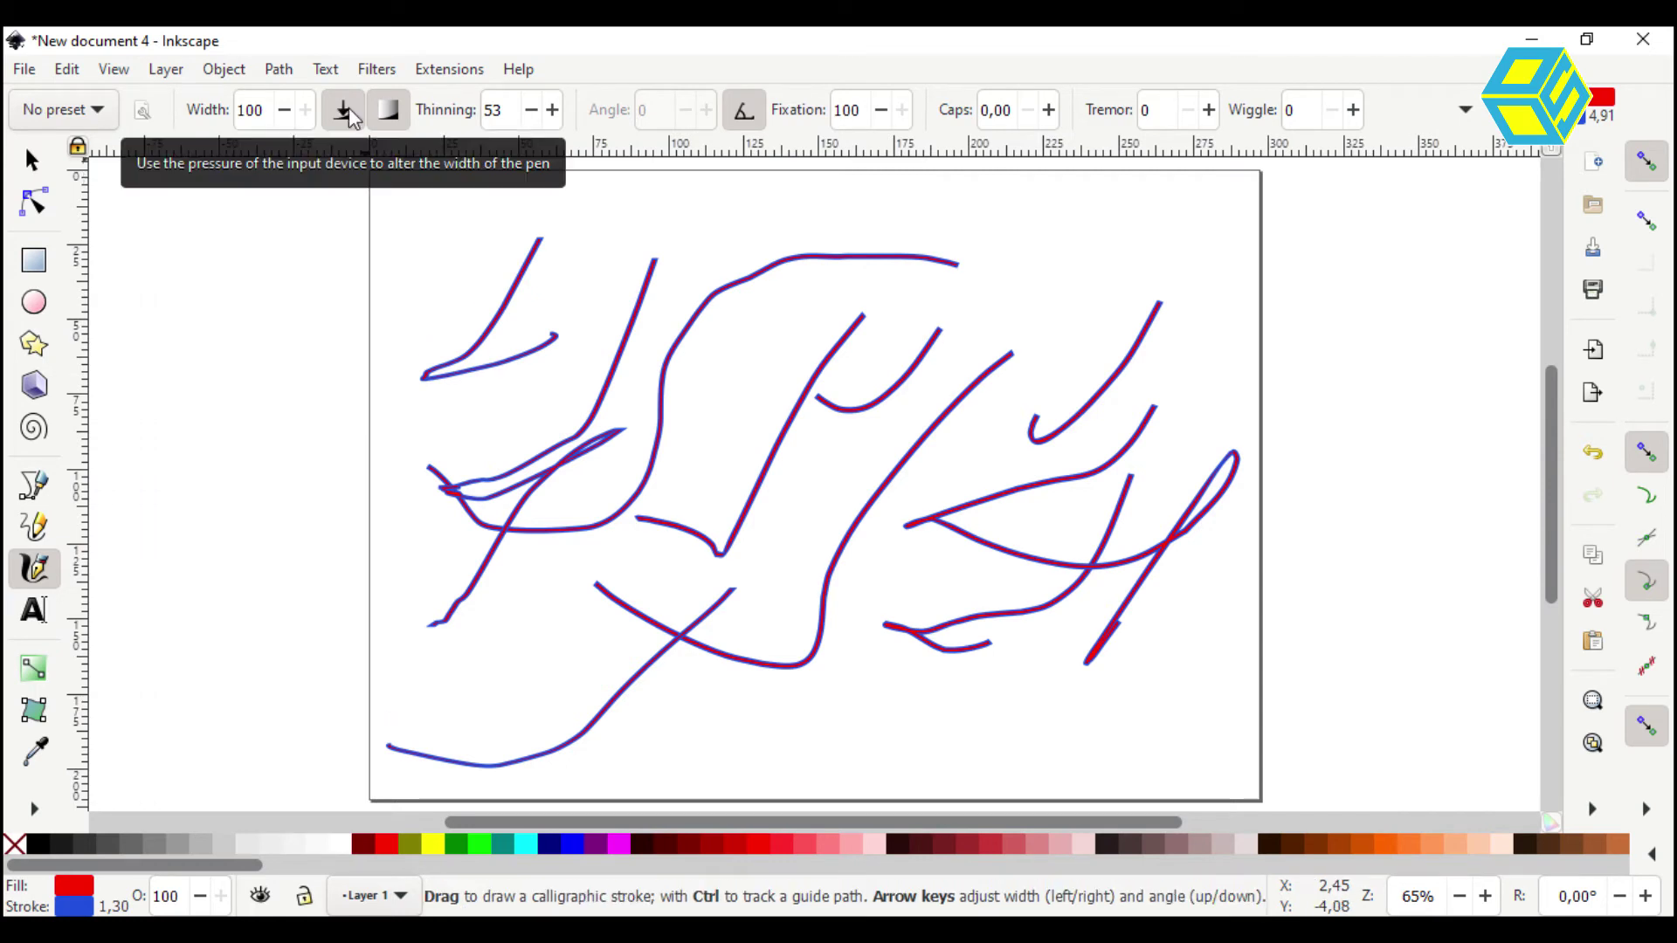
Enable pressure-dependent pen width, set the width to 54 and draw long strokes across the left half of the page
{"action": "left_click_drag", "start_coordinate": [461, 241], "coordinate": [332, 352]}
{"action": "left_click", "coordinate": [280, 114]}
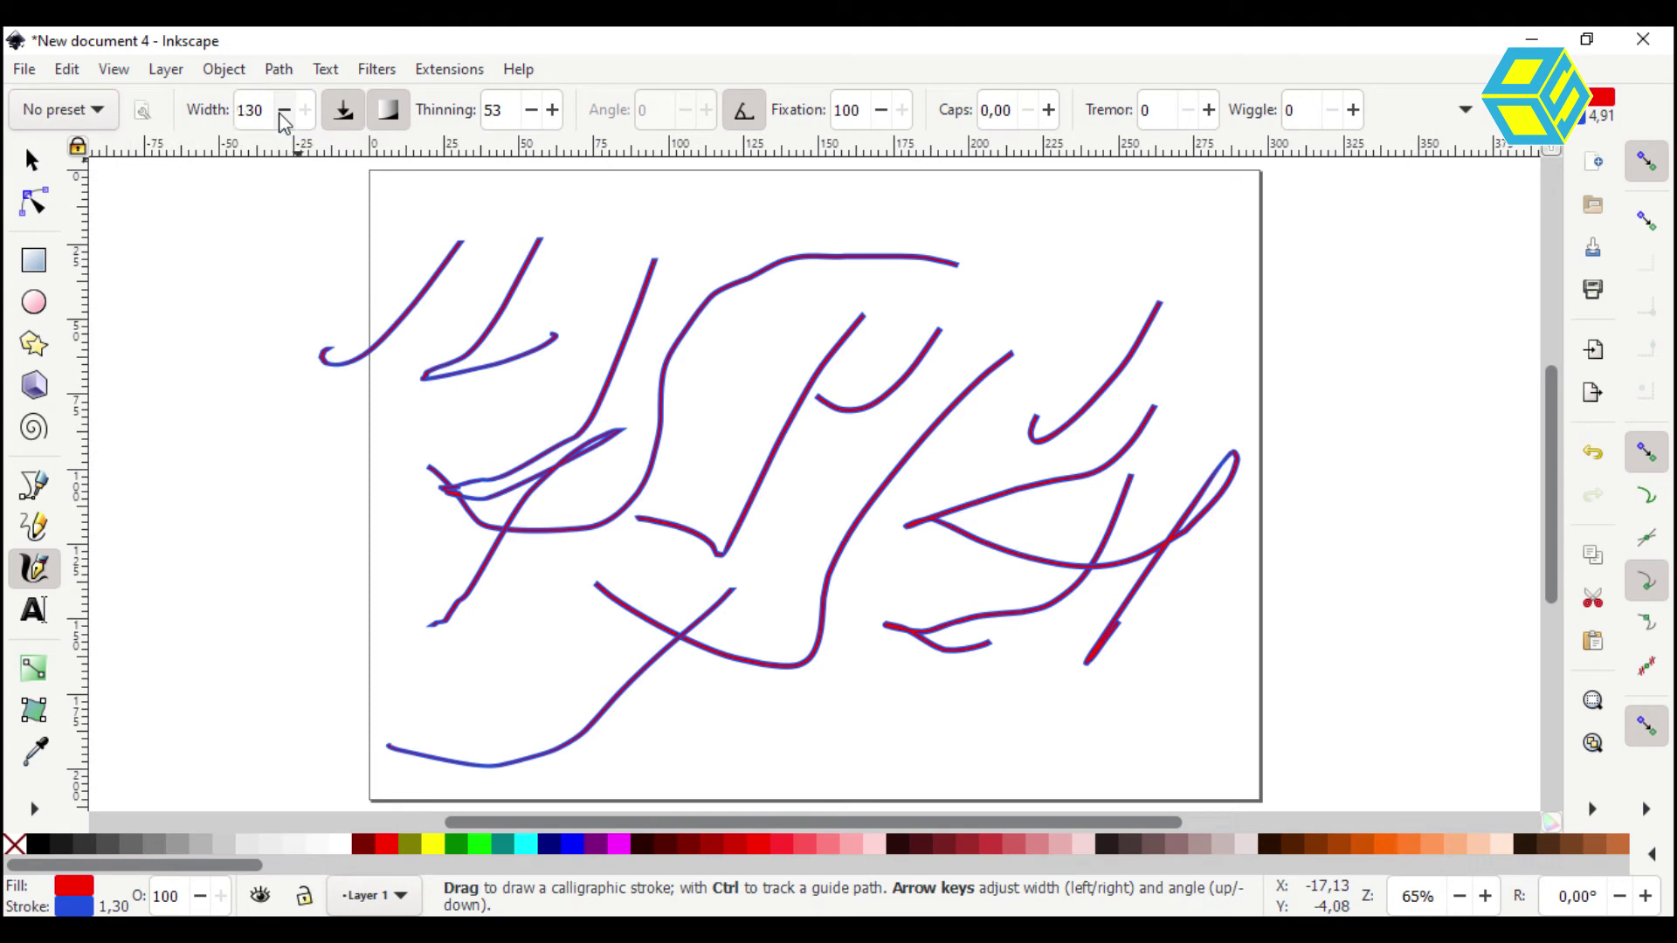
{"action": "mouse_move", "coordinate": [454, 482]}
{"action": "left_mouse_down"}
{"action": "mouse_move", "coordinate": [635, 366]}
{"action": "mouse_move", "coordinate": [690, 256]}
{"action": "left_mouse_up"}
{"action": "mouse_move", "coordinate": [760, 245]}
{"action": "left_mouse_down"}
{"action": "mouse_move", "coordinate": [554, 592]}
{"action": "mouse_move", "coordinate": [410, 663]}
{"action": "left_mouse_up"}
{"action": "key", "text": "ctrl+z"}
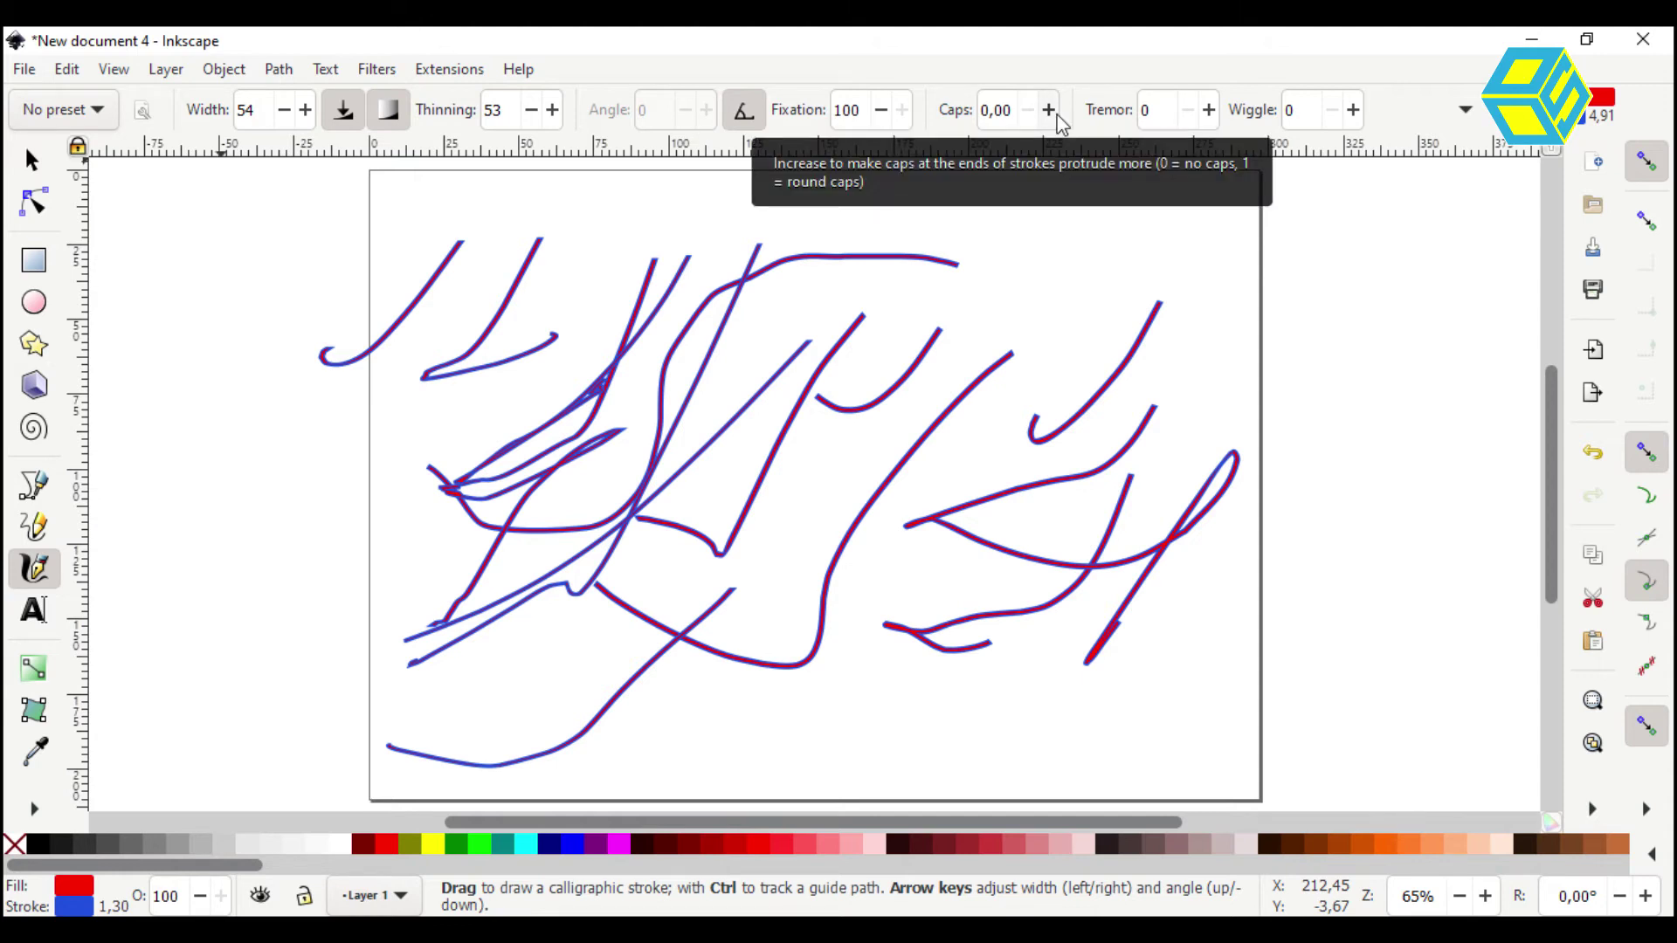
Set the caps to 1,63 and draw two long calligraphic strokes from the page's upper right toward its middle
{"action": "left_click", "coordinate": [1052, 117]}
{"action": "left_click", "coordinate": [1050, 118]}
{"action": "left_click", "coordinate": [1048, 118]}
{"action": "left_click", "coordinate": [1051, 119]}
{"action": "left_click_drag", "start_coordinate": [1173, 227], "coordinate": [1161, 308]}
{"action": "left_click_drag", "start_coordinate": [1043, 439], "coordinate": [819, 509]}
{"action": "left_click_drag", "start_coordinate": [1238, 321], "coordinate": [799, 615]}
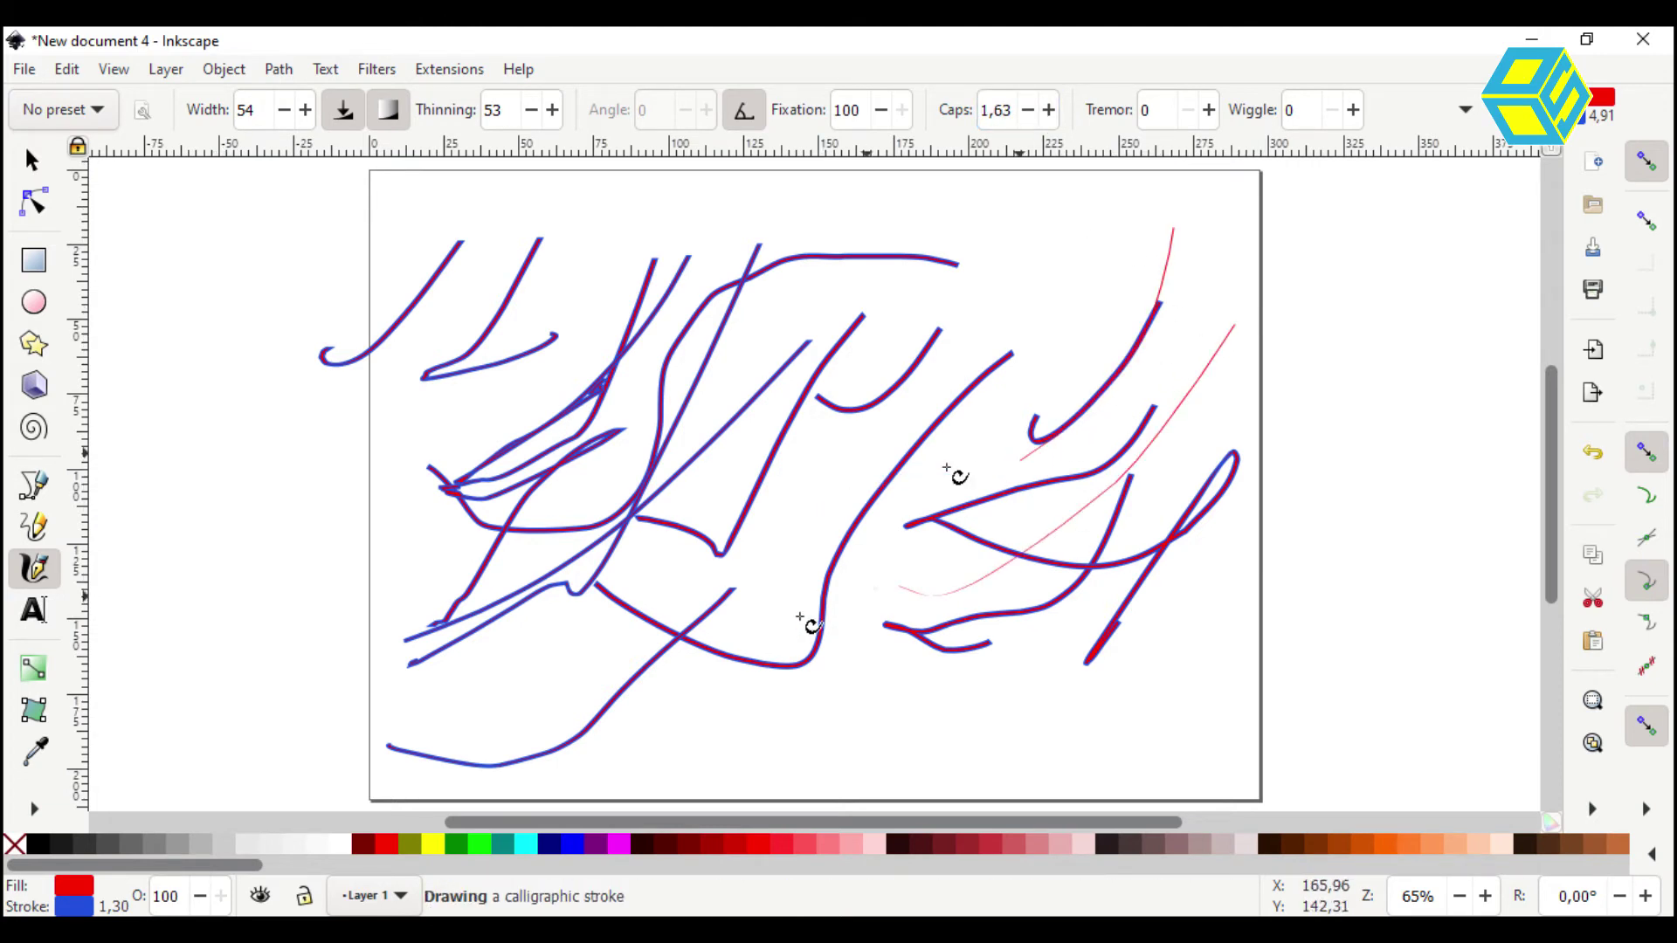
Set the tremor to 100 and draw rugged strokes in the upper right and lower right of the page
{"action": "left_click", "coordinate": [1213, 111]}
{"action": "left_click", "coordinate": [1210, 111]}
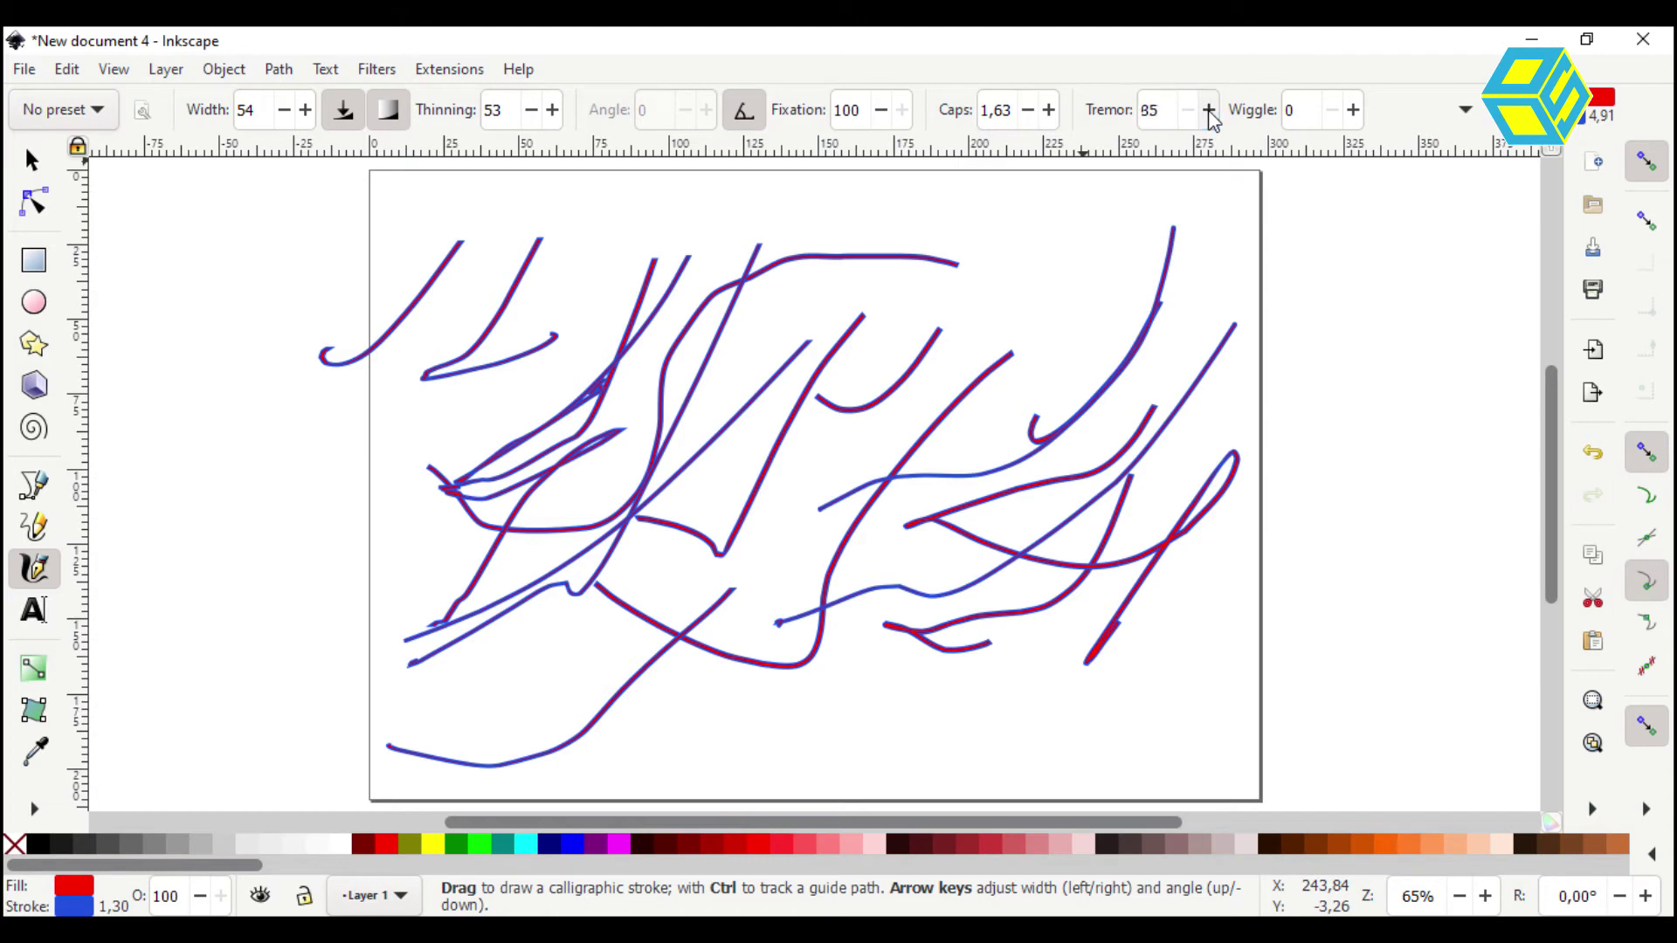
{"action": "left_click", "coordinate": [1210, 110]}
{"action": "mouse_move", "coordinate": [1235, 245]}
{"action": "left_mouse_down"}
{"action": "mouse_move", "coordinate": [1202, 302]}
{"action": "mouse_move", "coordinate": [834, 377]}
{"action": "left_mouse_up"}
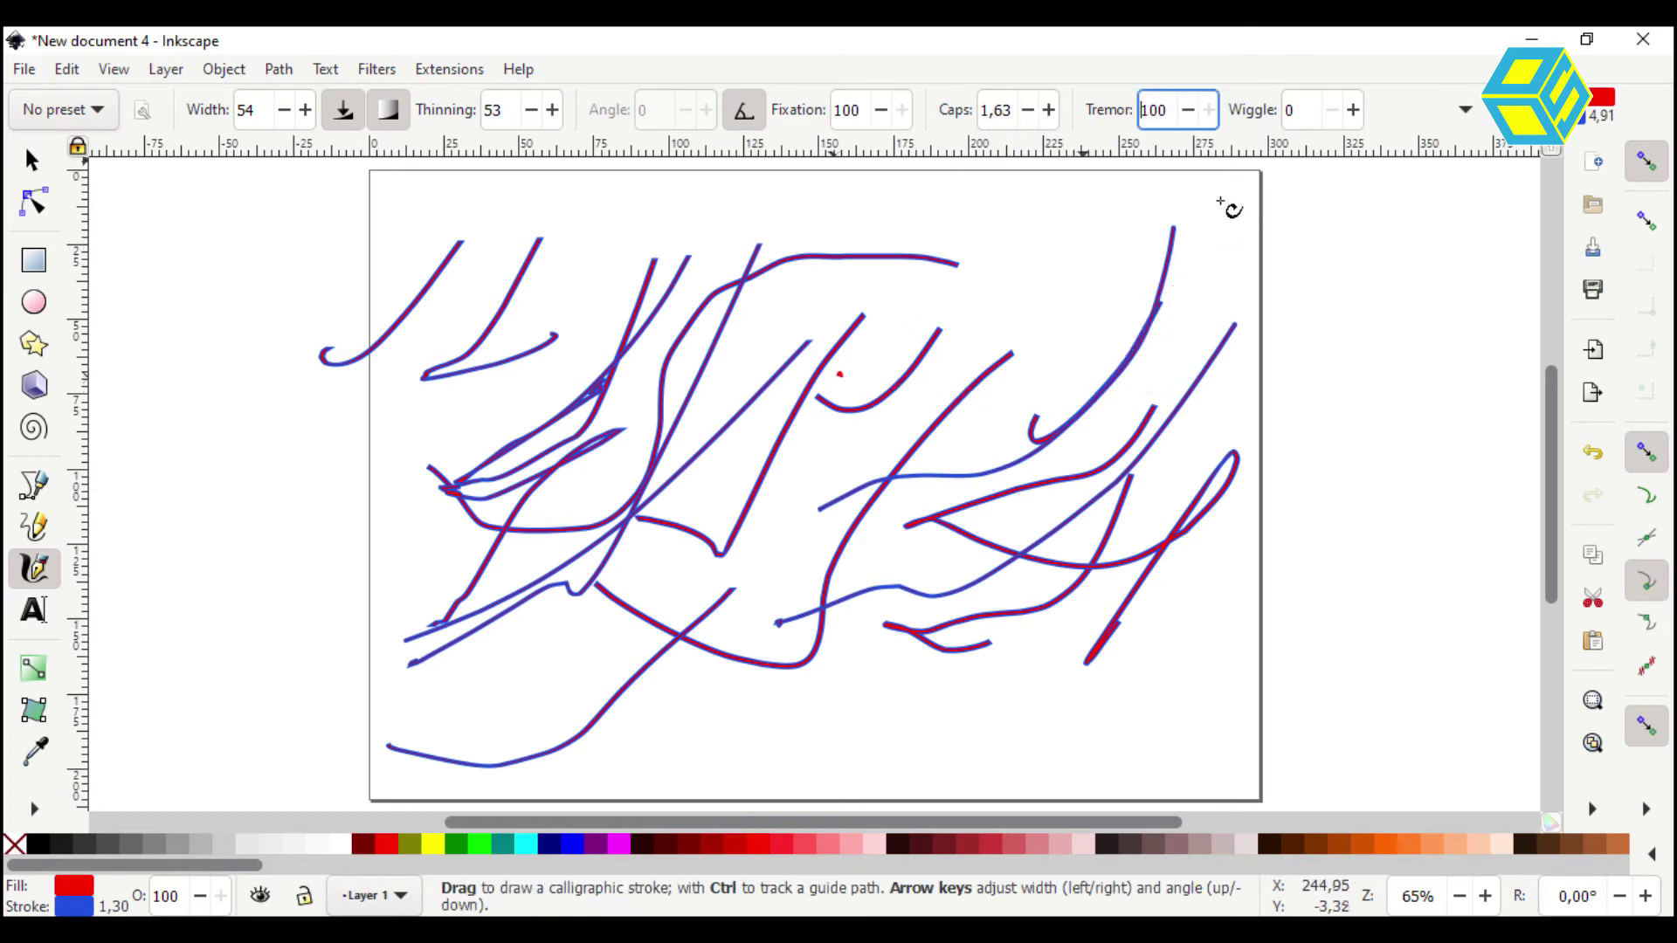
{"action": "mouse_move", "coordinate": [1198, 601]}
{"action": "left_mouse_down"}
{"action": "mouse_move", "coordinate": [1144, 696]}
{"action": "mouse_move", "coordinate": [889, 746]}
{"action": "left_mouse_up"}
{"action": "left_click_drag", "start_coordinate": [947, 696], "coordinate": [785, 736]}
Set the tremor to 80, draw a rugged stroke beyond the page's right edge, and set the caps to 5,00
{"action": "left_click", "coordinate": [1188, 110]}
{"action": "left_click", "coordinate": [1188, 110]}
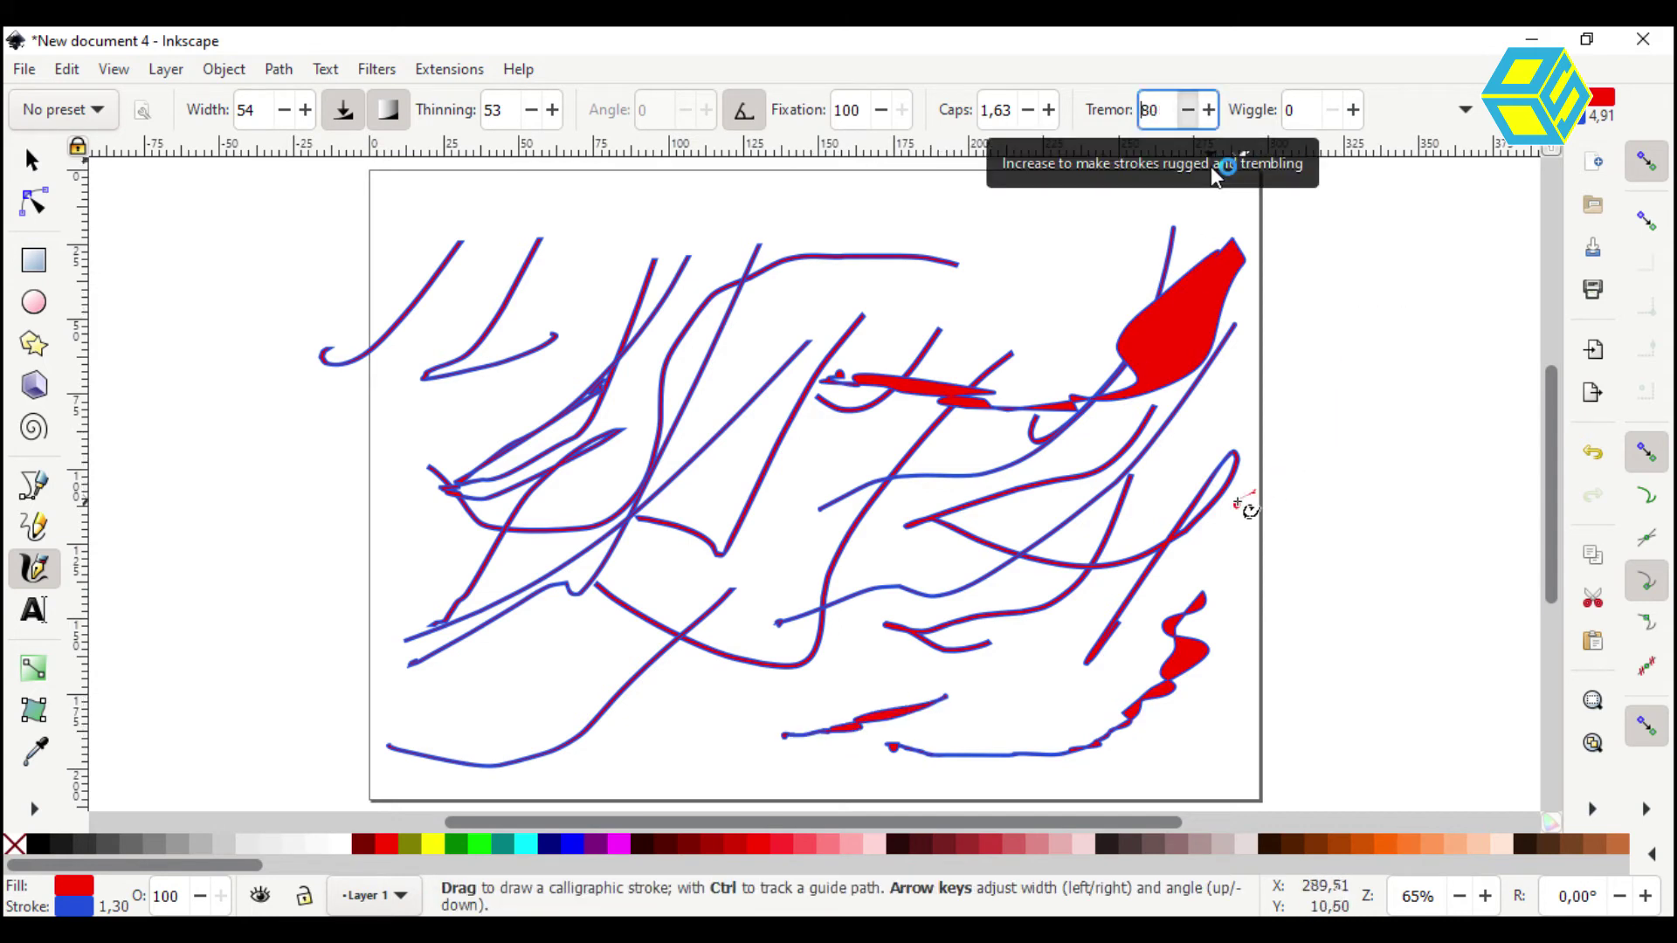
{"action": "left_click", "coordinate": [1050, 111]}
{"action": "left_click", "coordinate": [1050, 111]}
{"action": "left_click", "coordinate": [1048, 111]}
{"action": "left_click_drag", "start_coordinate": [1015, 111], "coordinate": [917, 109]}
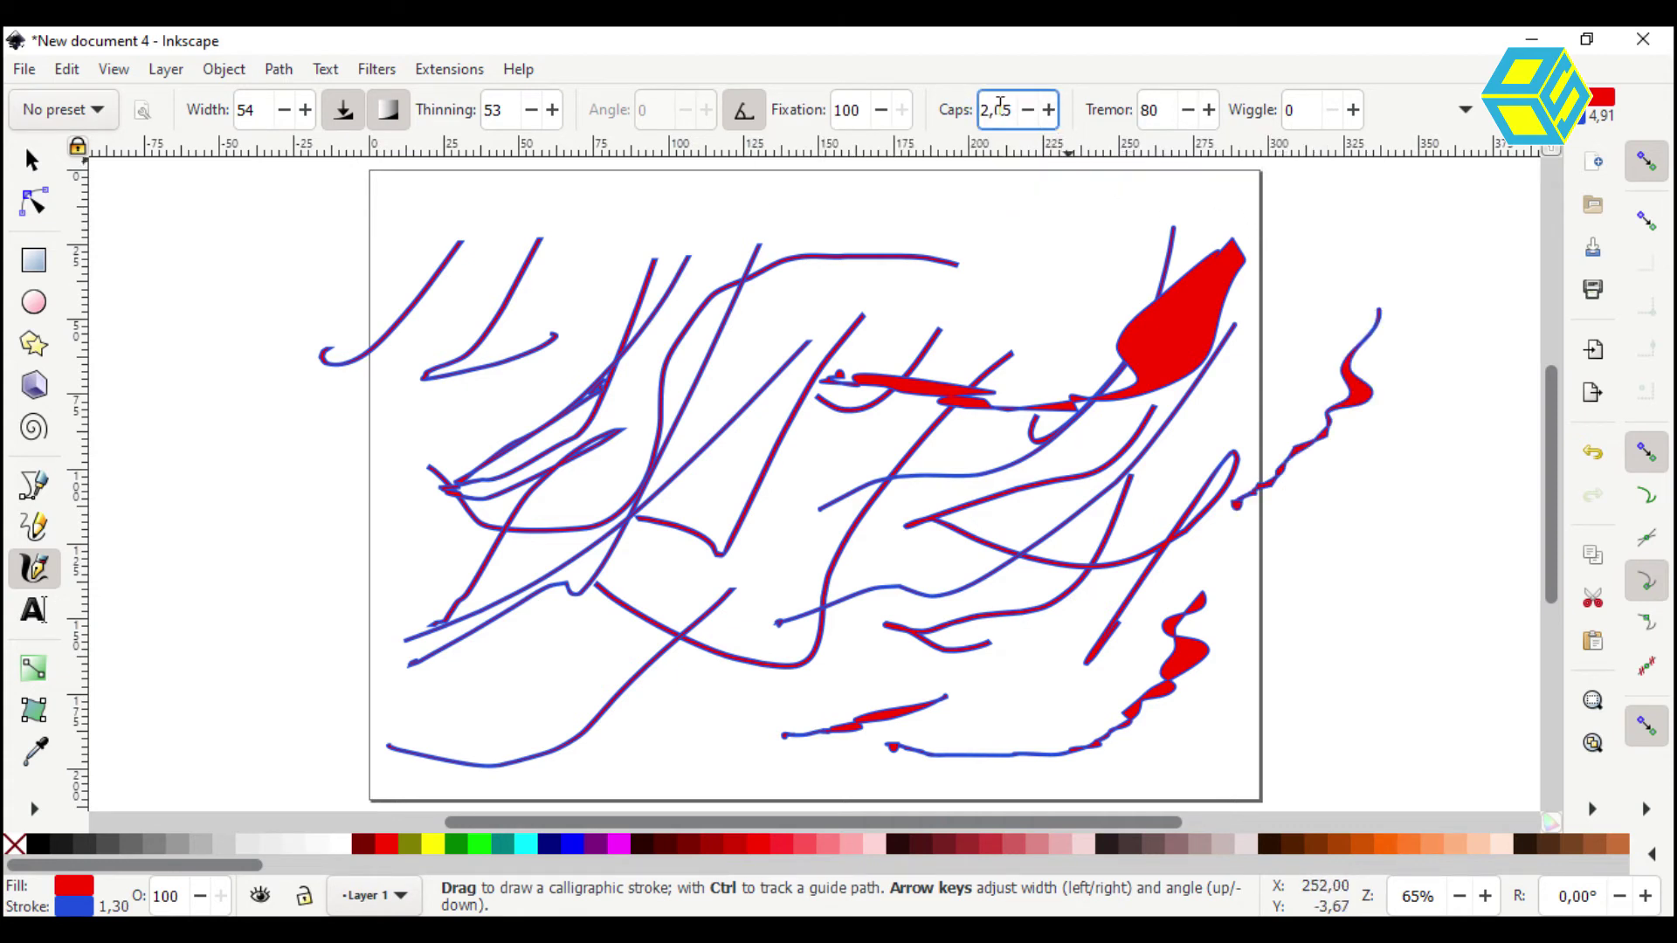
Draw rugged strokes in the page's upper right and a long curve sweeping beneath the existing strokes
{"action": "left_click_drag", "start_coordinate": [1070, 204], "coordinate": [989, 376]}
{"action": "left_click_drag", "start_coordinate": [1374, 238], "coordinate": [1190, 484]}
{"action": "key", "text": "ctrl+z"}
{"action": "mouse_move", "coordinate": [1465, 540]}
{"action": "left_mouse_down"}
{"action": "mouse_move", "coordinate": [1324, 665]}
{"action": "mouse_move", "coordinate": [1120, 762]}
{"action": "mouse_move", "coordinate": [571, 711]}
{"action": "mouse_move", "coordinate": [306, 621]}
{"action": "left_mouse_up"}
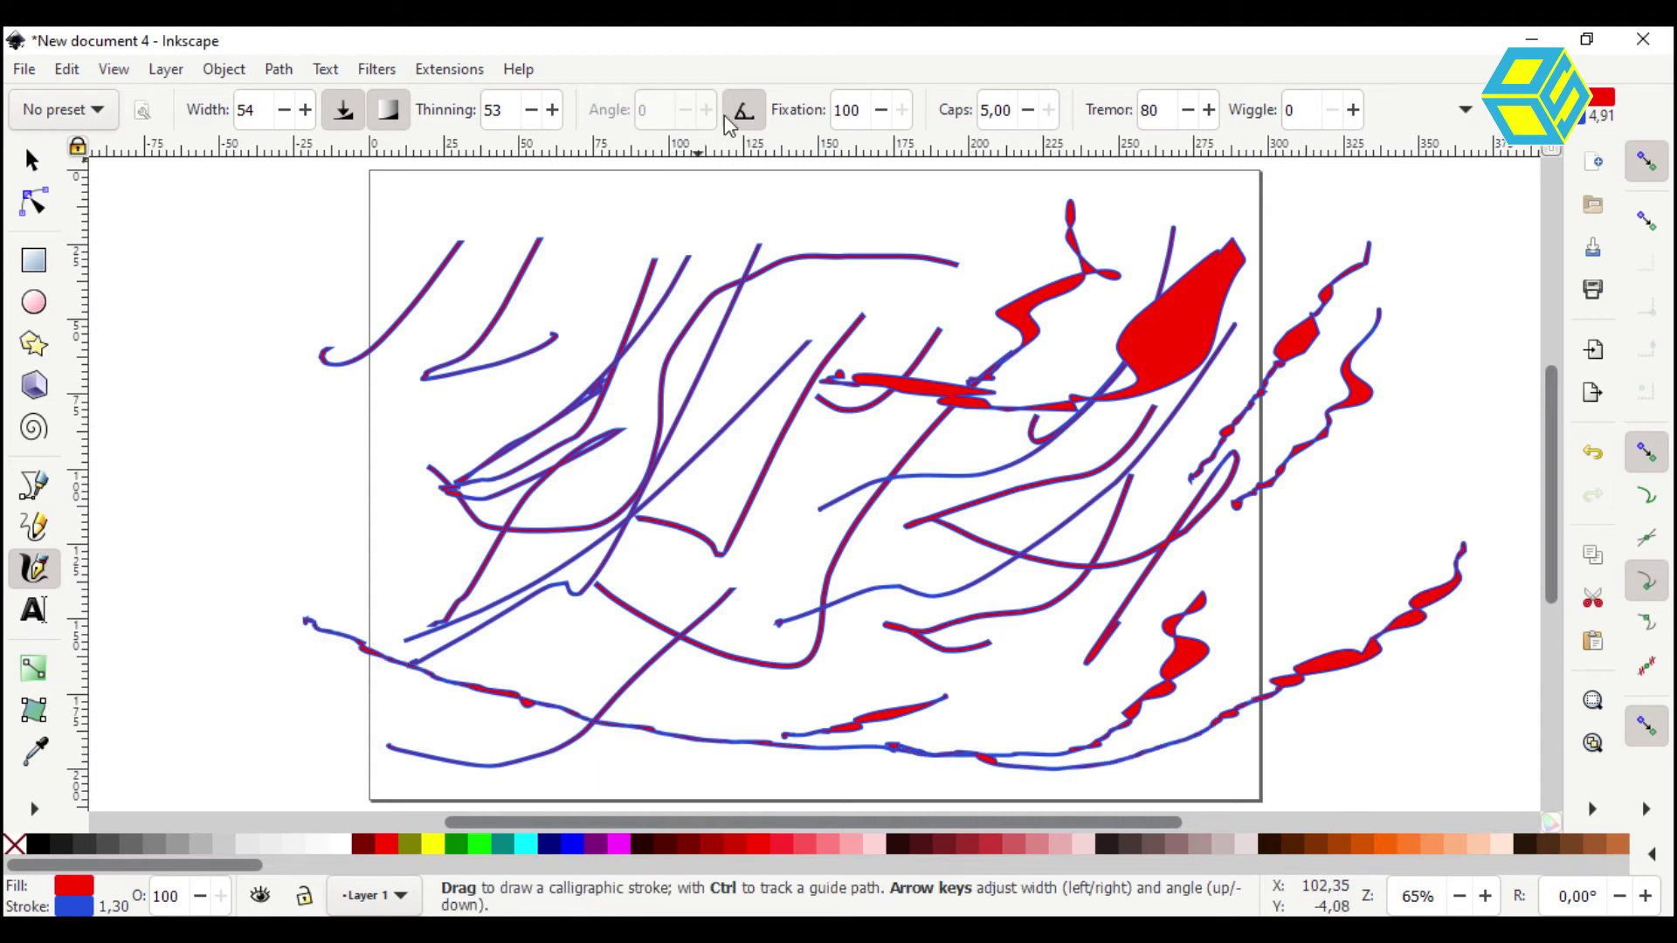
Set the wiggle to 82 and draw wiggly strokes beyond the page's left edge and over its left half
{"action": "left_click", "coordinate": [1352, 110]}
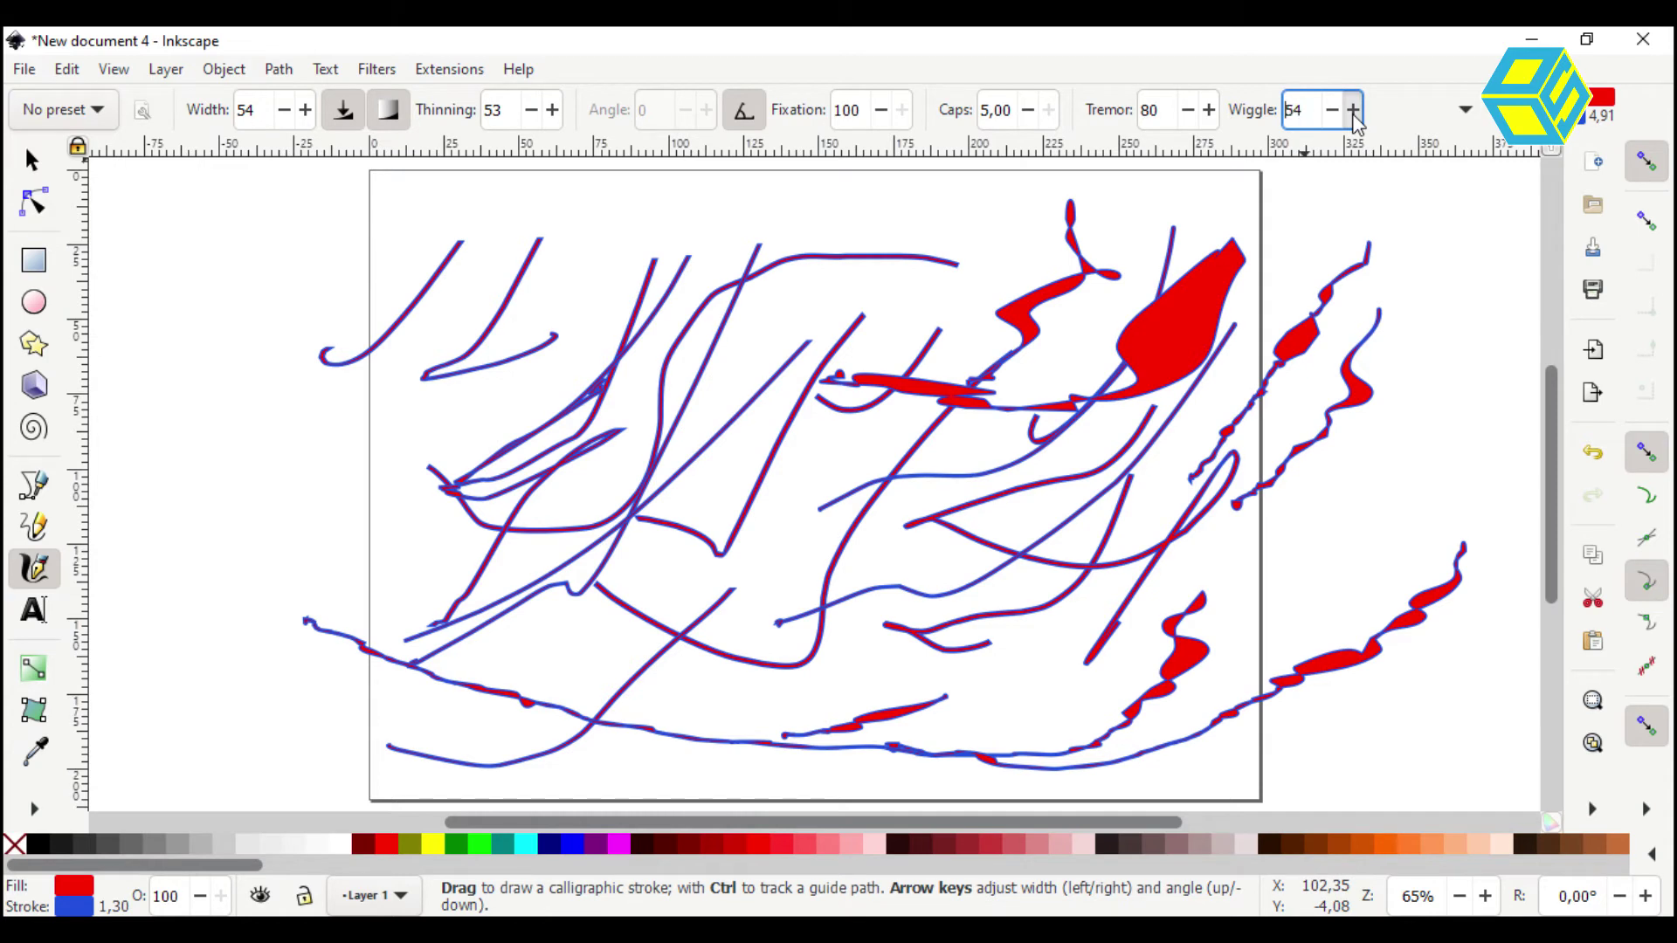
{"action": "mouse_move", "coordinate": [371, 437]}
{"action": "left_mouse_down"}
{"action": "mouse_move", "coordinate": [271, 594]}
{"action": "mouse_move", "coordinate": [201, 611]}
{"action": "left_mouse_up"}
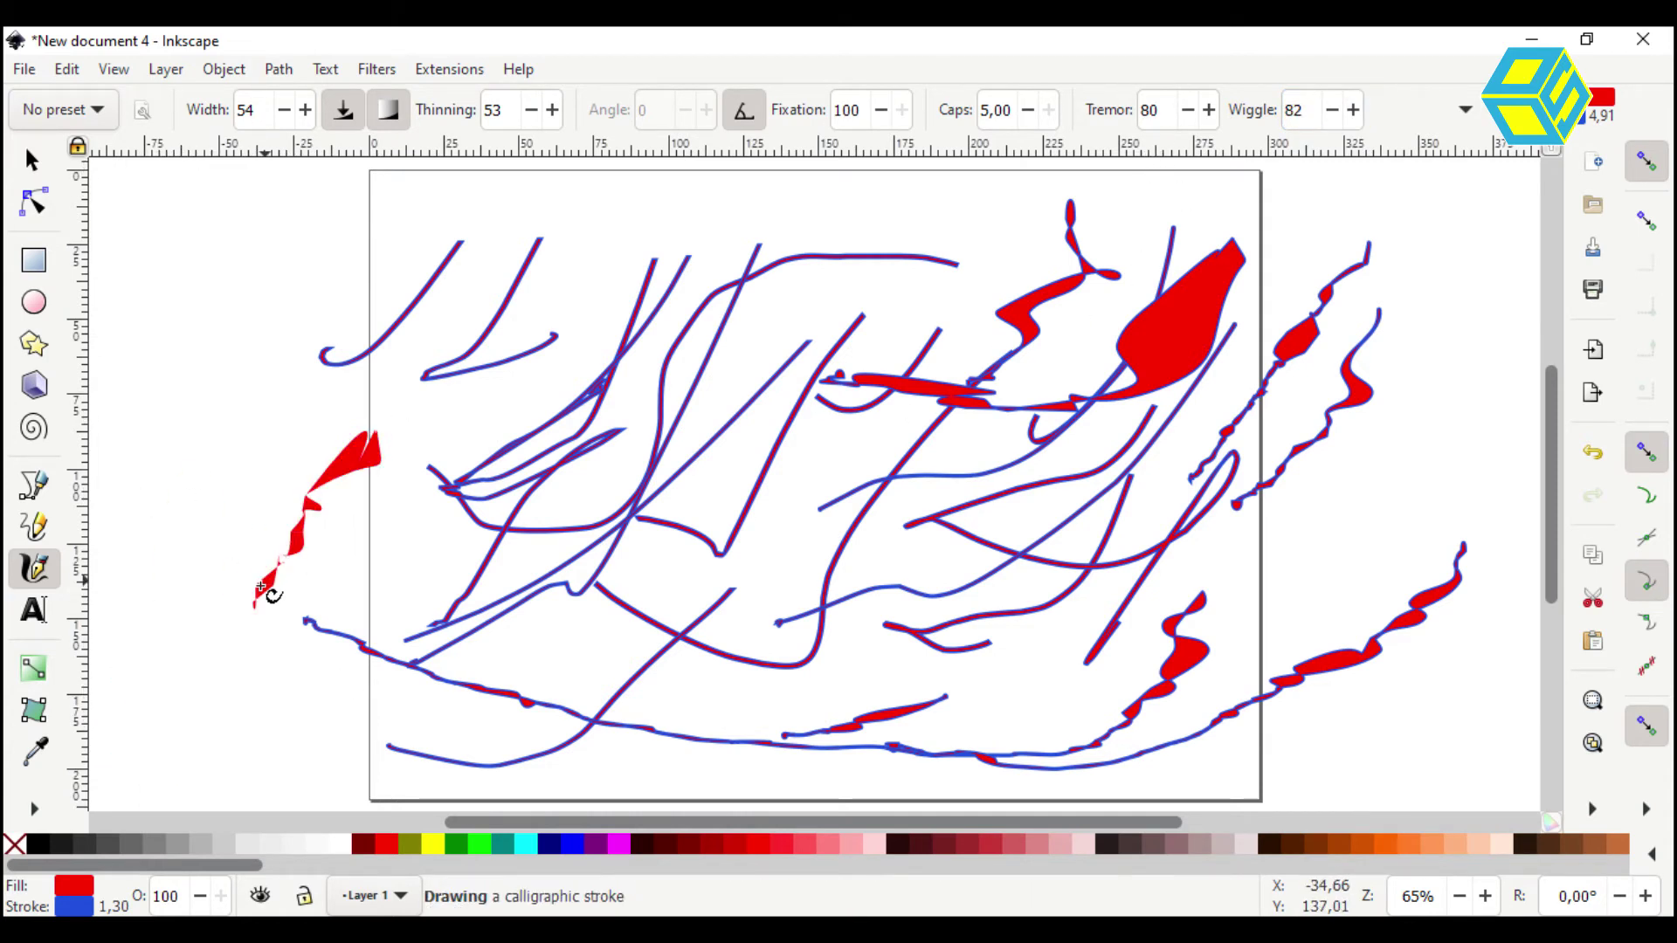
{"action": "left_click_drag", "start_coordinate": [261, 588], "coordinate": [91, 764]}
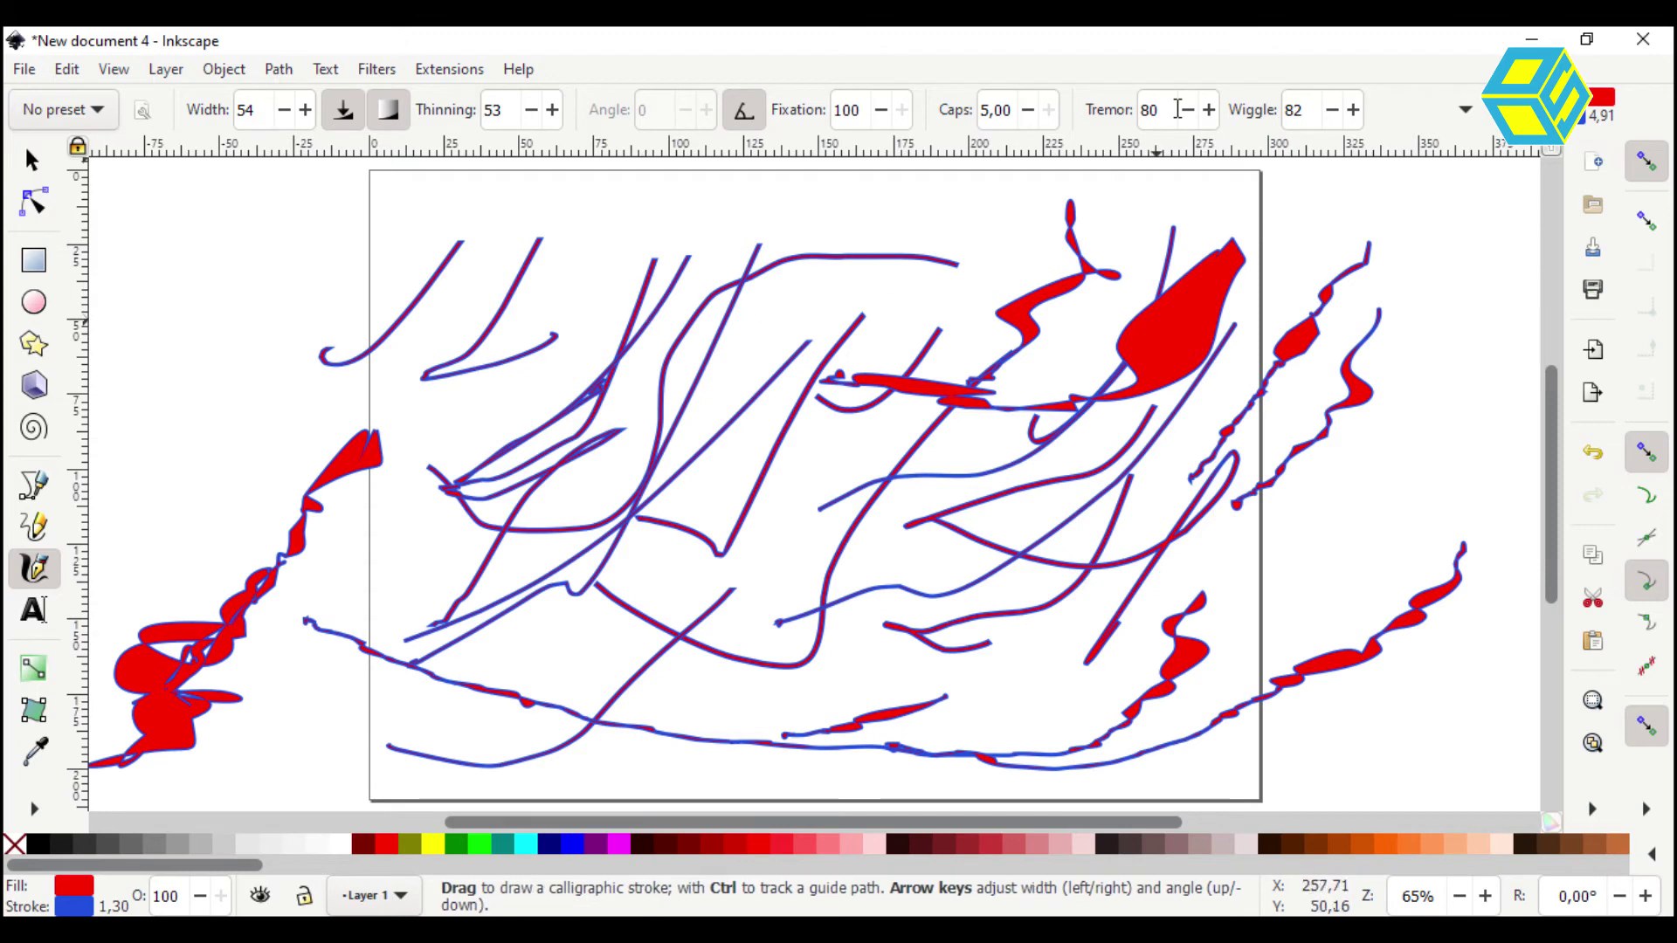
{"action": "mouse_move", "coordinate": [612, 271]}
{"action": "left_mouse_down"}
{"action": "mouse_move", "coordinate": [350, 367]}
{"action": "mouse_move", "coordinate": [245, 502]}
{"action": "mouse_move", "coordinate": [725, 520]}
{"action": "left_mouse_up"}
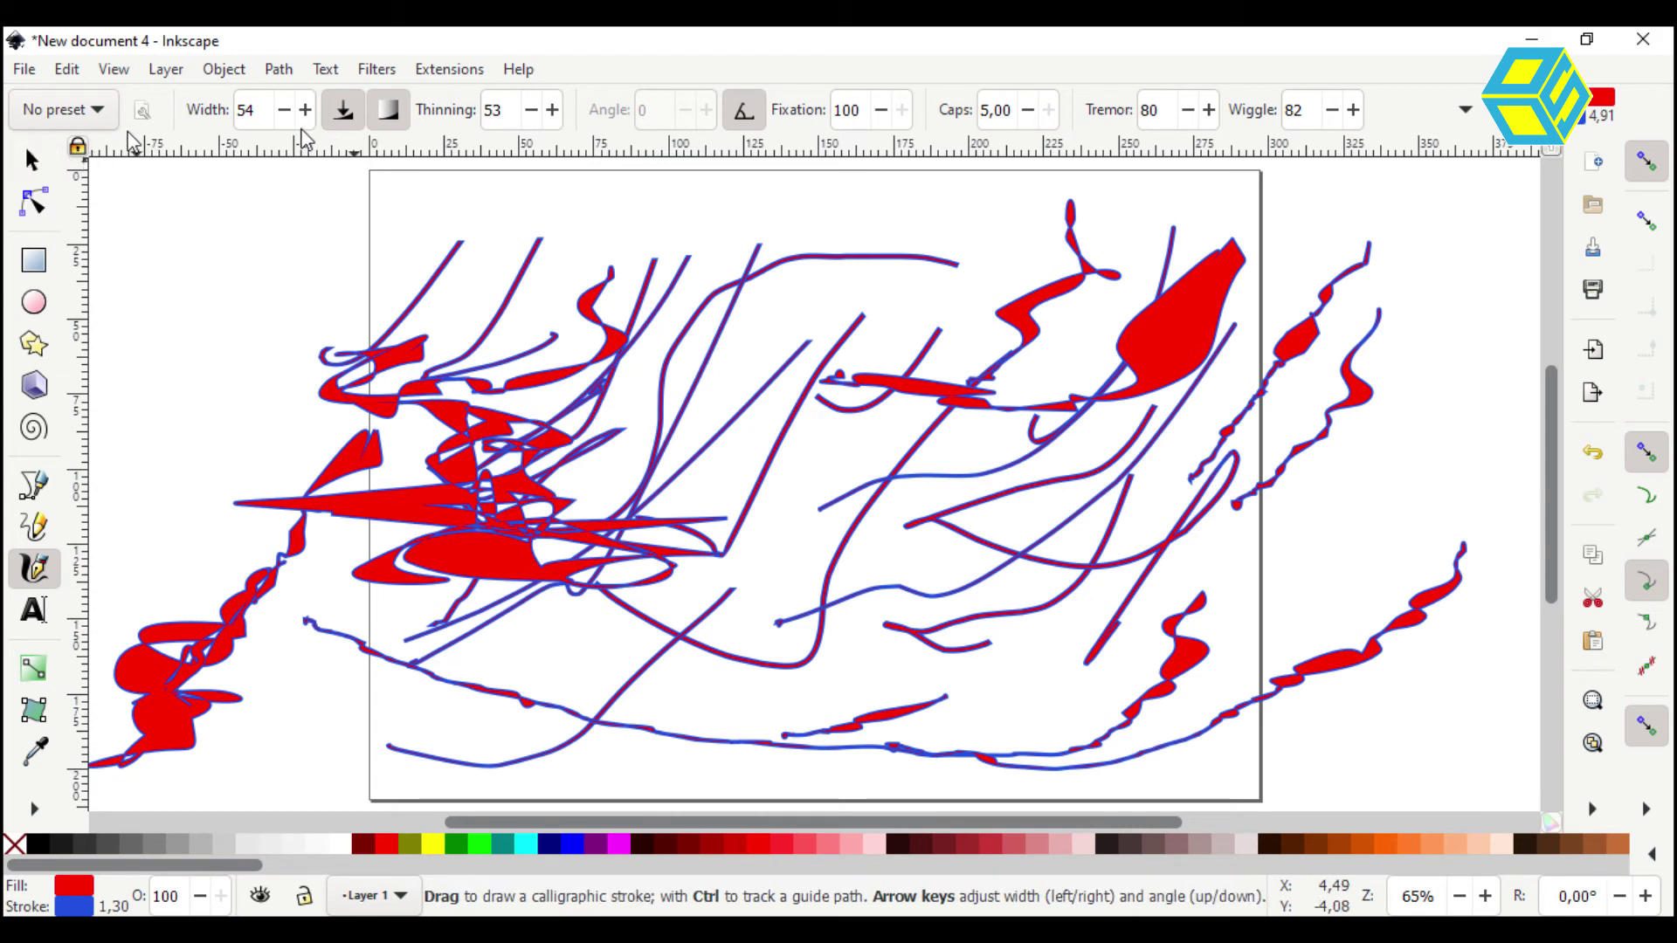
Set the pen width to 24 and draw several scribbled strokes outside the page's upper-left corner
{"action": "left_click", "coordinate": [284, 111]}
{"action": "key", "text": "Escape"}
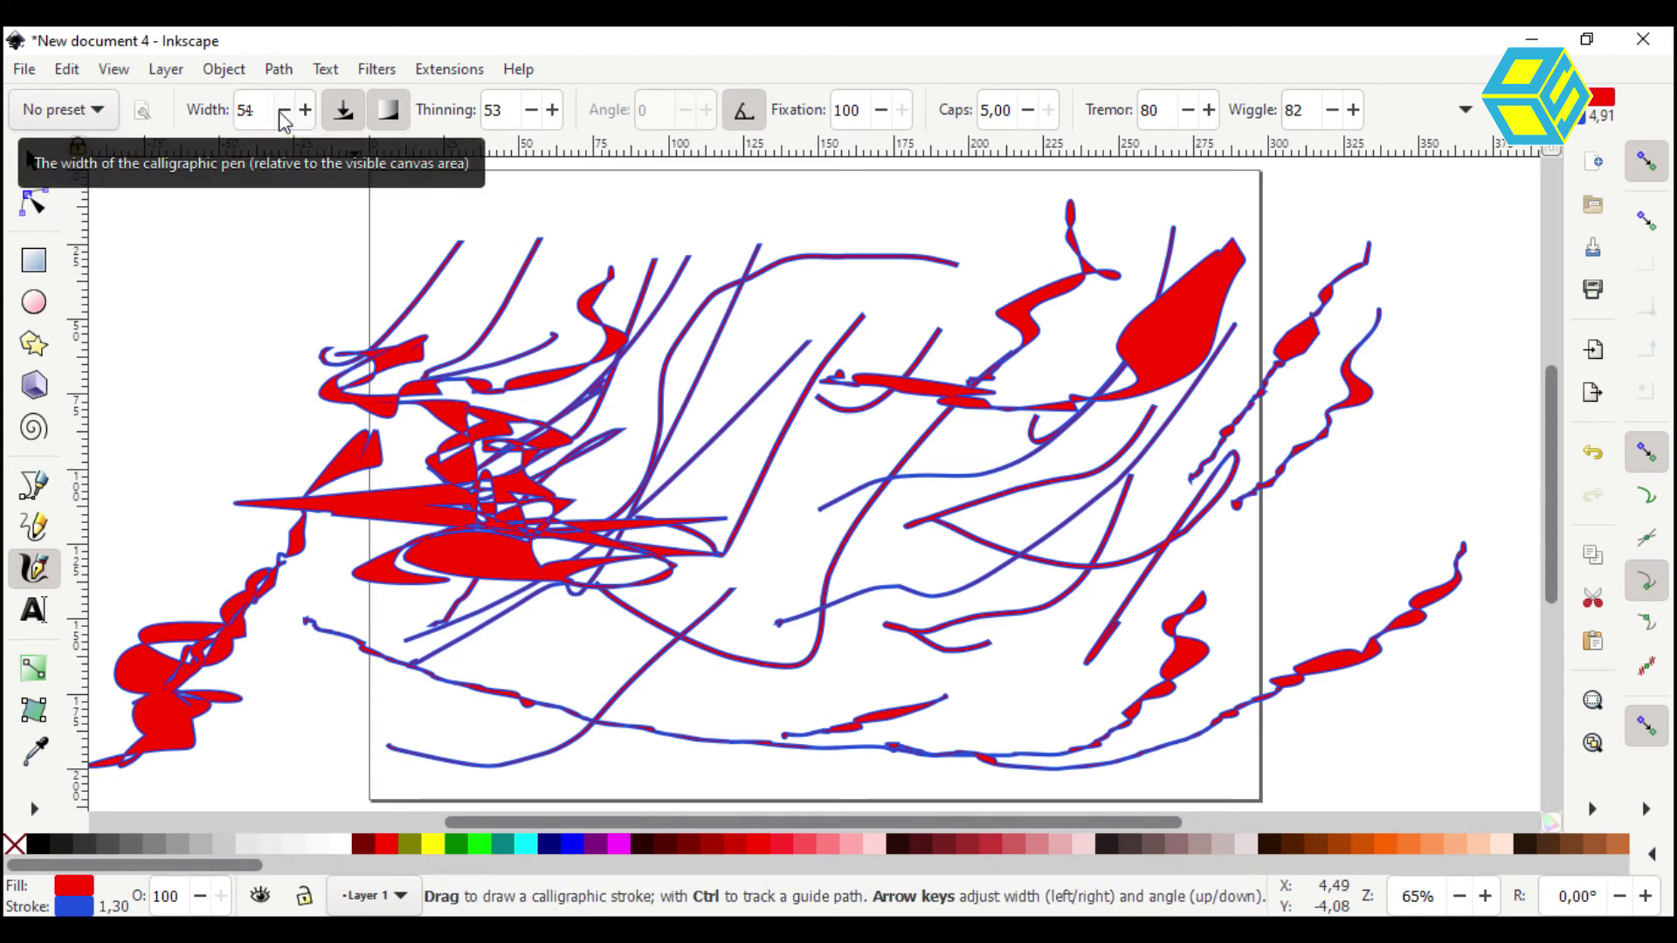
{"action": "left_click_drag", "start_coordinate": [283, 246], "coordinate": [190, 453]}
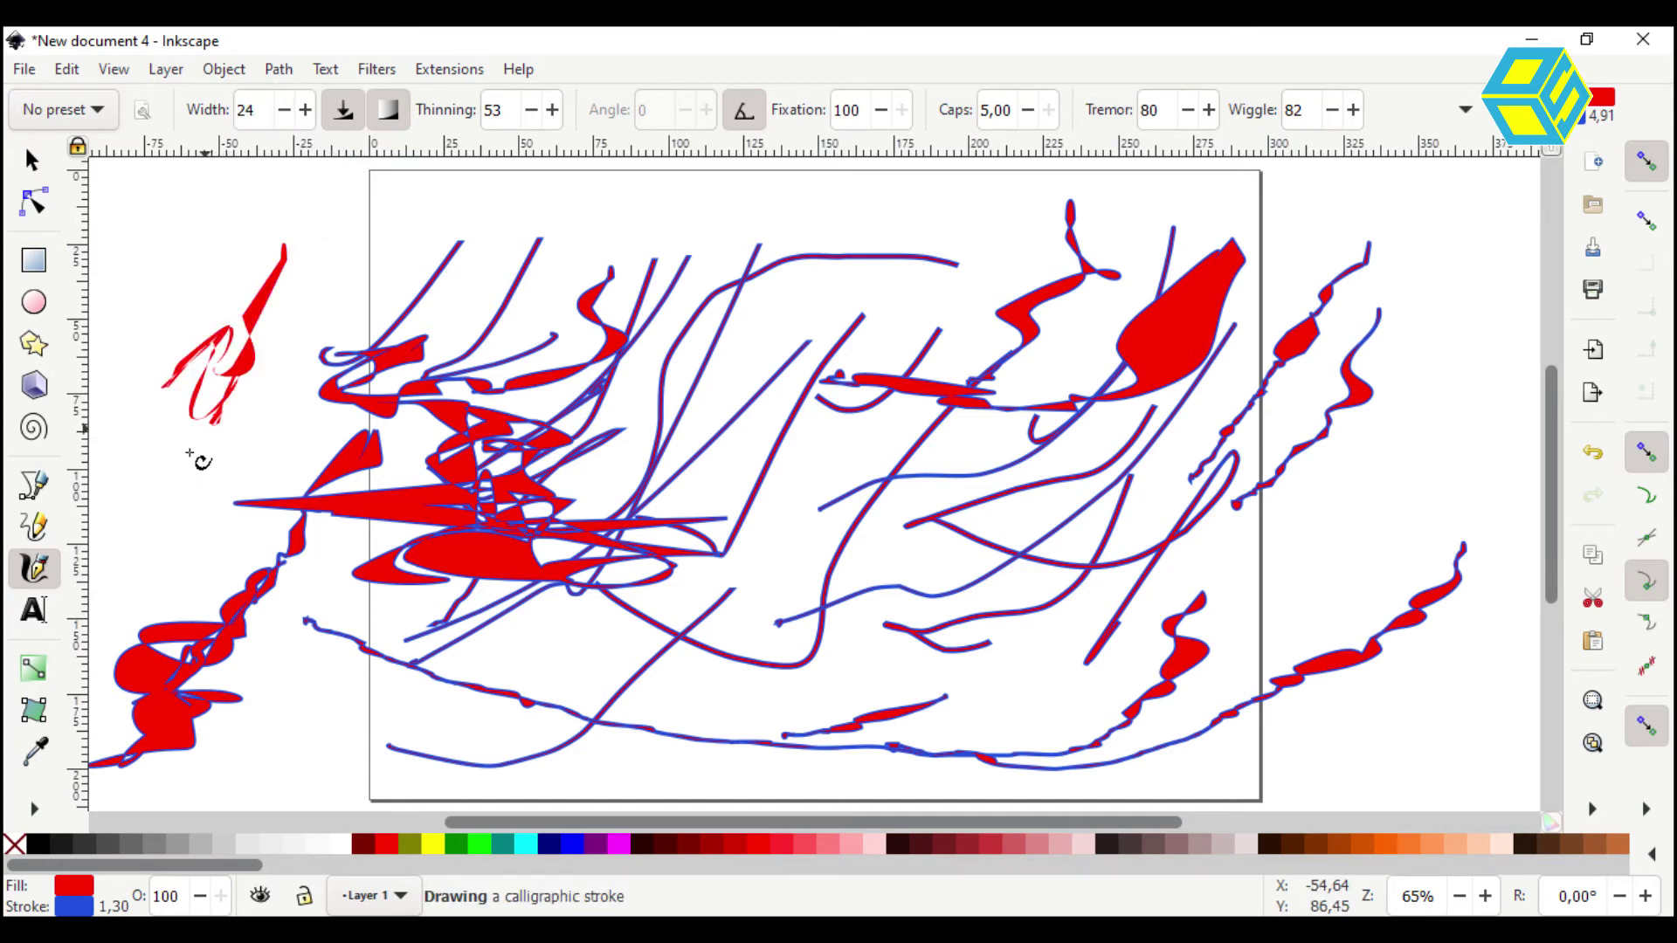
{"action": "left_click_drag", "start_coordinate": [273, 211], "coordinate": [145, 337]}
{"action": "left_click_drag", "start_coordinate": [343, 219], "coordinate": [244, 294]}
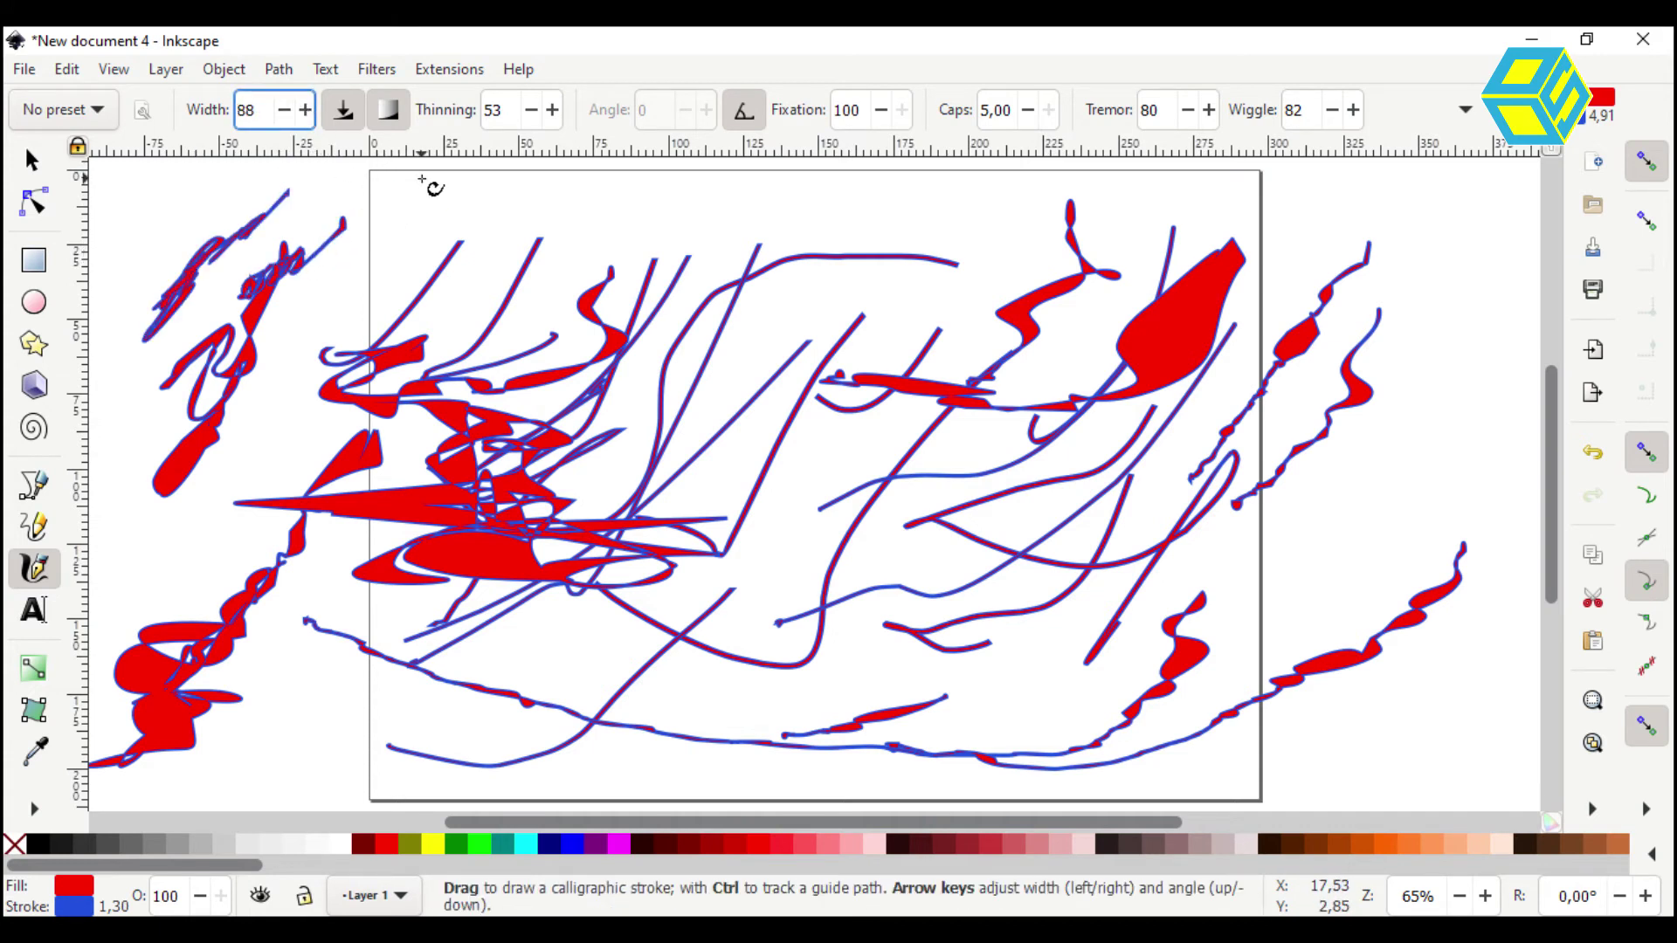
Draw calligraphic strokes over the left half of the page using pen widths of 88 and 66
{"action": "left_click_drag", "start_coordinate": [399, 185], "coordinate": [300, 267]}
{"action": "left_click", "coordinate": [305, 110]}
{"action": "mouse_move", "coordinate": [592, 290]}
{"action": "left_mouse_down"}
{"action": "mouse_move", "coordinate": [420, 350]}
{"action": "mouse_move", "coordinate": [305, 425]}
{"action": "mouse_move", "coordinate": [210, 535]}
{"action": "left_mouse_up"}
{"action": "left_click_drag", "start_coordinate": [882, 538], "coordinate": [415, 745]}
Undo the last few calligraphic strokes and restore them
{"action": "key", "text": "ctrl+z"}
{"action": "key", "text": "ctrl+z"}
{"action": "key", "text": "ctrl+z"}
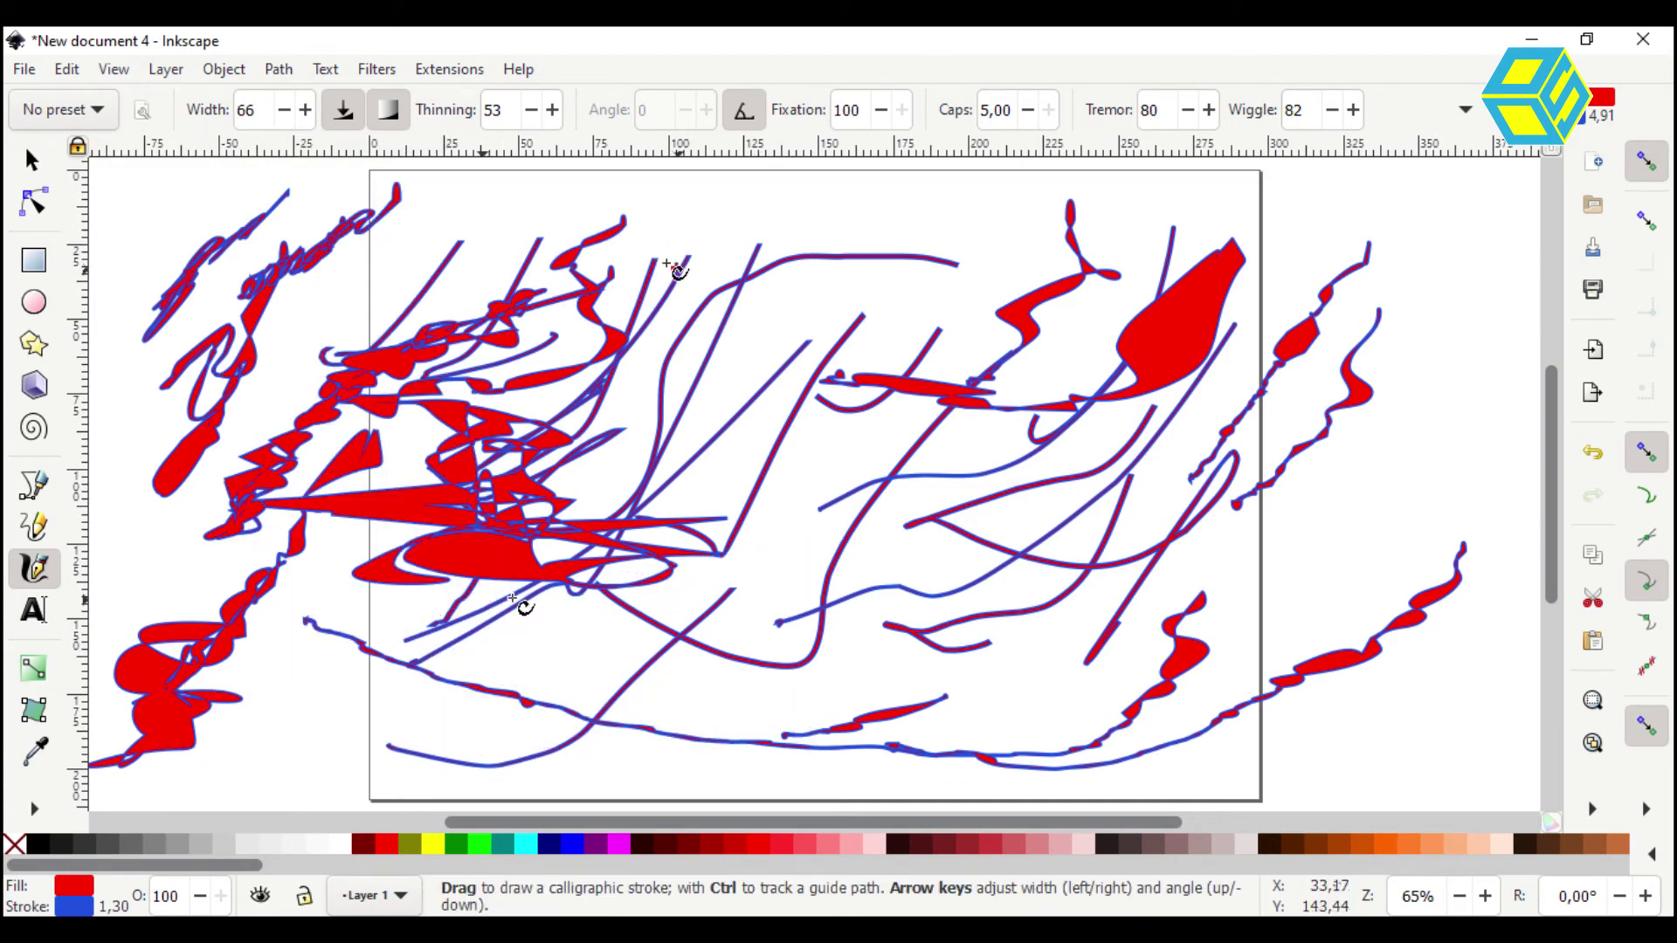
{"action": "key", "text": "ctrl+shift+z"}
{"action": "key", "text": "ctrl+shift+z"}
{"action": "key", "text": "ctrl+shift+z"}
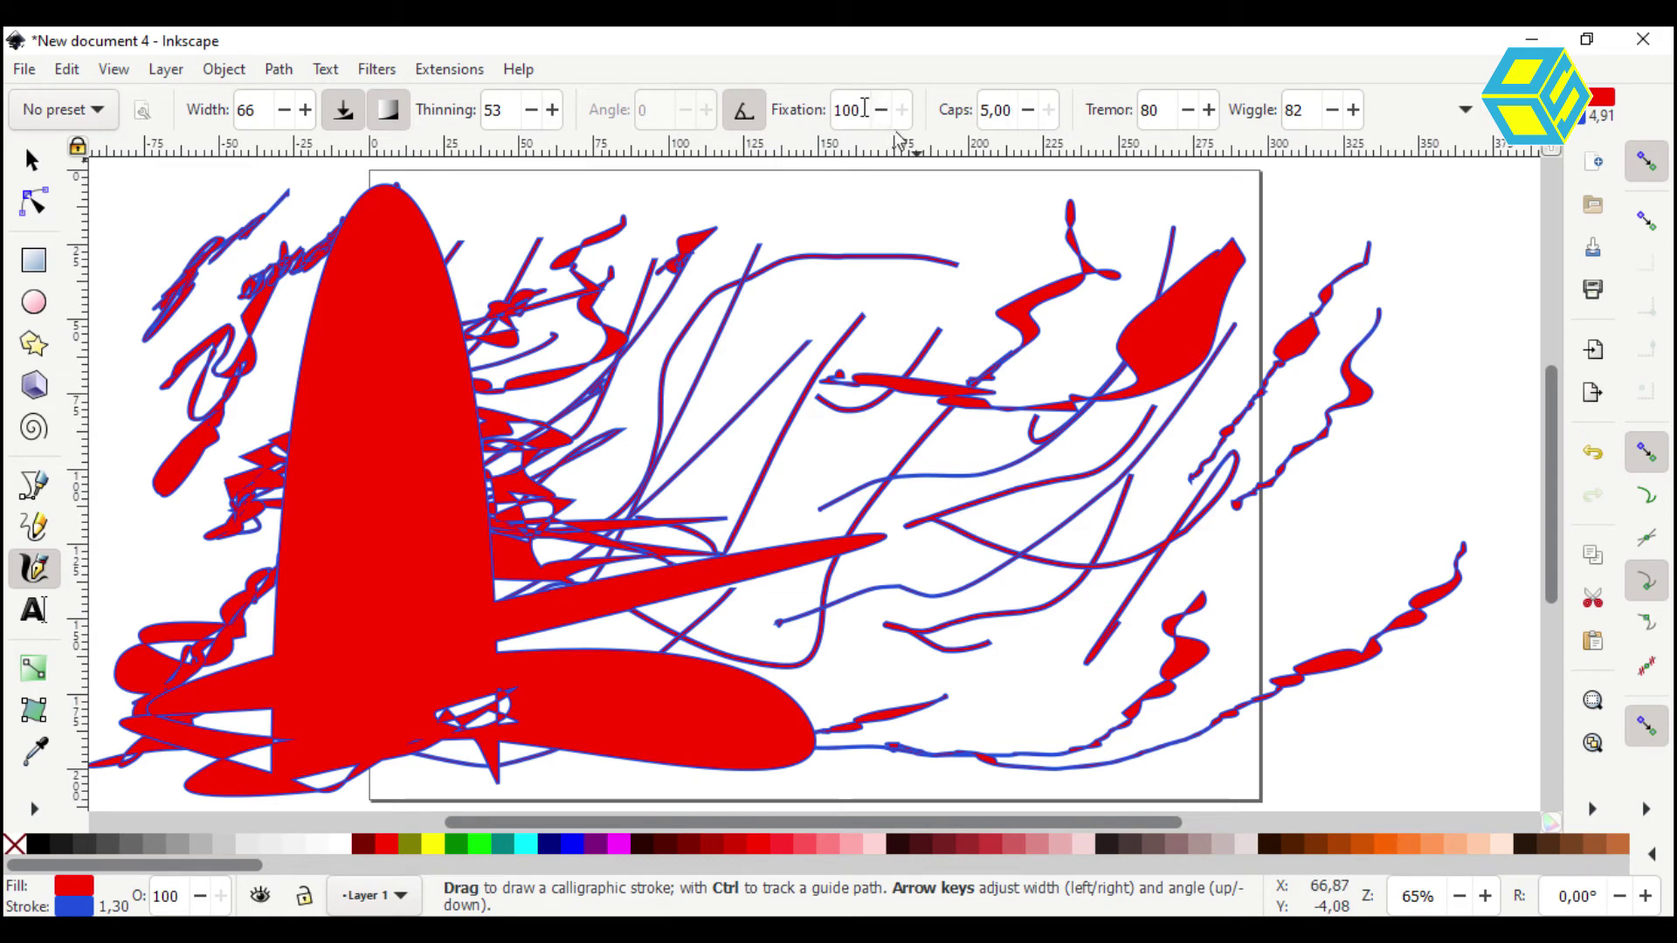
Set the fixation, tremor and wiggle of the calligraphy pen to 10 each
{"action": "type", "text": "10"}
{"action": "left_click_drag", "start_coordinate": [1012, 105], "coordinate": [943, 101]}
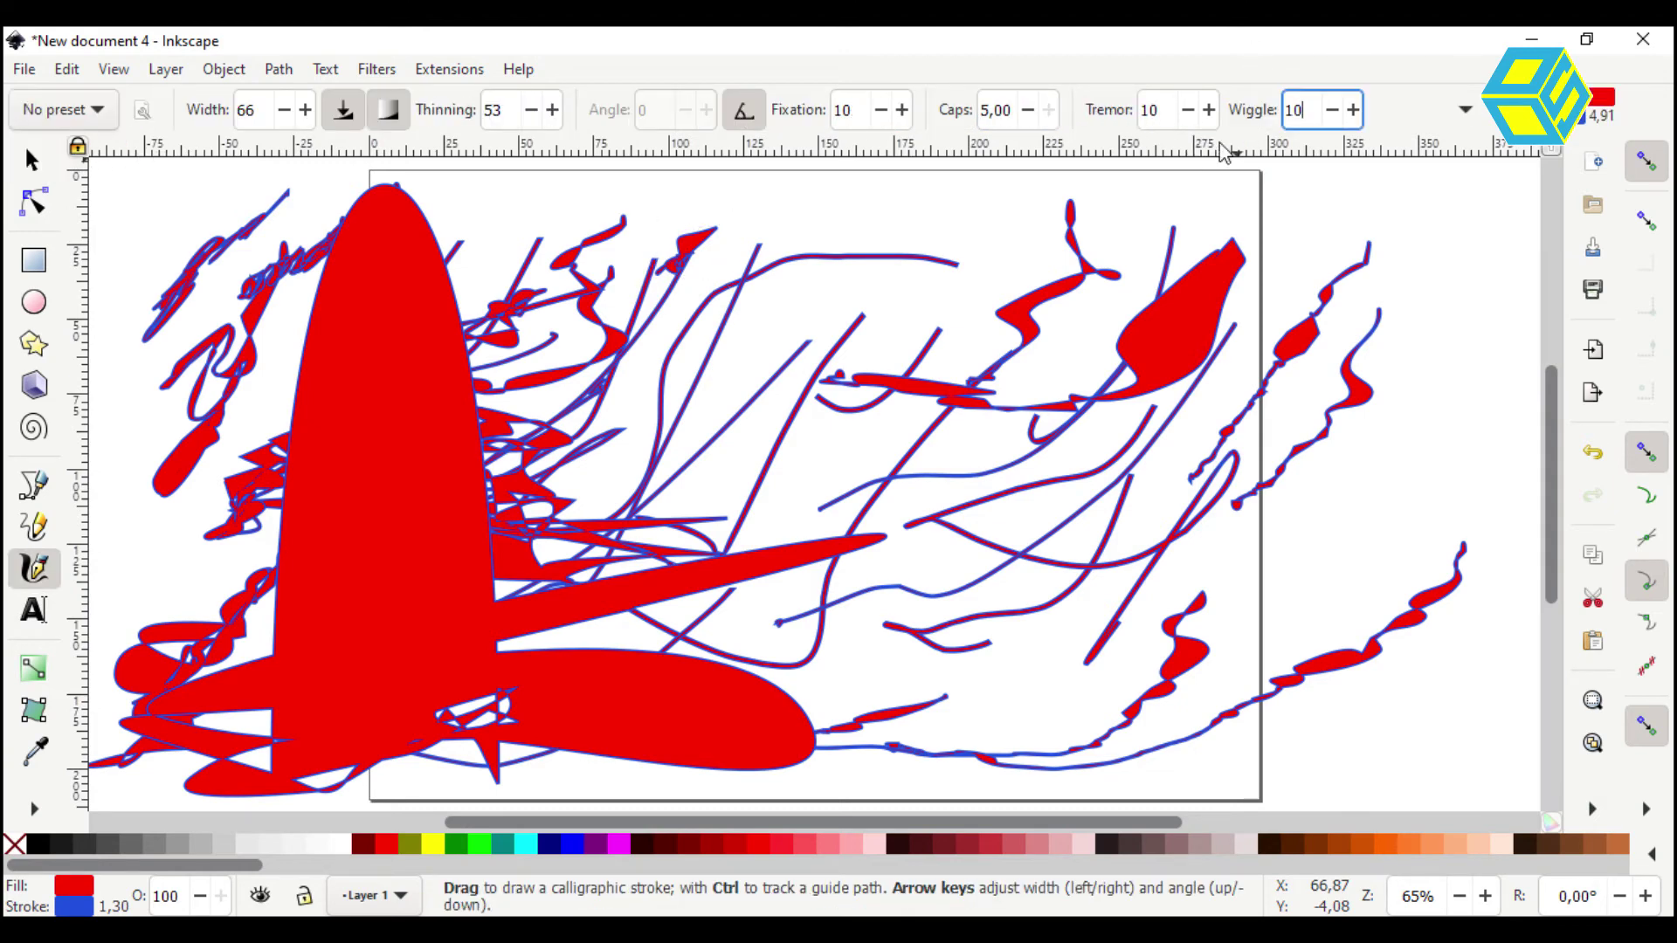
Select all the calligraphic strokes in the drawing and delete them
{"action": "left_click", "coordinate": [32, 159]}
{"action": "key", "text": "ctrl+a"}
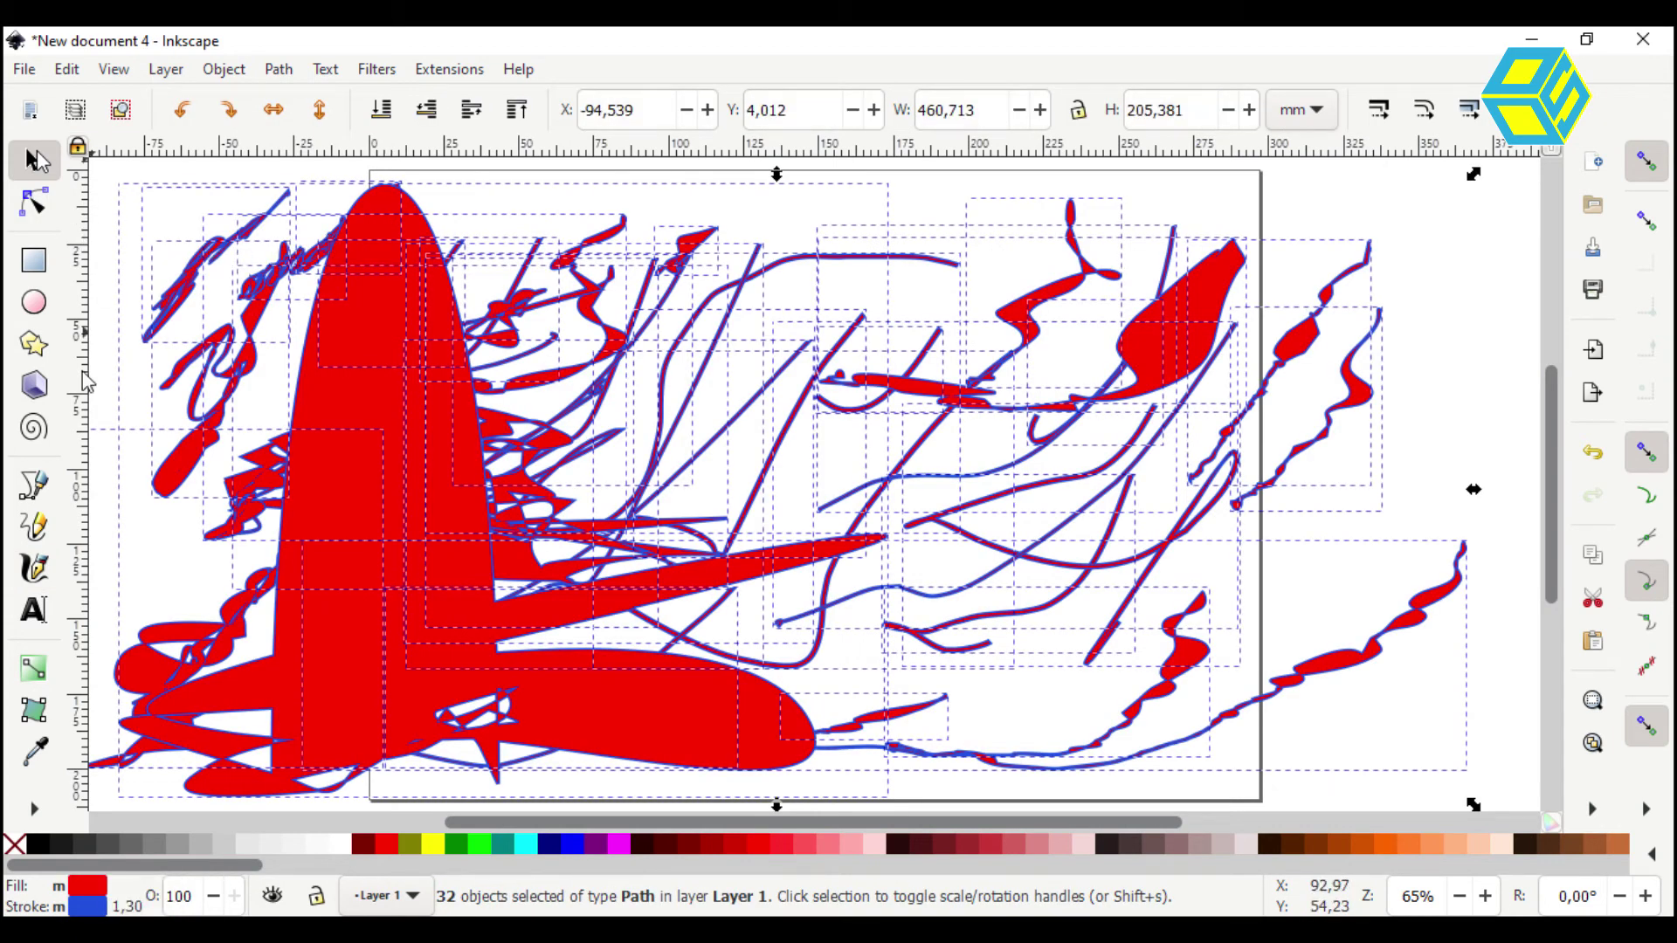
{"action": "key", "text": "Delete"}
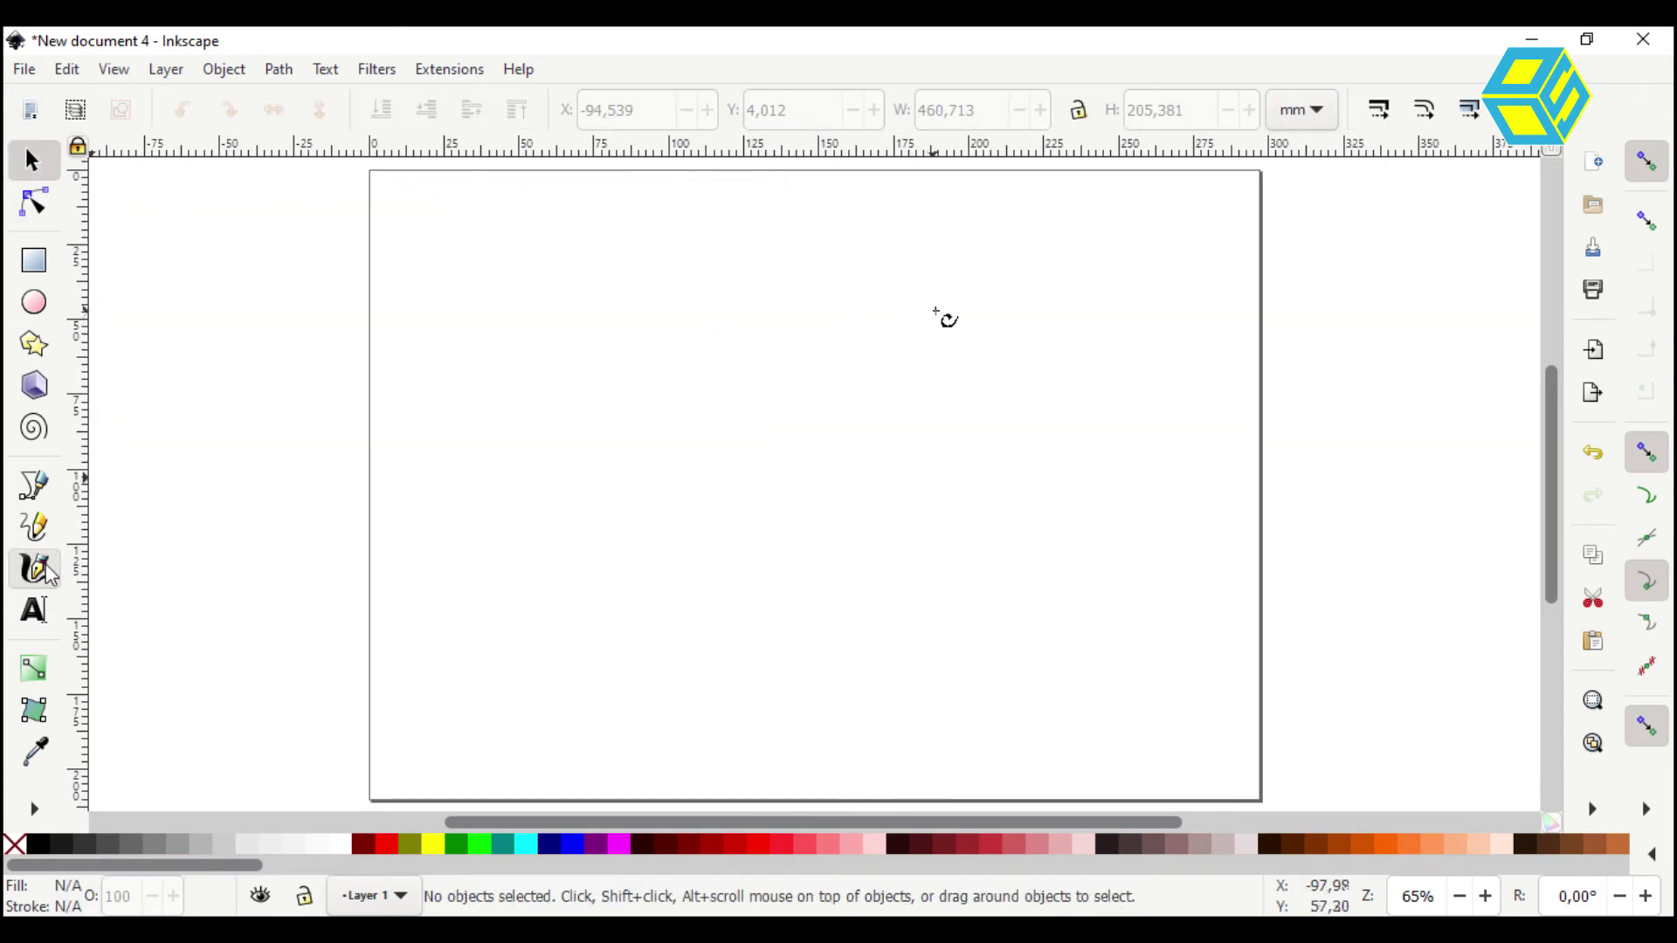
Draw calligraphic strokes across the empty page, turning off the background-dependent and pressure-dependent width after the first one
{"action": "mouse_move", "coordinate": [961, 298]}
{"action": "left_mouse_down"}
{"action": "mouse_move", "coordinate": [941, 336]}
{"action": "mouse_move", "coordinate": [749, 470]}
{"action": "mouse_move", "coordinate": [631, 443]}
{"action": "mouse_move", "coordinate": [602, 387]}
{"action": "left_mouse_up"}
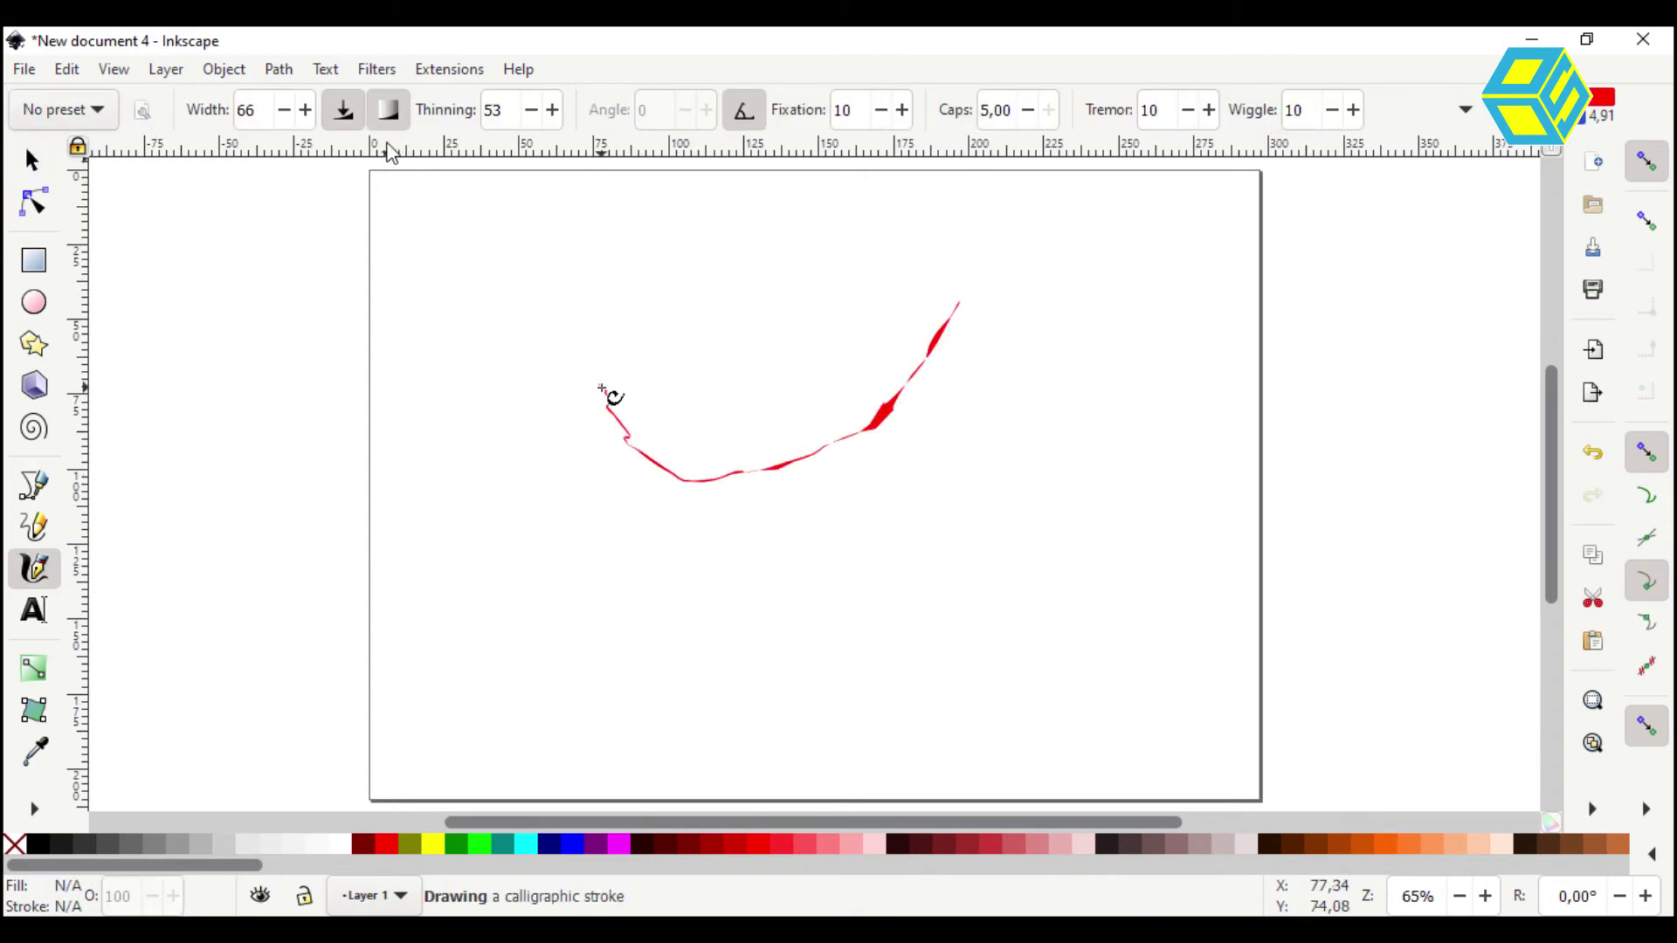
{"action": "left_click_drag", "start_coordinate": [602, 388], "coordinate": [602, 388]}
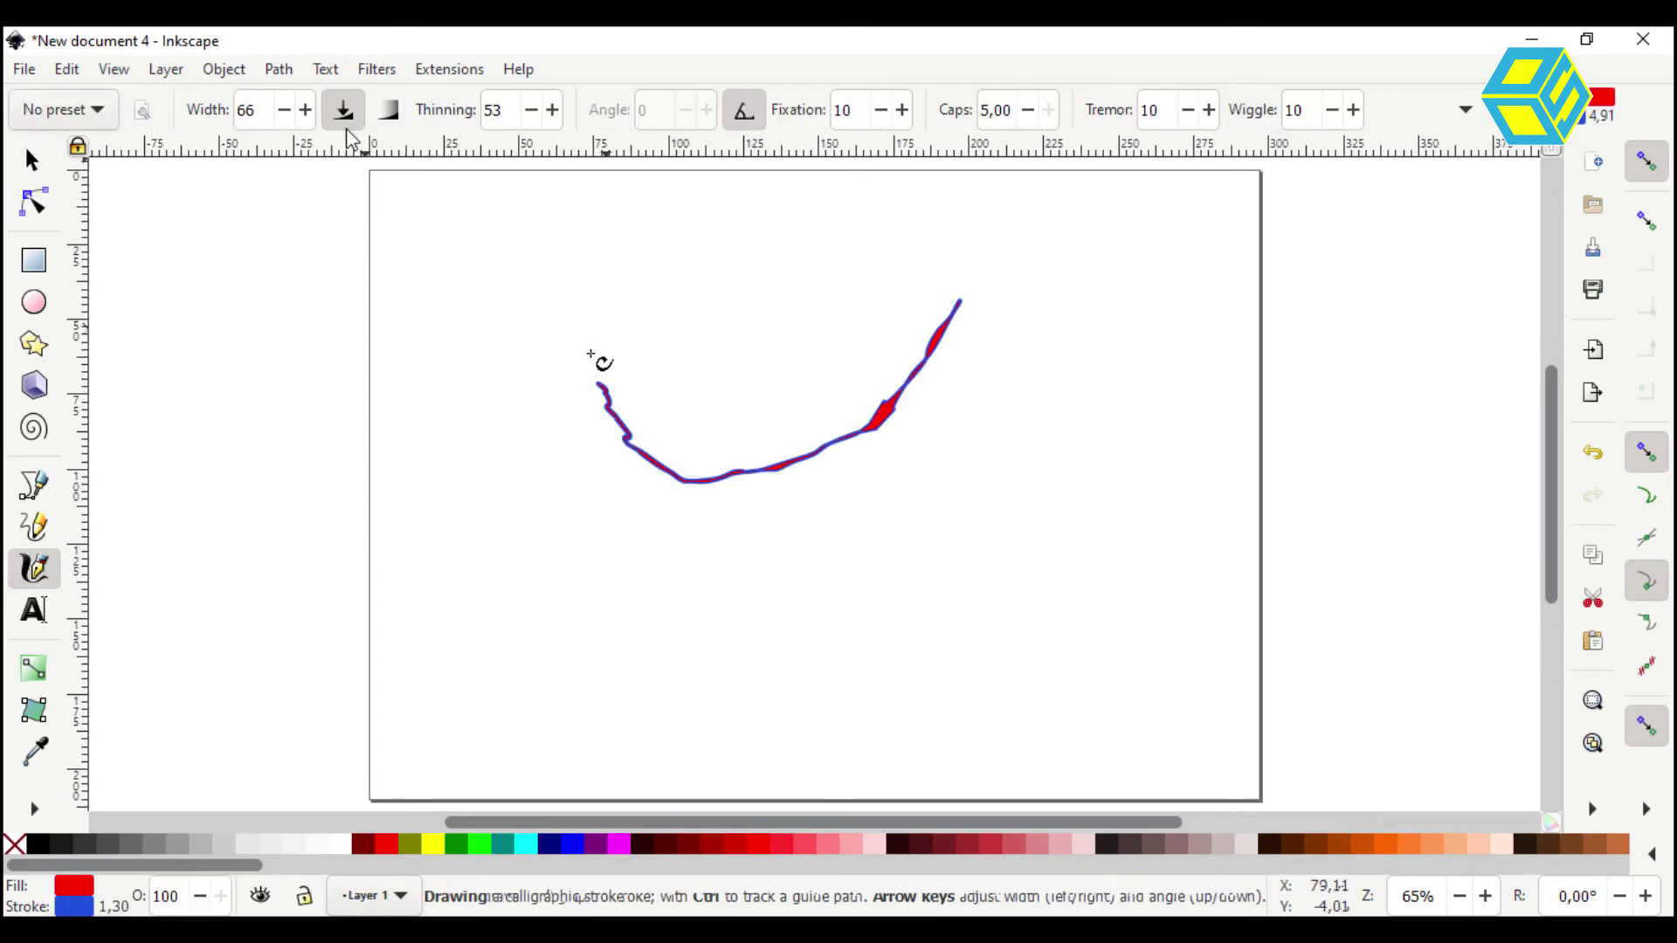
{"action": "left_click_drag", "start_coordinate": [653, 577], "coordinate": [536, 662]}
{"action": "left_click_drag", "start_coordinate": [605, 339], "coordinate": [413, 514]}
{"action": "left_click_drag", "start_coordinate": [865, 599], "coordinate": [806, 635]}
{"action": "left_click_drag", "start_coordinate": [377, 301], "coordinate": [516, 347]}
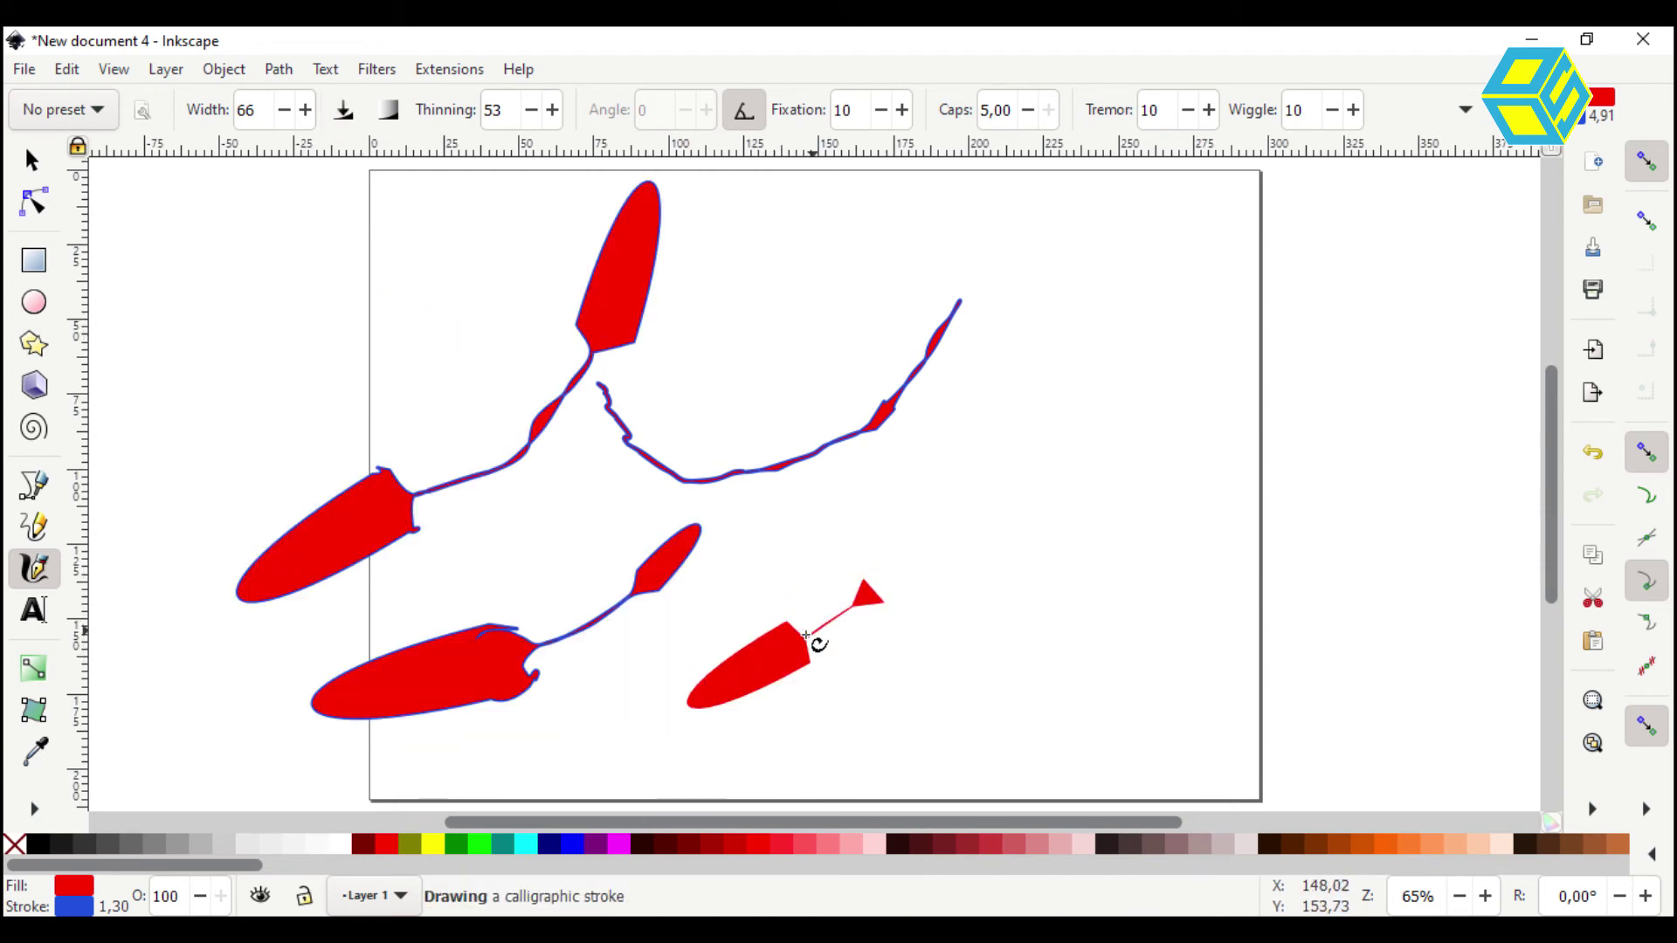
Switch to the Marker preset and draw thick strokes in the right half of the page
{"action": "left_click", "coordinate": [77, 148]}
{"action": "mouse_move", "coordinate": [1205, 282]}
{"action": "left_mouse_down"}
{"action": "mouse_move", "coordinate": [1036, 480]}
{"action": "mouse_move", "coordinate": [942, 455]}
{"action": "mouse_move", "coordinate": [1027, 377]}
{"action": "mouse_move", "coordinate": [988, 418]}
{"action": "mouse_move", "coordinate": [1047, 334]}
{"action": "left_mouse_up"}
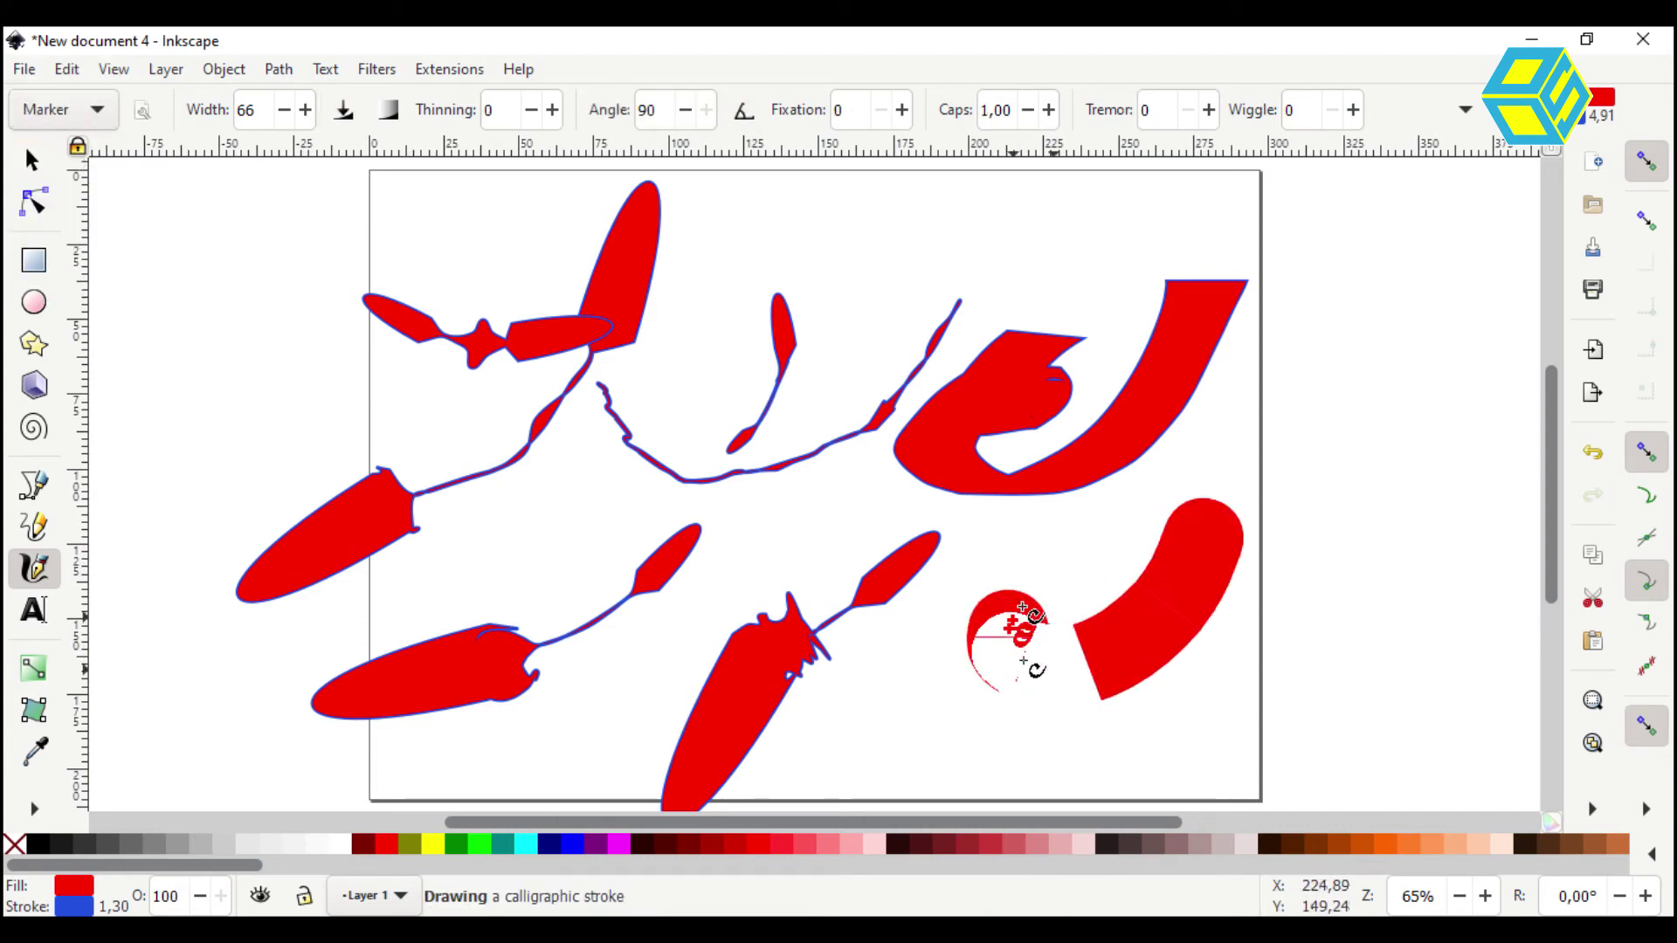
{"action": "mouse_move", "coordinate": [1010, 655]}
{"action": "left_mouse_down"}
{"action": "mouse_move", "coordinate": [980, 615]}
{"action": "mouse_move", "coordinate": [1030, 668]}
{"action": "left_mouse_up"}
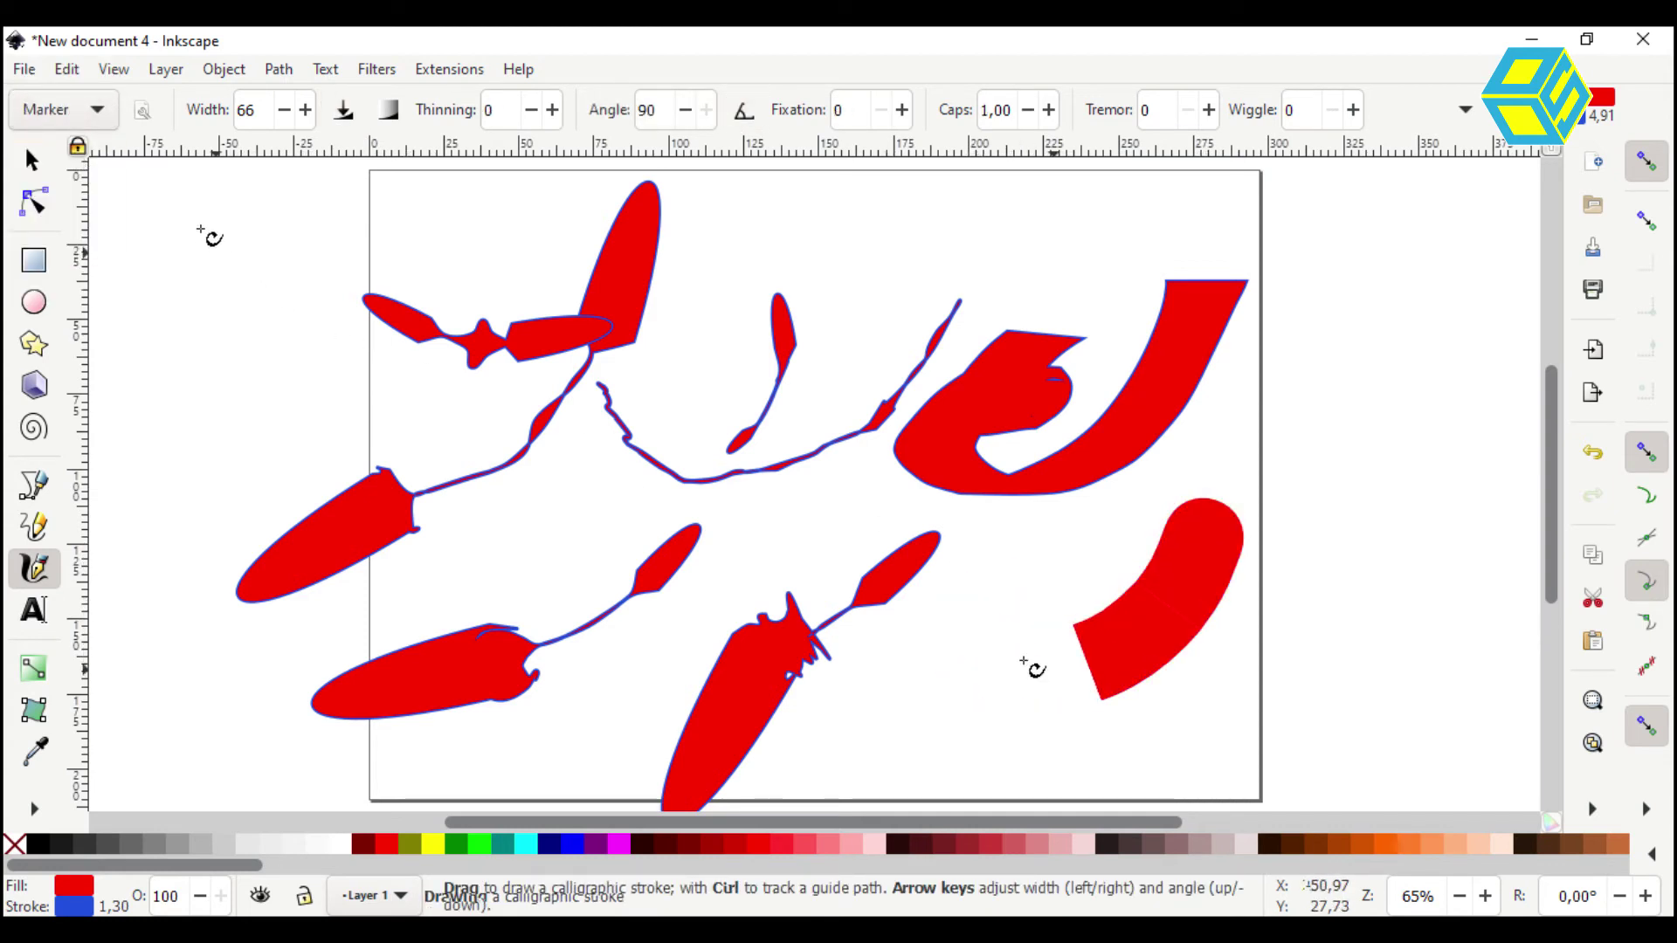
Choose the Brush preset and draw a very thick stroke over the page's right edge
{"action": "left_click", "coordinate": [98, 112]}
{"action": "left_click", "coordinate": [95, 141]}
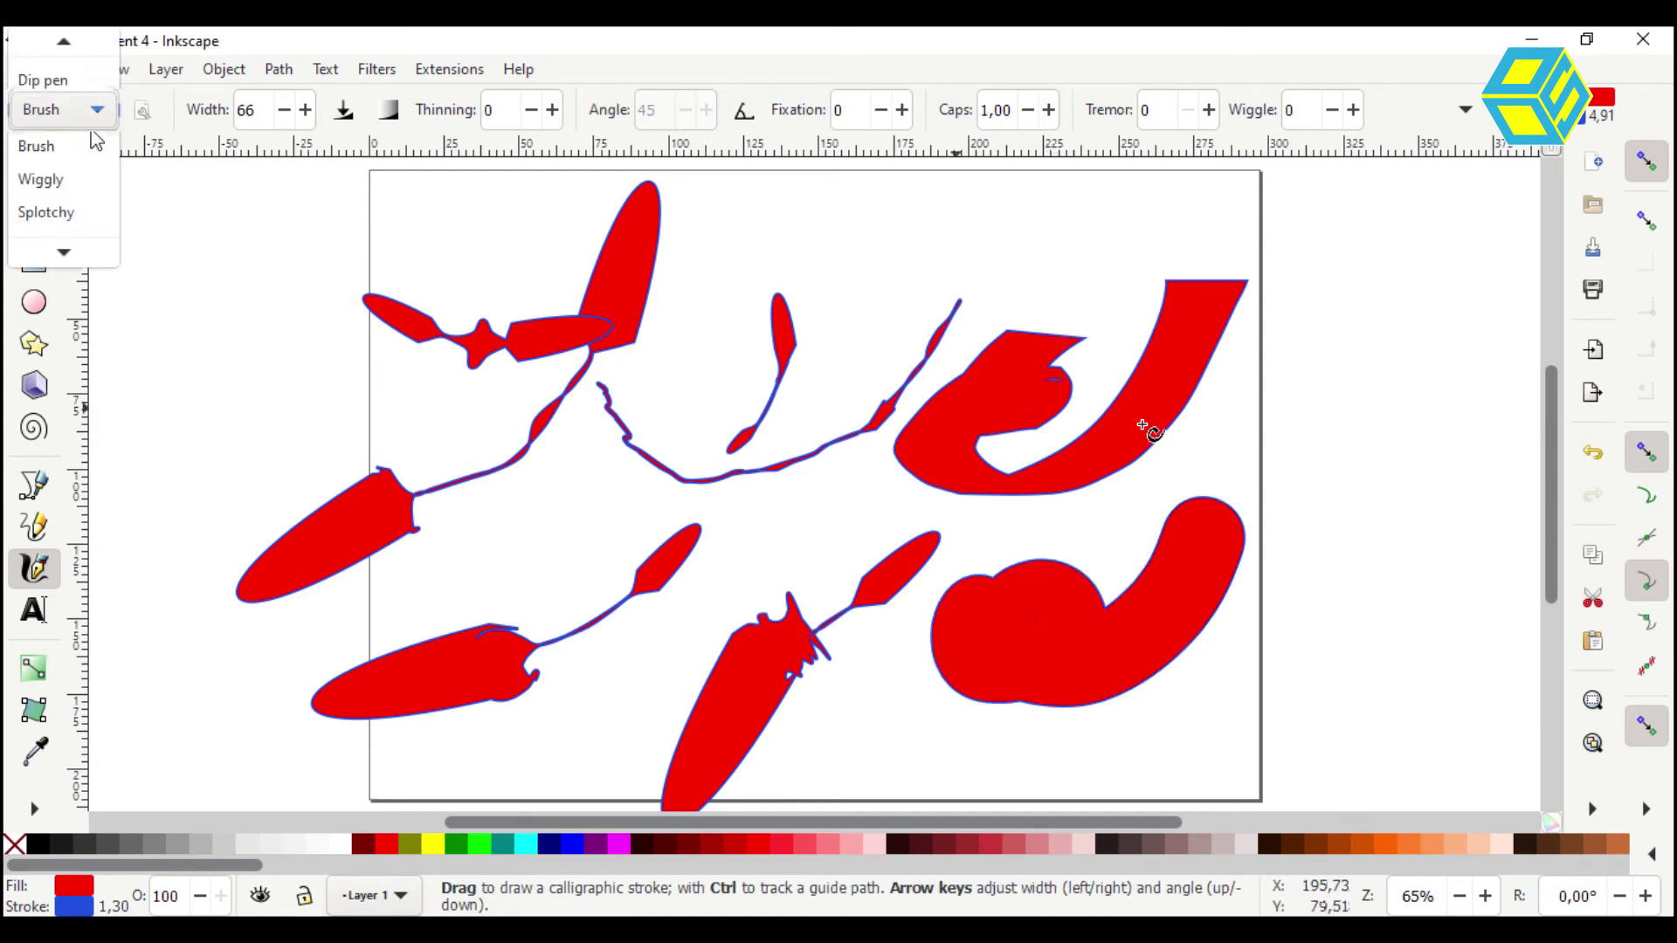
{"action": "mouse_move", "coordinate": [1394, 489]}
{"action": "left_mouse_down"}
{"action": "mouse_move", "coordinate": [1289, 473]}
{"action": "mouse_move", "coordinate": [1264, 310]}
{"action": "mouse_move", "coordinate": [1214, 410]}
{"action": "left_mouse_up"}
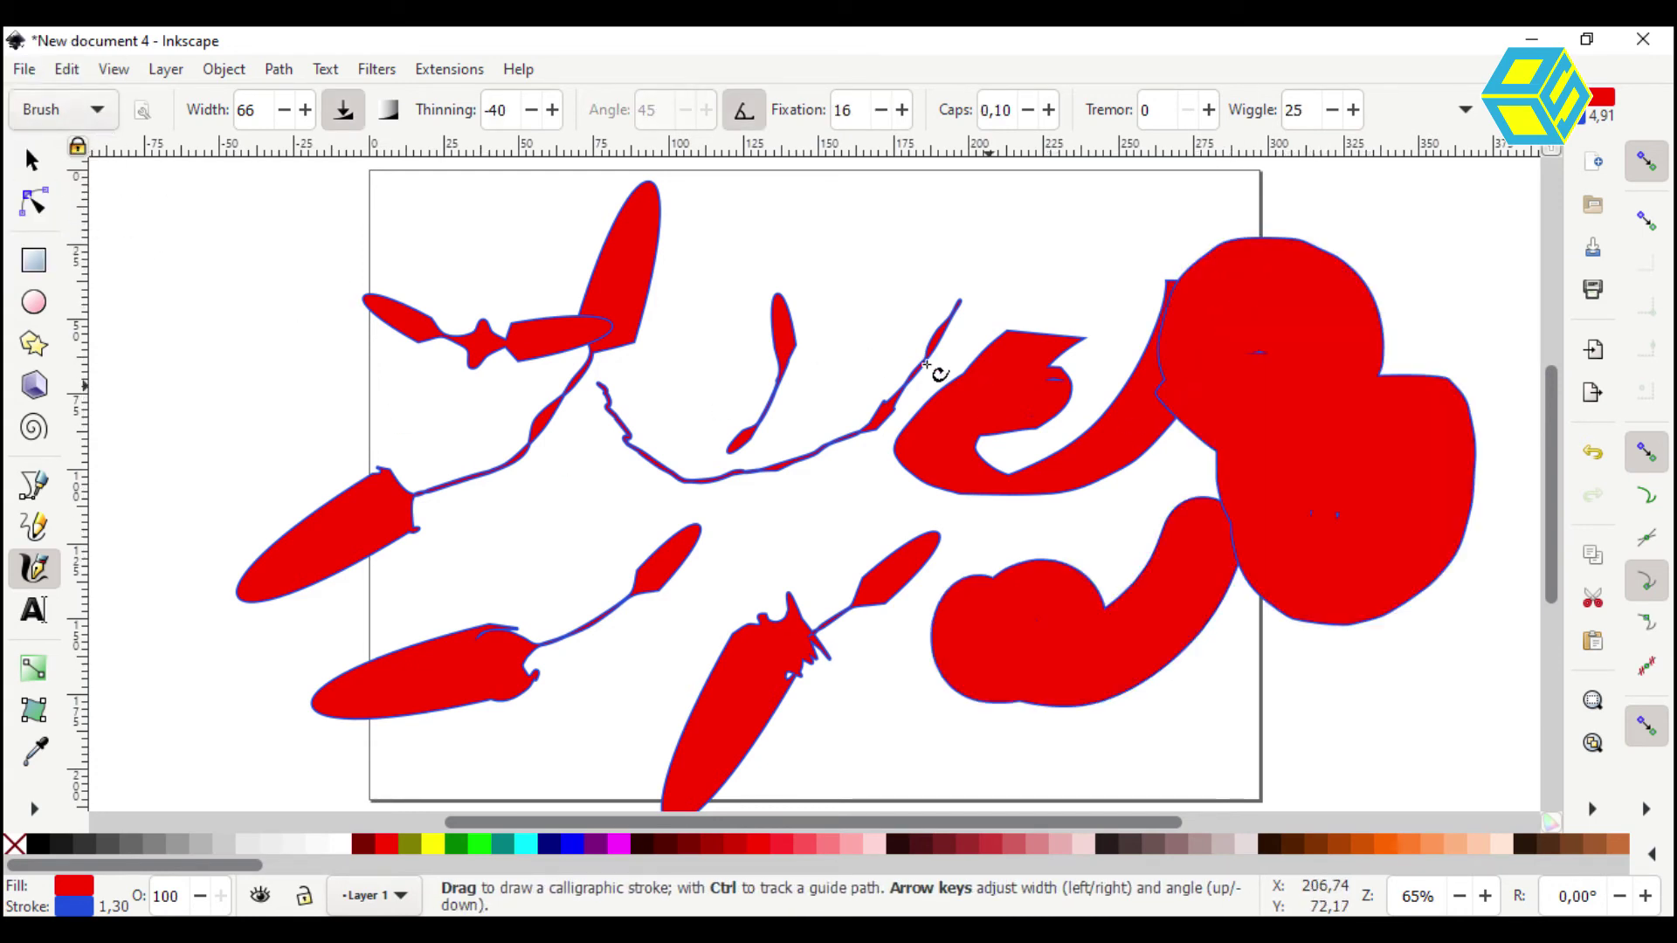
Choose the Wiggly preset and draw irregular strokes across the page's left edge
{"action": "left_click", "coordinate": [85, 111]}
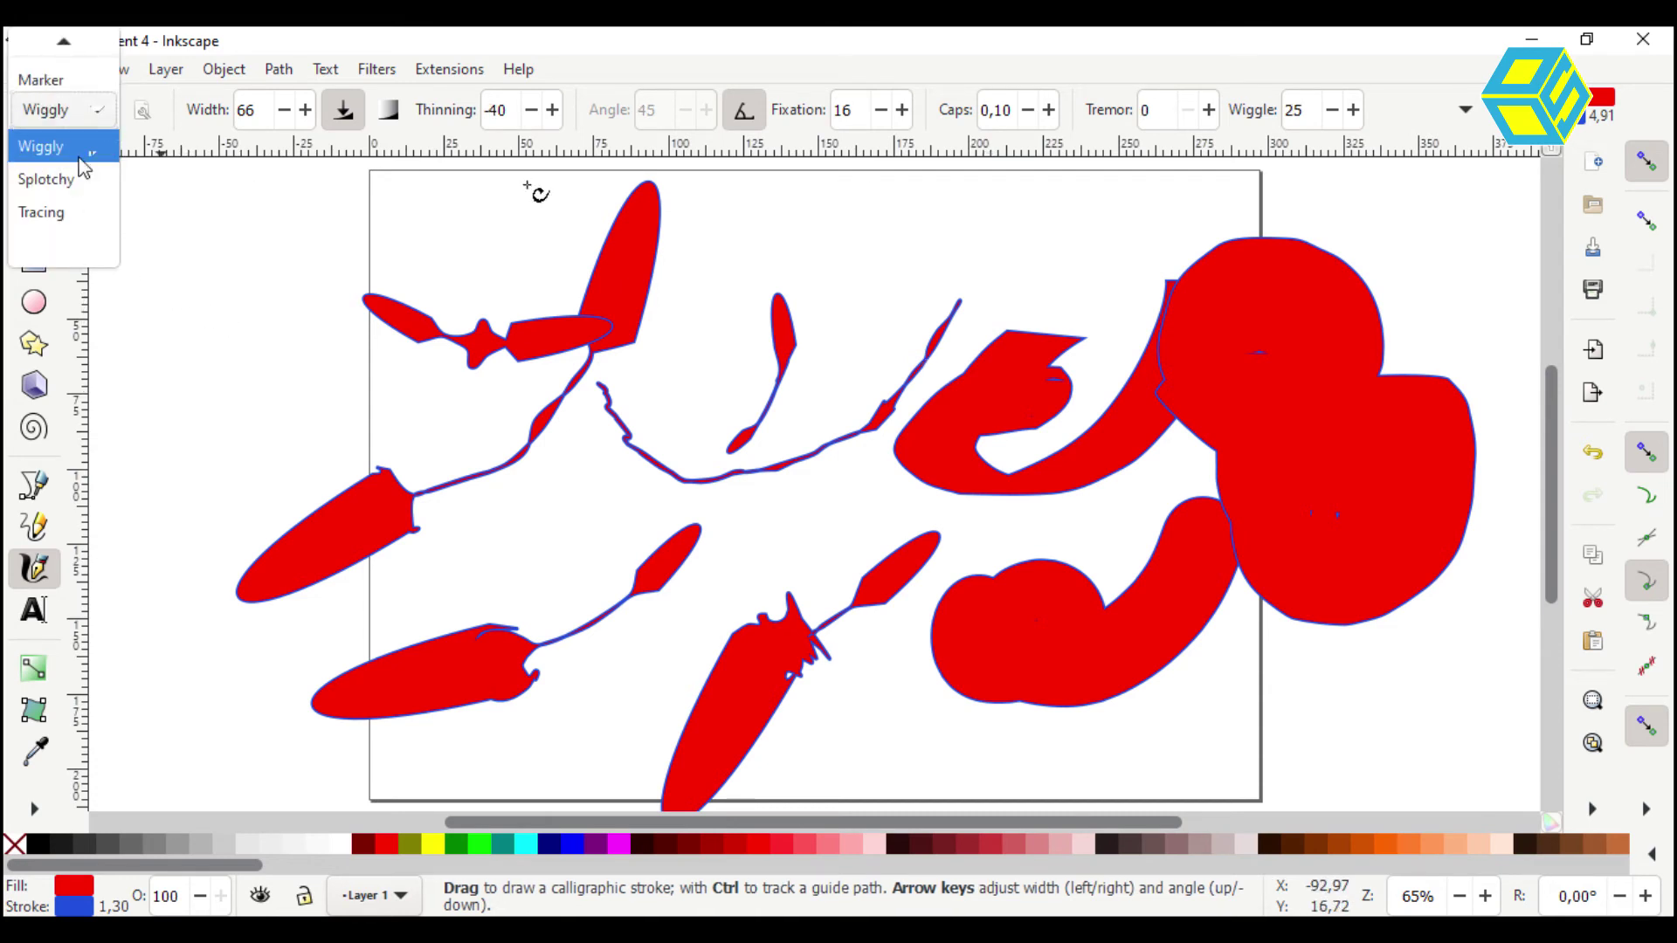
{"action": "left_click", "coordinate": [85, 149]}
{"action": "mouse_move", "coordinate": [217, 335]}
{"action": "left_mouse_down"}
{"action": "mouse_move", "coordinate": [222, 384]}
{"action": "mouse_move", "coordinate": [280, 443]}
{"action": "mouse_move", "coordinate": [377, 409]}
{"action": "mouse_move", "coordinate": [422, 415]}
{"action": "left_mouse_up"}
{"action": "mouse_move", "coordinate": [444, 473]}
{"action": "left_mouse_down"}
{"action": "mouse_move", "coordinate": [506, 513]}
{"action": "mouse_move", "coordinate": [554, 501]}
{"action": "left_mouse_up"}
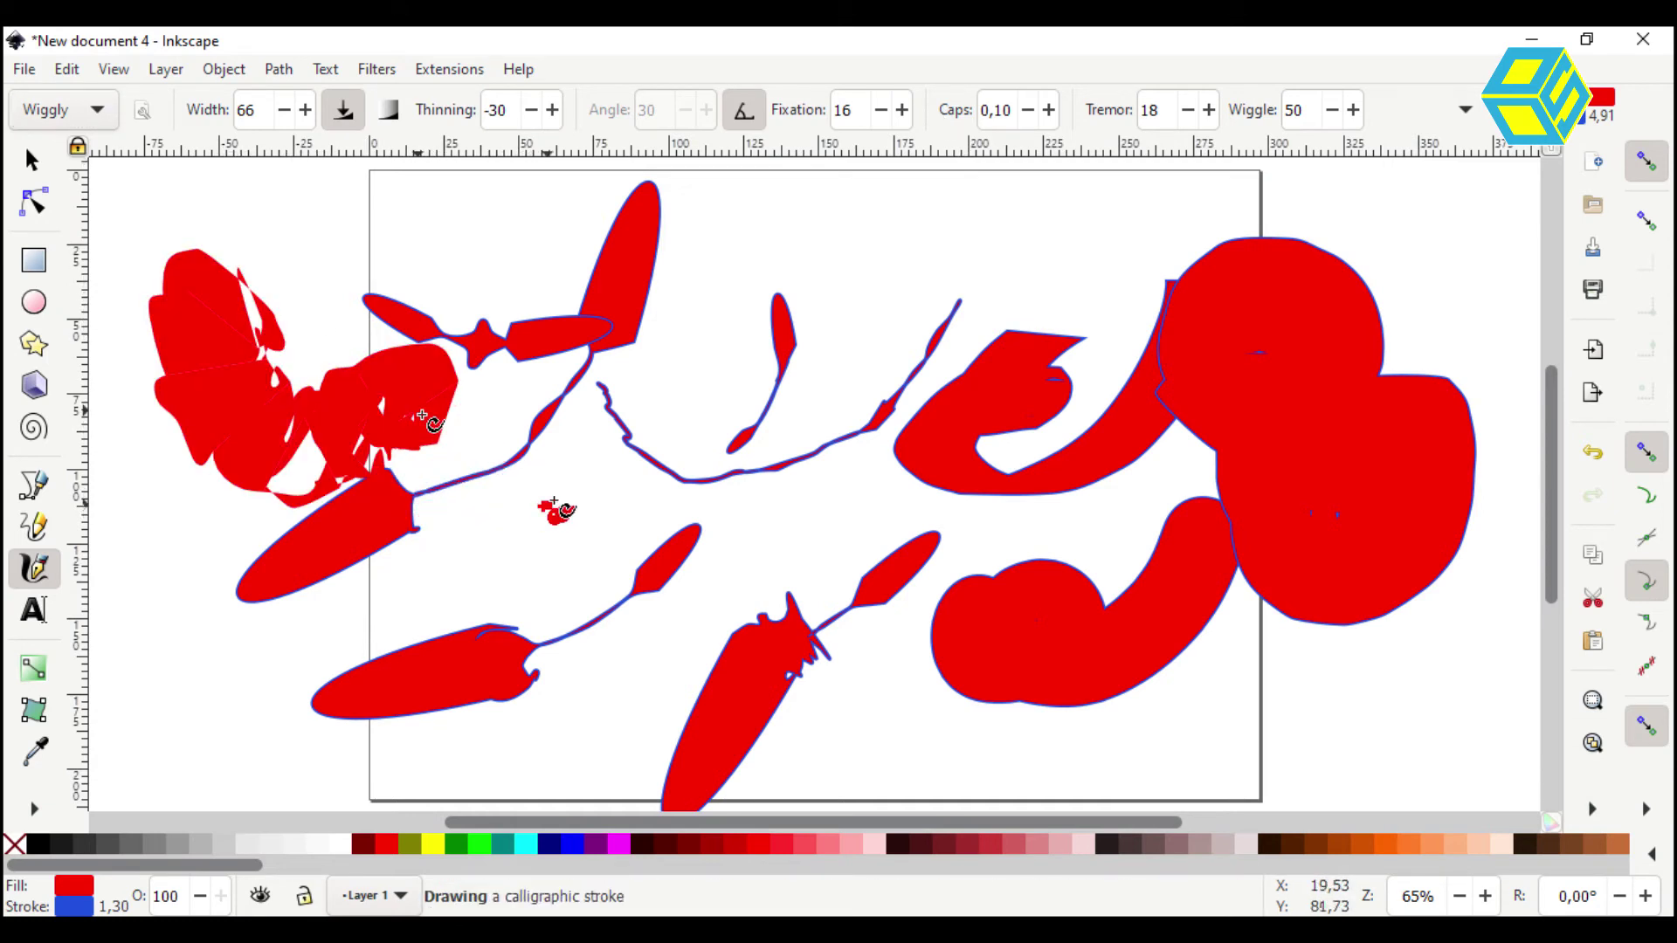
Choose the Splotchy preset and draw thick, rough strokes across the lower left of the page
{"action": "left_click", "coordinate": [94, 115]}
{"action": "left_click", "coordinate": [82, 149]}
{"action": "mouse_move", "coordinate": [778, 524]}
{"action": "left_mouse_down"}
{"action": "mouse_move", "coordinate": [722, 545]}
{"action": "mouse_move", "coordinate": [773, 522]}
{"action": "left_mouse_up"}
{"action": "mouse_move", "coordinate": [664, 524]}
{"action": "left_mouse_down"}
{"action": "mouse_move", "coordinate": [621, 644]}
{"action": "mouse_move", "coordinate": [512, 610]}
{"action": "mouse_move", "coordinate": [384, 612]}
{"action": "mouse_move", "coordinate": [270, 685]}
{"action": "mouse_move", "coordinate": [187, 692]}
{"action": "mouse_move", "coordinate": [277, 690]}
{"action": "mouse_move", "coordinate": [192, 743]}
{"action": "left_mouse_up"}
Choose the Tracing preset and draw thin curved lines along the upper part of the page
{"action": "left_click", "coordinate": [87, 110]}
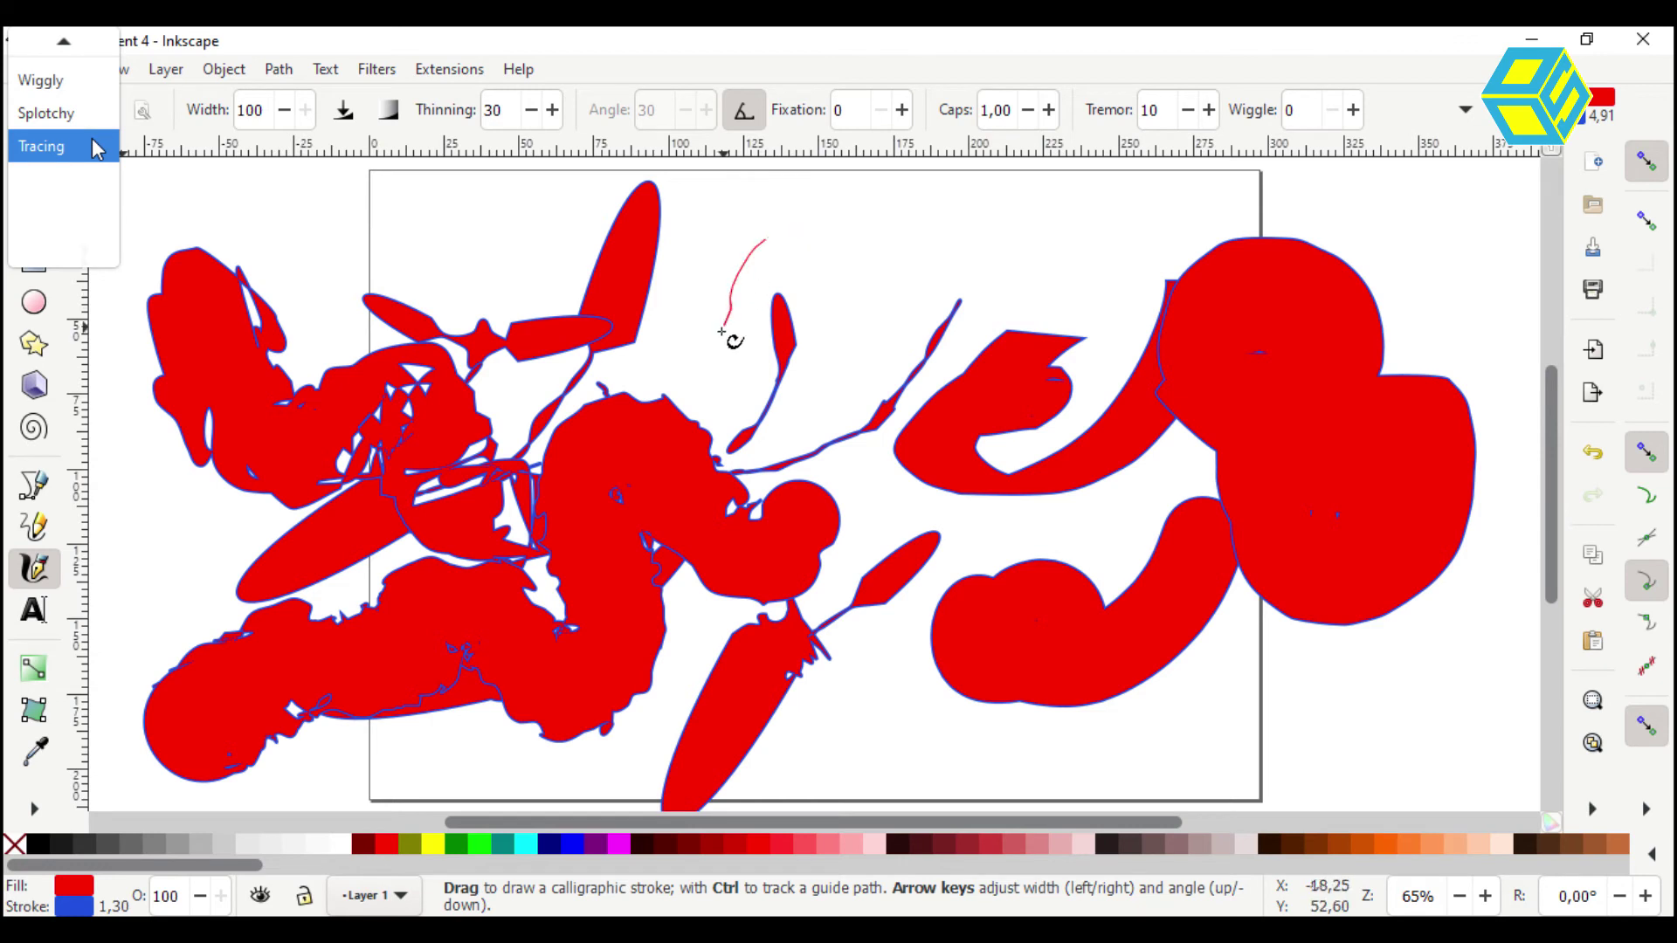
{"action": "mouse_move", "coordinate": [821, 218]}
{"action": "left_mouse_down"}
{"action": "mouse_move", "coordinate": [946, 199]}
{"action": "mouse_move", "coordinate": [1058, 278]}
{"action": "left_mouse_up"}
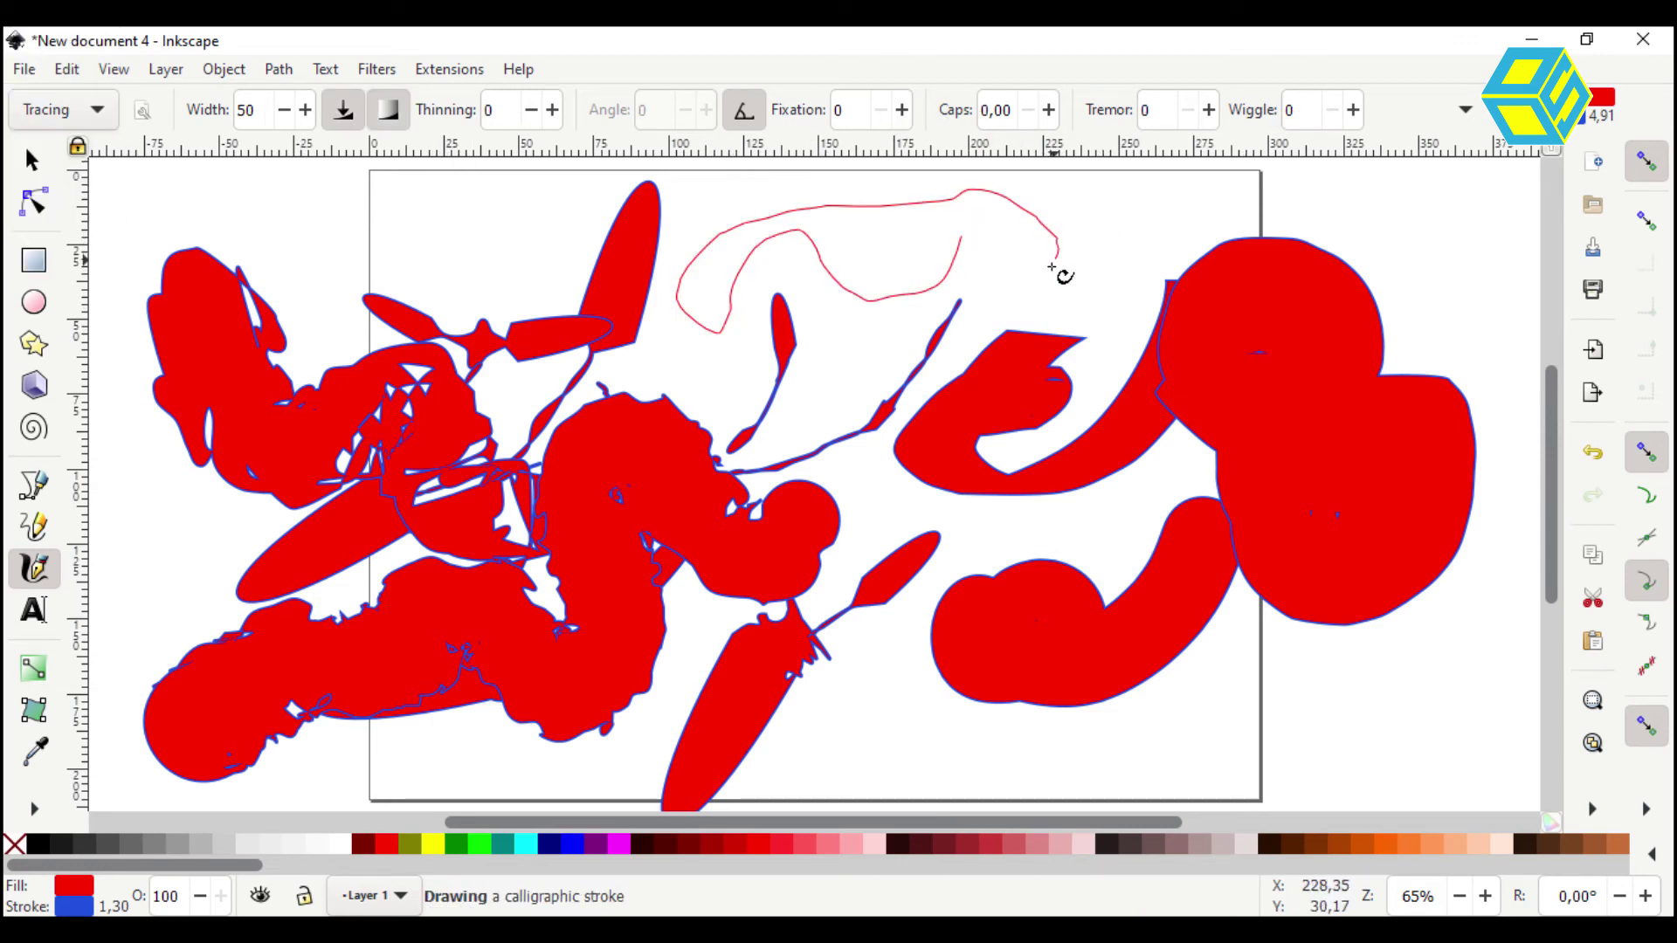
{"action": "left_click_drag", "start_coordinate": [1051, 267], "coordinate": [1106, 232]}
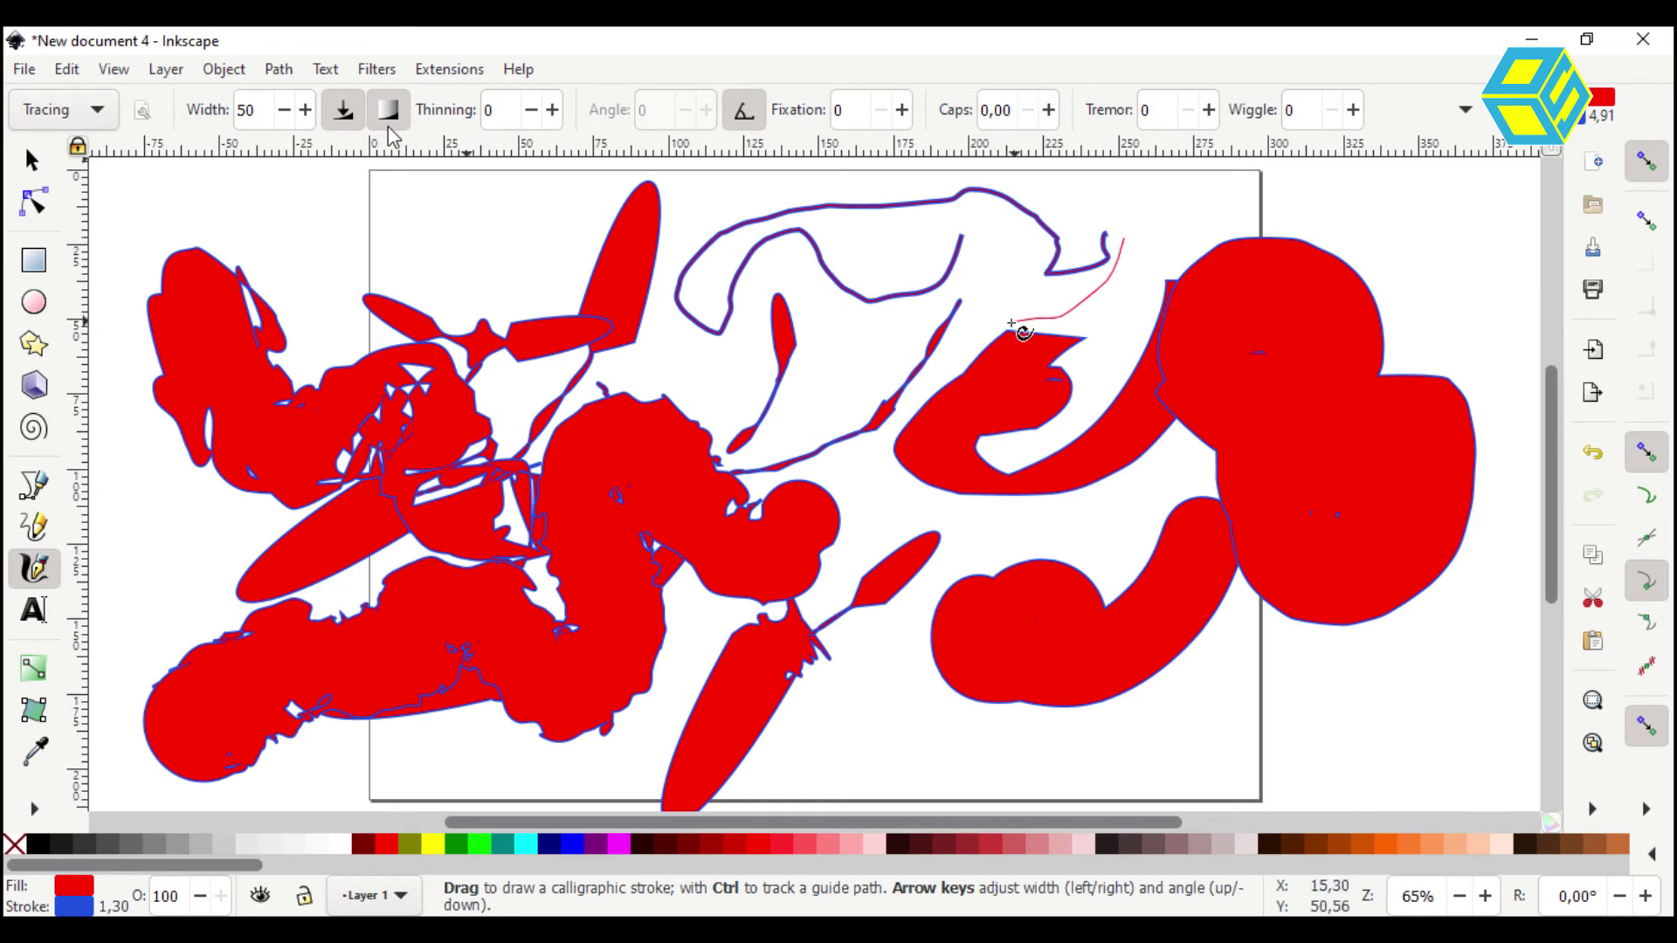
Switch the calligraphy pen to the Dip pen preset
{"action": "left_click", "coordinate": [100, 115]}
{"action": "left_click", "coordinate": [100, 115]}
{"action": "left_click", "coordinate": [103, 105]}
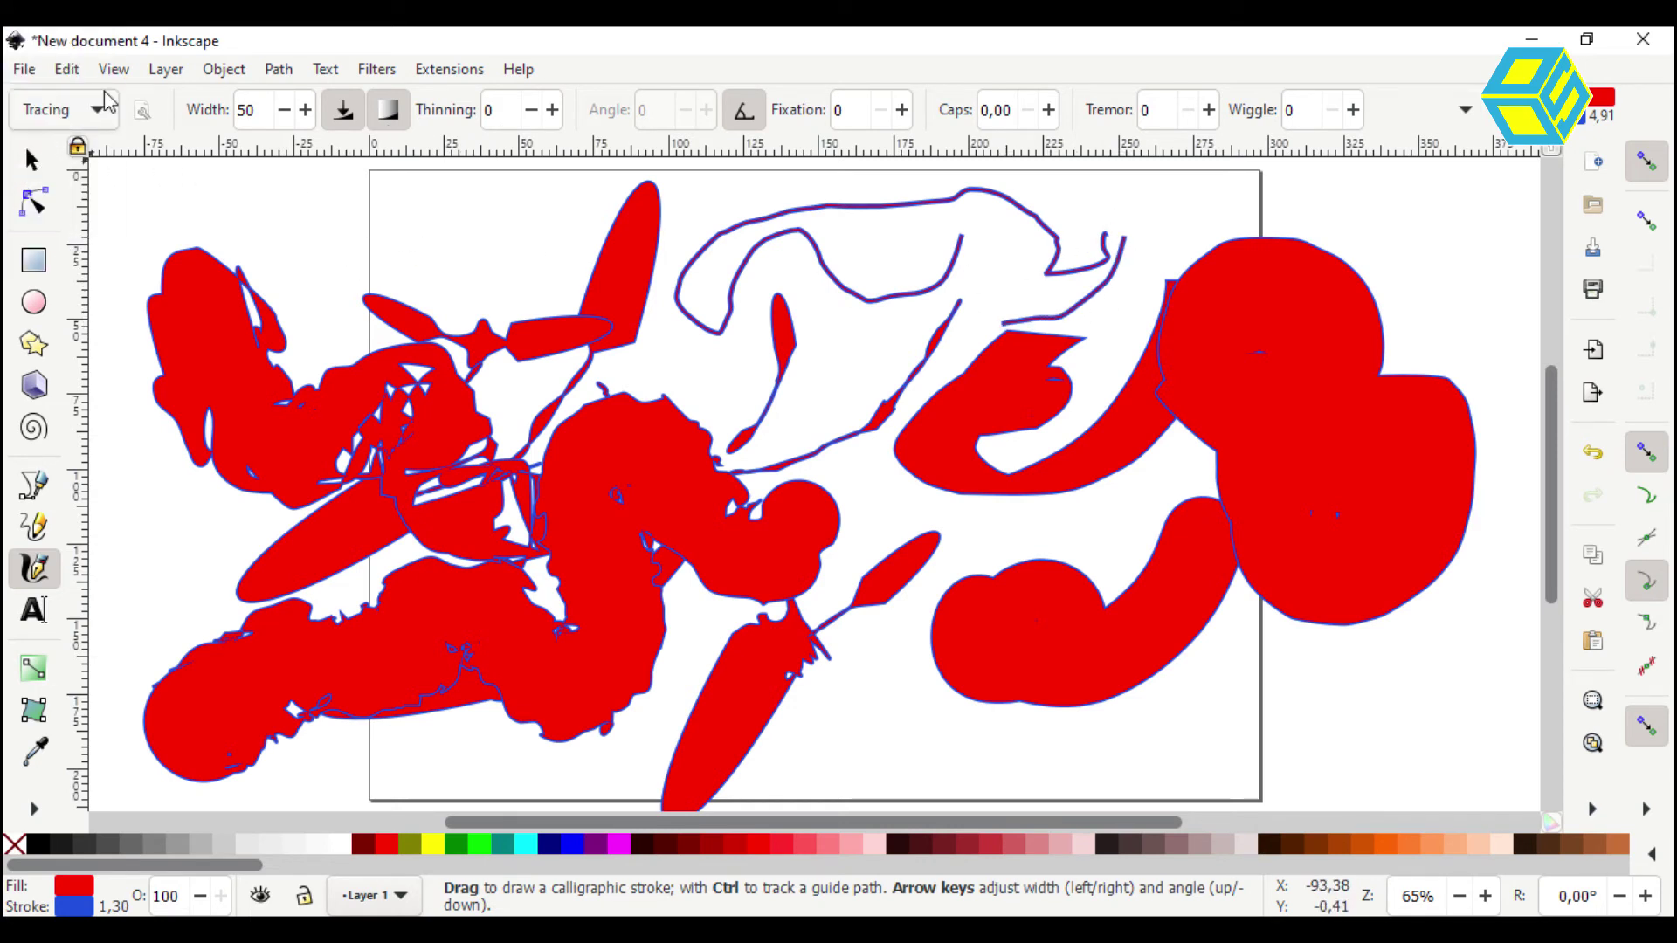
{"action": "scroll", "coordinate": [105, 100], "scroll_direction": "up", "scroll_amount": 5}
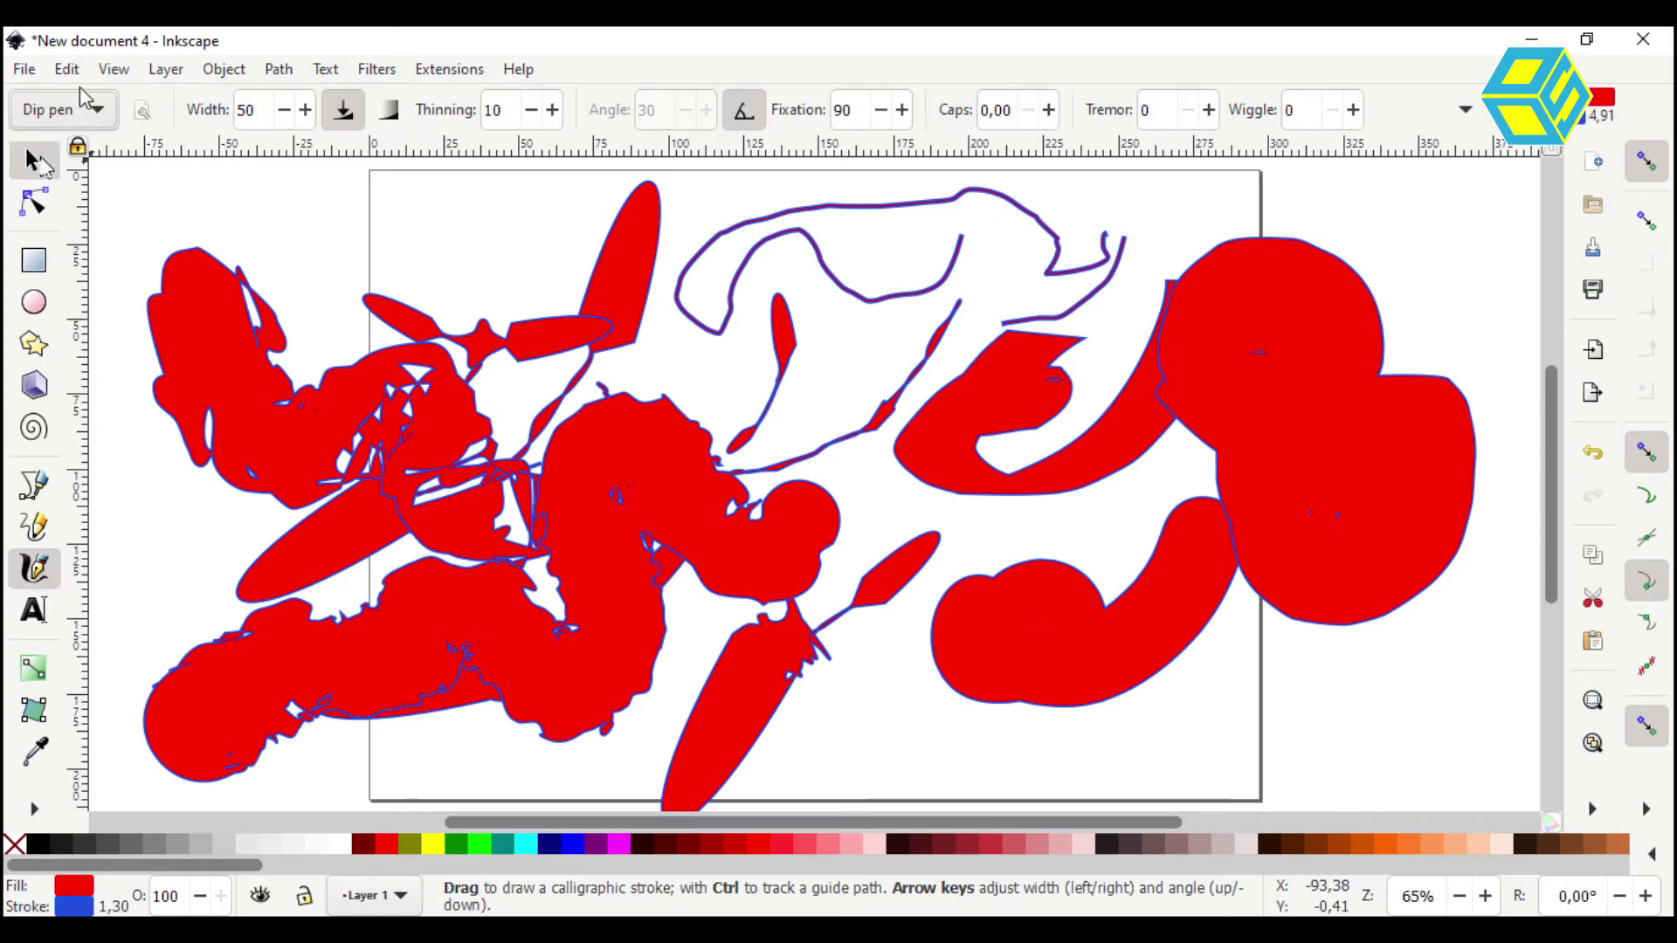
Delete all the preset sample strokes from the drawing
{"action": "left_click", "coordinate": [51, 168]}
{"action": "key", "text": "ctrl+a"}
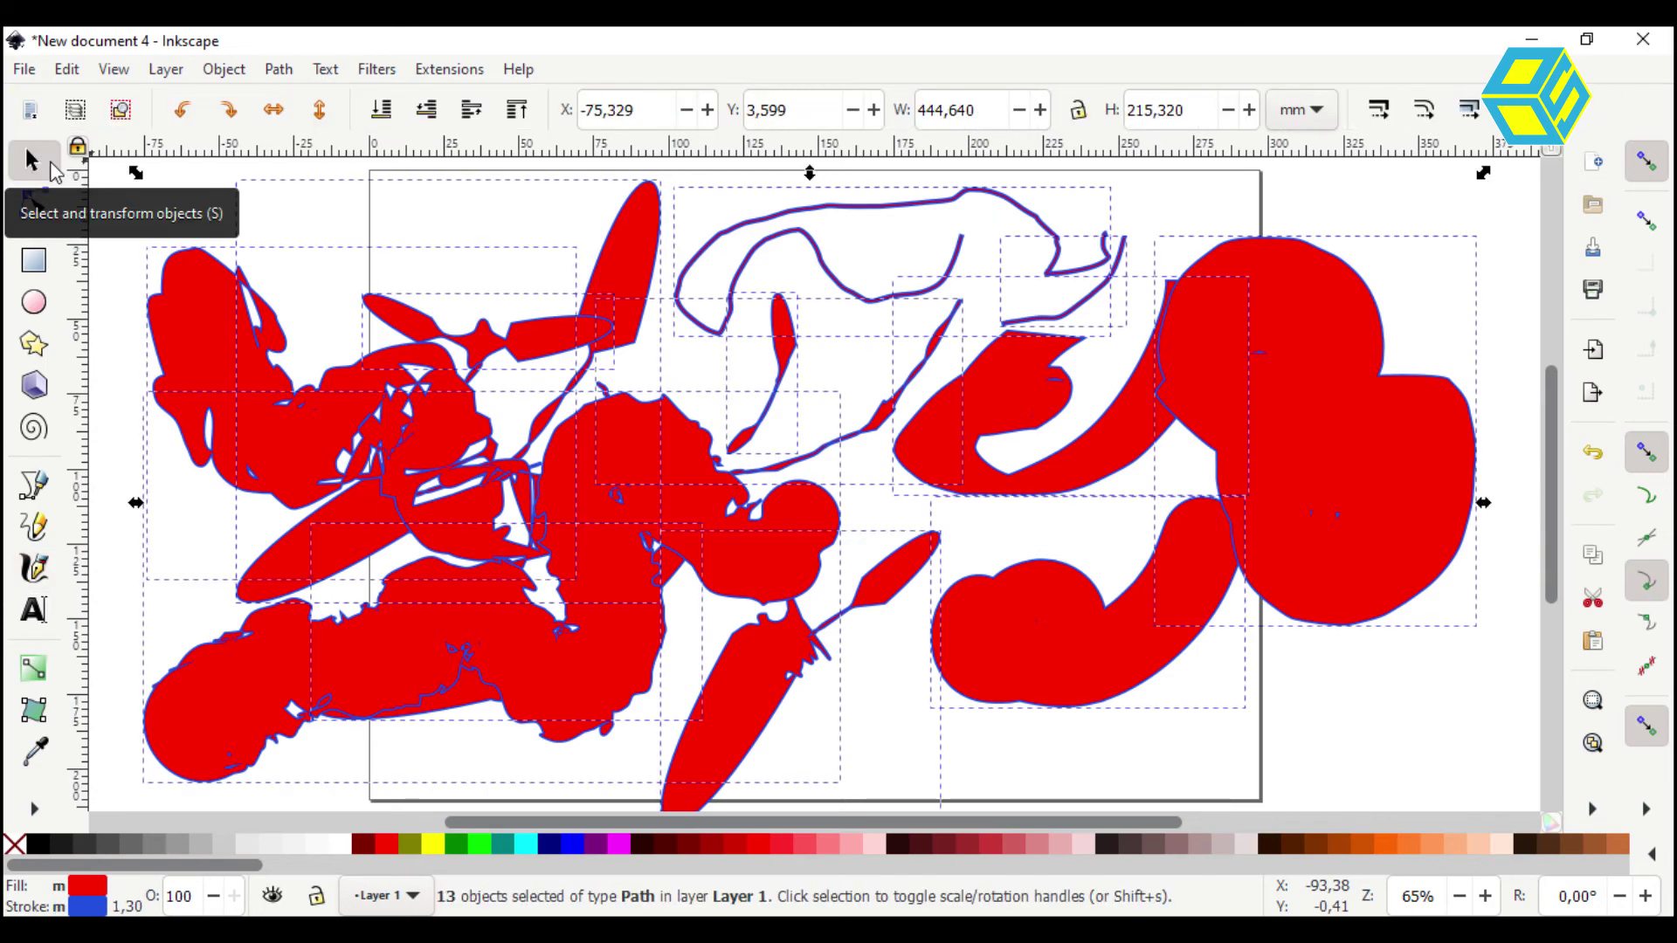
{"action": "key", "text": "Delete"}
{"action": "key", "text": "ctrl+z"}
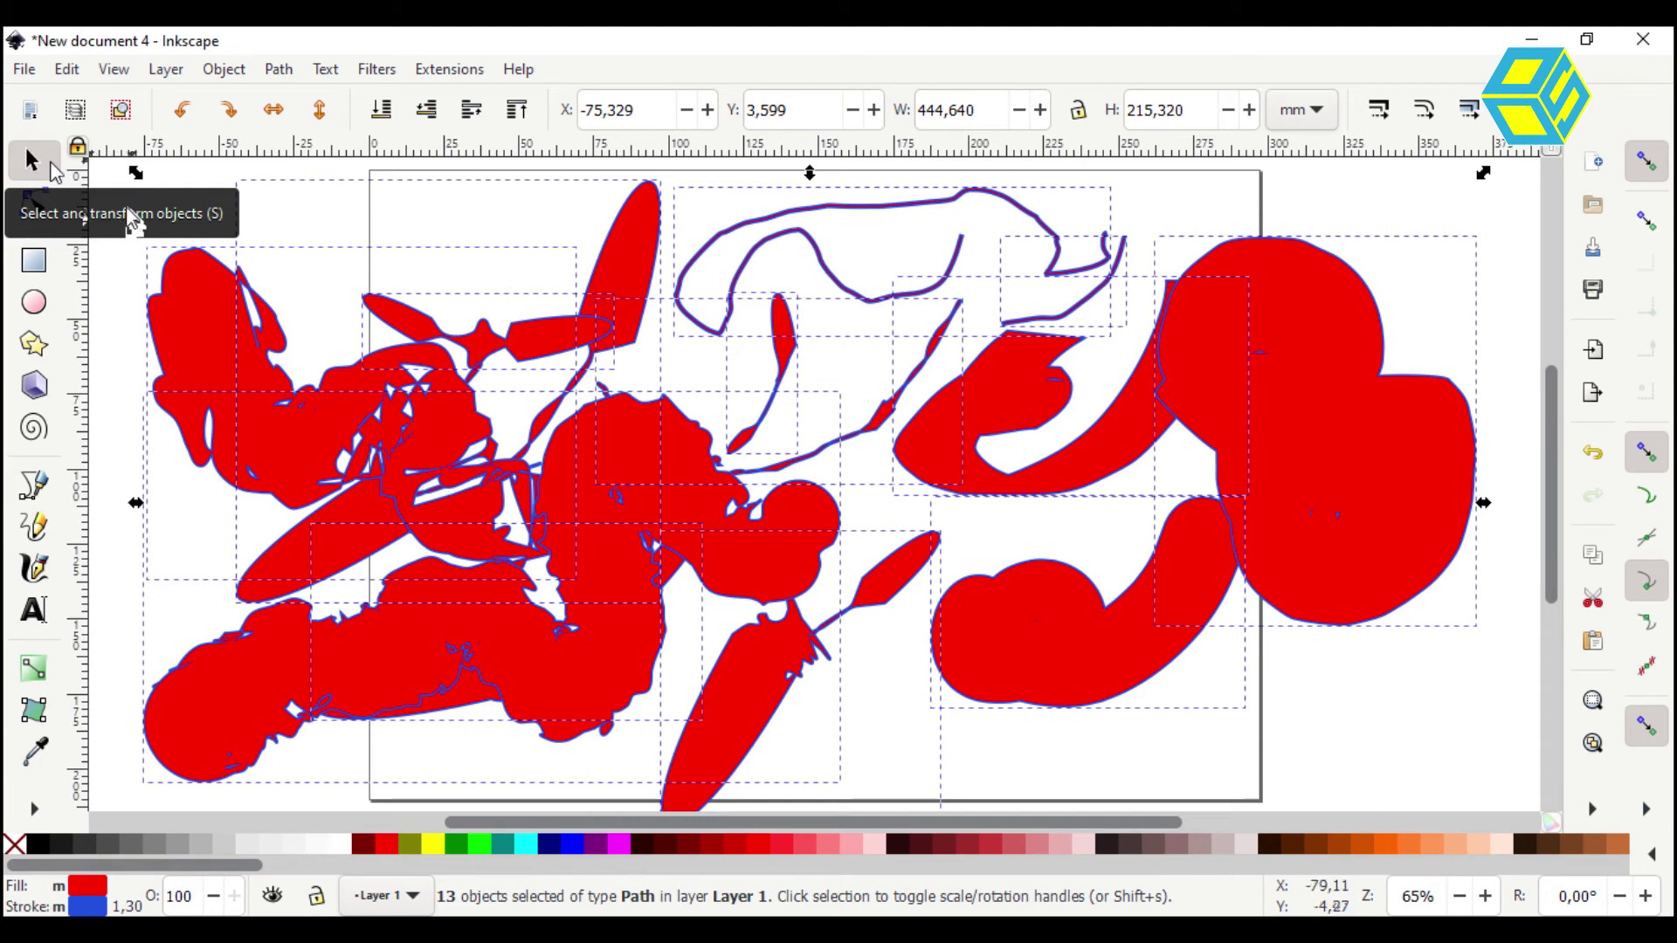
{"action": "key", "text": "Delete"}
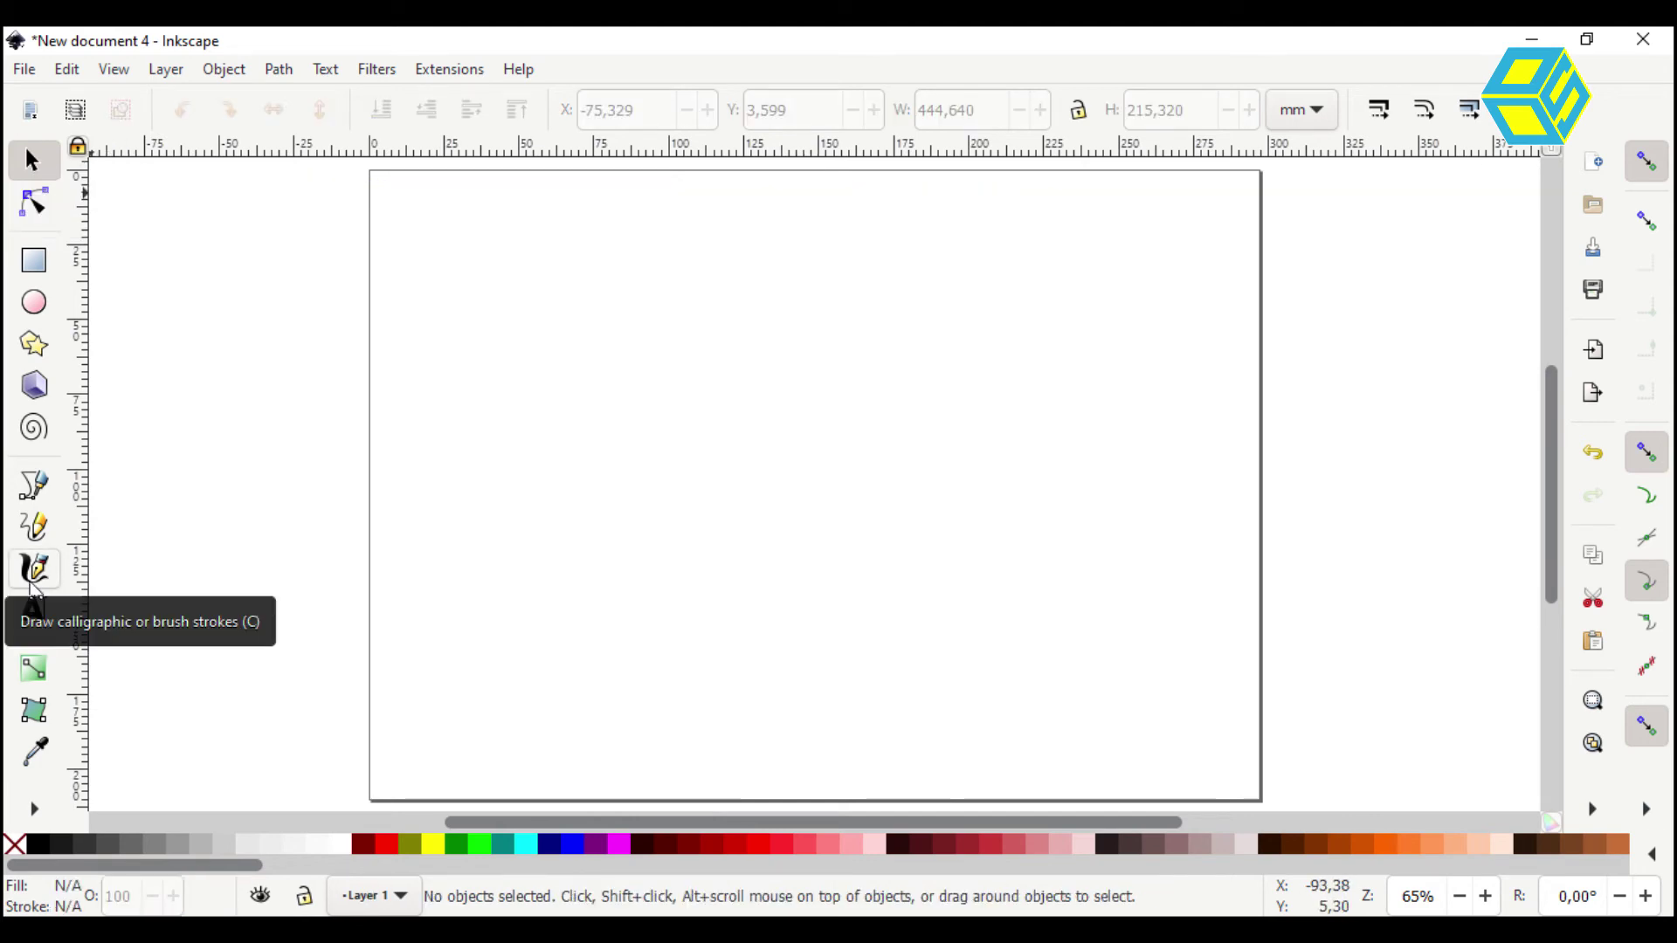
Draw curved calligraphy strokes with the Dip pen preset, comparing thinning values 10, 3 and 61
{"action": "left_click", "coordinate": [33, 578]}
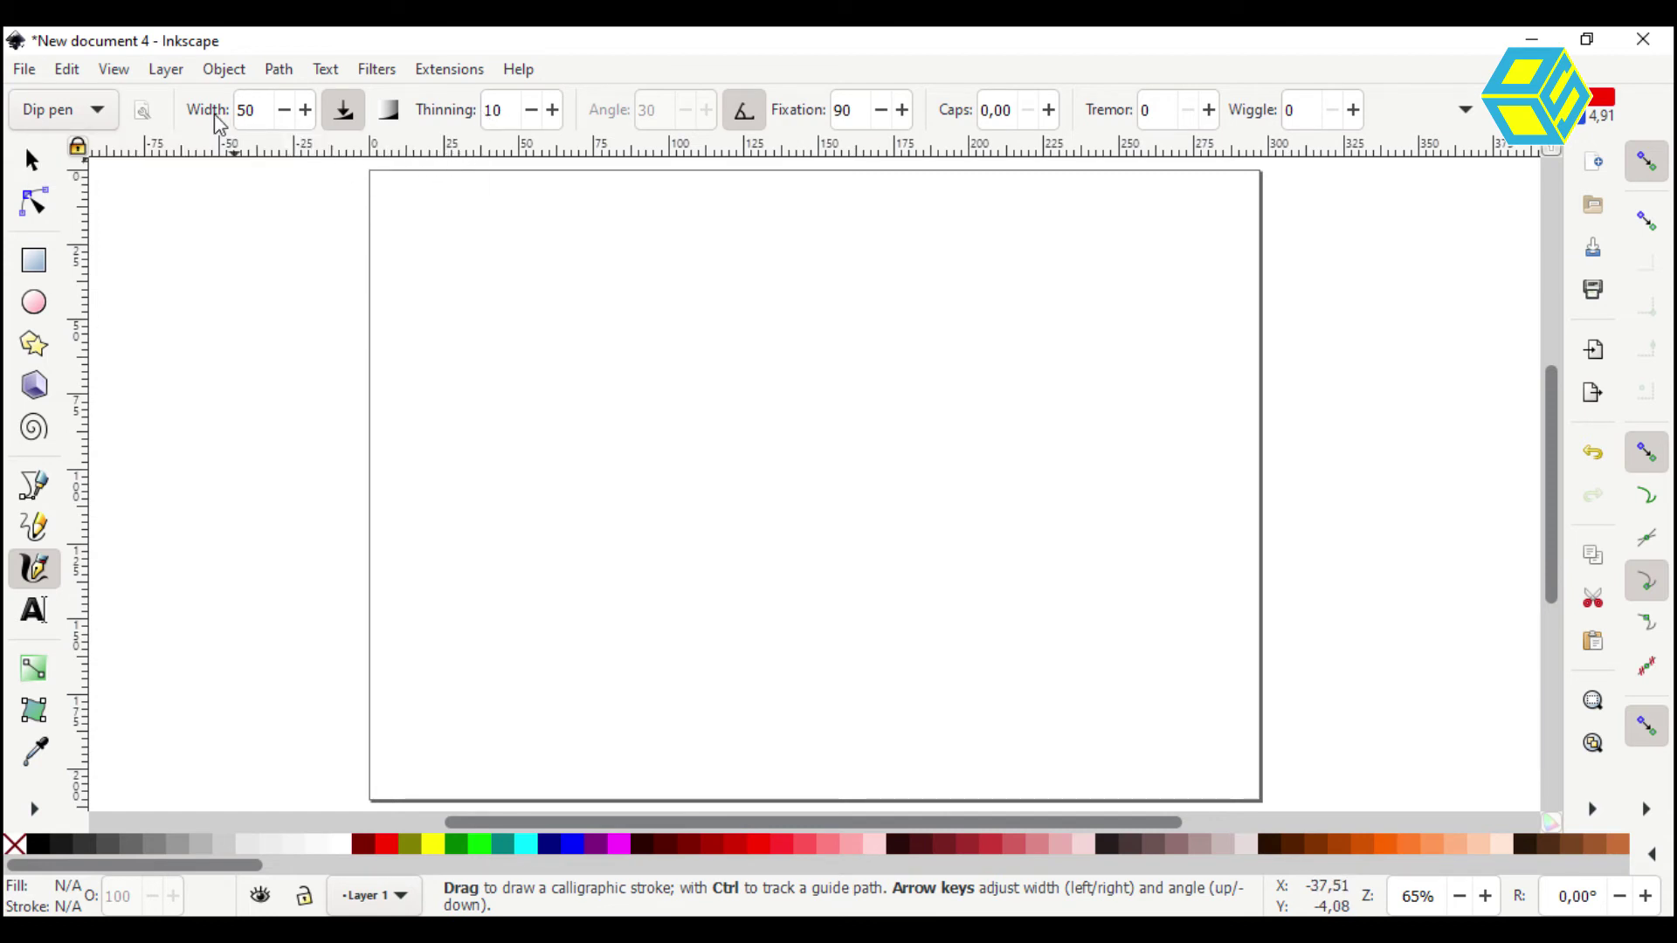
{"action": "mouse_move", "coordinate": [1022, 337]}
{"action": "left_mouse_down"}
{"action": "mouse_move", "coordinate": [1003, 287]}
{"action": "mouse_move", "coordinate": [951, 407]}
{"action": "mouse_move", "coordinate": [851, 496]}
{"action": "mouse_move", "coordinate": [747, 512]}
{"action": "mouse_move", "coordinate": [648, 466]}
{"action": "left_mouse_up"}
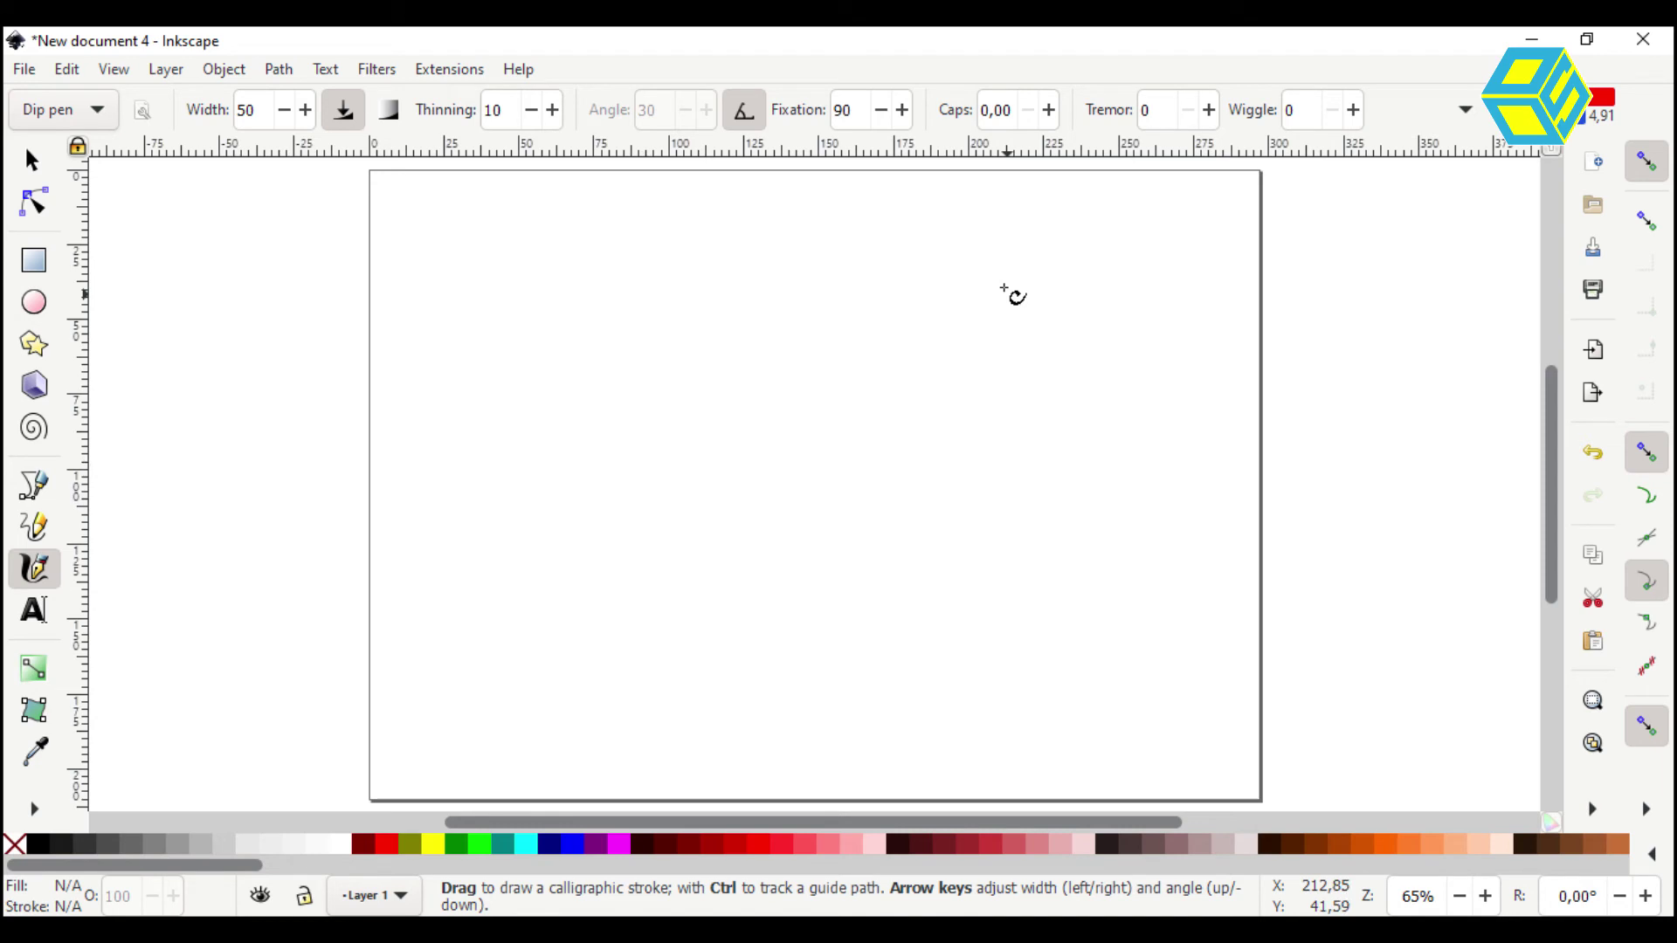
{"action": "left_click", "coordinate": [534, 113]}
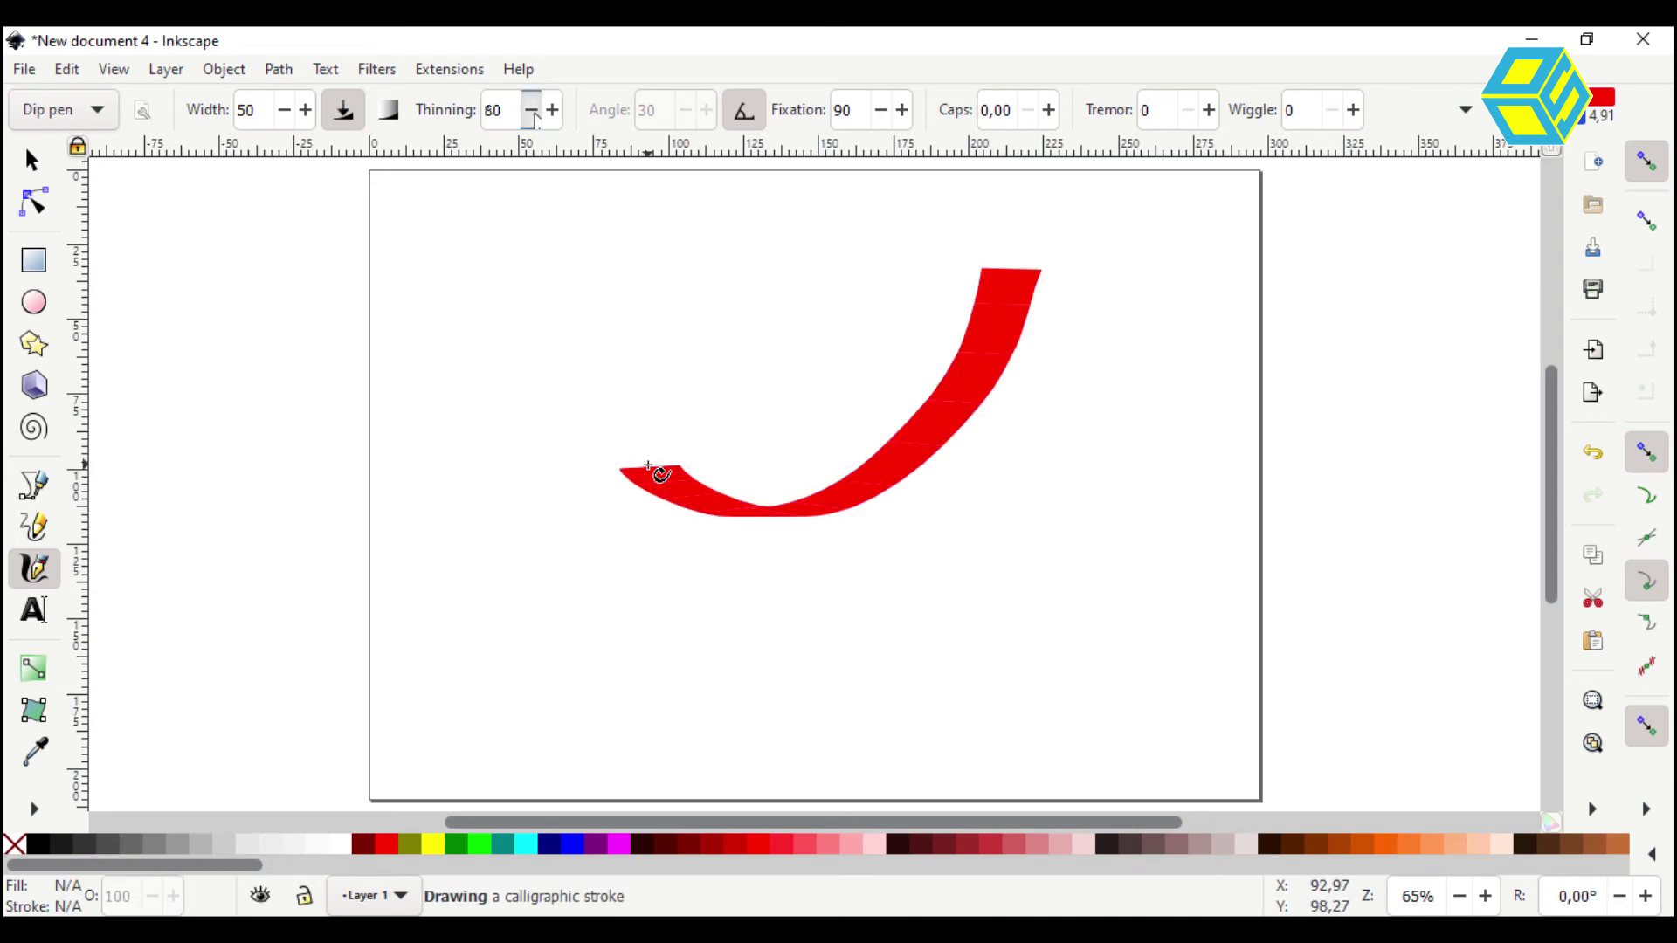
{"action": "mouse_move", "coordinate": [1133, 324]}
{"action": "left_mouse_down"}
{"action": "mouse_move", "coordinate": [1106, 421]}
{"action": "mouse_move", "coordinate": [1029, 554]}
{"action": "mouse_move", "coordinate": [901, 683]}
{"action": "mouse_move", "coordinate": [725, 710]}
{"action": "mouse_move", "coordinate": [564, 635]}
{"action": "mouse_move", "coordinate": [517, 575]}
{"action": "mouse_move", "coordinate": [522, 454]}
{"action": "left_mouse_up"}
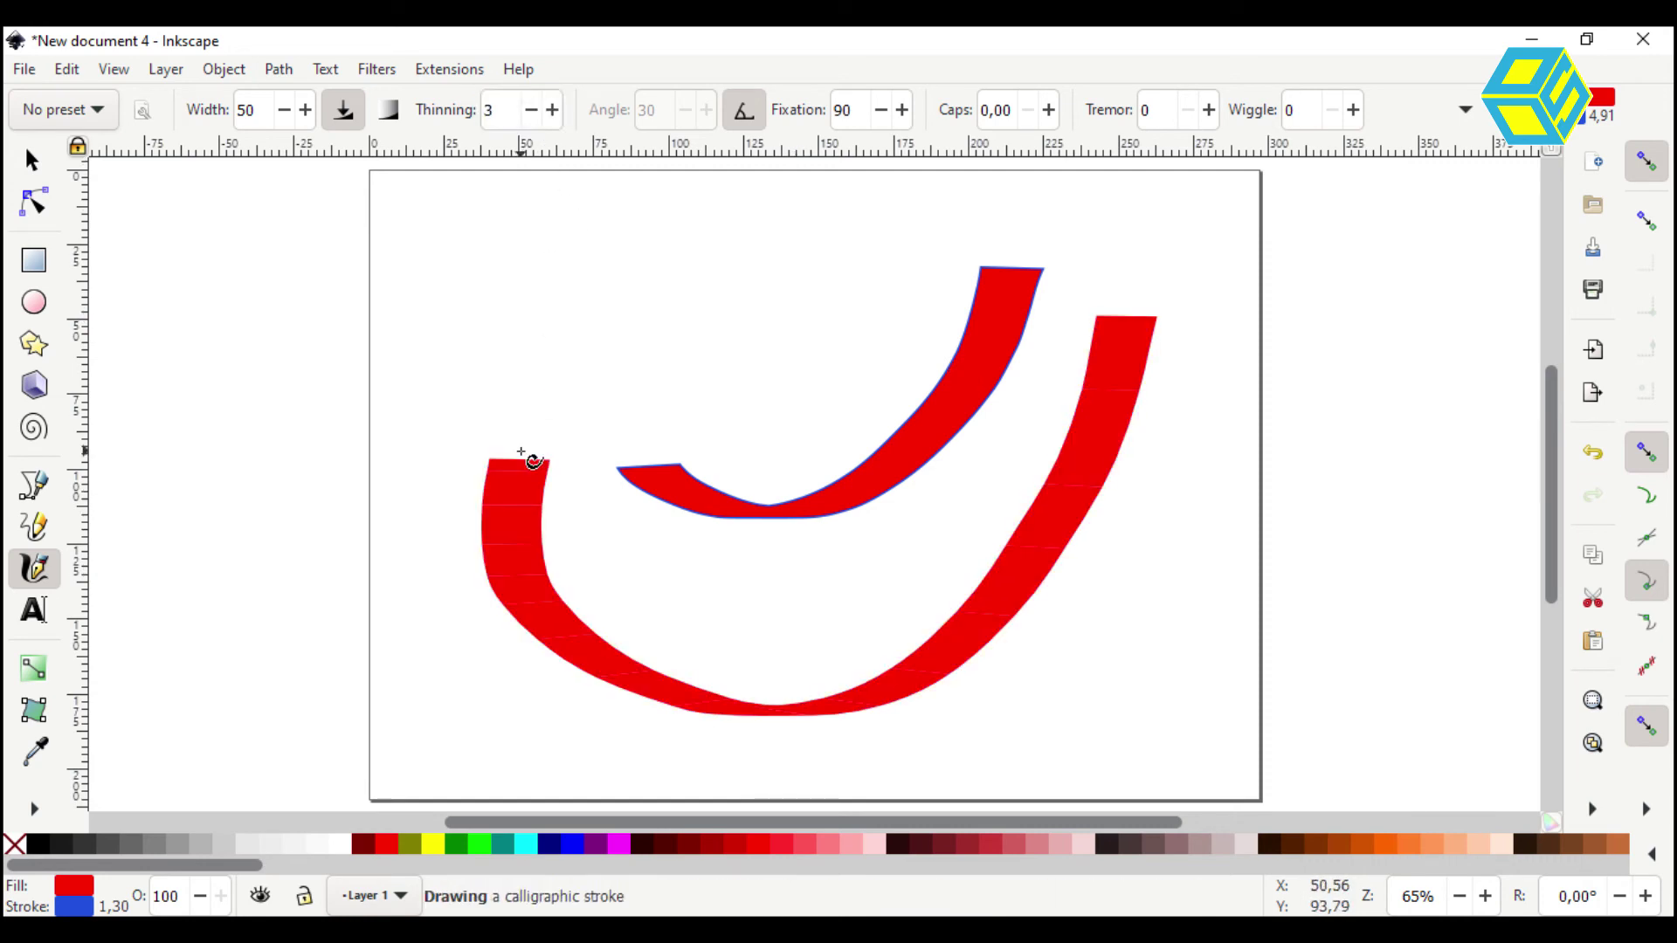
{"action": "left_click", "coordinate": [552, 111]}
{"action": "mouse_move", "coordinate": [1307, 289]}
{"action": "left_mouse_down"}
{"action": "mouse_move", "coordinate": [1274, 478]}
{"action": "mouse_move", "coordinate": [1224, 575]}
{"action": "mouse_move", "coordinate": [1106, 651]}
{"action": "mouse_move", "coordinate": [942, 666]}
{"action": "mouse_move", "coordinate": [786, 599]}
{"action": "mouse_move", "coordinate": [670, 495]}
{"action": "mouse_move", "coordinate": [584, 302]}
{"action": "left_mouse_up"}
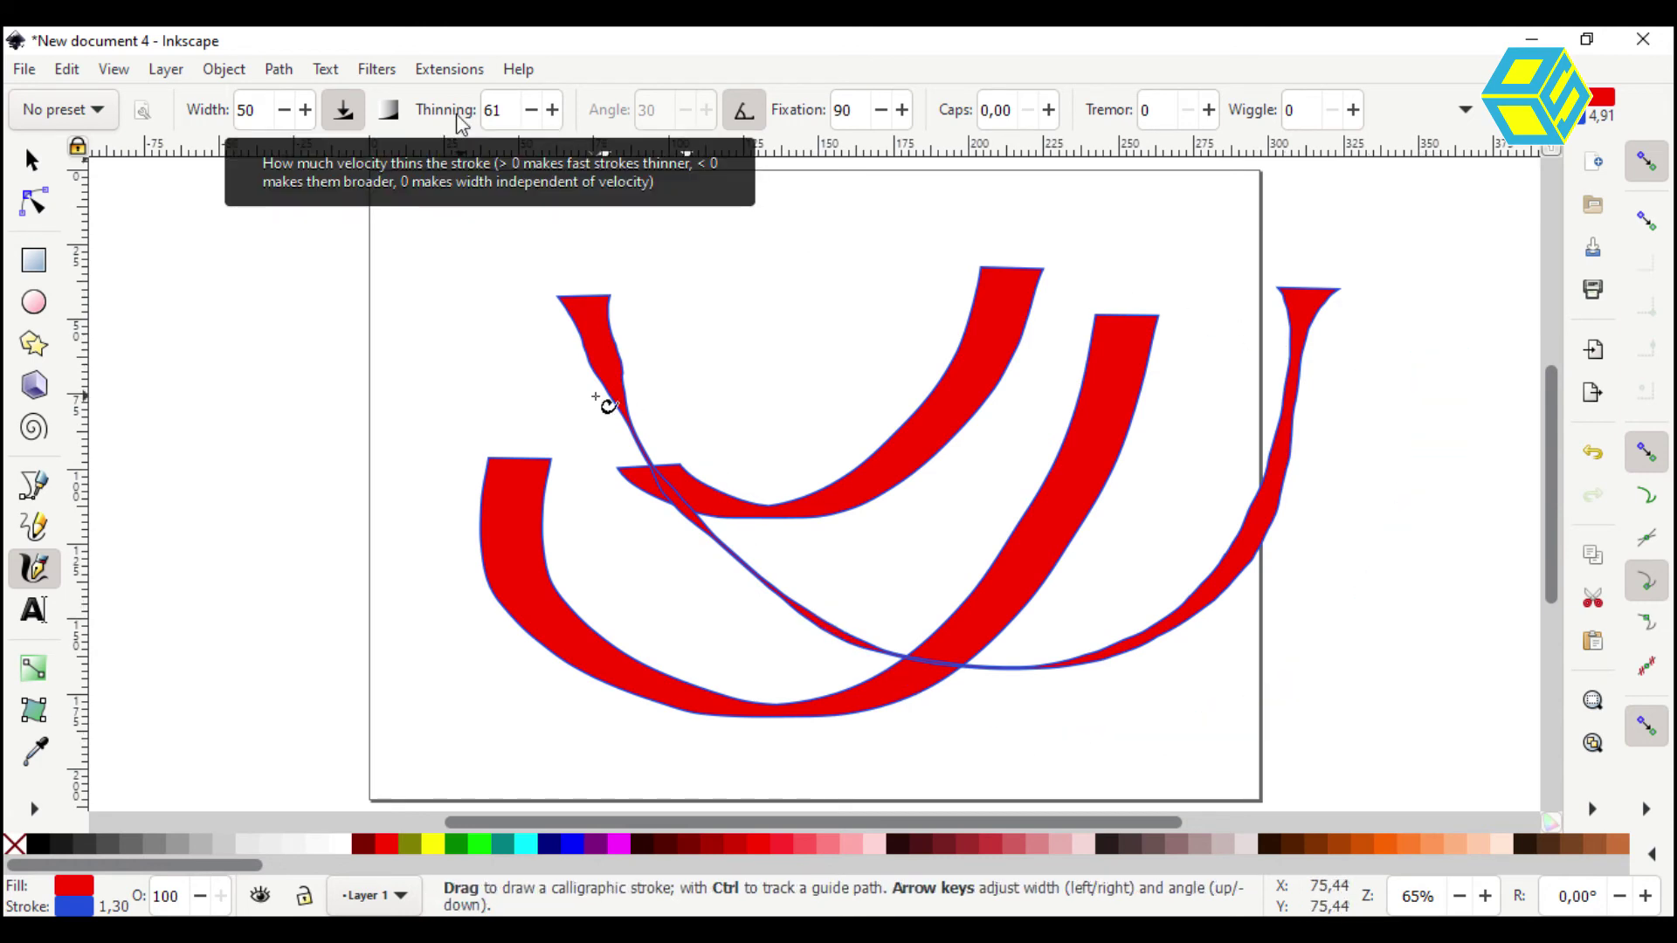
Set the thinning to -16 and draw a broad curved stroke across the upper left of the page
{"action": "left_click", "coordinate": [535, 111]}
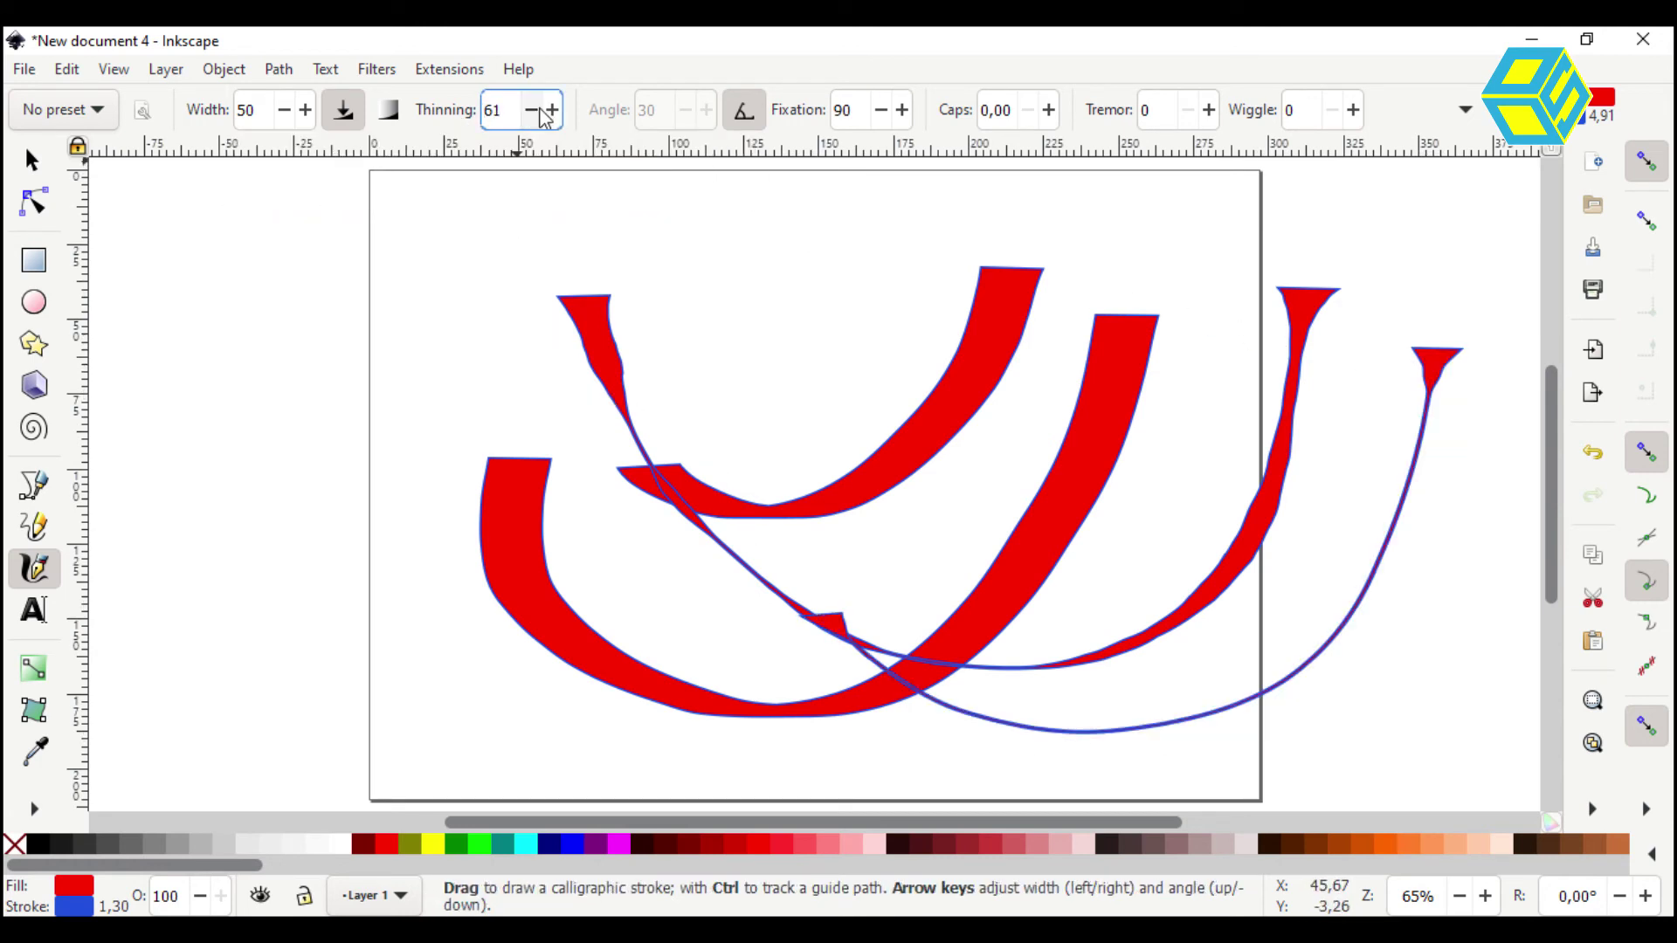
{"action": "left_click", "coordinate": [531, 111]}
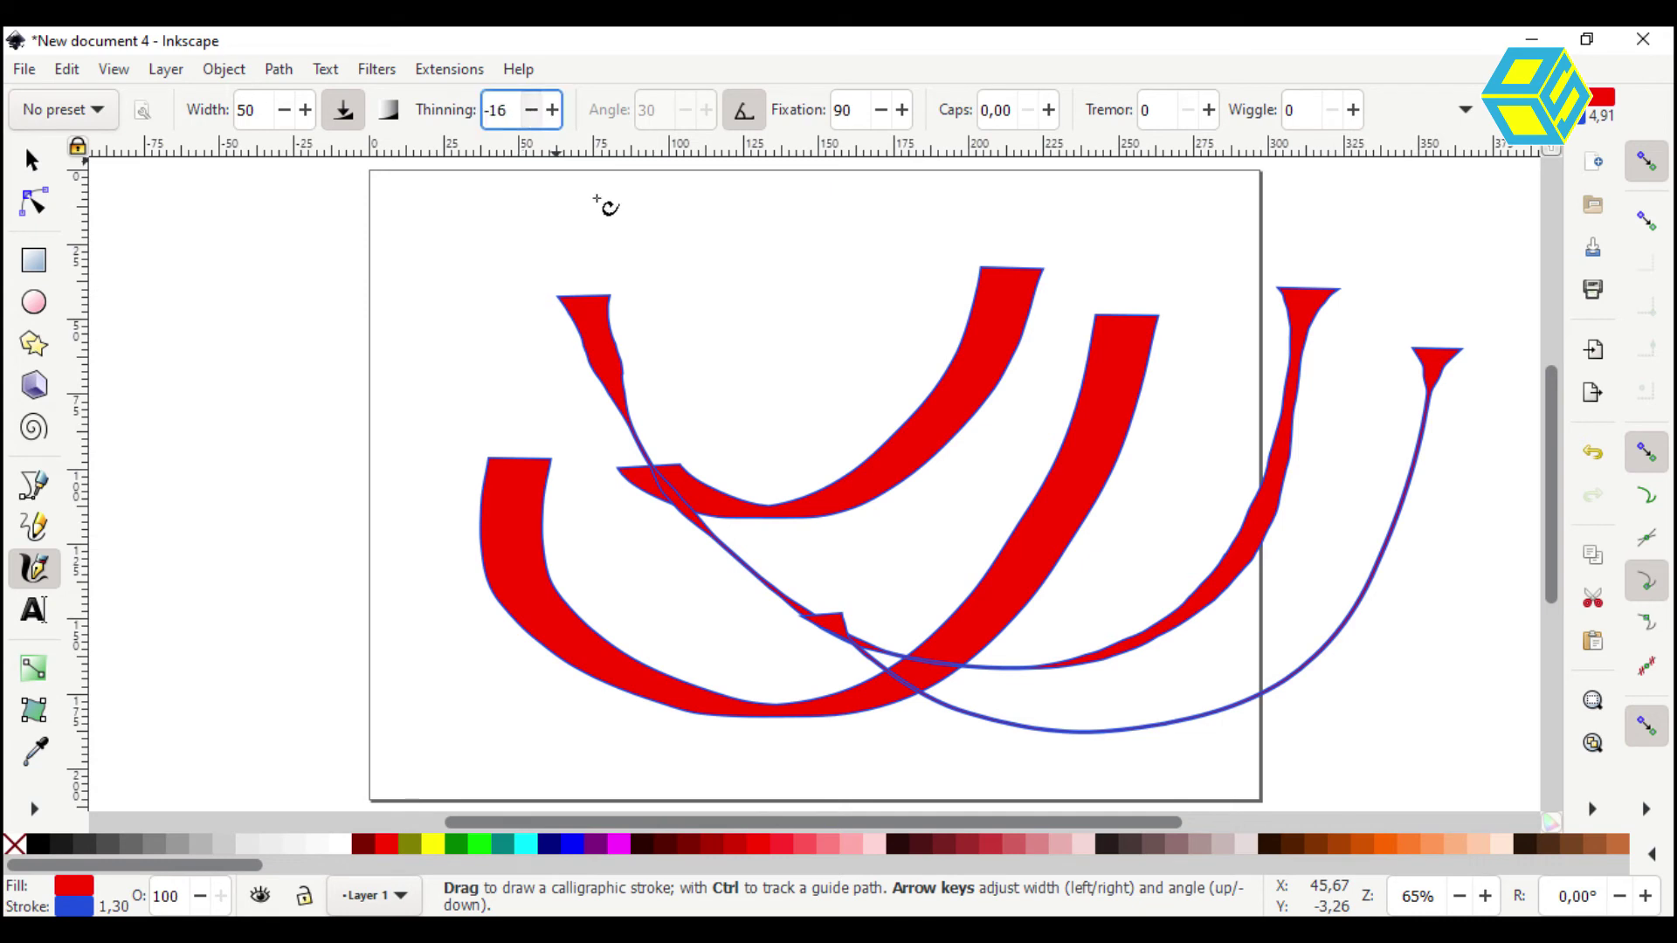
{"action": "mouse_move", "coordinate": [842, 235]}
{"action": "left_mouse_down"}
{"action": "mouse_move", "coordinate": [479, 496]}
{"action": "mouse_move", "coordinate": [182, 317]}
{"action": "mouse_move", "coordinate": [535, 116]}
{"action": "left_mouse_up"}
{"action": "left_click", "coordinate": [532, 110]}
Reduce the pen width for a very thin curve, and raise it to about 20 for a wider stroke beside it
{"action": "left_click", "coordinate": [304, 111]}
{"action": "left_click", "coordinate": [286, 110]}
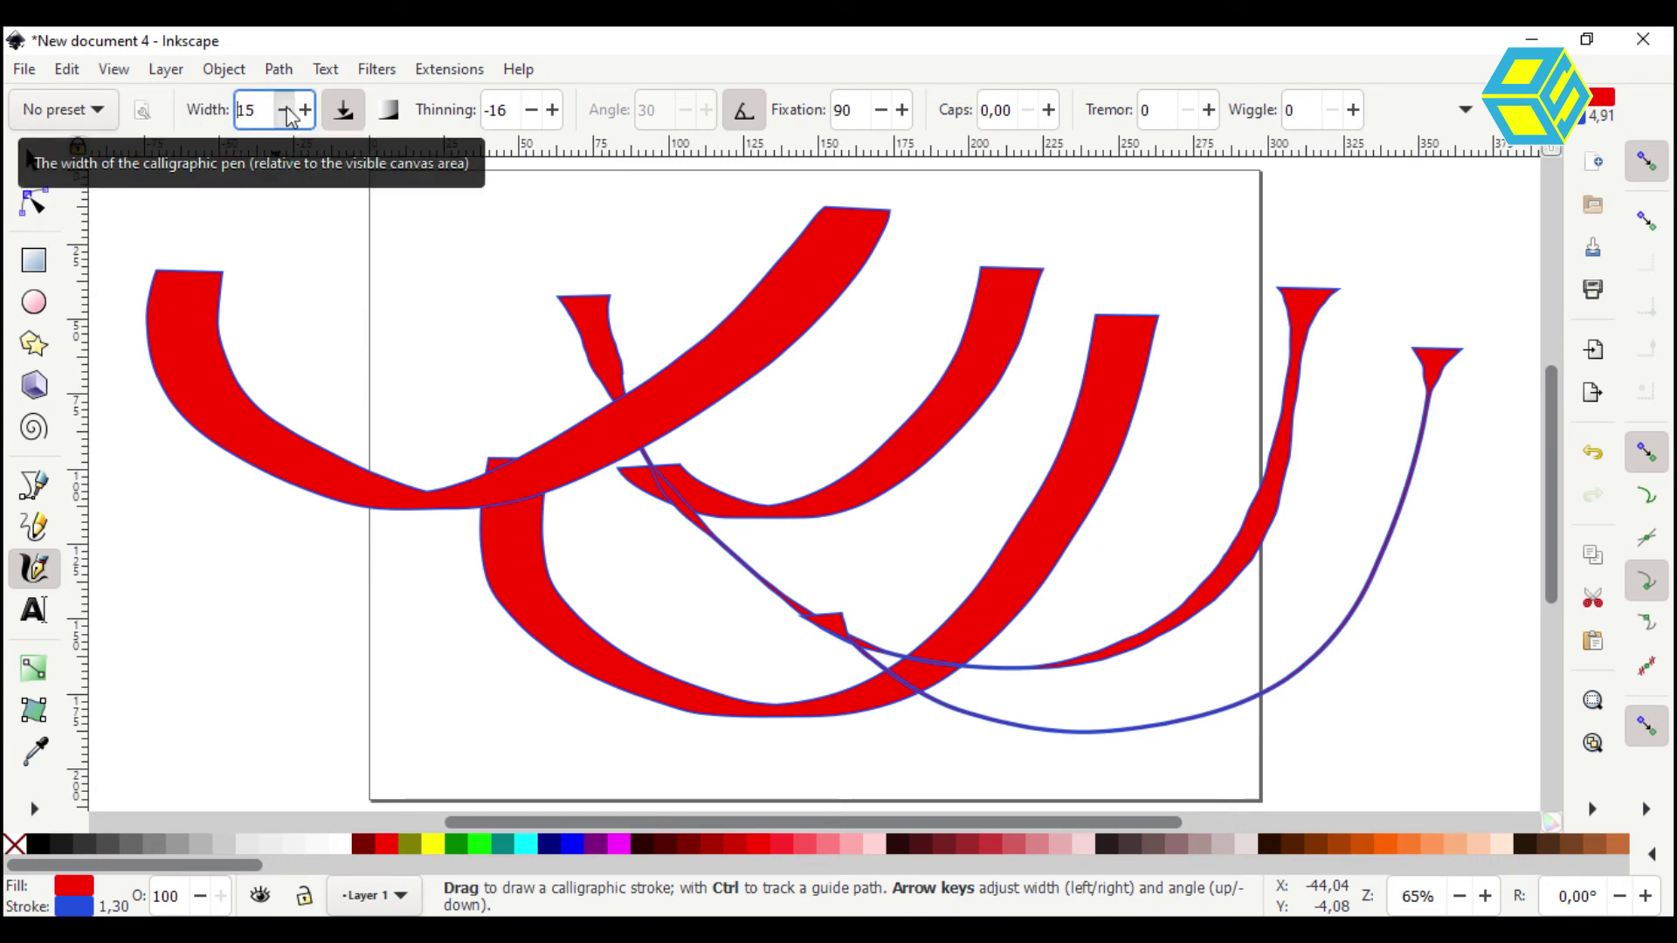
{"action": "mouse_move", "coordinate": [468, 253]}
{"action": "left_mouse_down"}
{"action": "mouse_move", "coordinate": [411, 442]}
{"action": "mouse_move", "coordinate": [202, 546]}
{"action": "left_mouse_up"}
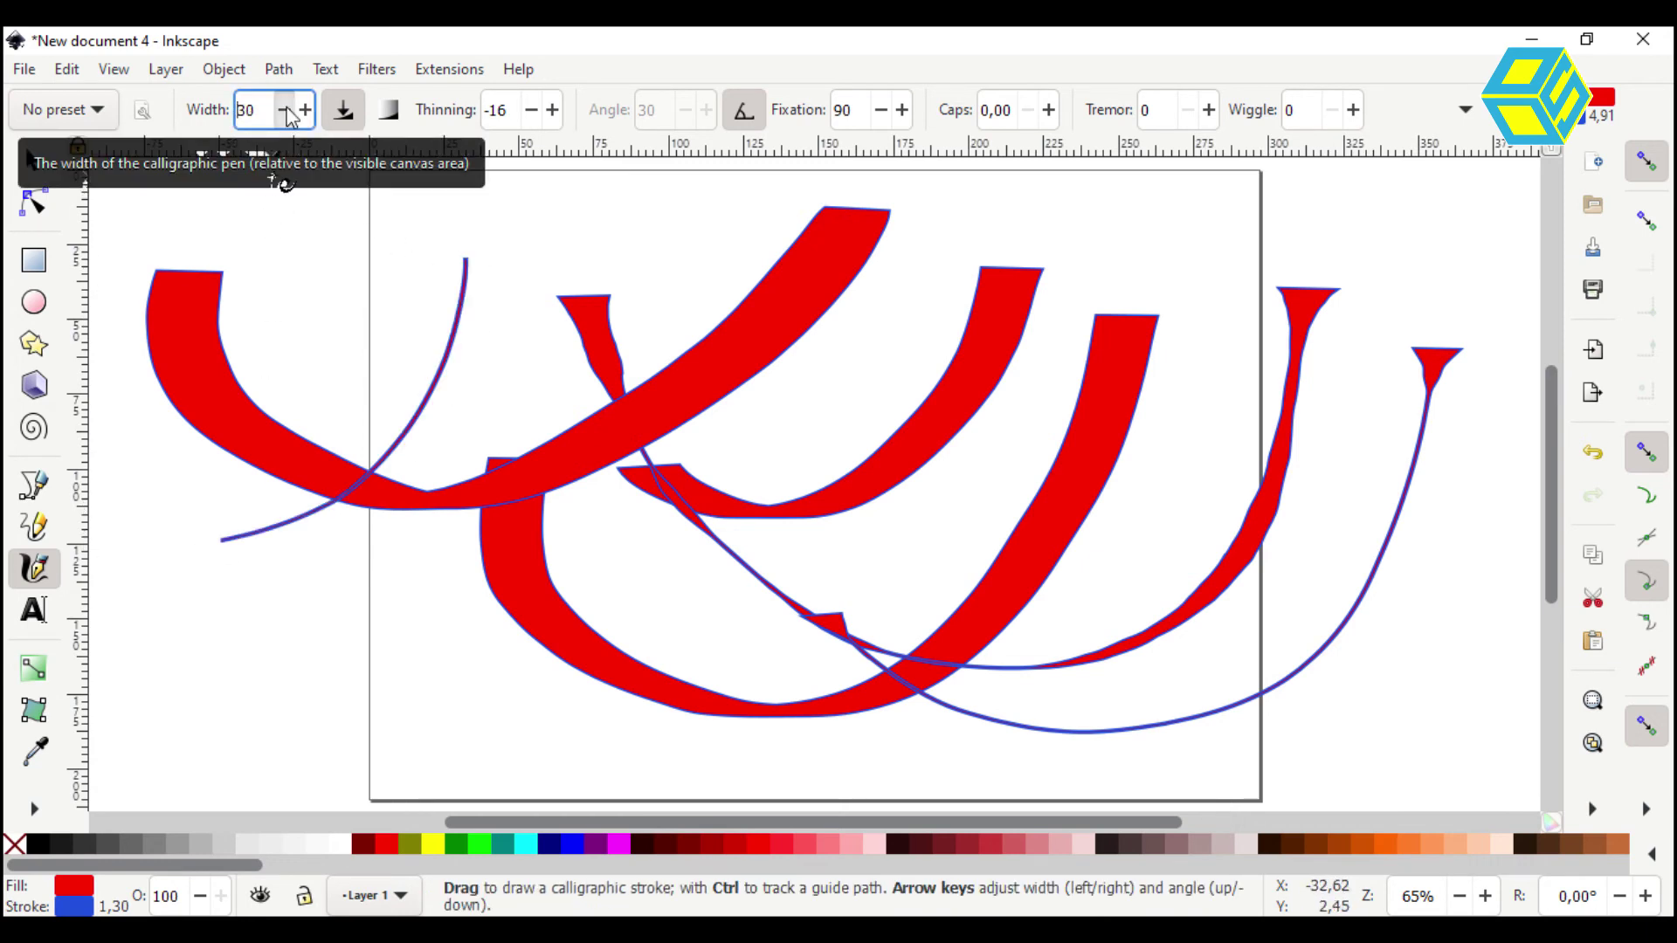
{"action": "left_click", "coordinate": [302, 113]}
{"action": "left_click", "coordinate": [306, 113]}
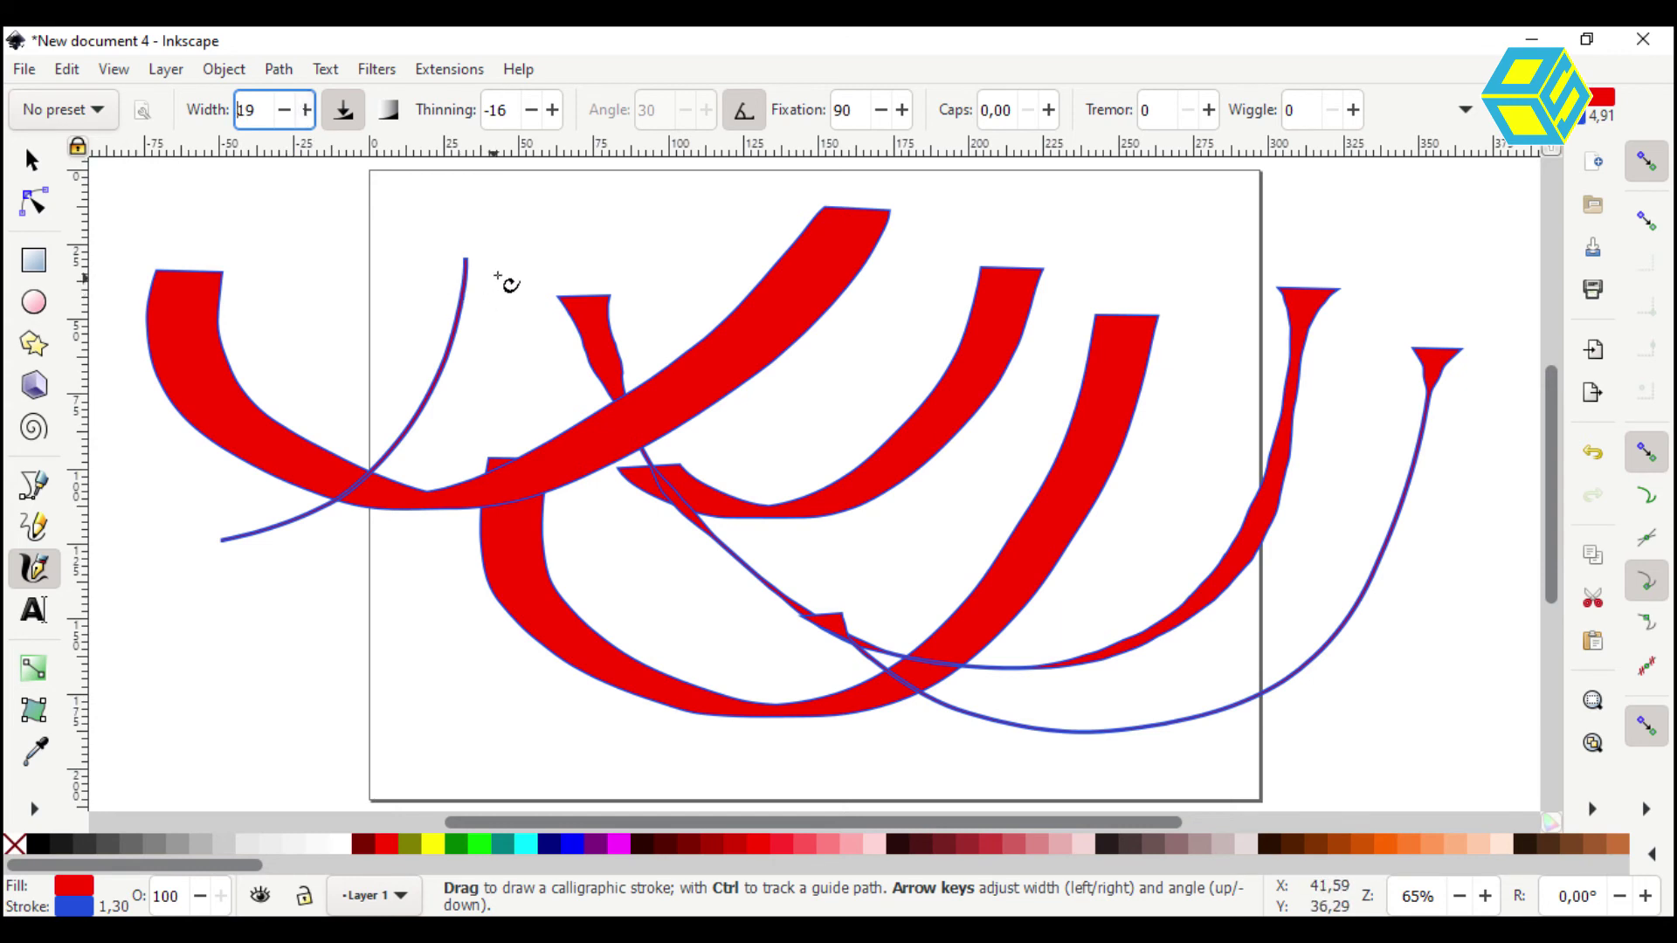
{"action": "mouse_move", "coordinate": [504, 281]}
{"action": "left_mouse_down"}
{"action": "mouse_move", "coordinate": [433, 450]}
{"action": "mouse_move", "coordinate": [246, 687]}
{"action": "left_mouse_up"}
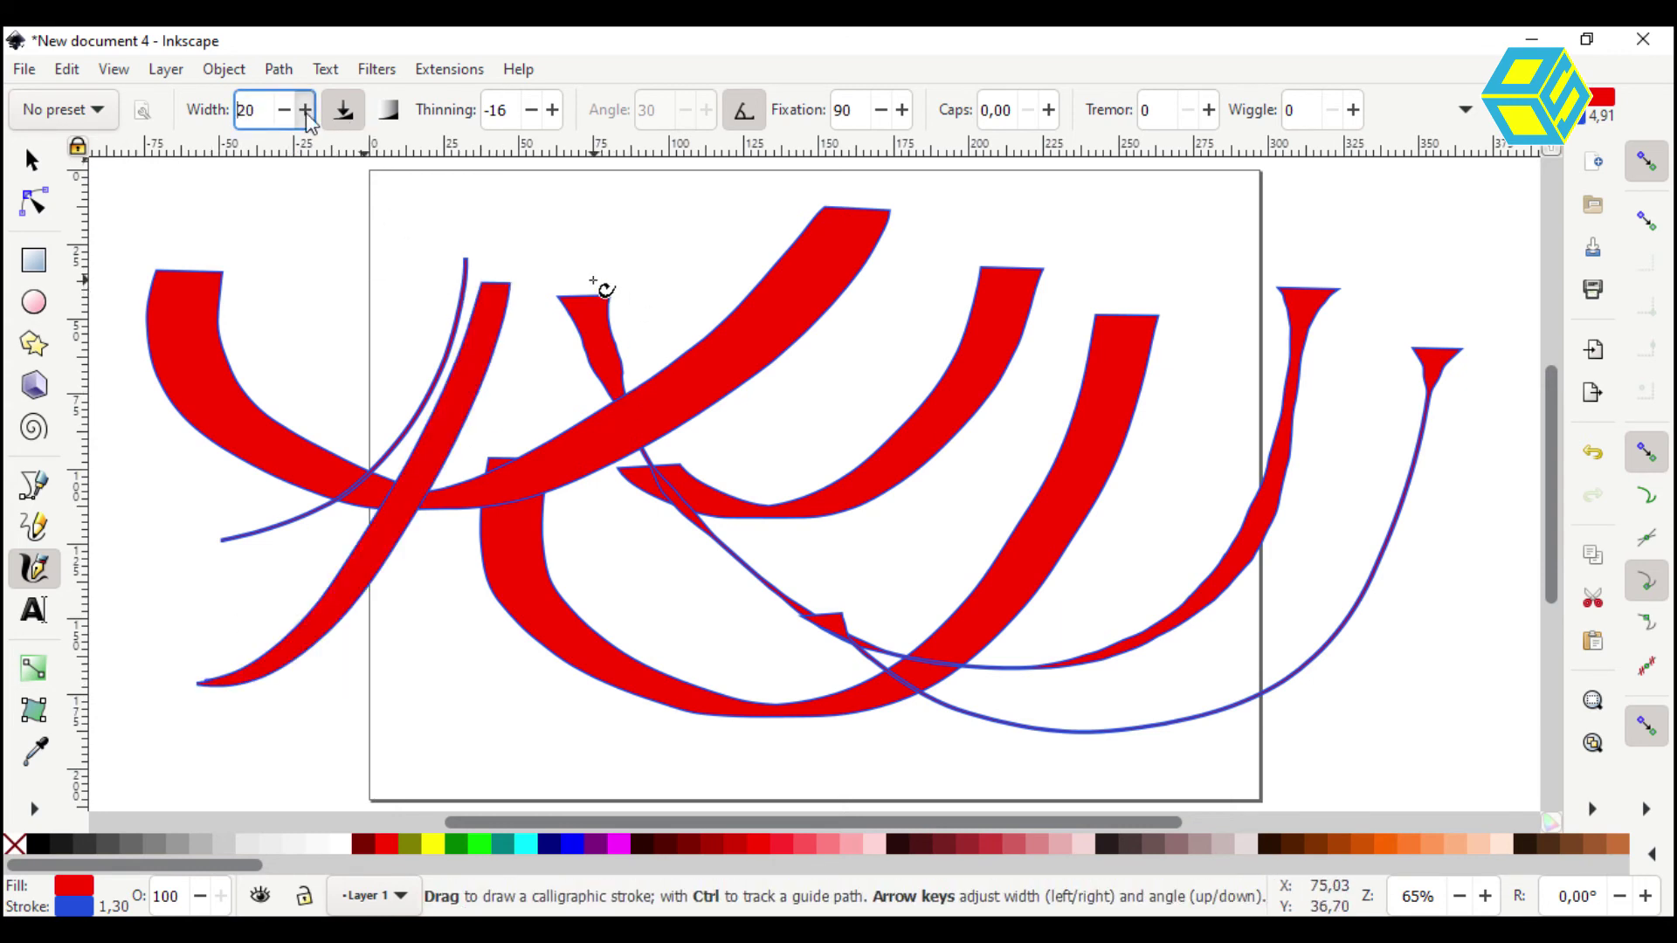
Draw two thick calligraphy strokes down the left half of the page at widths 48 and 49
{"action": "mouse_move", "coordinate": [585, 325]}
{"action": "left_mouse_down"}
{"action": "mouse_move", "coordinate": [389, 753]}
{"action": "mouse_move", "coordinate": [304, 765]}
{"action": "left_mouse_up"}
{"action": "left_click_drag", "start_coordinate": [636, 270], "coordinate": [693, 659]}
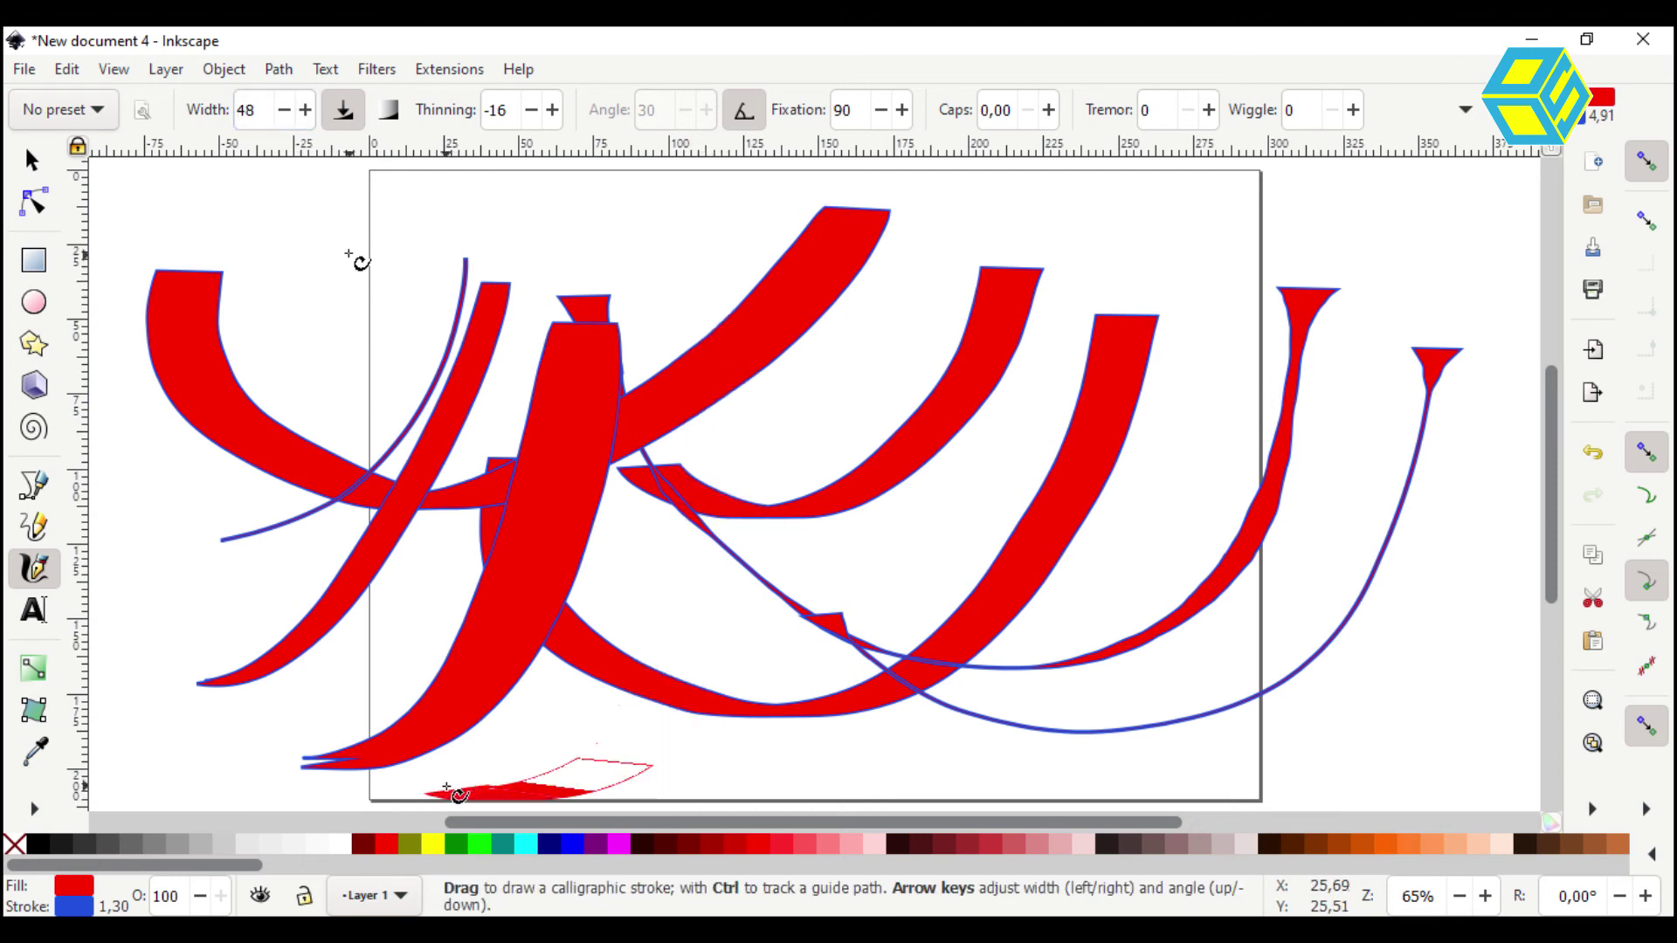
{"action": "mouse_move", "coordinate": [454, 793]}
{"action": "left_mouse_down"}
{"action": "mouse_move", "coordinate": [604, 494]}
{"action": "mouse_move", "coordinate": [749, 281]}
{"action": "left_mouse_up"}
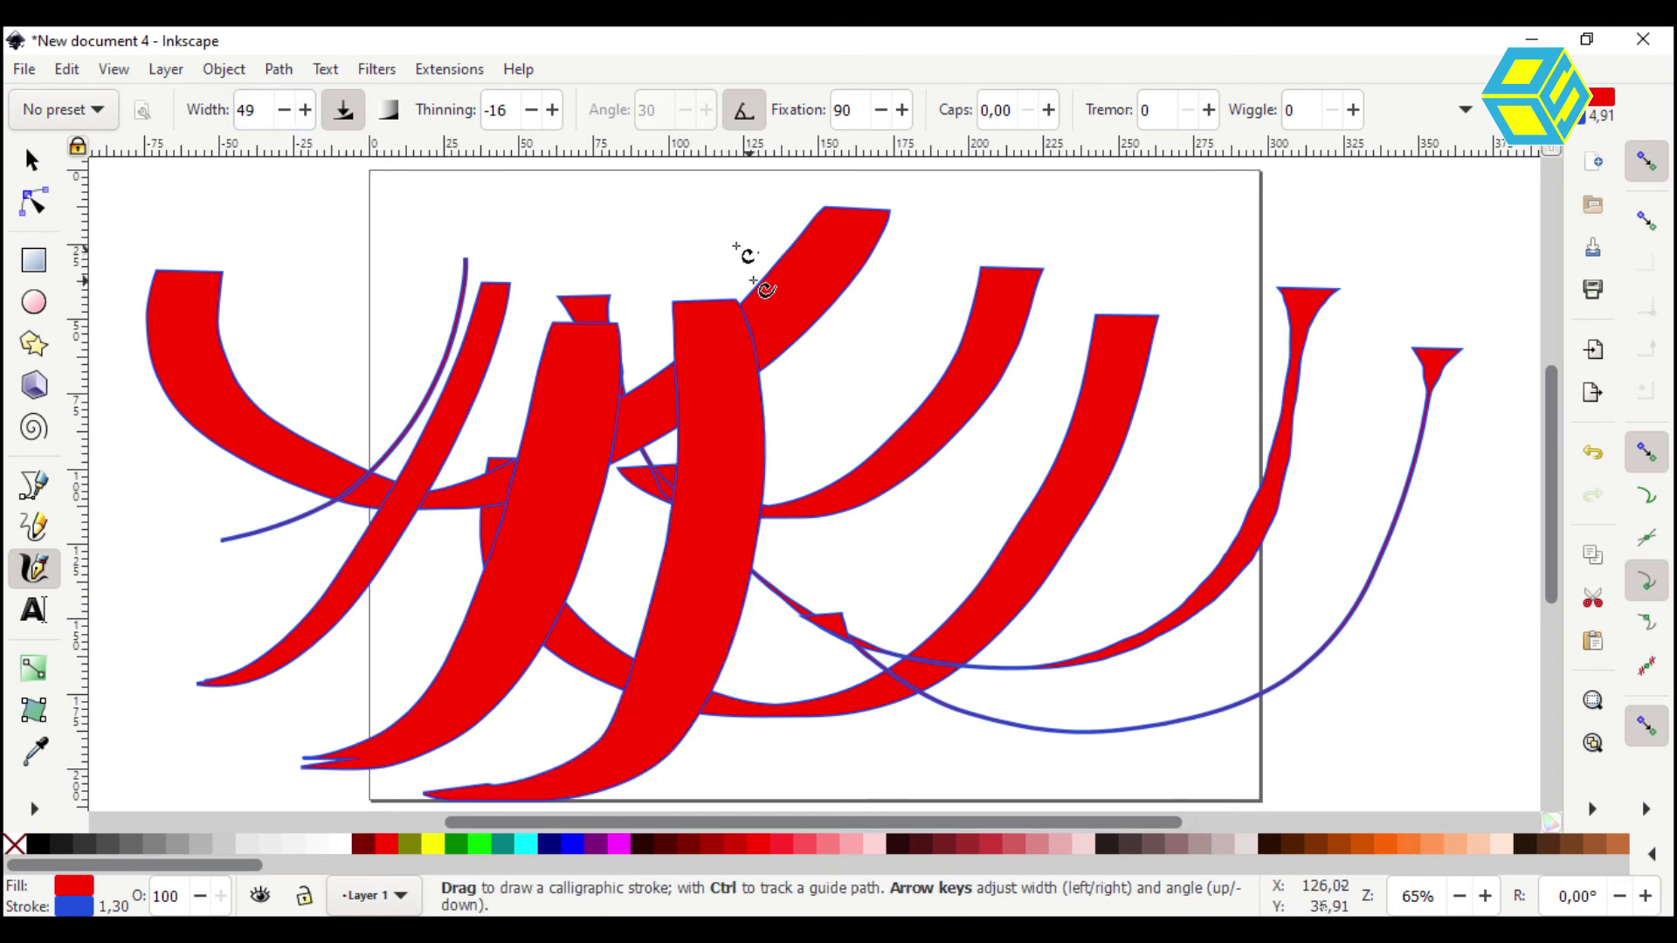
Set the thinning to 30 and the width to 50, drawing curved strokes on the left and right of the page
{"action": "left_click_drag", "start_coordinate": [513, 109], "coordinate": [441, 106]}
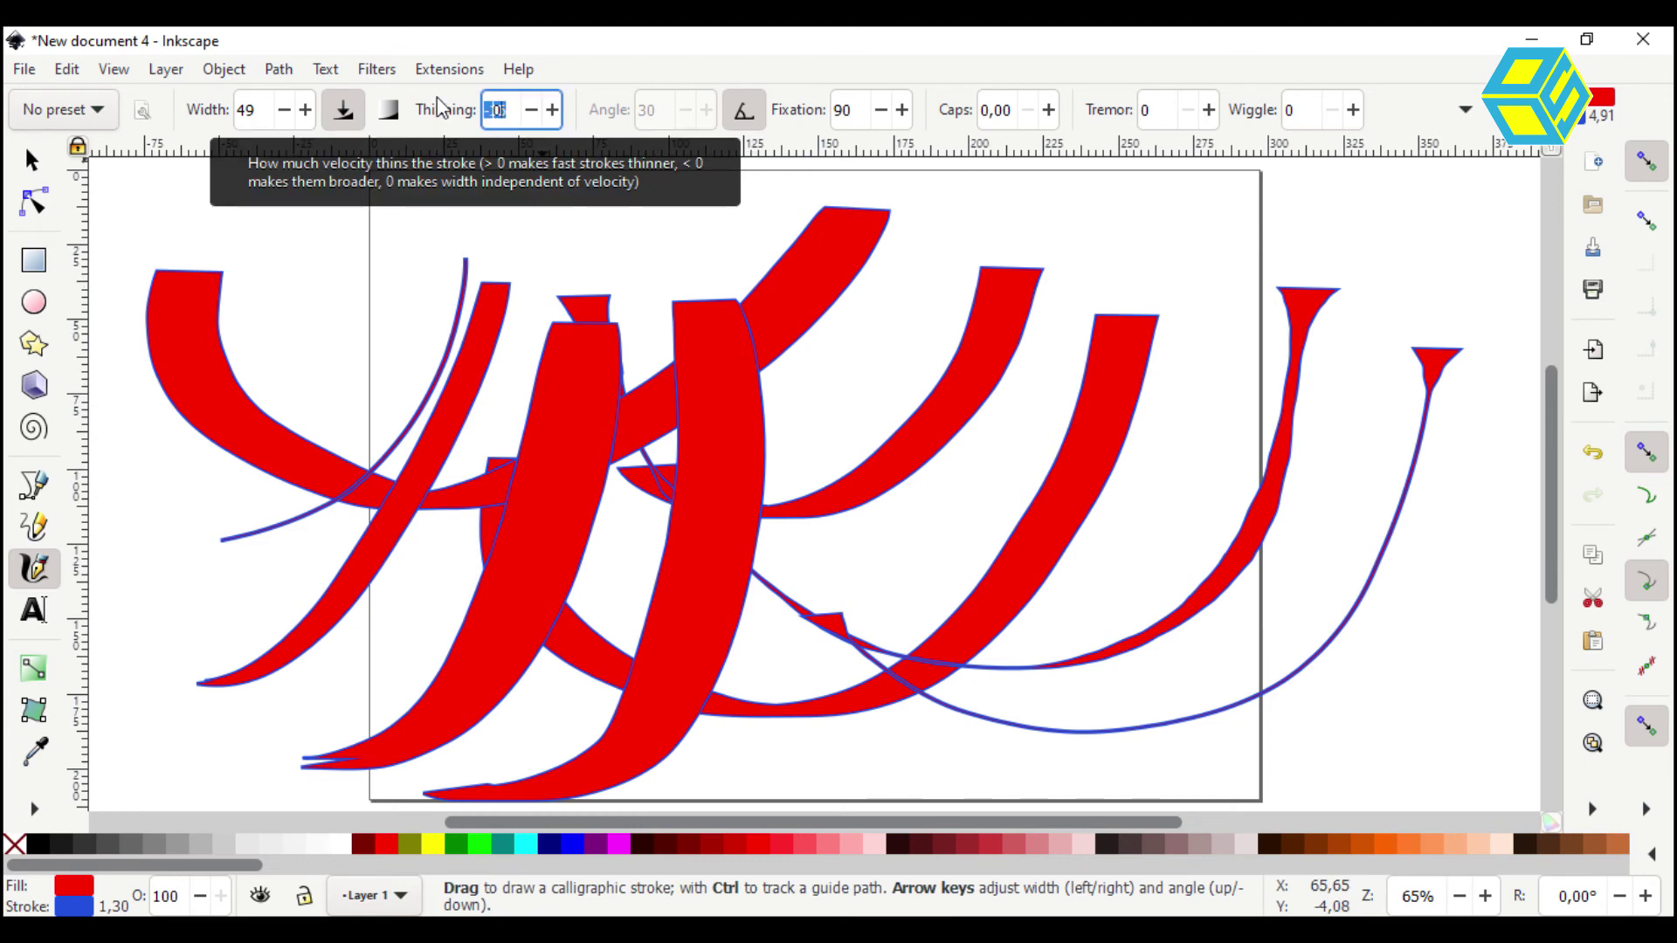
{"action": "type", "text": "30"}
{"action": "mouse_move", "coordinate": [426, 214]}
{"action": "left_mouse_down"}
{"action": "mouse_move", "coordinate": [269, 442]}
{"action": "mouse_move", "coordinate": [159, 443]}
{"action": "left_mouse_up"}
{"action": "left_click_drag", "start_coordinate": [260, 111], "coordinate": [207, 100]}
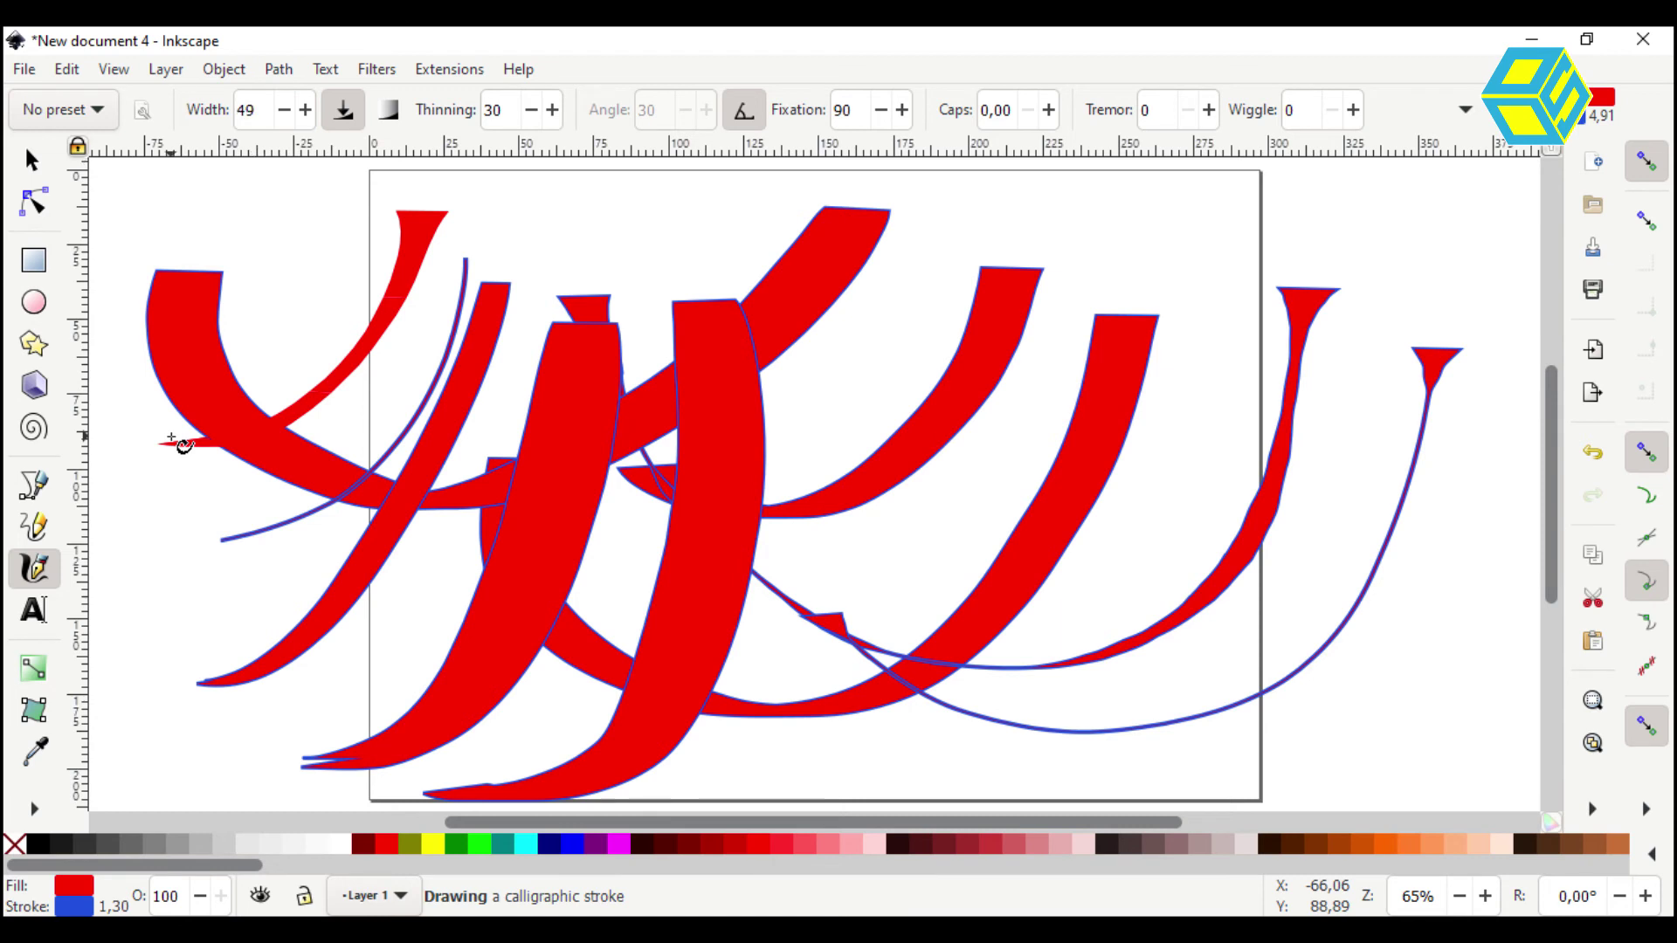
{"action": "mouse_move", "coordinate": [347, 215]}
{"action": "left_mouse_down"}
{"action": "mouse_move", "coordinate": [129, 546]}
{"action": "mouse_move", "coordinate": [105, 550]}
{"action": "left_mouse_up"}
{"action": "mouse_move", "coordinate": [1188, 307]}
{"action": "left_mouse_down"}
{"action": "mouse_move", "coordinate": [1111, 552]}
{"action": "mouse_move", "coordinate": [805, 542]}
{"action": "mouse_move", "coordinate": [778, 493]}
{"action": "left_mouse_up"}
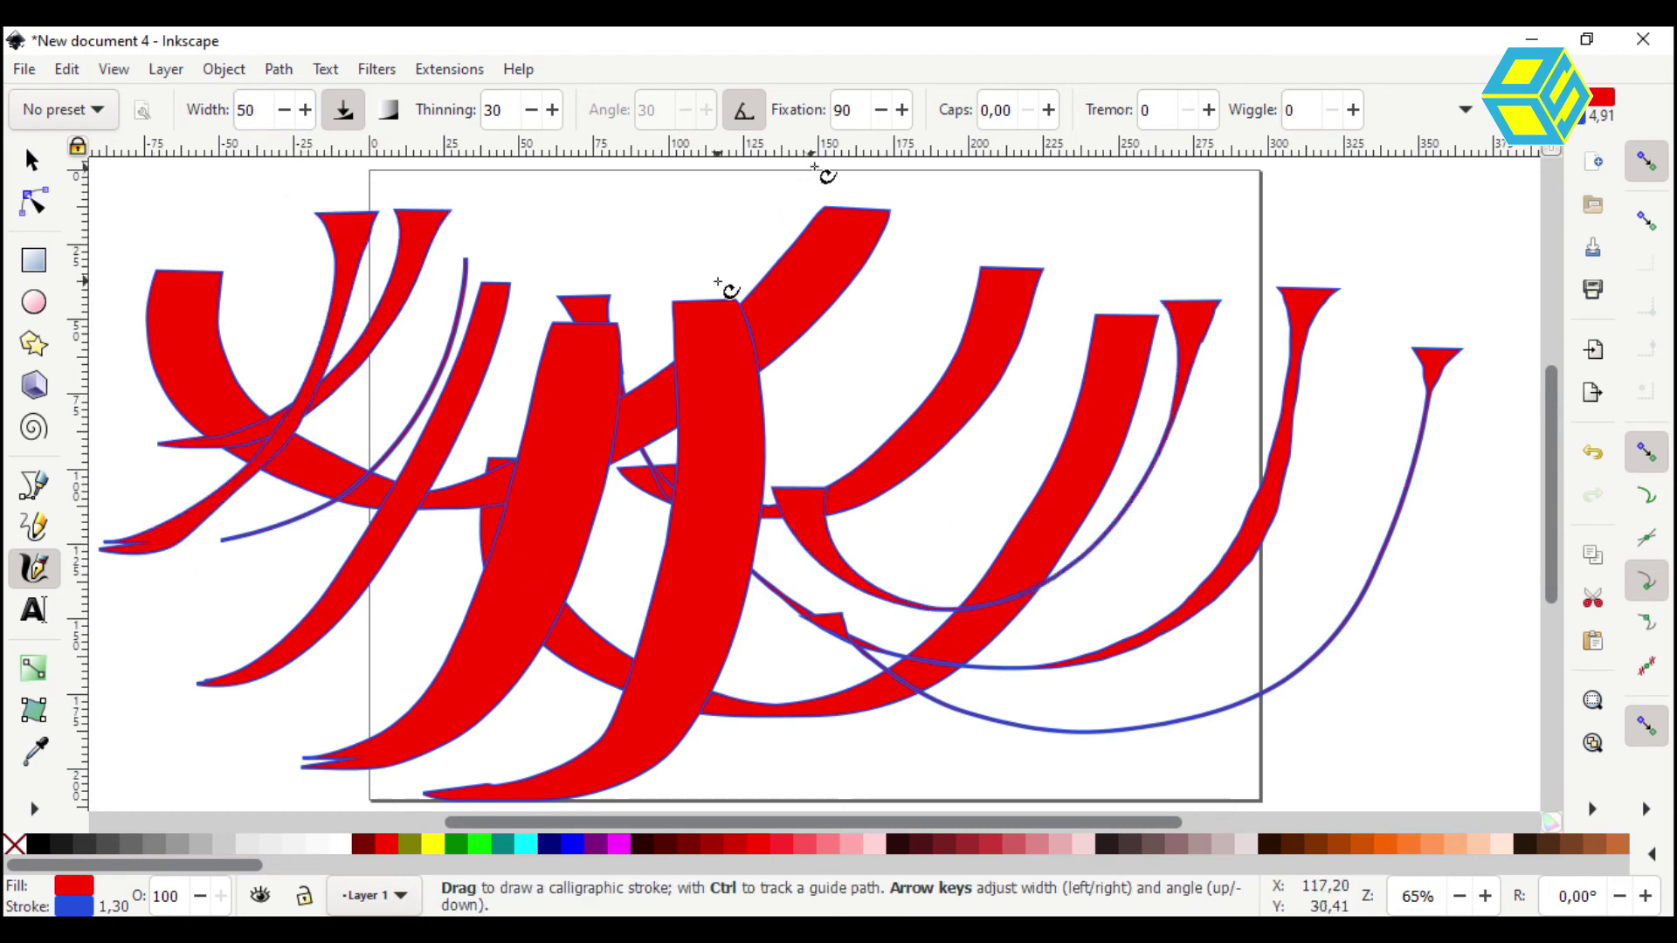
Set the thinning to 10 and draw a curved stroke along the lower right of the page
{"action": "double_click", "coordinate": [515, 104]}
{"action": "type", "text": "10"}
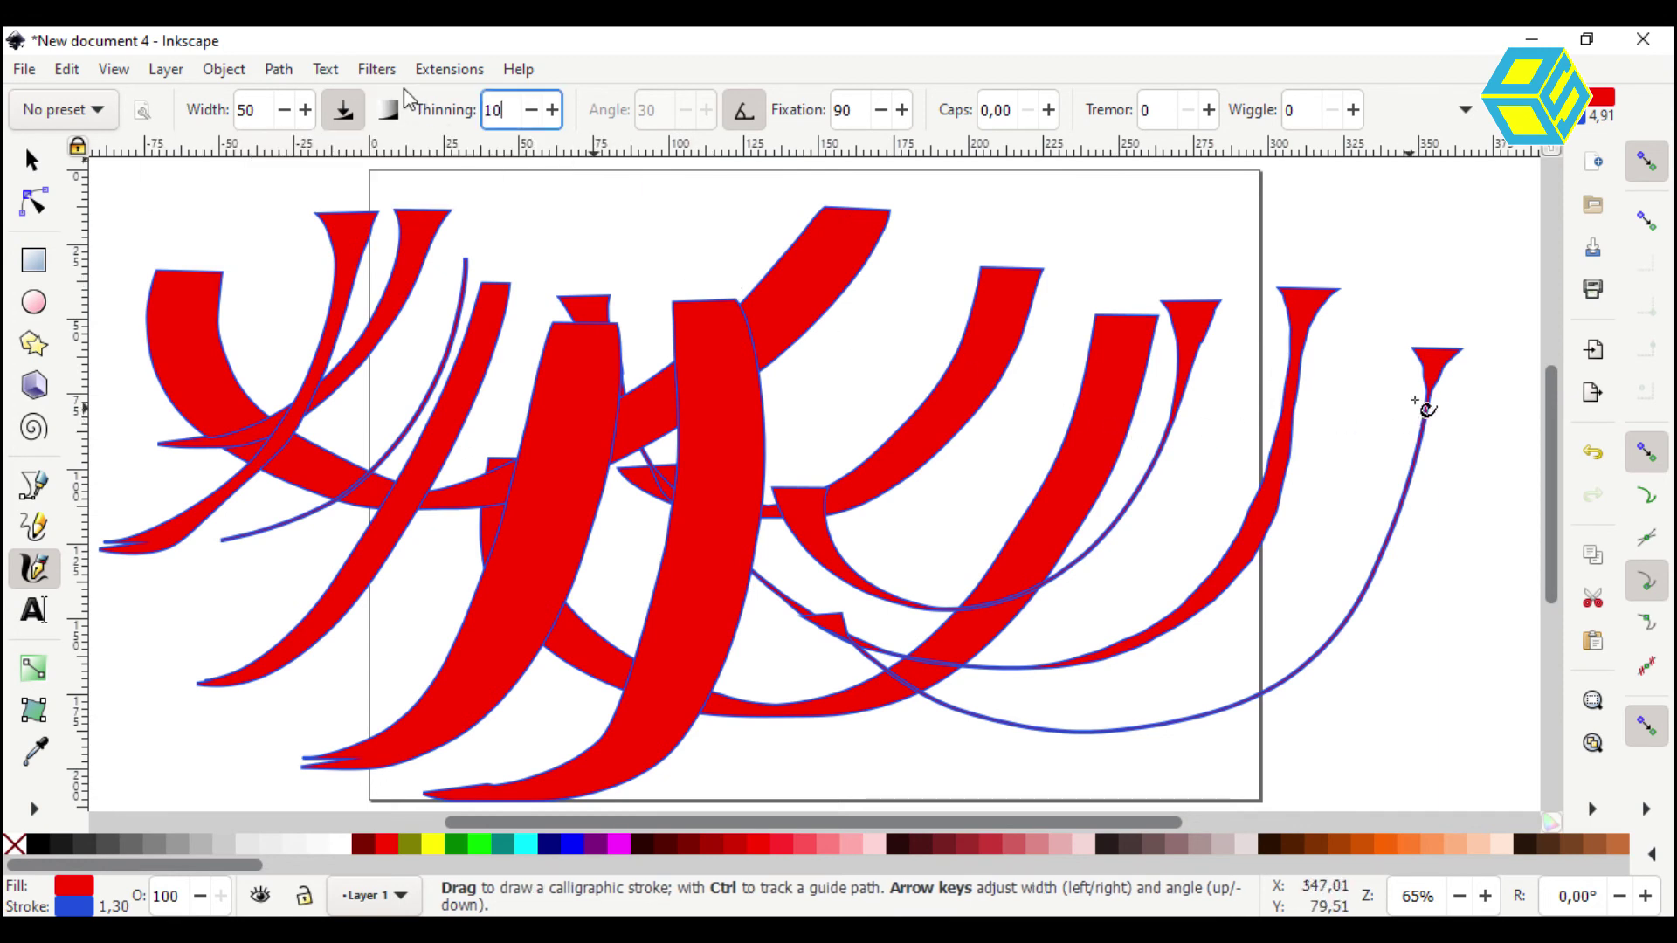
{"action": "mouse_move", "coordinate": [1427, 409]}
{"action": "left_mouse_down"}
{"action": "mouse_move", "coordinate": [1373, 425]}
{"action": "mouse_move", "coordinate": [1228, 669]}
{"action": "mouse_move", "coordinate": [925, 673]}
{"action": "left_mouse_up"}
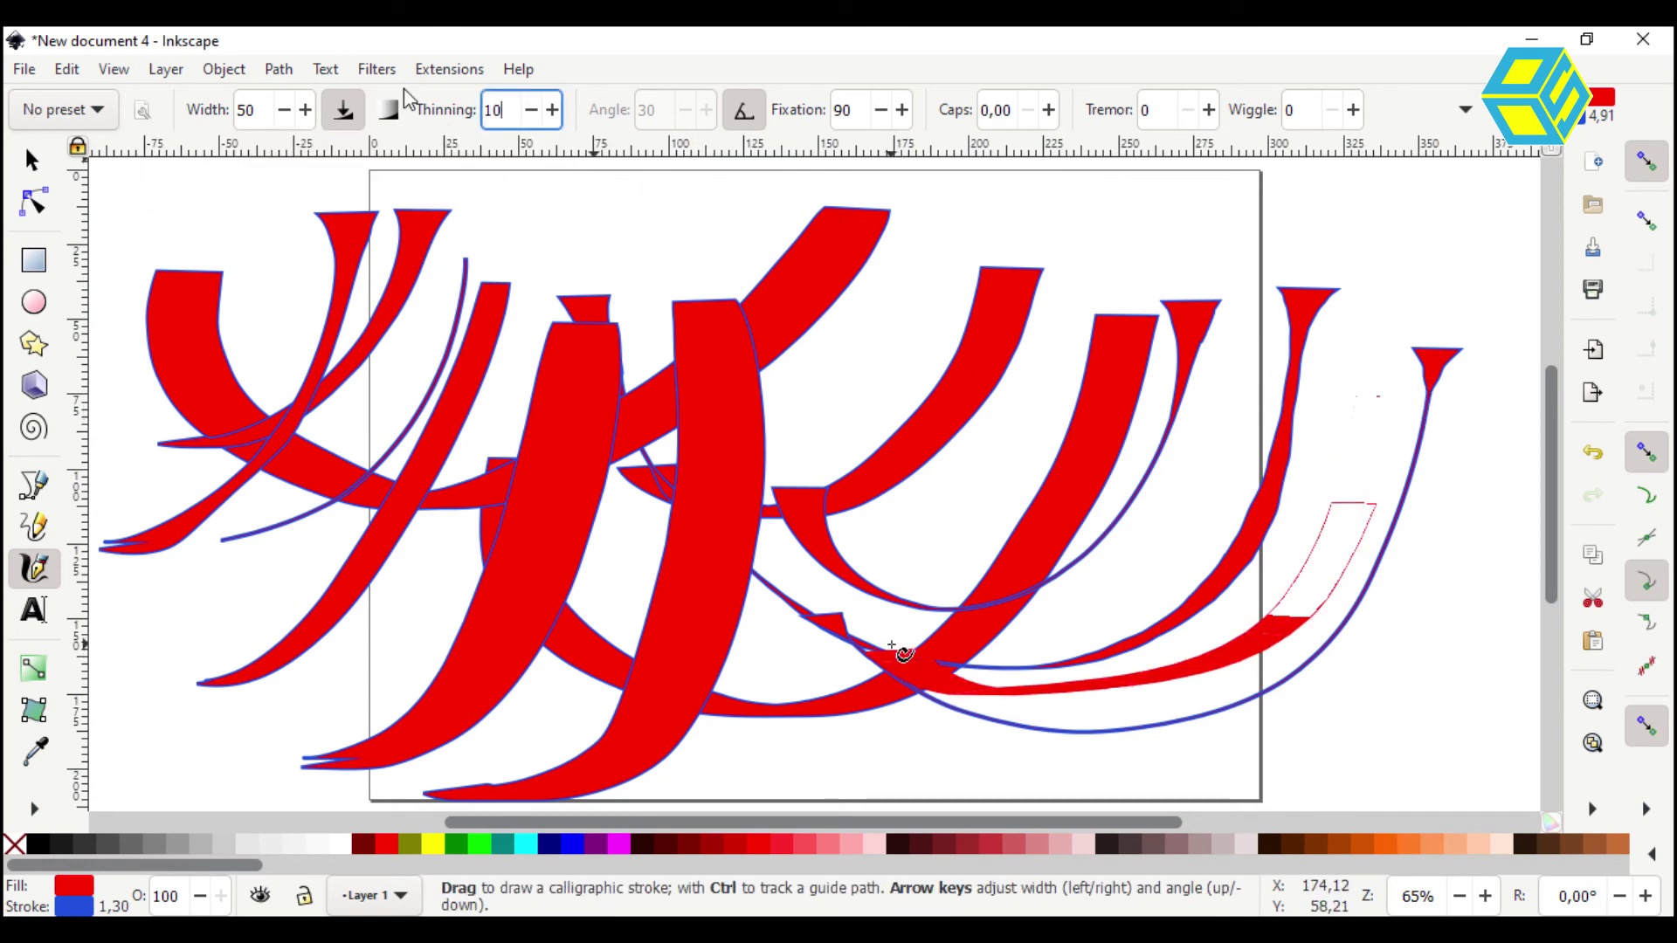
Delete all the sample strokes and return to the Calligraphy tool
{"action": "left_click", "coordinate": [37, 161]}
{"action": "left_click", "coordinate": [99, 194]}
{"action": "key", "text": "ctrl+a"}
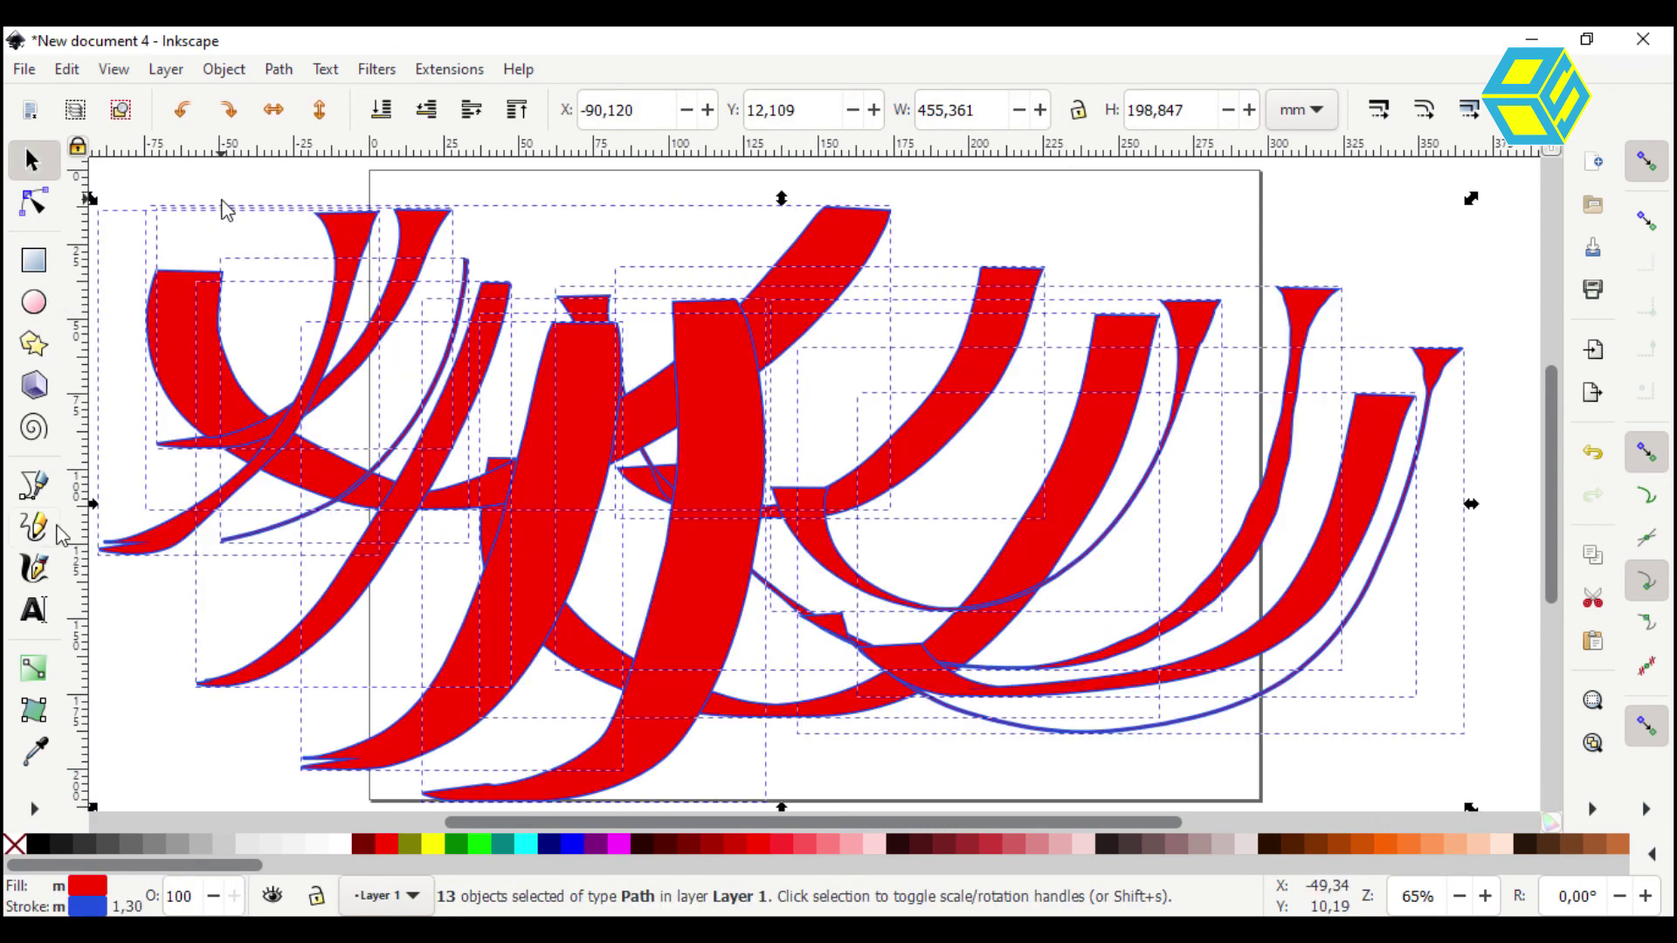
{"action": "left_click", "coordinate": [44, 568]}
{"action": "key", "text": "Delete"}
Hand-letter the word "SISWA" in large letters across the page with the Dip pen preset
{"action": "mouse_move", "coordinate": [605, 224]}
{"action": "left_mouse_down"}
{"action": "mouse_move", "coordinate": [524, 273]}
{"action": "mouse_move", "coordinate": [523, 313]}
{"action": "mouse_move", "coordinate": [580, 388]}
{"action": "mouse_move", "coordinate": [532, 444]}
{"action": "mouse_move", "coordinate": [385, 486]}
{"action": "left_mouse_up"}
{"action": "left_click_drag", "start_coordinate": [686, 330], "coordinate": [616, 448]}
{"action": "mouse_move", "coordinate": [897, 243]}
{"action": "left_mouse_down"}
{"action": "mouse_move", "coordinate": [823, 265]}
{"action": "mouse_move", "coordinate": [827, 423]}
{"action": "mouse_move", "coordinate": [678, 553]}
{"action": "mouse_move", "coordinate": [774, 490]}
{"action": "left_mouse_up"}
{"action": "mouse_move", "coordinate": [947, 340]}
{"action": "left_mouse_down"}
{"action": "mouse_move", "coordinate": [887, 409]}
{"action": "mouse_move", "coordinate": [910, 495]}
{"action": "mouse_move", "coordinate": [994, 412]}
{"action": "mouse_move", "coordinate": [975, 472]}
{"action": "mouse_move", "coordinate": [1086, 418]}
{"action": "mouse_move", "coordinate": [1162, 323]}
{"action": "mouse_move", "coordinate": [1154, 527]}
{"action": "left_mouse_up"}
{"action": "left_click_drag", "start_coordinate": [1284, 425], "coordinate": [1287, 548]}
{"action": "key", "text": "ctrl+z"}
{"action": "left_click_drag", "start_coordinate": [1202, 428], "coordinate": [1275, 432]}
{"action": "left_click_drag", "start_coordinate": [1299, 332], "coordinate": [1301, 546]}
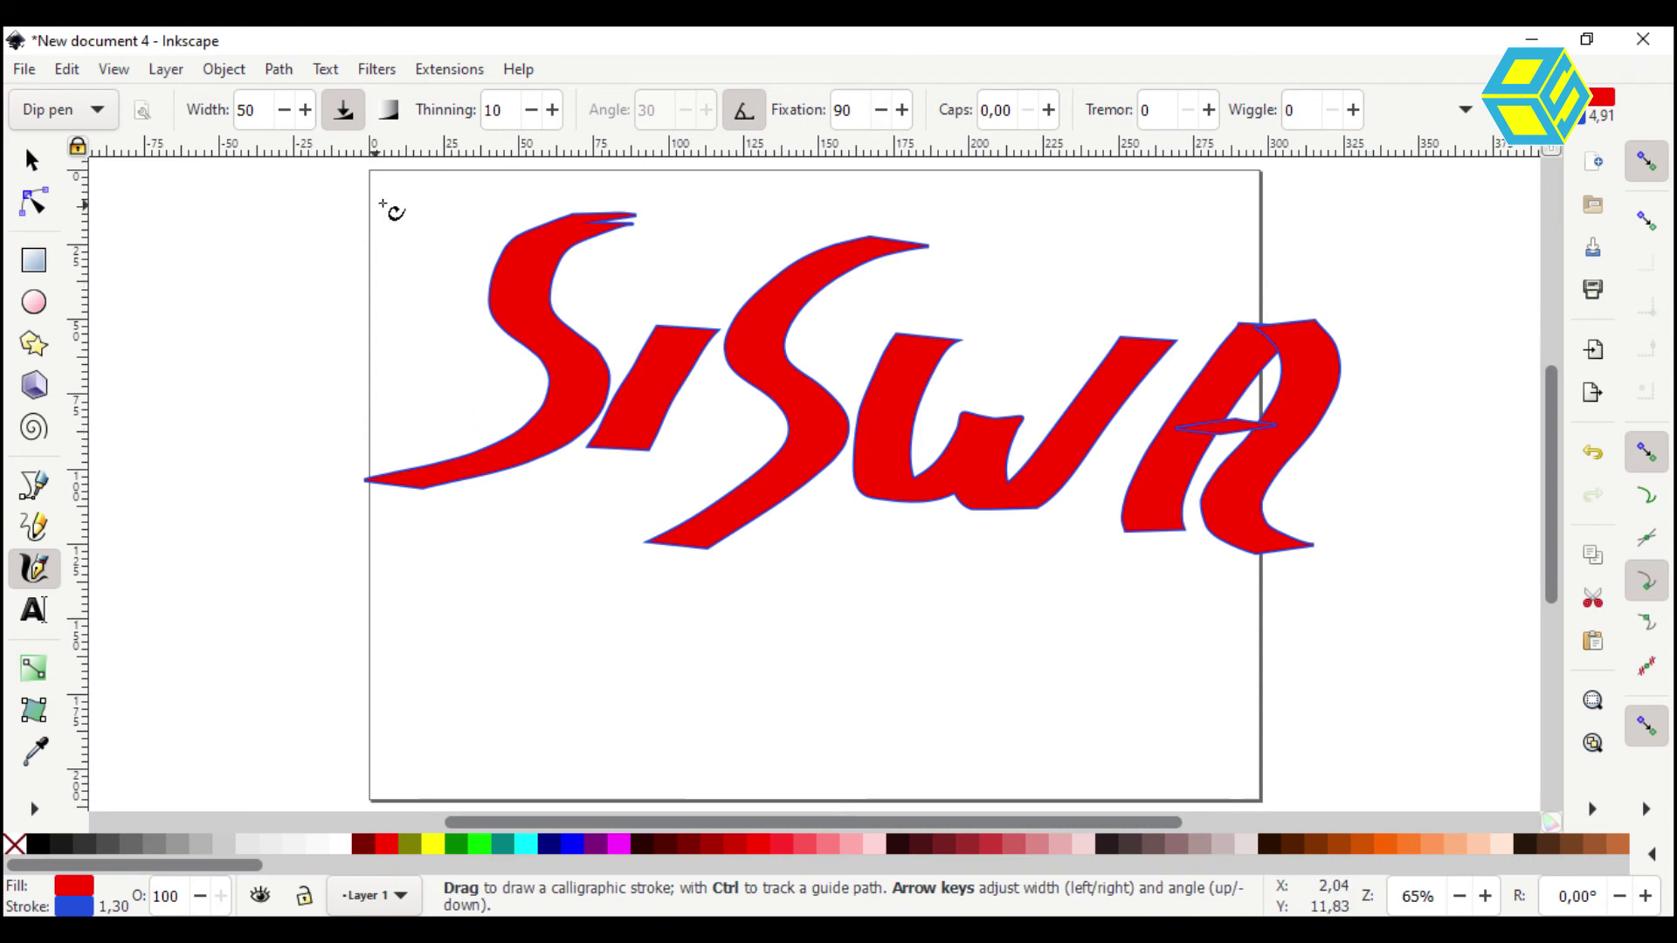
Set the thinning to 43 and letter "SISWA" again along the lower part of the page
{"action": "left_click", "coordinate": [553, 110]}
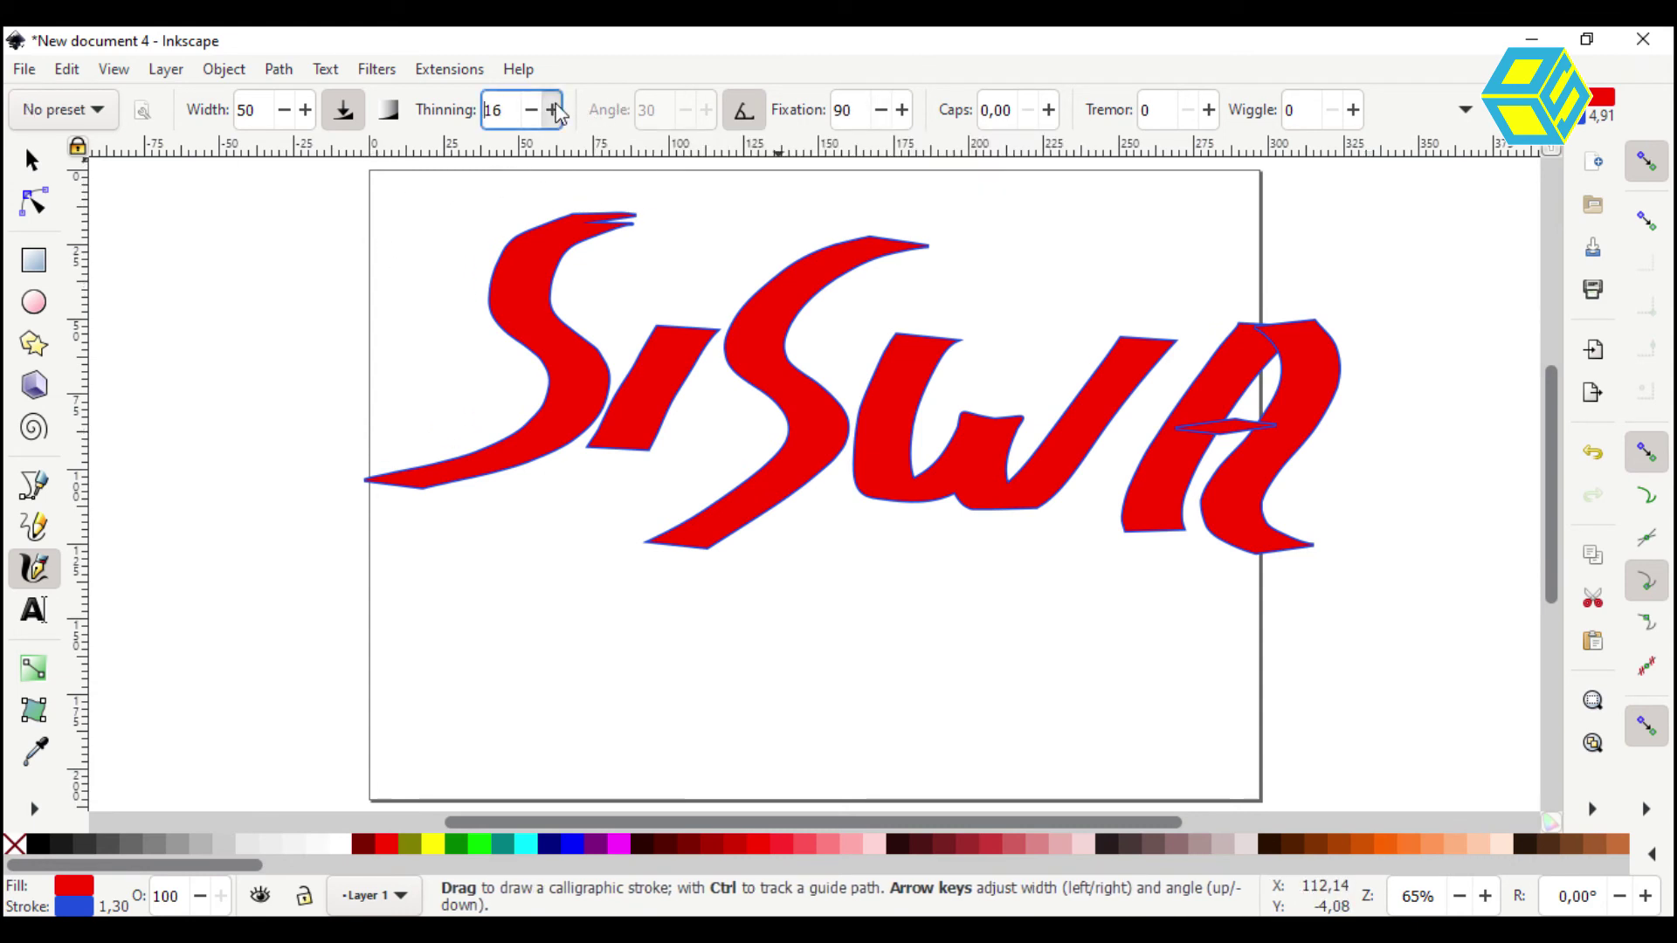
{"action": "left_click", "coordinate": [553, 110]}
{"action": "mouse_move", "coordinate": [569, 536]}
{"action": "left_mouse_down"}
{"action": "mouse_move", "coordinate": [512, 577]}
{"action": "mouse_move", "coordinate": [477, 687]}
{"action": "mouse_move", "coordinate": [337, 692]}
{"action": "left_mouse_up"}
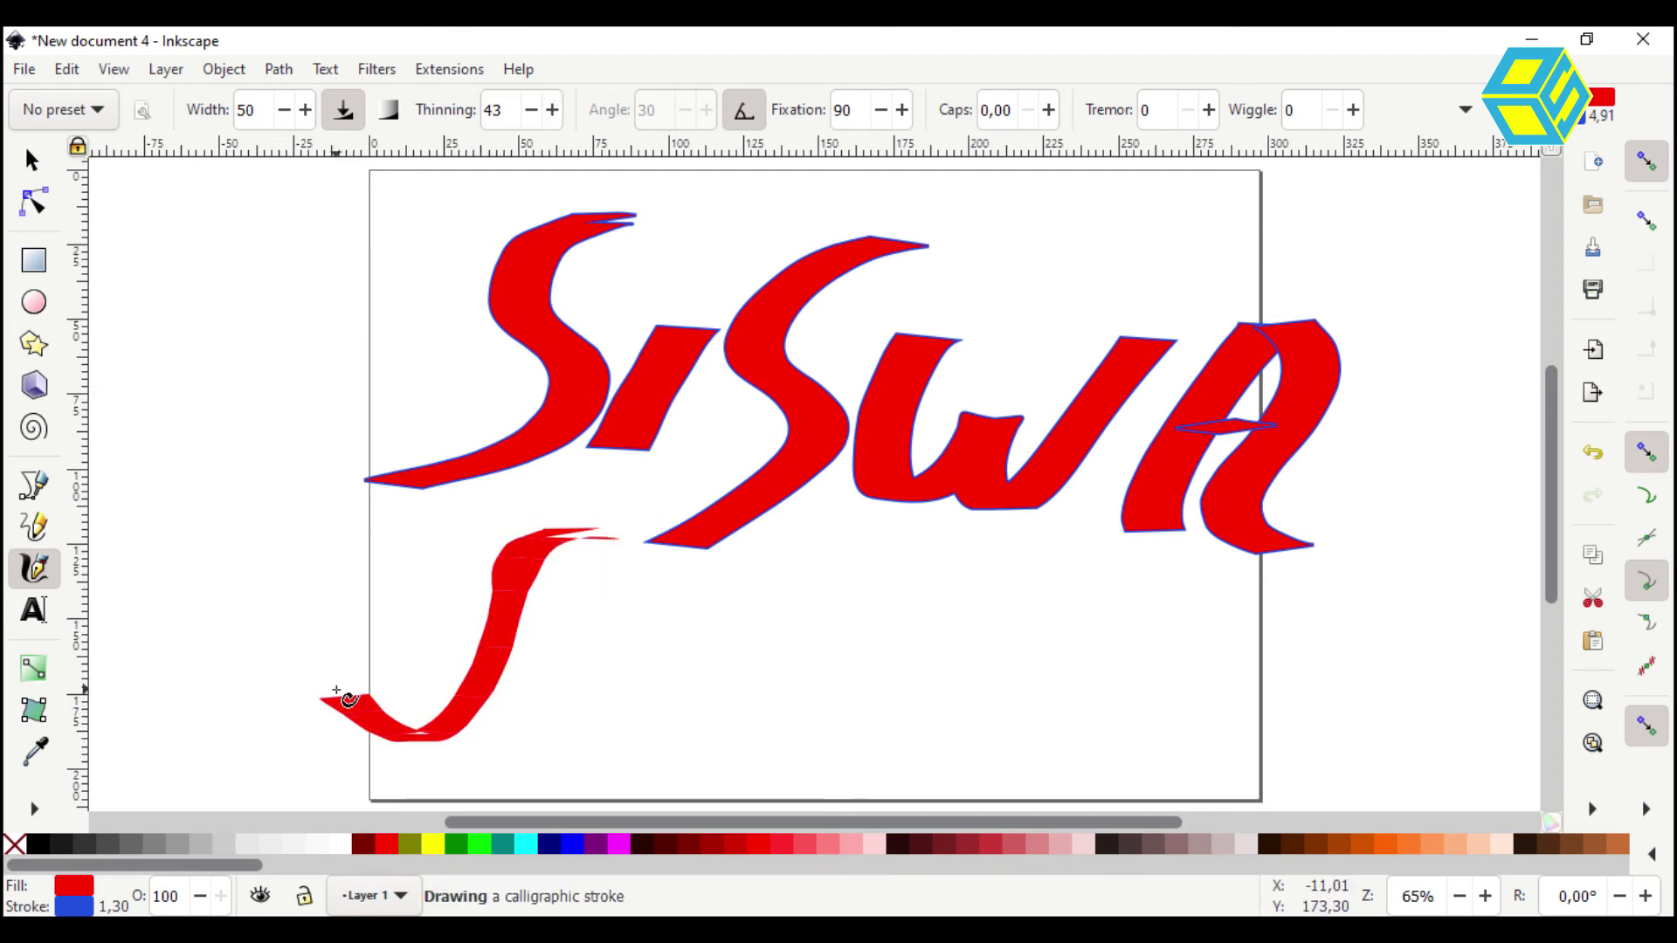
{"action": "left_click_drag", "start_coordinate": [758, 594], "coordinate": [648, 710]}
{"action": "mouse_move", "coordinate": [915, 575]}
{"action": "left_mouse_down"}
{"action": "mouse_move", "coordinate": [814, 706]}
{"action": "mouse_move", "coordinate": [650, 748]}
{"action": "left_mouse_up"}
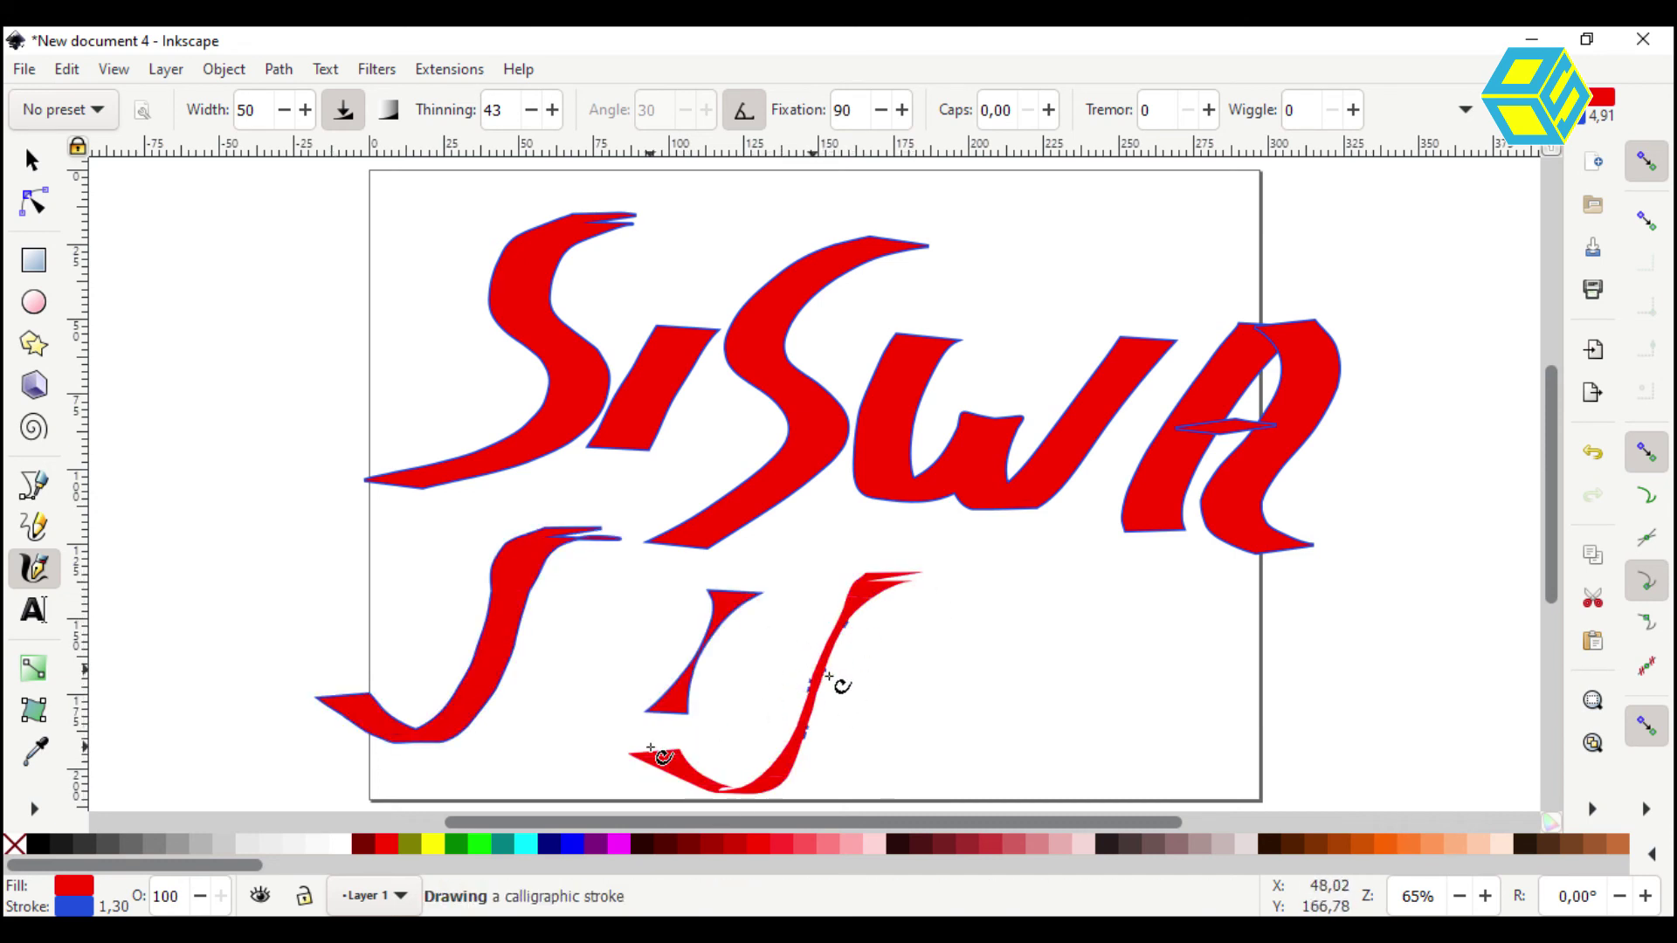
{"action": "left_click_drag", "start_coordinate": [651, 749], "coordinate": [631, 752]}
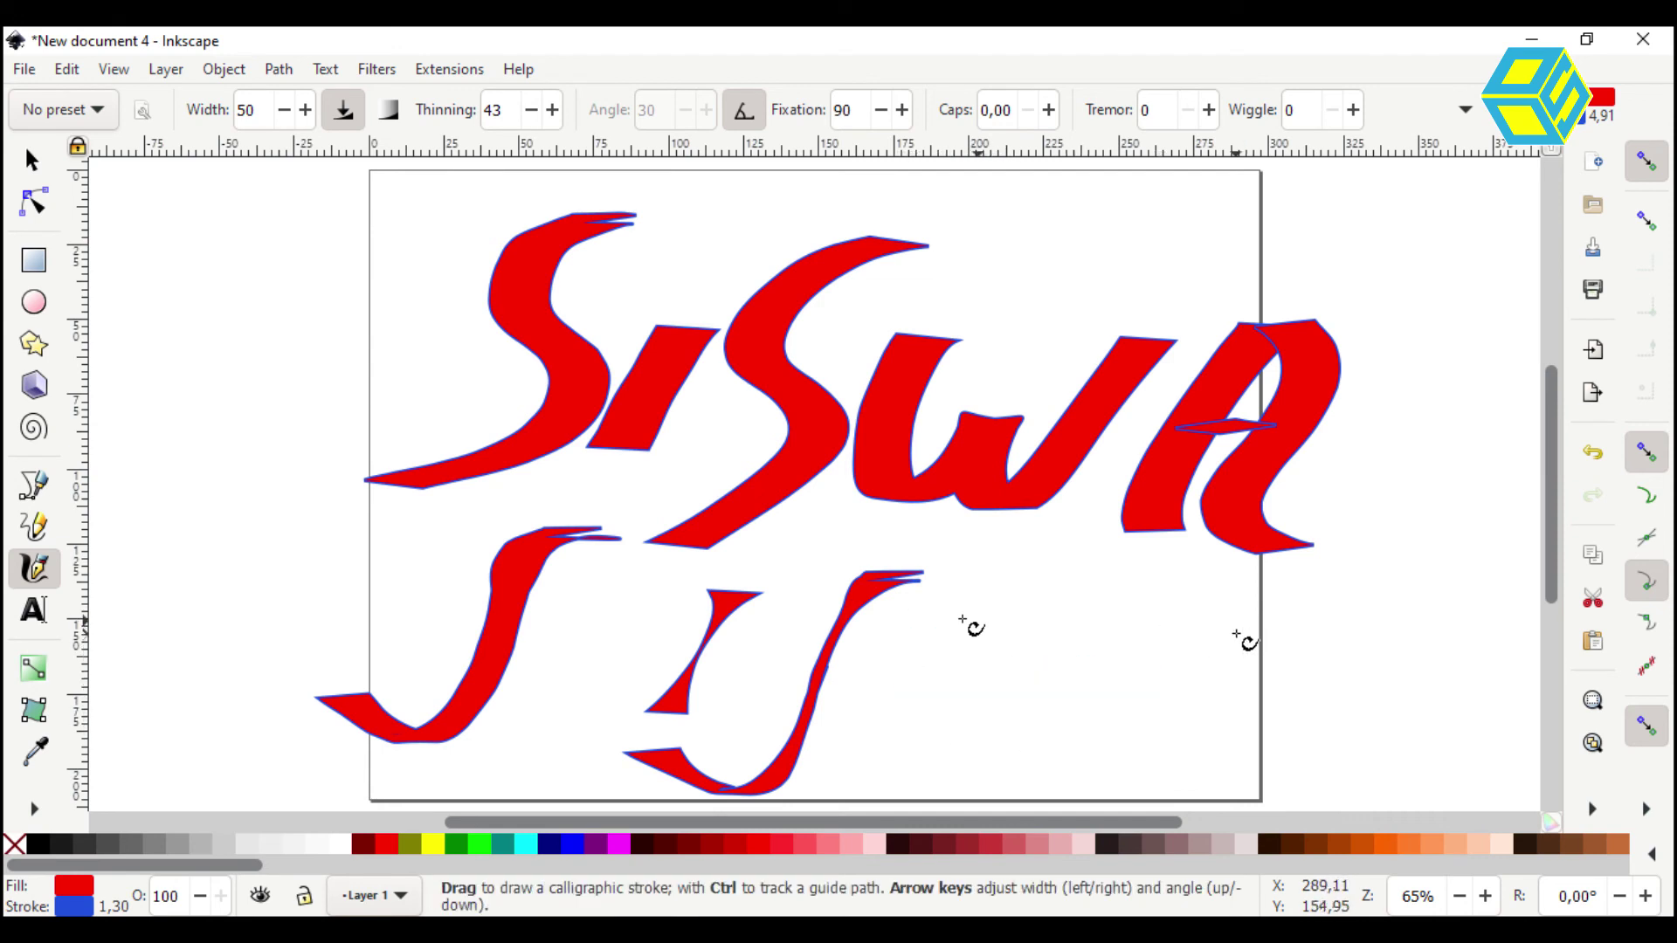
{"action": "left_click_drag", "start_coordinate": [876, 630], "coordinate": [1151, 667]}
{"action": "left_click_drag", "start_coordinate": [1251, 644], "coordinate": [1172, 758]}
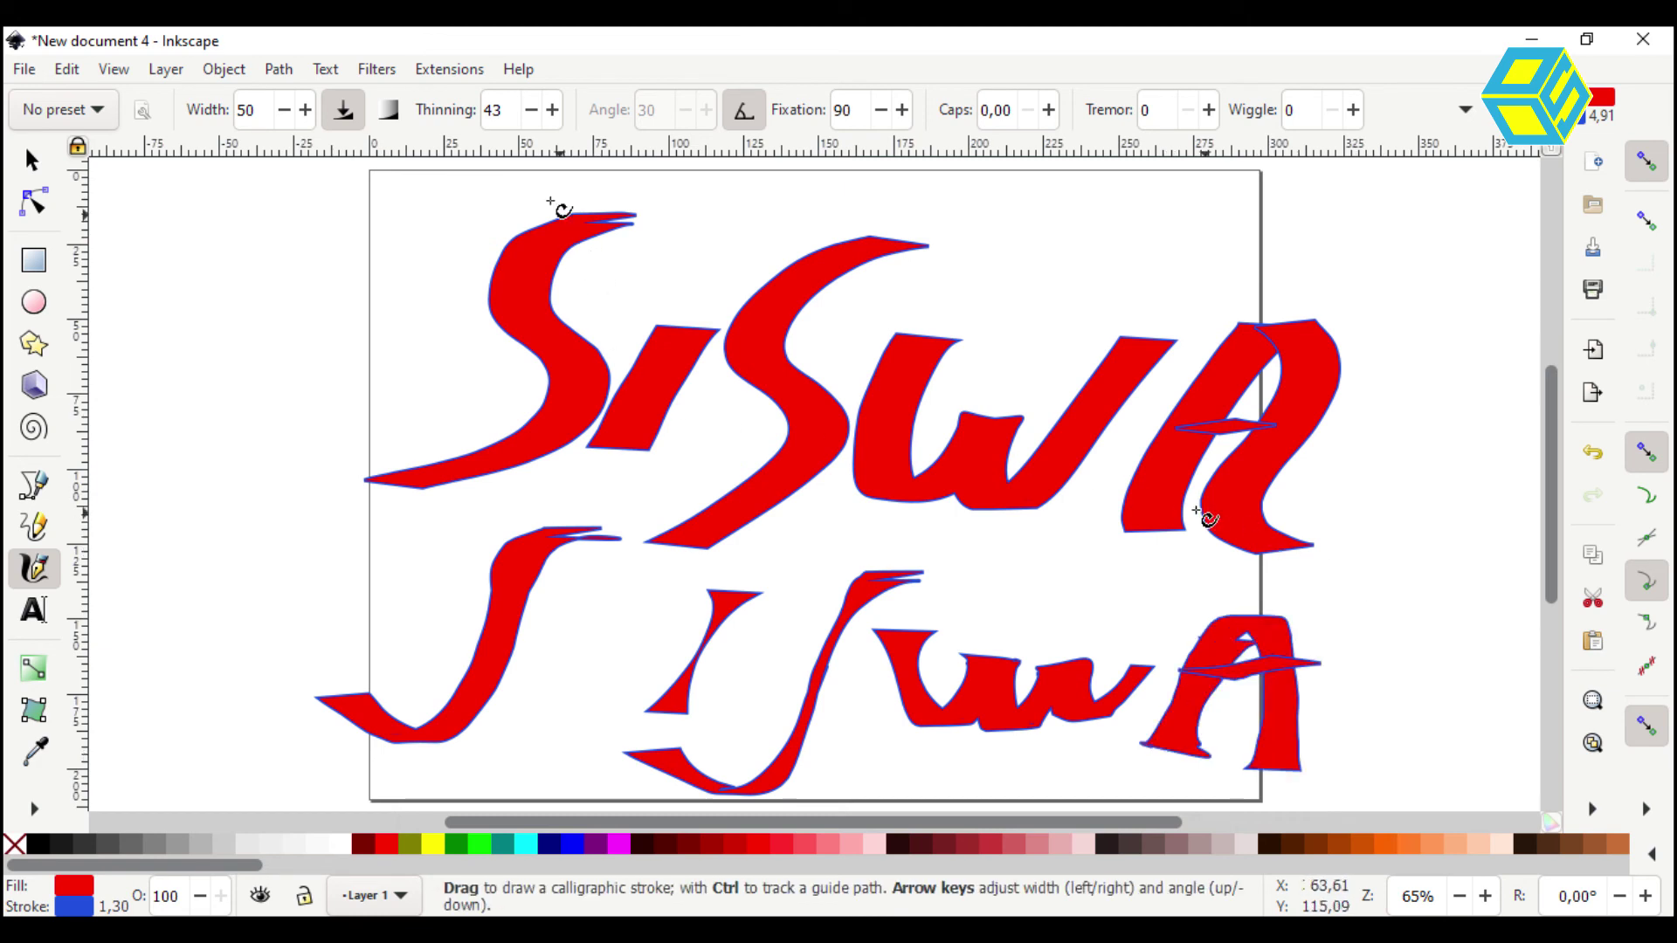
Set the thinning to 72 and letter a smaller "SISWA" above the upper right of the first word
{"action": "left_click", "coordinate": [553, 111]}
{"action": "left_click", "coordinate": [552, 111]}
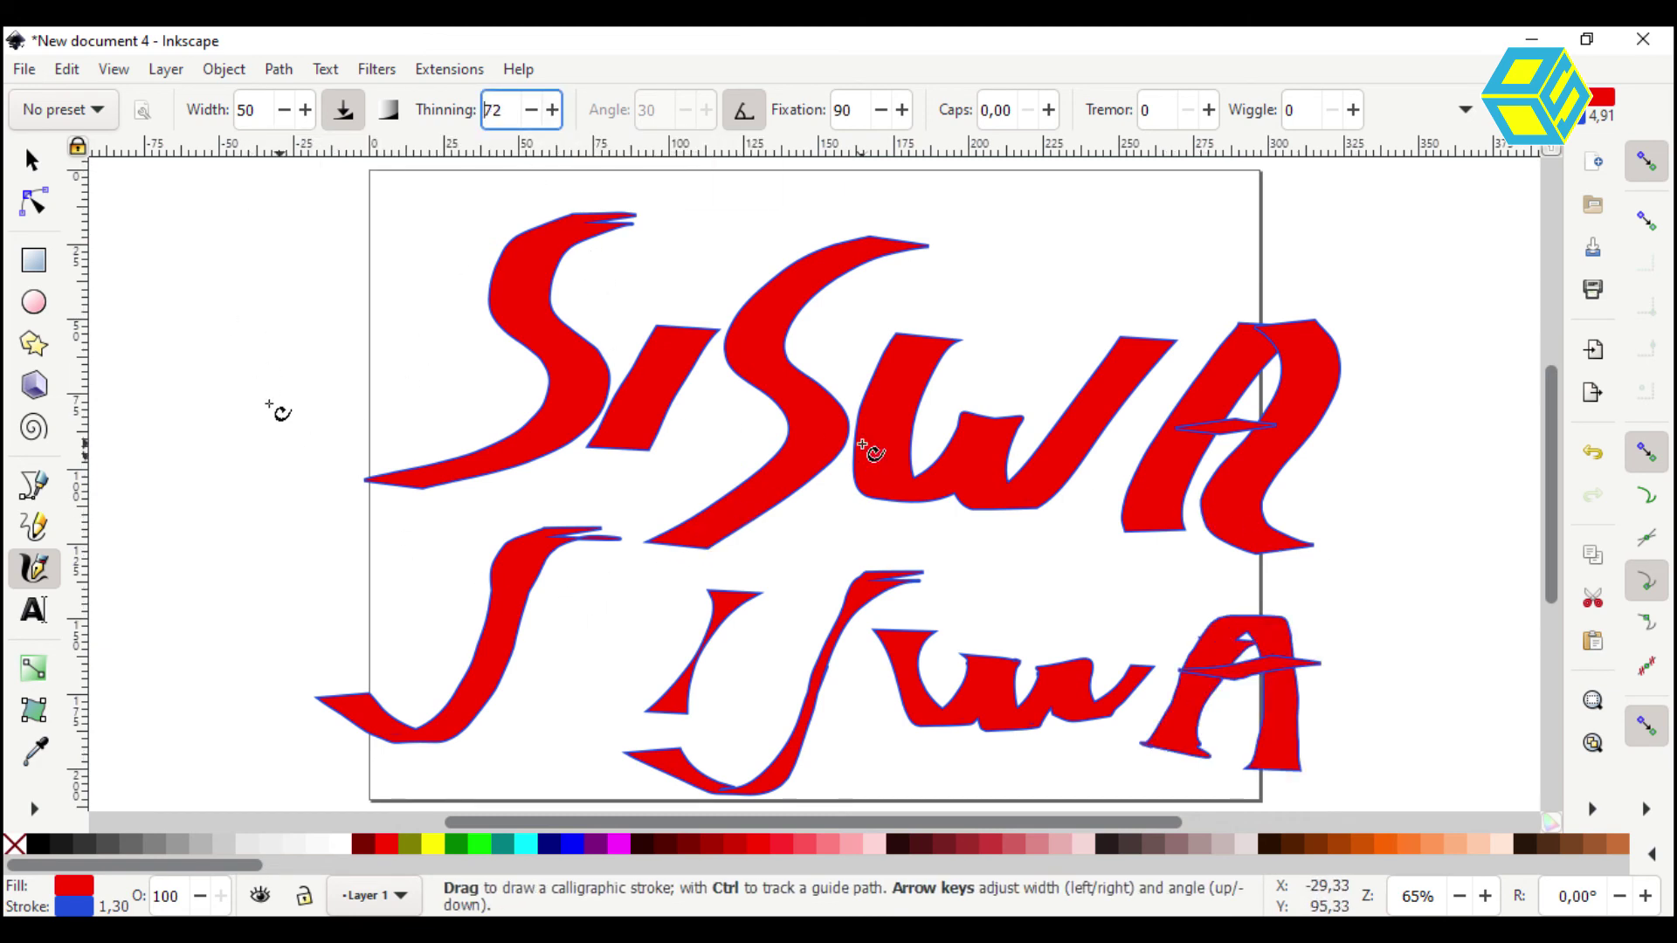
{"action": "mouse_move", "coordinate": [1116, 188]}
{"action": "left_mouse_down"}
{"action": "mouse_move", "coordinate": [1109, 270]}
{"action": "mouse_move", "coordinate": [1039, 296]}
{"action": "left_mouse_up"}
{"action": "key", "text": "ctrl+z"}
{"action": "left_click_drag", "start_coordinate": [1175, 229], "coordinate": [1163, 277]}
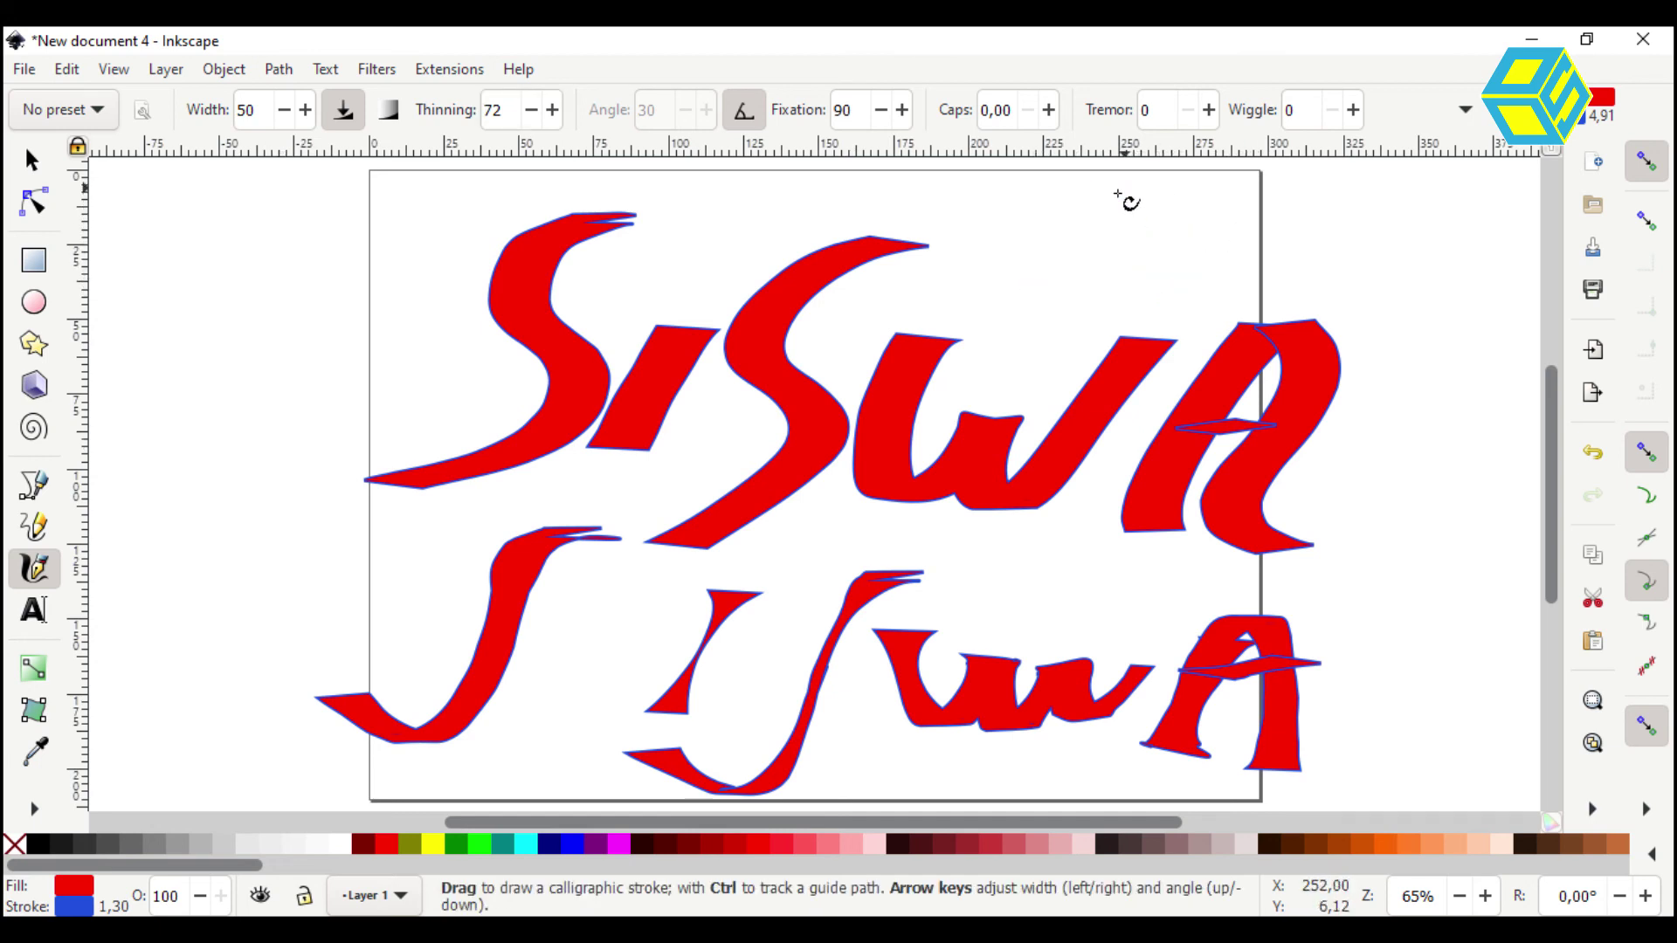
{"action": "left_click_drag", "start_coordinate": [1254, 215], "coordinate": [1191, 287]}
{"action": "mouse_move", "coordinate": [1282, 255]}
{"action": "left_mouse_down"}
{"action": "mouse_move", "coordinate": [1391, 307]}
{"action": "mouse_move", "coordinate": [1402, 272]}
{"action": "mouse_move", "coordinate": [1441, 343]}
{"action": "left_mouse_up"}
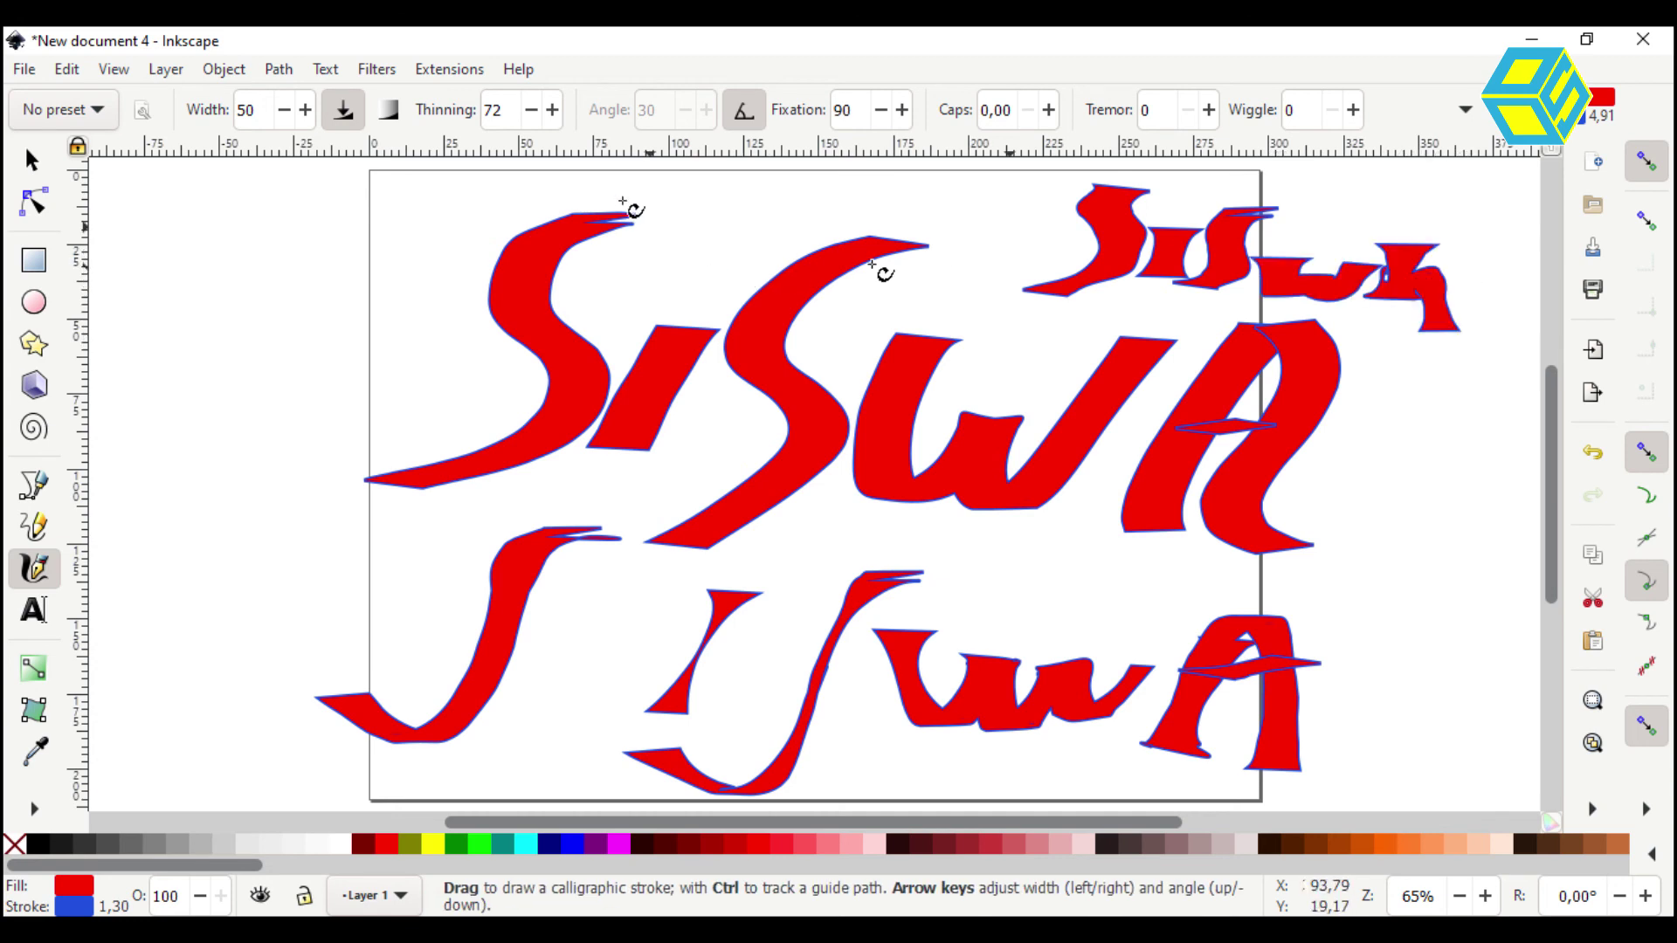
Set the thinning to 17, letter another "SISWA" across the upper left of the page, and switch to the selection tool
{"action": "key", "text": "Up"}
{"action": "key", "text": "Up"}
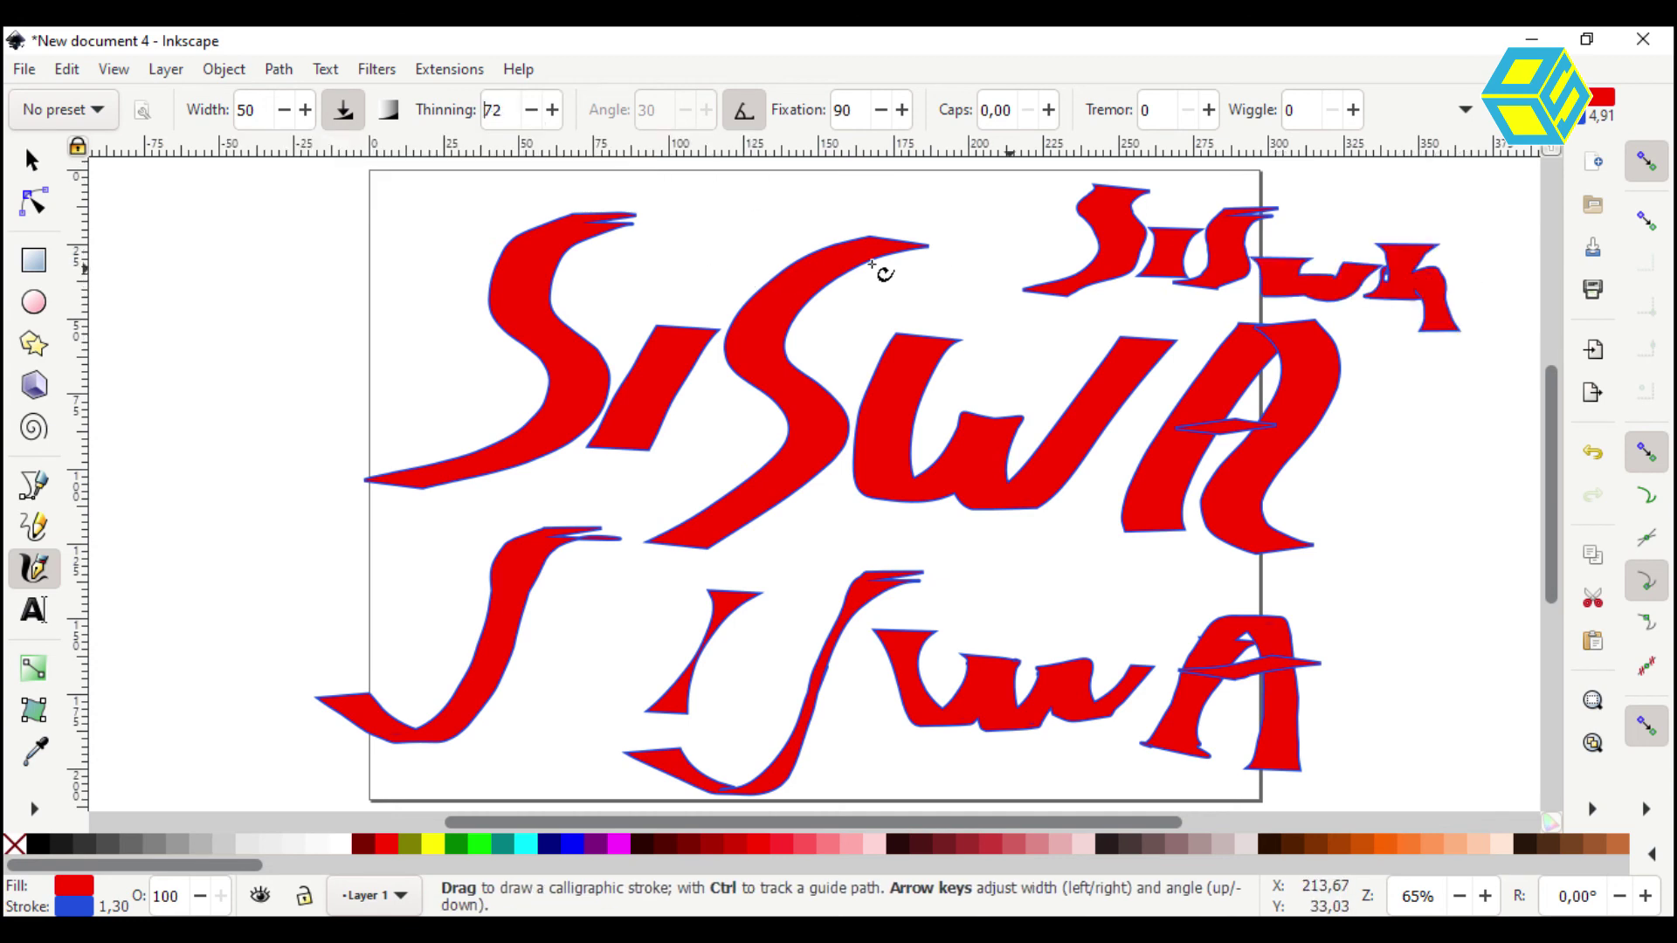
{"action": "left_click", "coordinate": [530, 114]}
{"action": "left_click", "coordinate": [530, 114]}
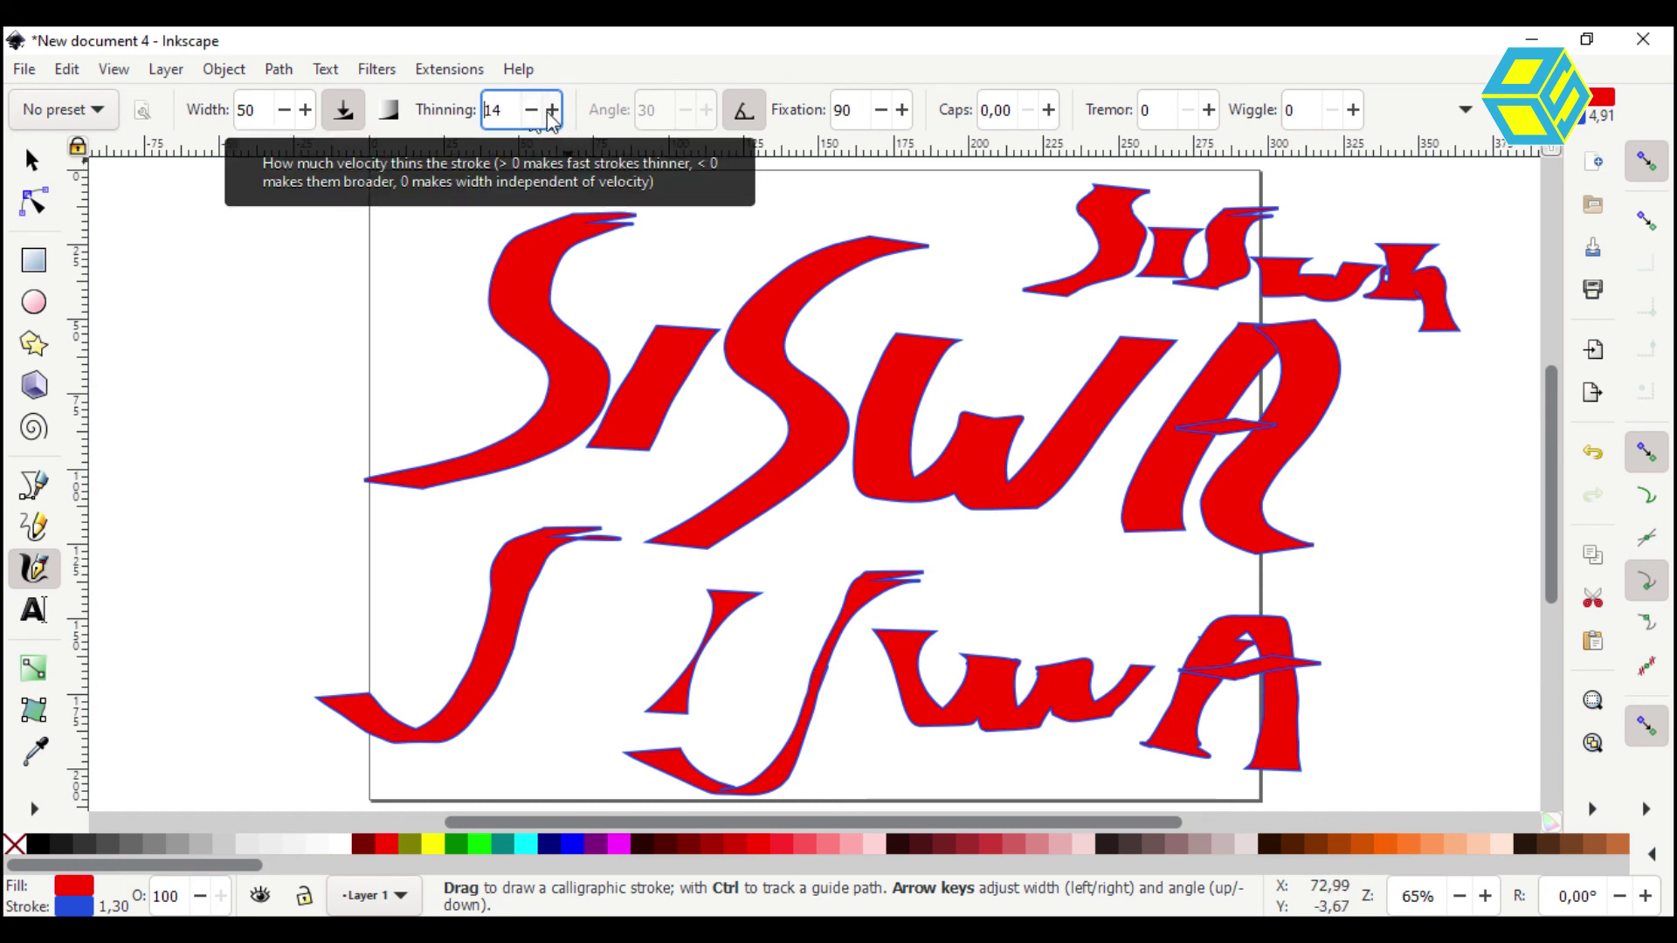
{"action": "left_click", "coordinate": [531, 112]}
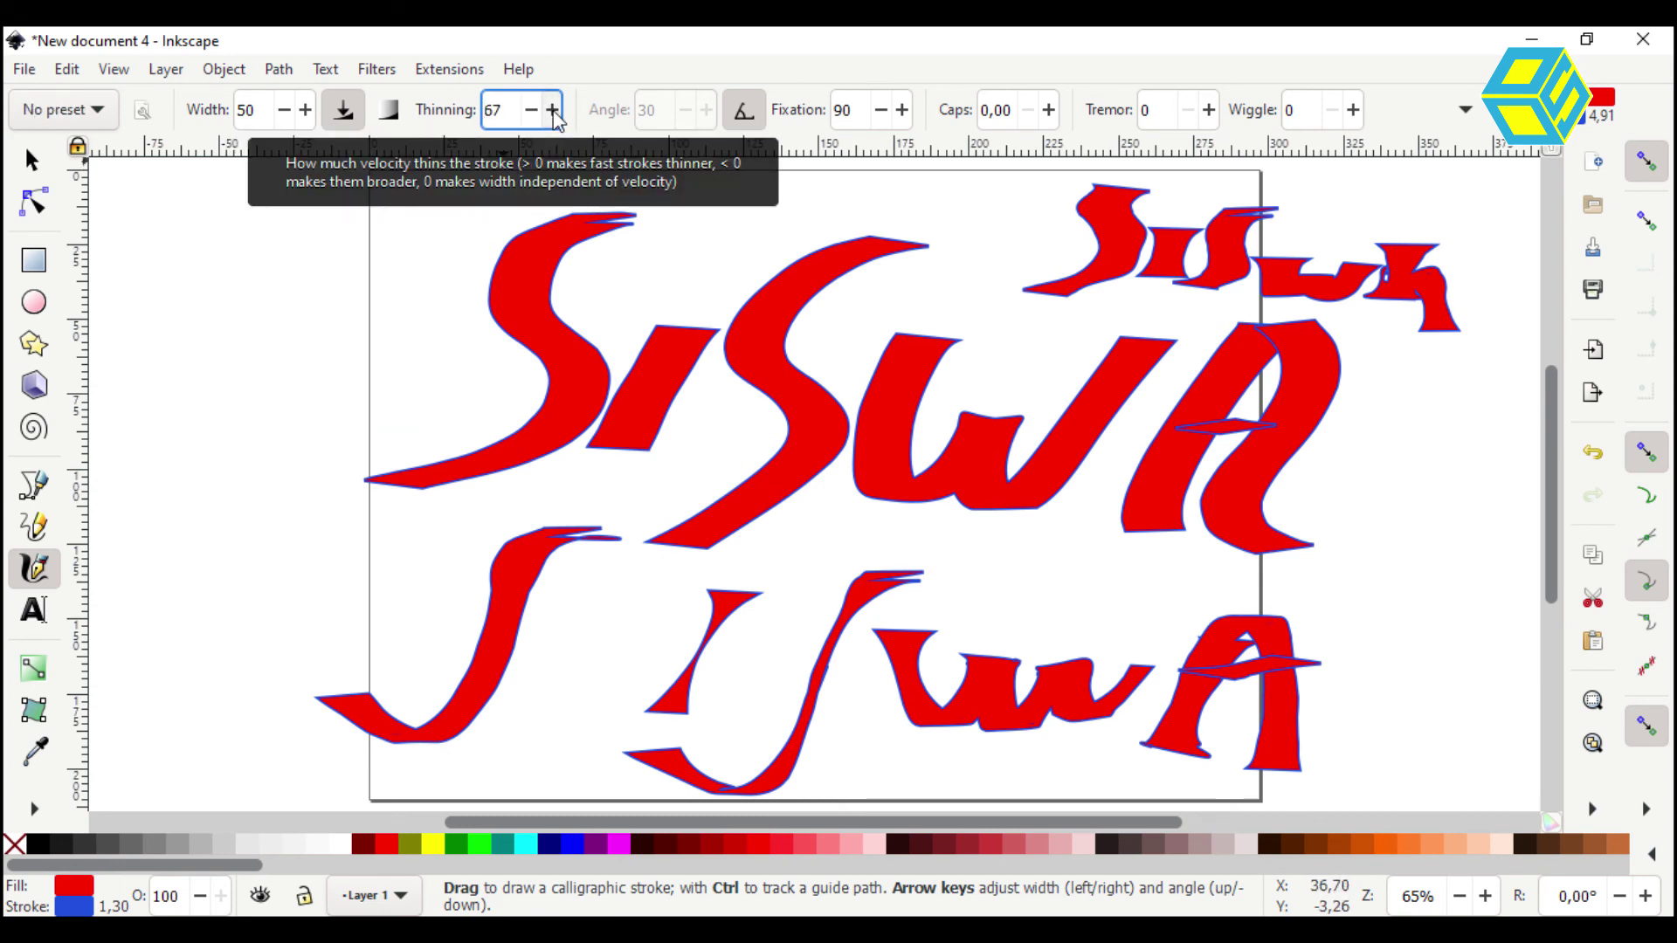
{"action": "mouse_move", "coordinate": [199, 193]}
{"action": "left_mouse_down"}
{"action": "mouse_move", "coordinate": [164, 215]}
{"action": "mouse_move", "coordinate": [210, 267]}
{"action": "mouse_move", "coordinate": [150, 316]}
{"action": "mouse_move", "coordinate": [109, 319]}
{"action": "left_mouse_up"}
{"action": "mouse_move", "coordinate": [228, 272]}
{"action": "left_mouse_down"}
{"action": "mouse_move", "coordinate": [310, 250]}
{"action": "mouse_move", "coordinate": [334, 220]}
{"action": "mouse_move", "coordinate": [356, 276]}
{"action": "mouse_move", "coordinate": [280, 338]}
{"action": "left_mouse_up"}
{"action": "mouse_move", "coordinate": [409, 255]}
{"action": "left_mouse_down"}
{"action": "mouse_move", "coordinate": [404, 330]}
{"action": "mouse_move", "coordinate": [445, 293]}
{"action": "left_mouse_up"}
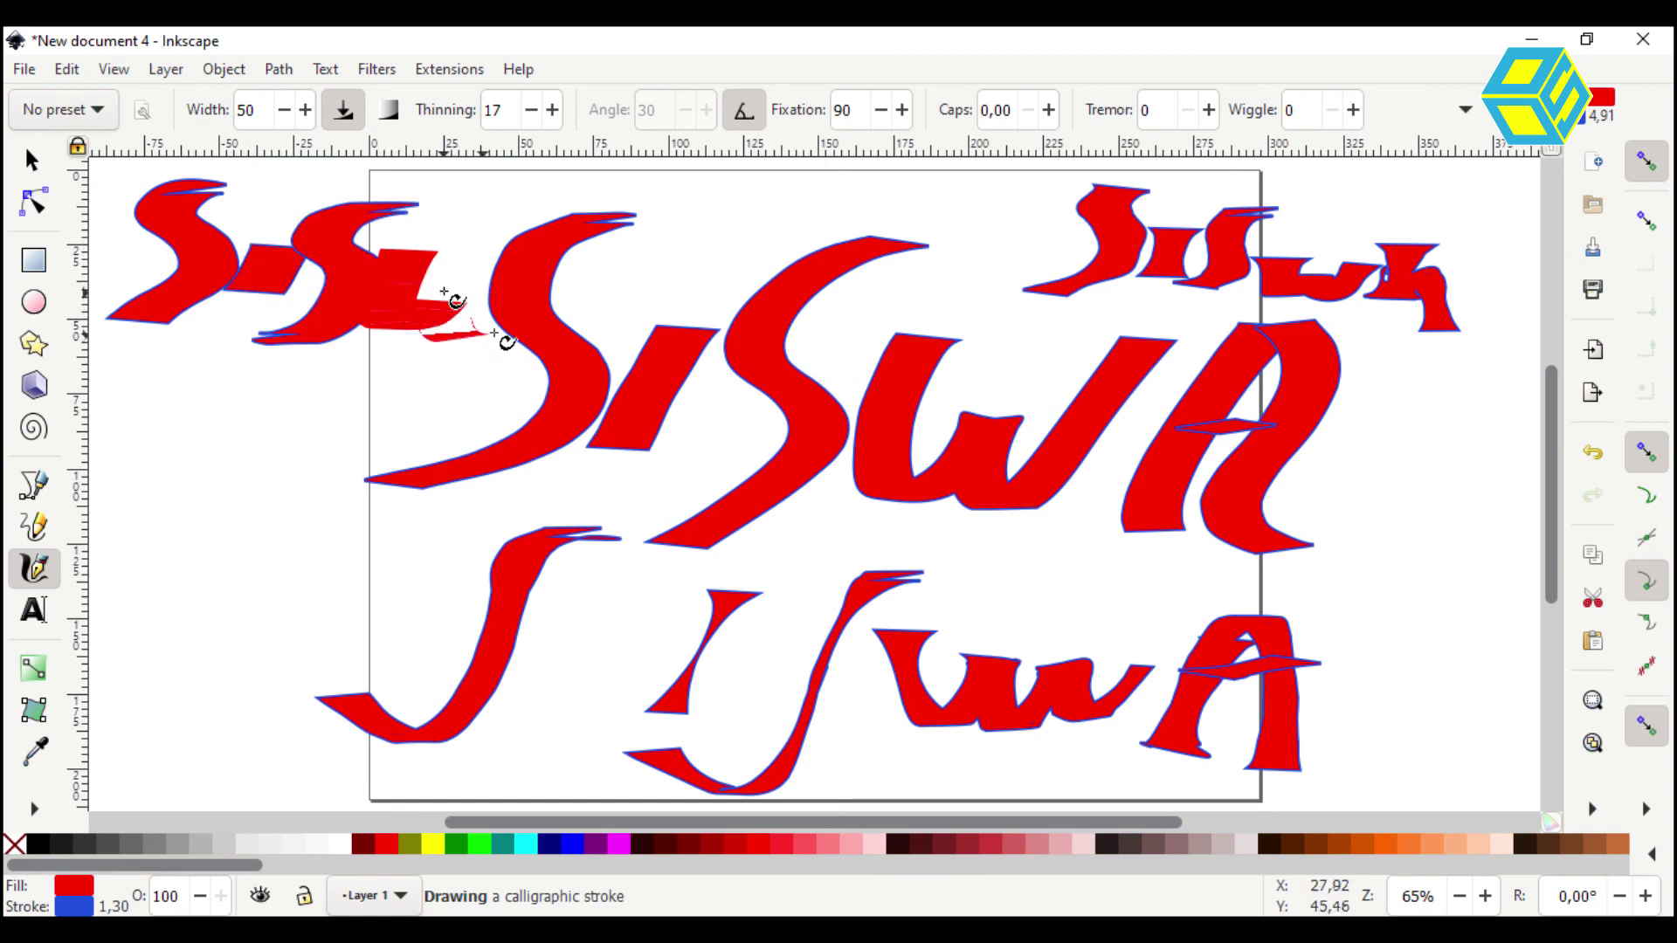
{"action": "left_click_drag", "start_coordinate": [443, 292], "coordinate": [535, 276]}
{"action": "left_click_drag", "start_coordinate": [656, 252], "coordinate": [583, 331]}
{"action": "mouse_move", "coordinate": [645, 271]}
{"action": "left_mouse_down"}
{"action": "mouse_move", "coordinate": [696, 308]}
{"action": "mouse_move", "coordinate": [704, 353]}
{"action": "left_mouse_up"}
{"action": "key", "text": "ctrl+z"}
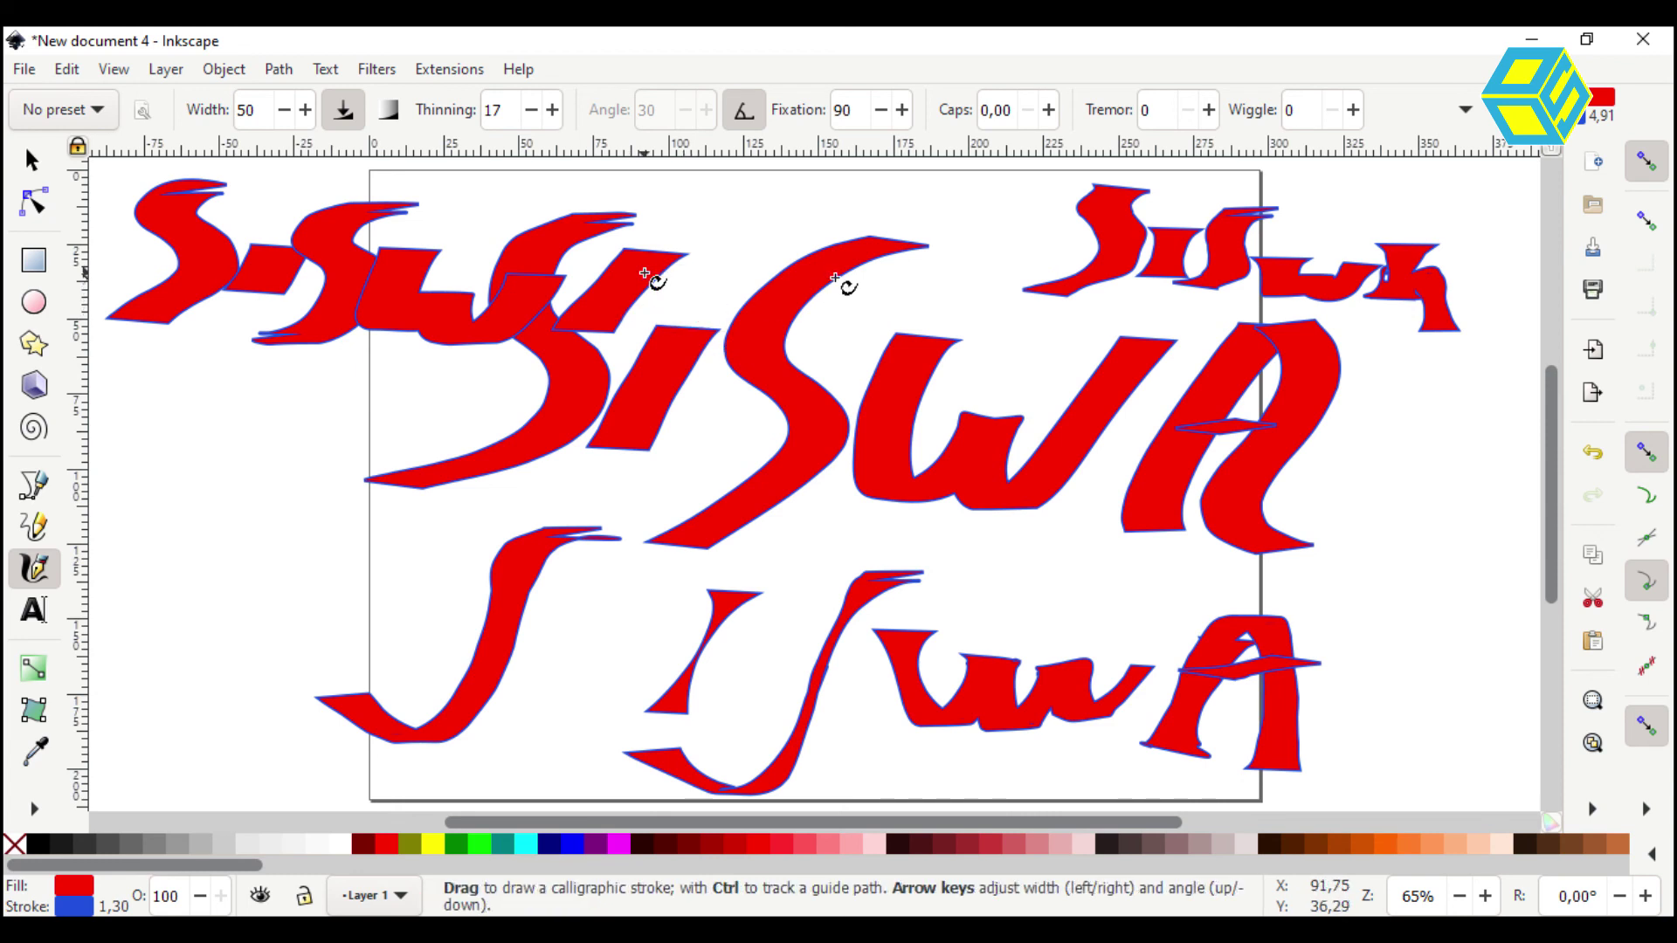
{"action": "left_click_drag", "start_coordinate": [644, 274], "coordinate": [726, 351]}
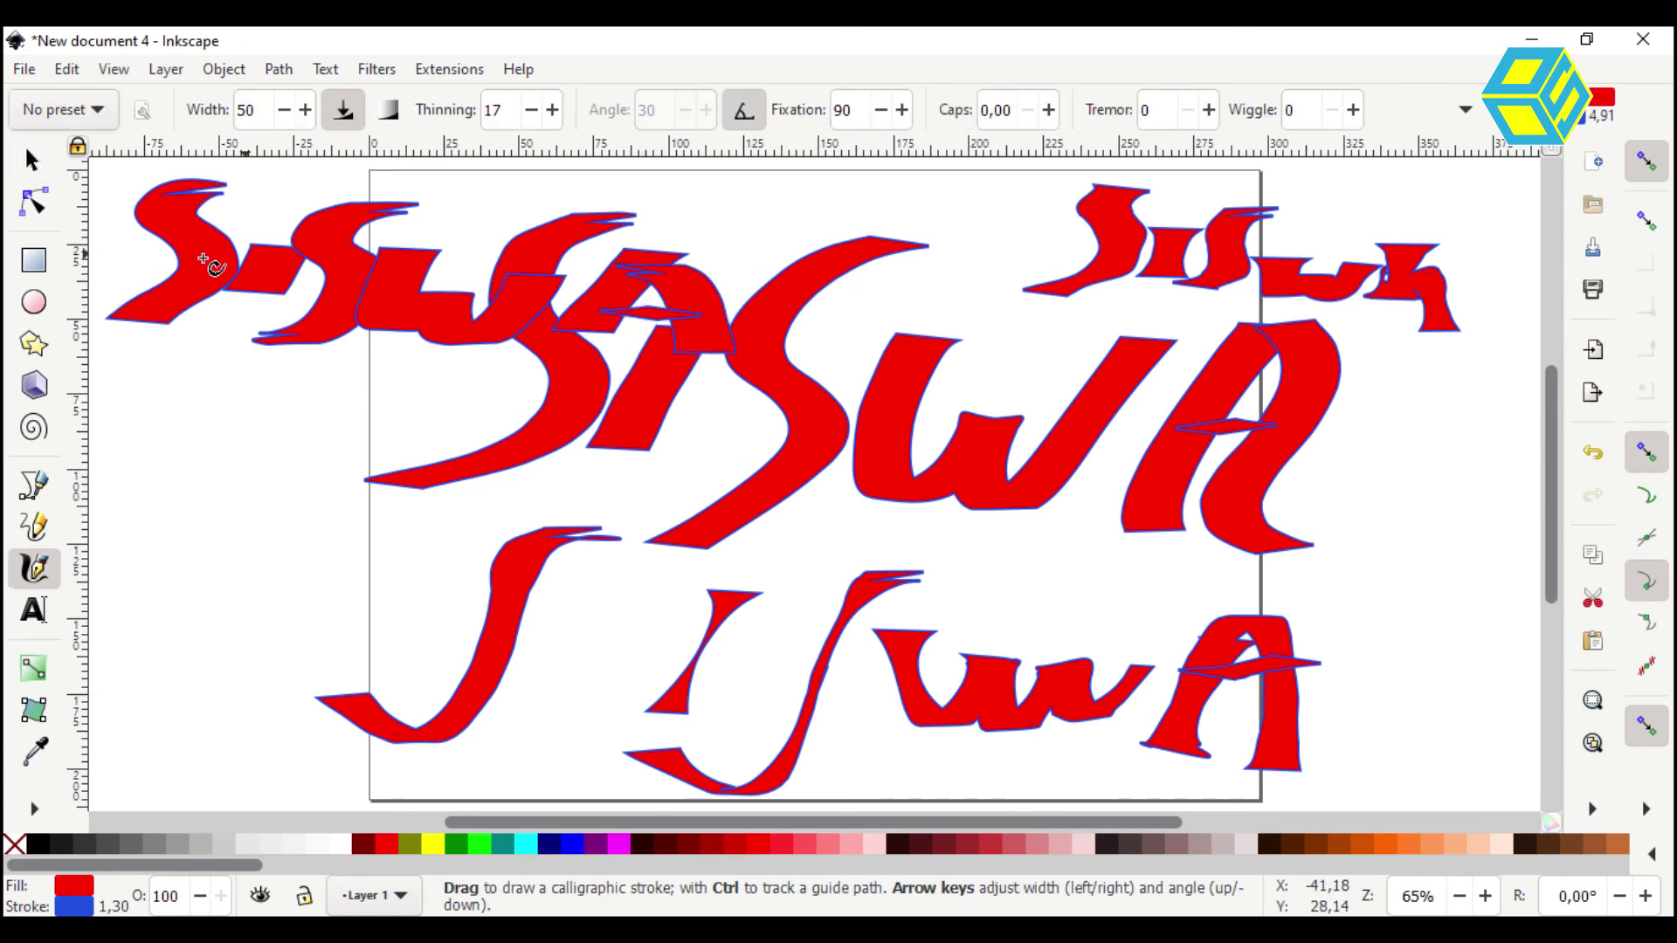
{"action": "key", "text": "s"}
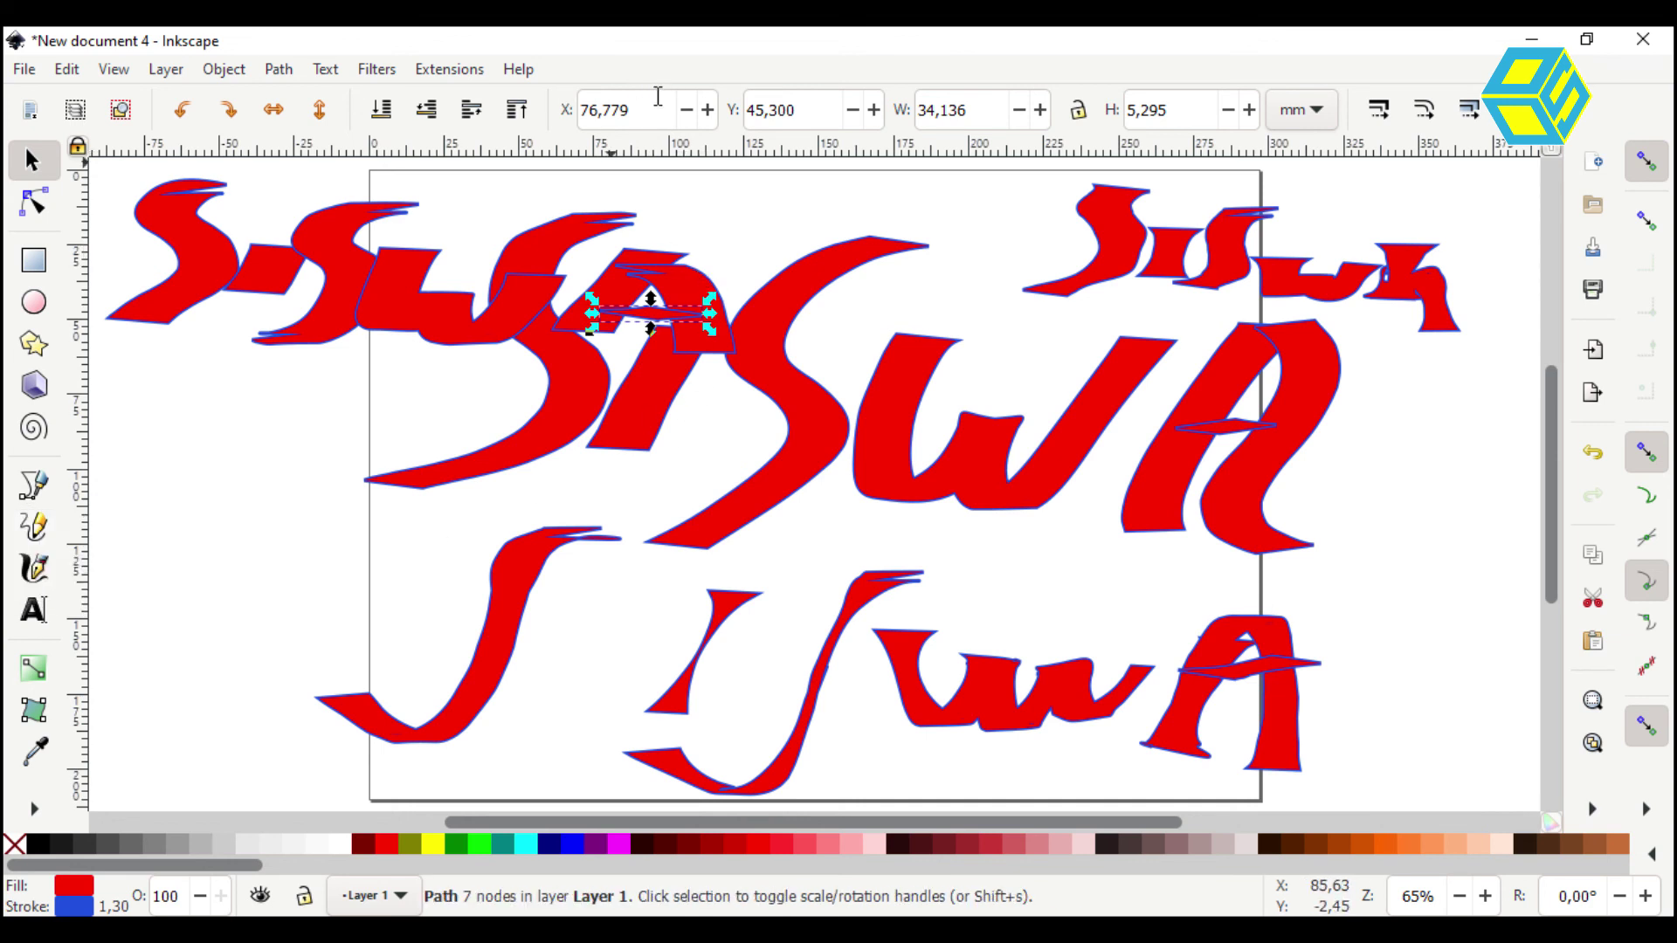
{"action": "left_click", "coordinate": [33, 572]}
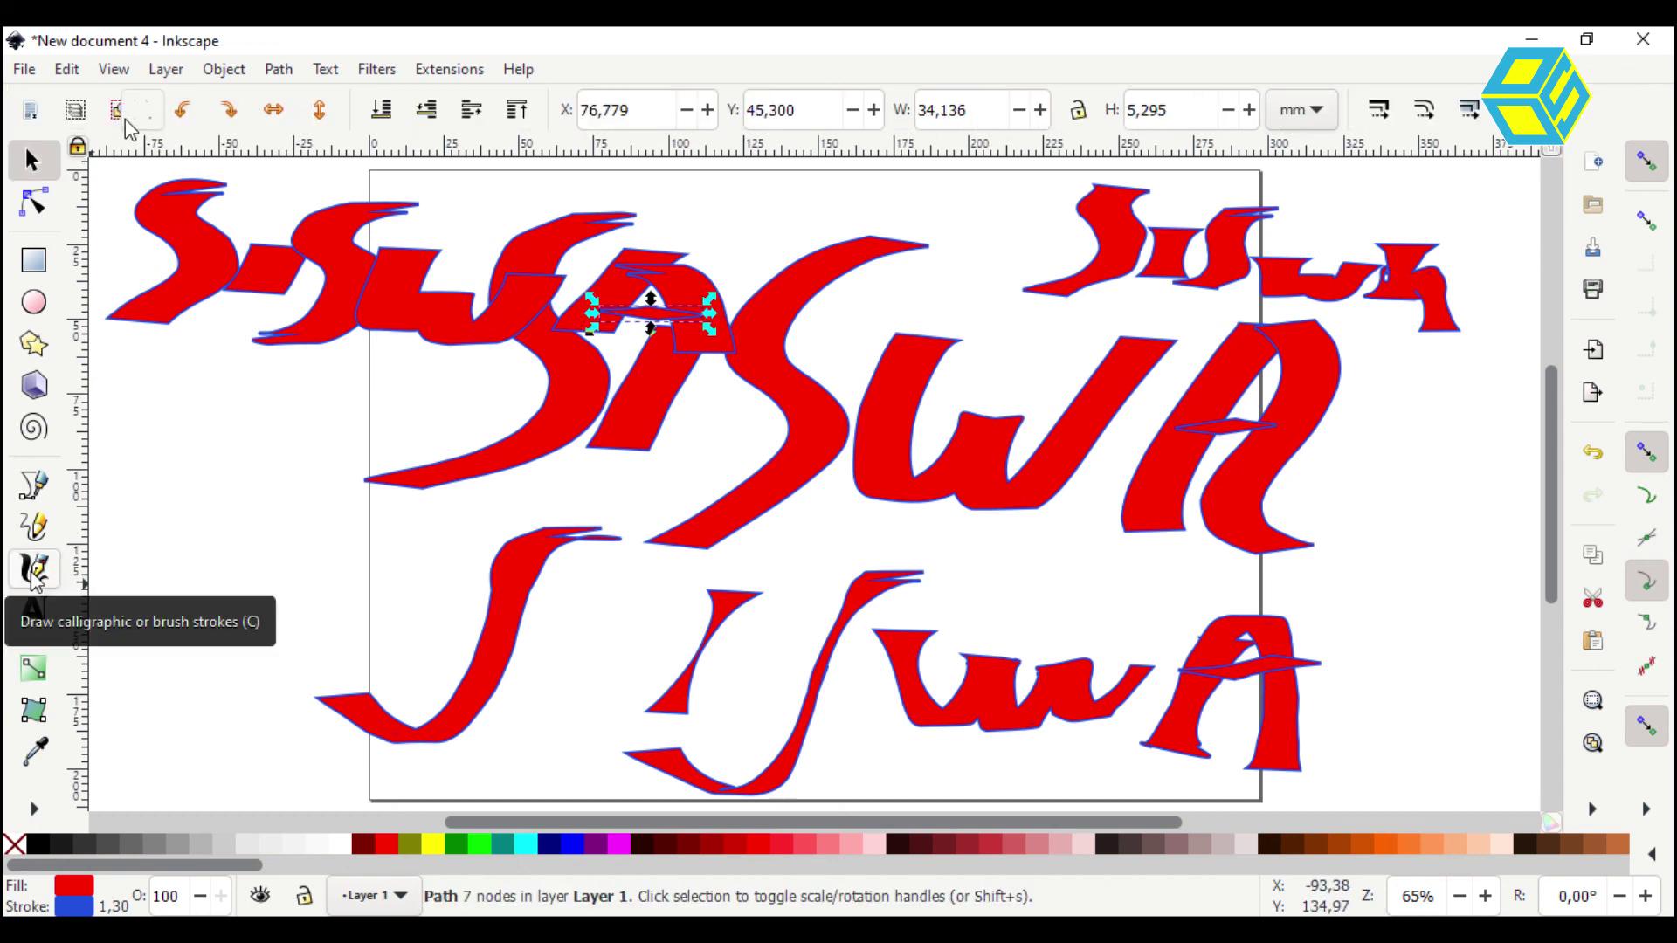
{"action": "left_click", "coordinate": [34, 572]}
{"action": "left_click", "coordinate": [97, 110]}
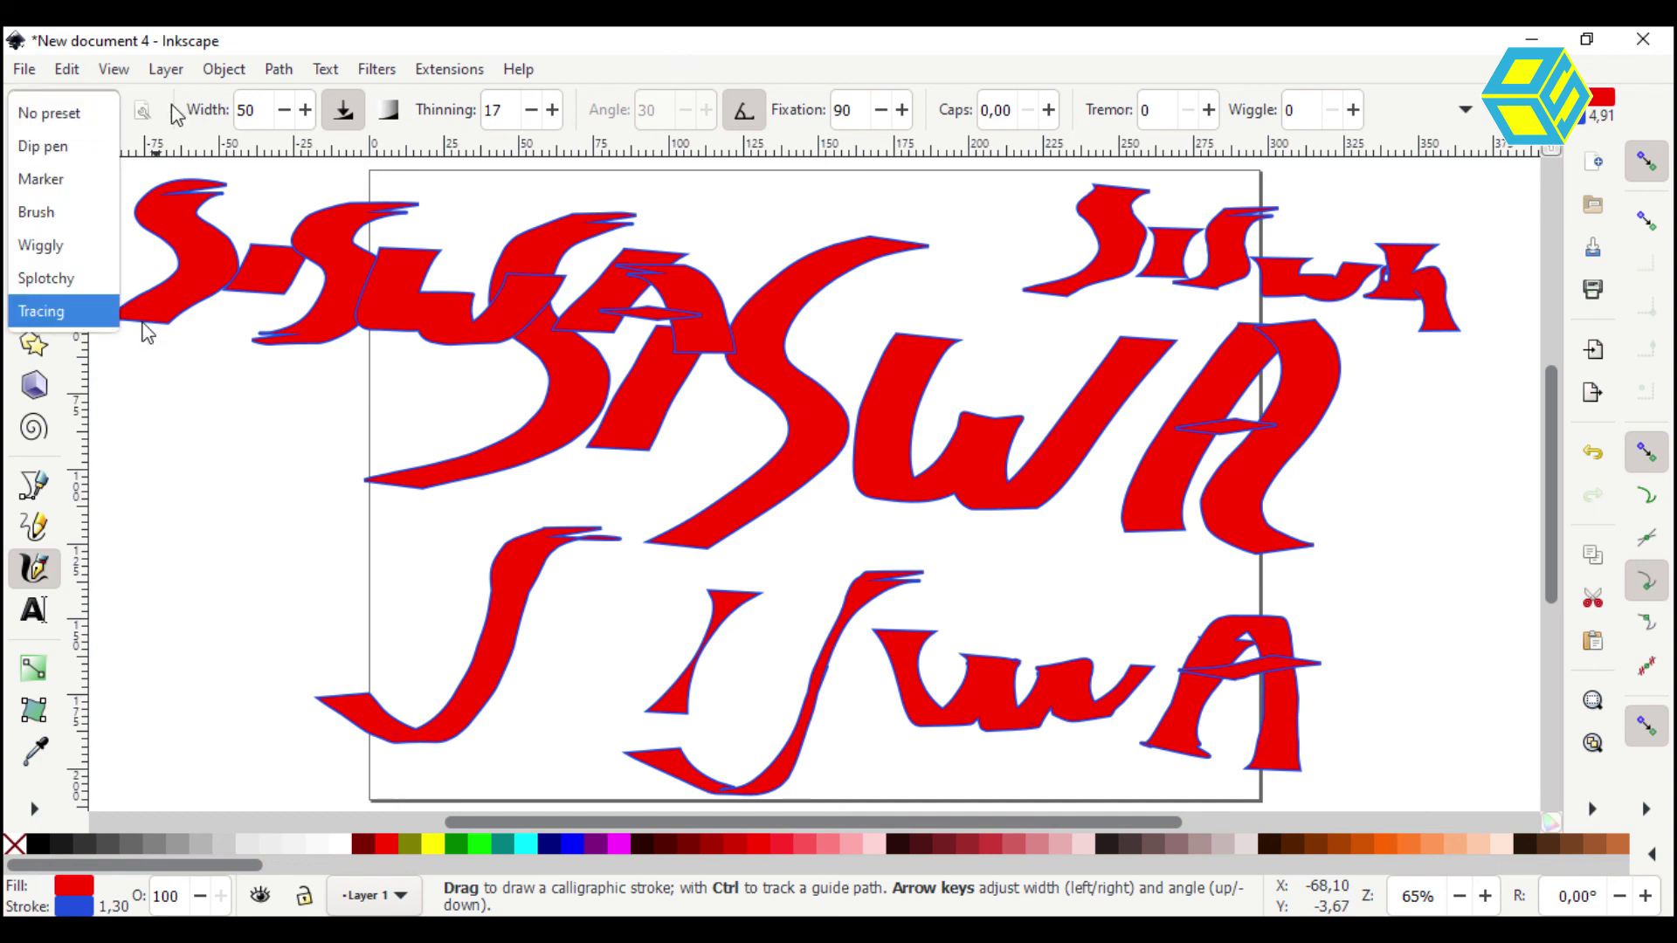
{"action": "left_click", "coordinate": [238, 123]}
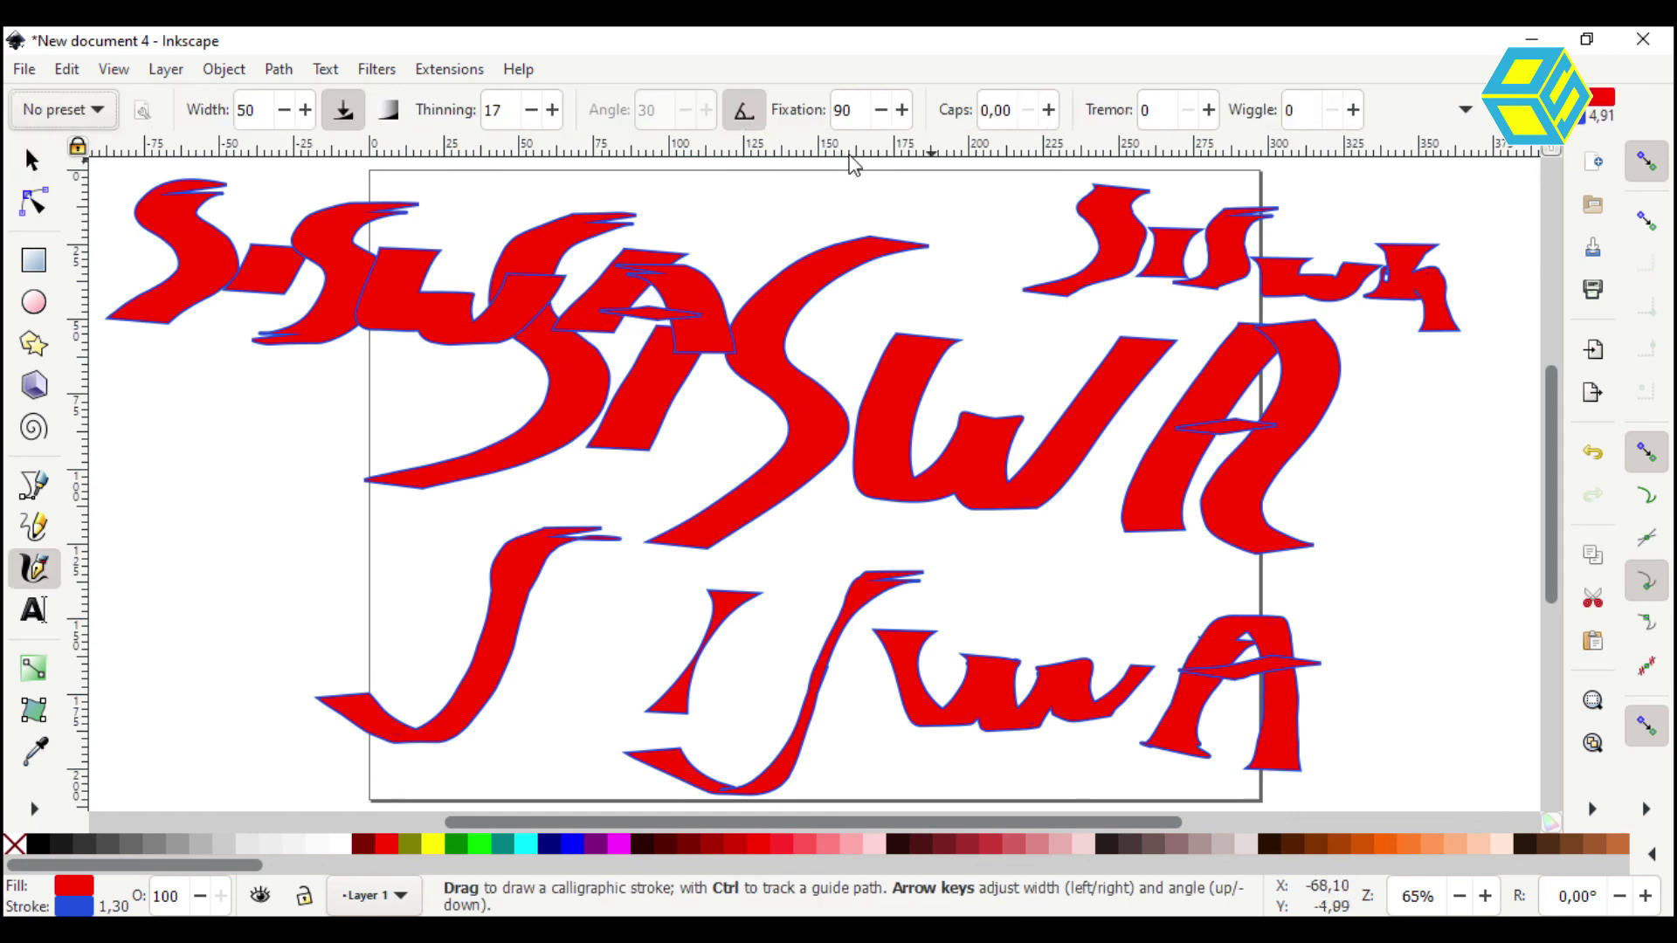
{"action": "key", "text": "s"}
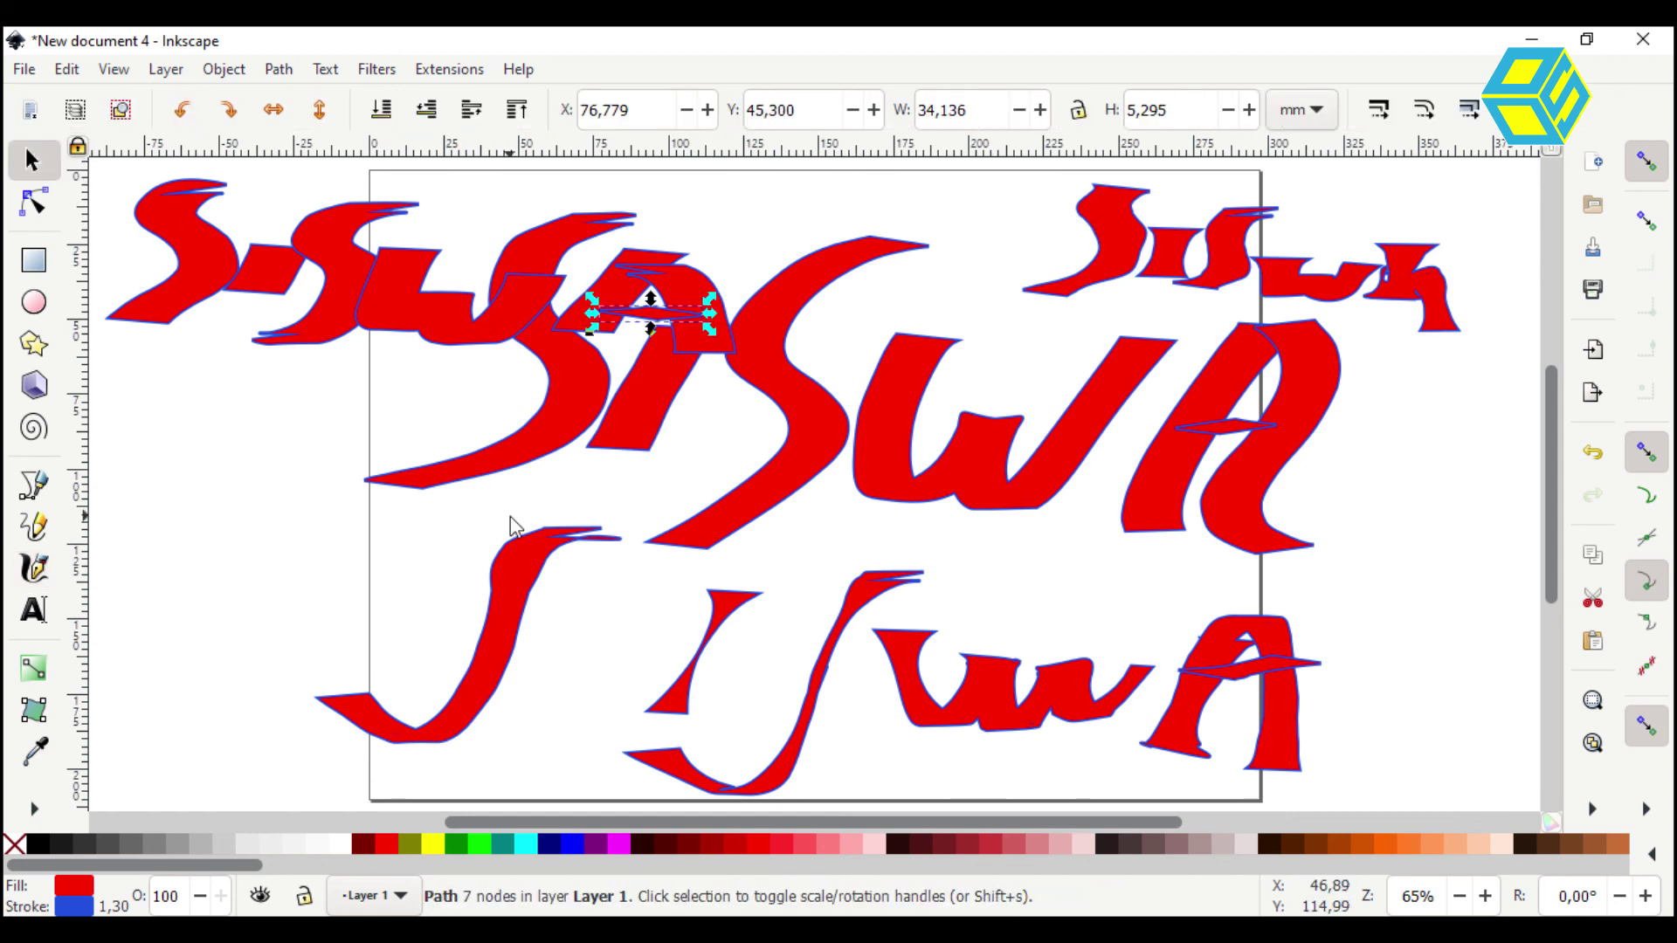